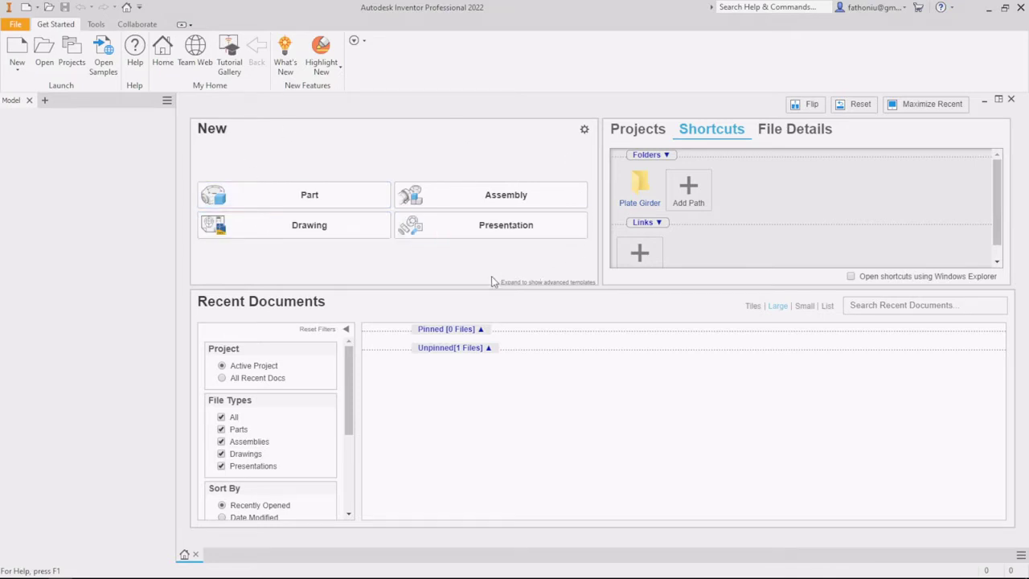
# Check the measurement units and drawing standard configured for the default templates
pyautogui.click(584, 130)
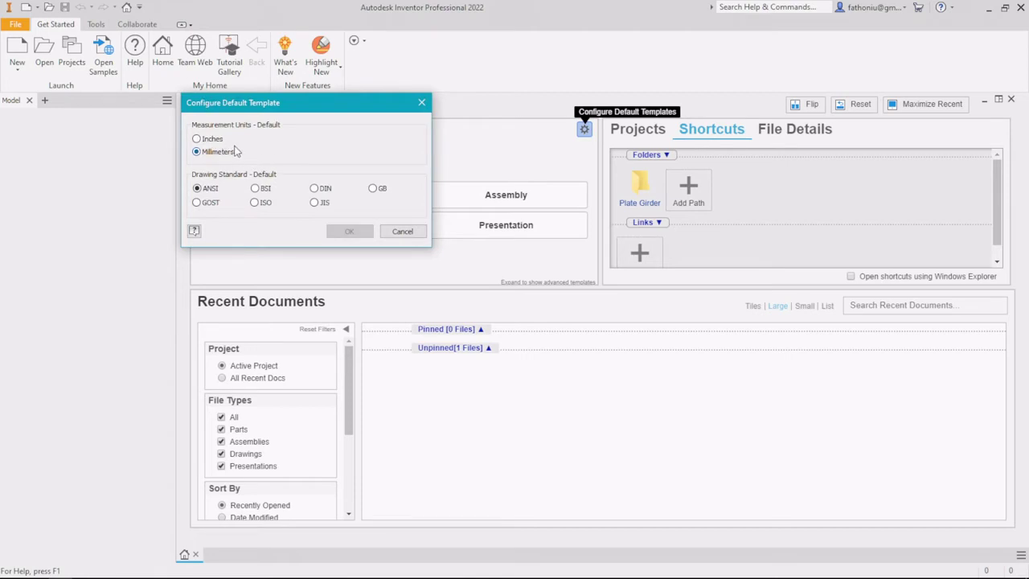
pyautogui.click(425, 107)
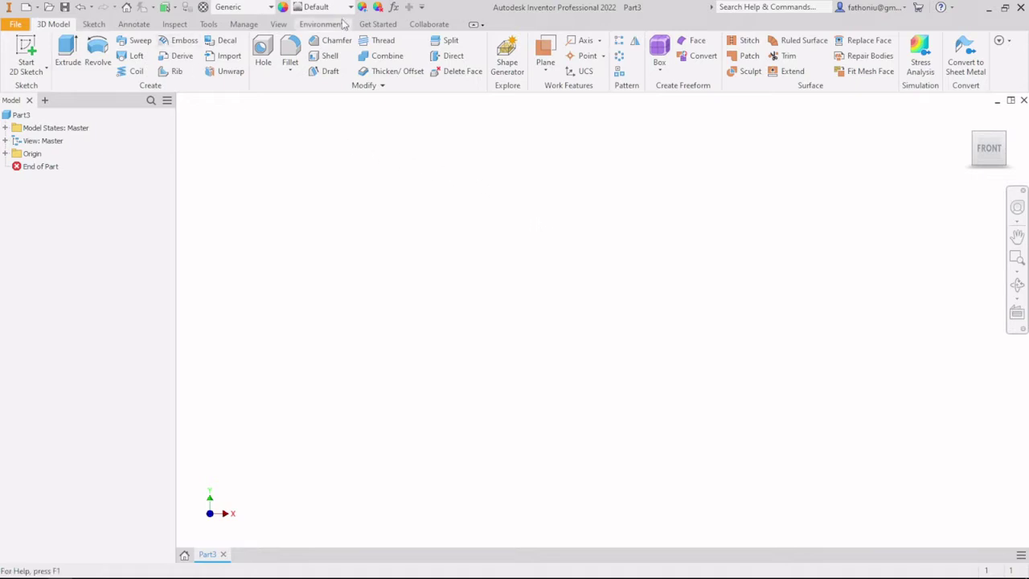
# Review the part's document settings for units and for linear and angular dimension display precision
pyautogui.click(204, 25)
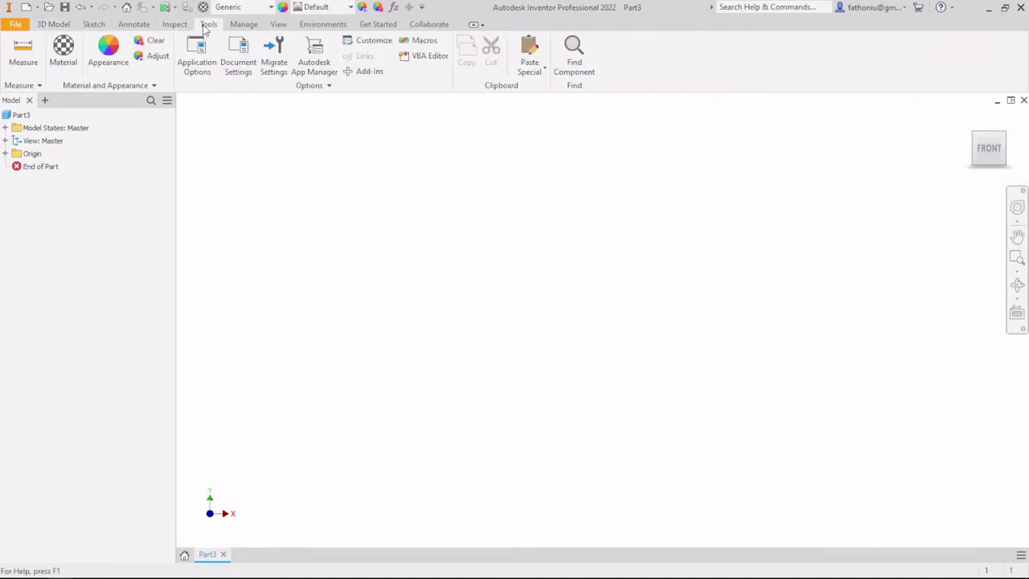
pyautogui.click(238, 58)
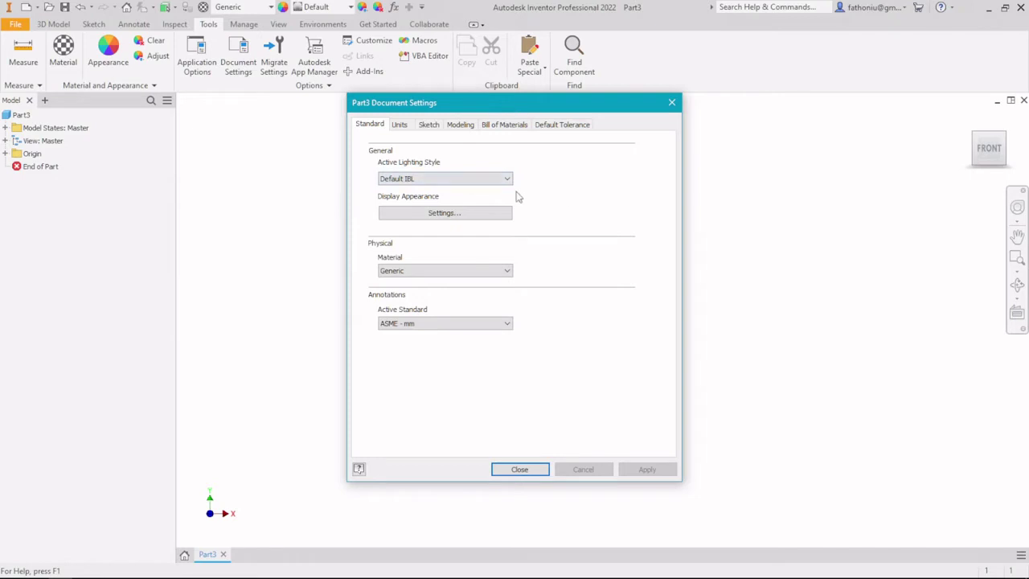
pyautogui.click(400, 126)
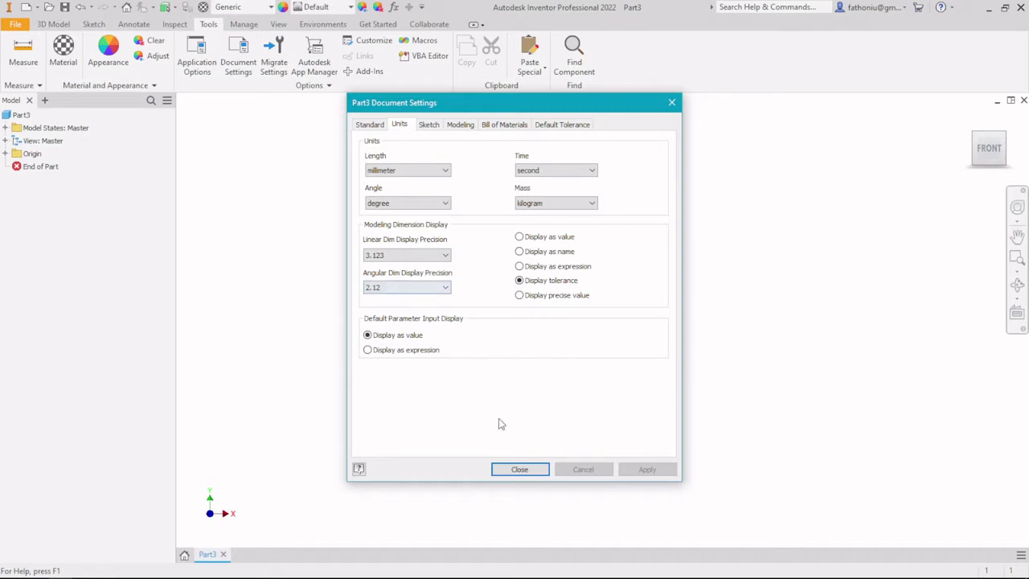
pyautogui.click(520, 470)
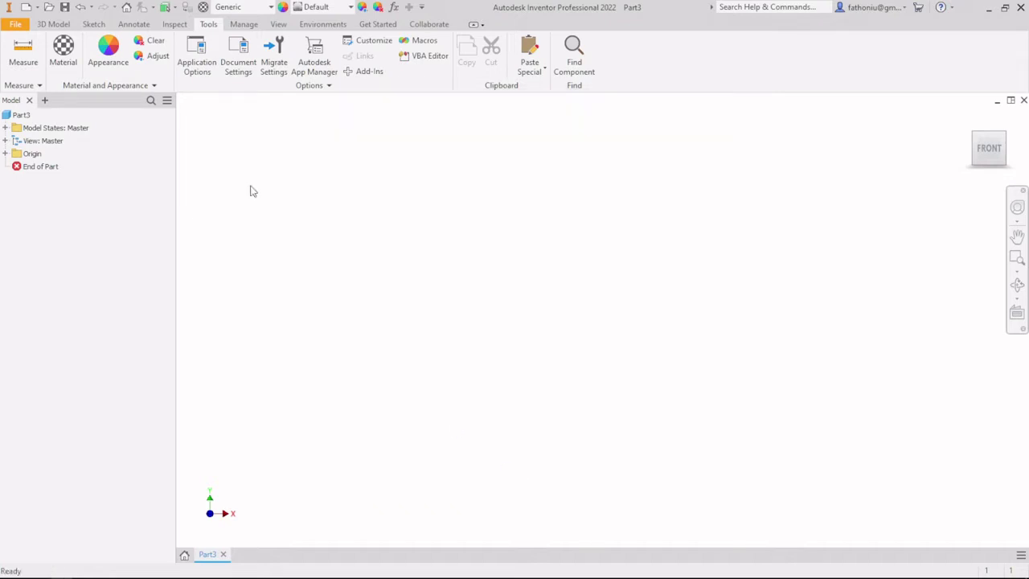
pyautogui.click(53, 24)
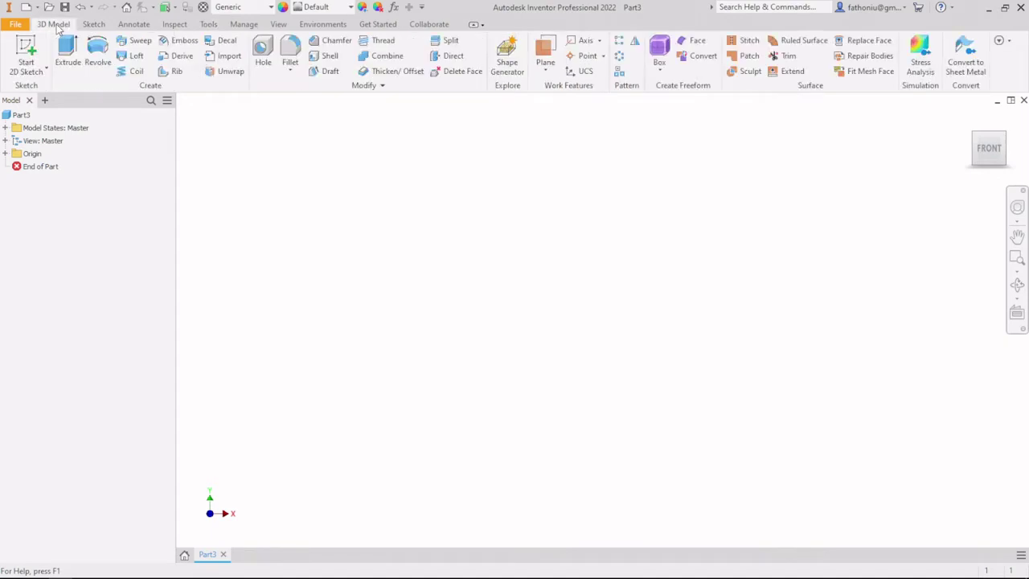
# Examine the file commands for creating, opening, saving, exporting and sharing documents
pyautogui.click(17, 24)
pyautogui.click(39, 25)
pyautogui.click(18, 24)
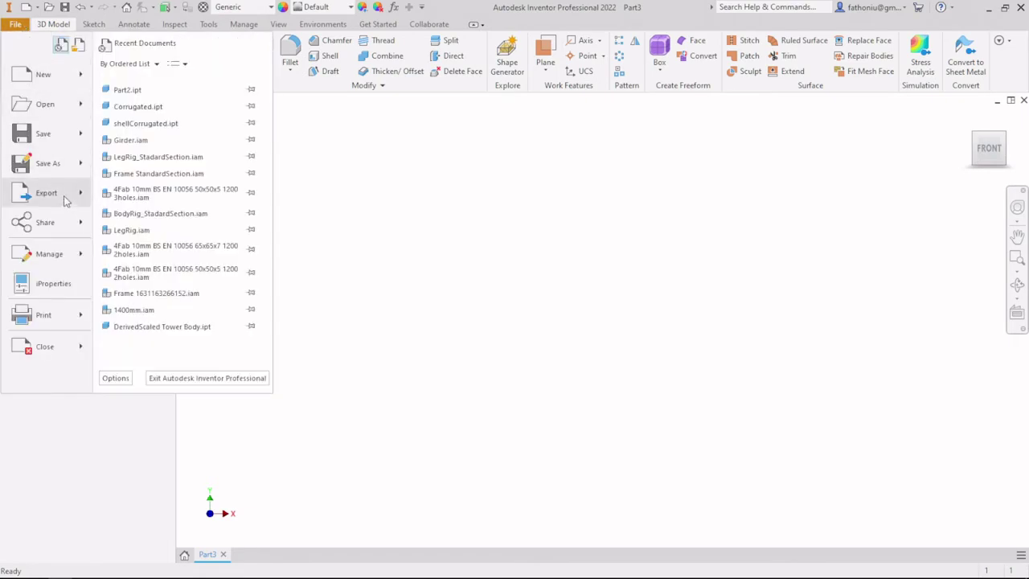
pyautogui.moveTo(79, 193)
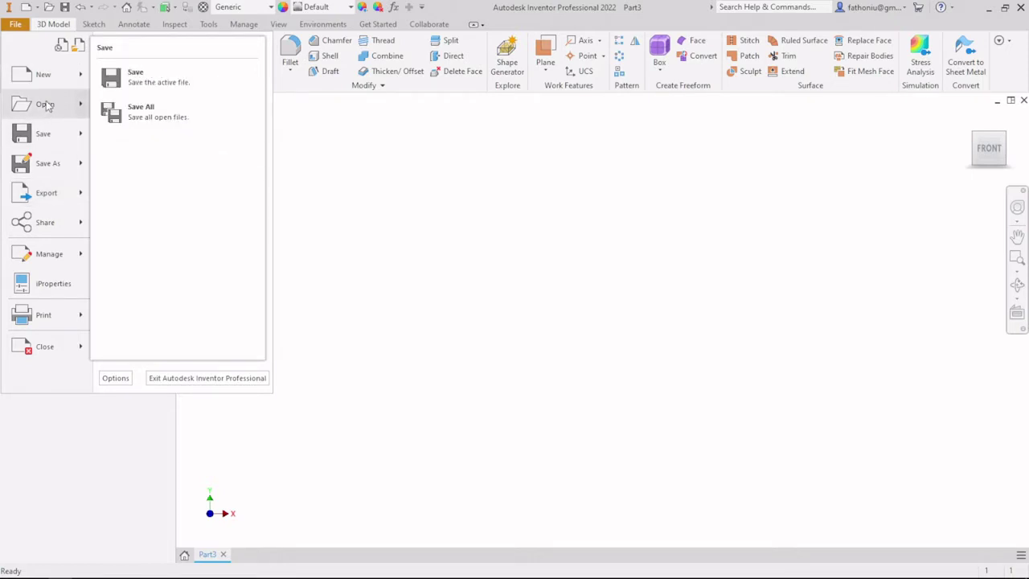
pyautogui.moveTo(68, 83)
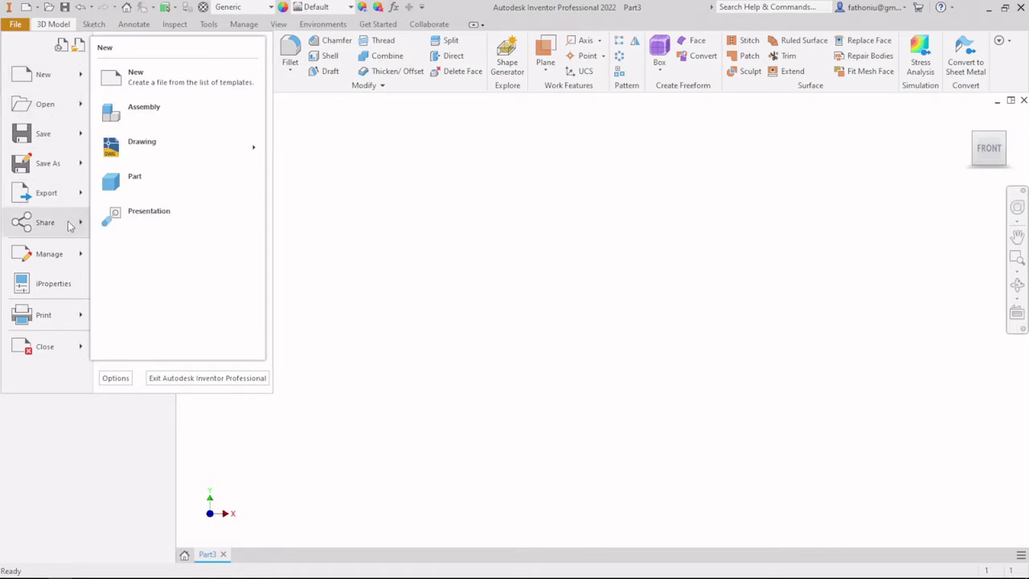
pyautogui.moveTo(70, 226)
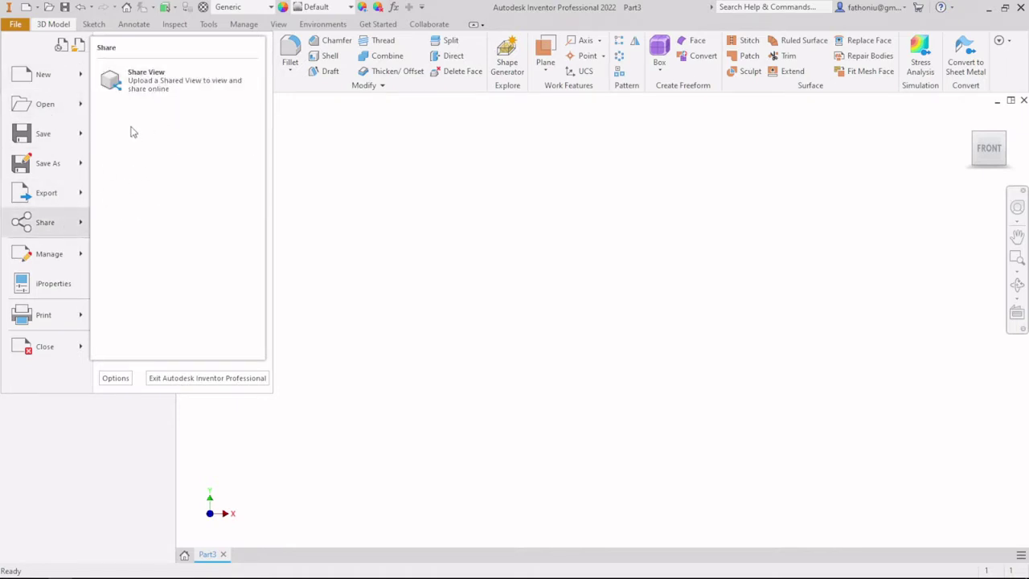
pyautogui.click(327, 183)
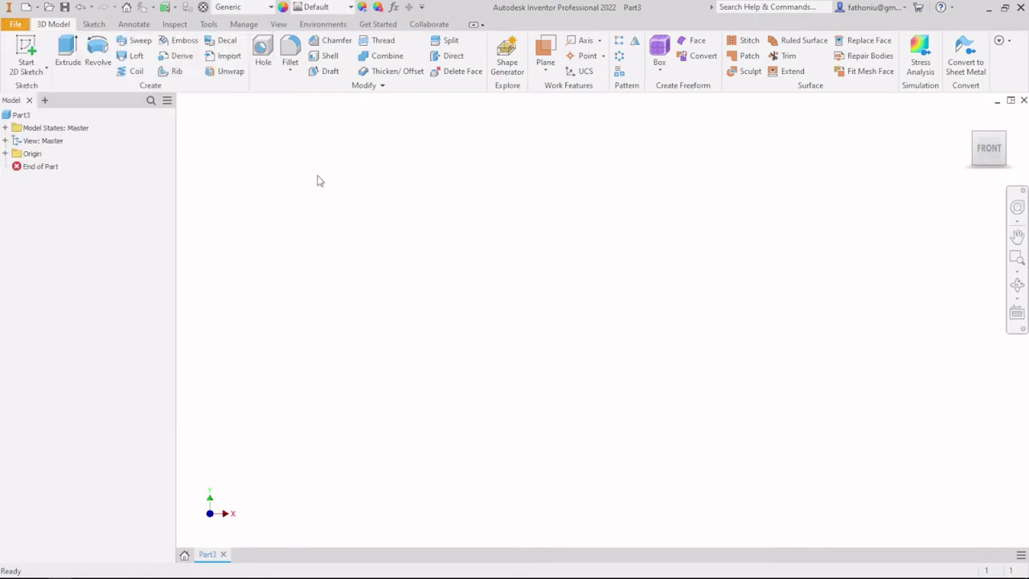
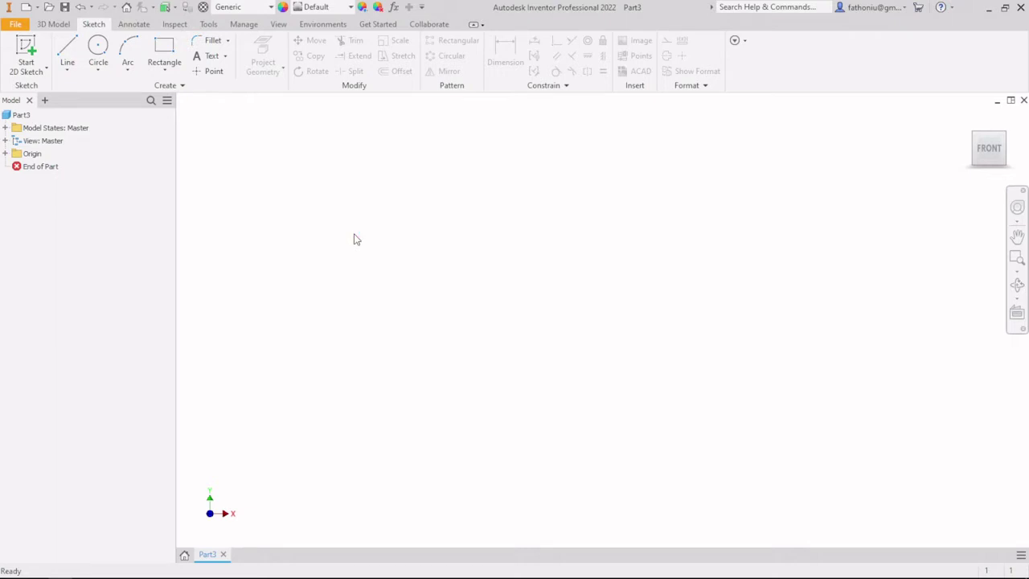
# Survey the annotation, inspection, tools, management and view commands, including the available visual styles
pyautogui.click(141, 26)
pyautogui.click(172, 27)
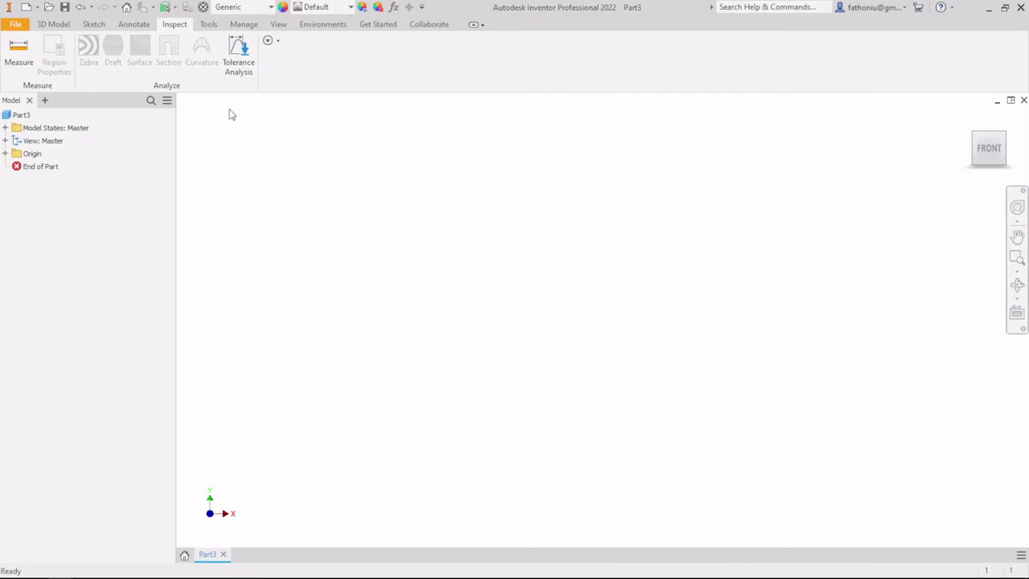
pyautogui.click(211, 27)
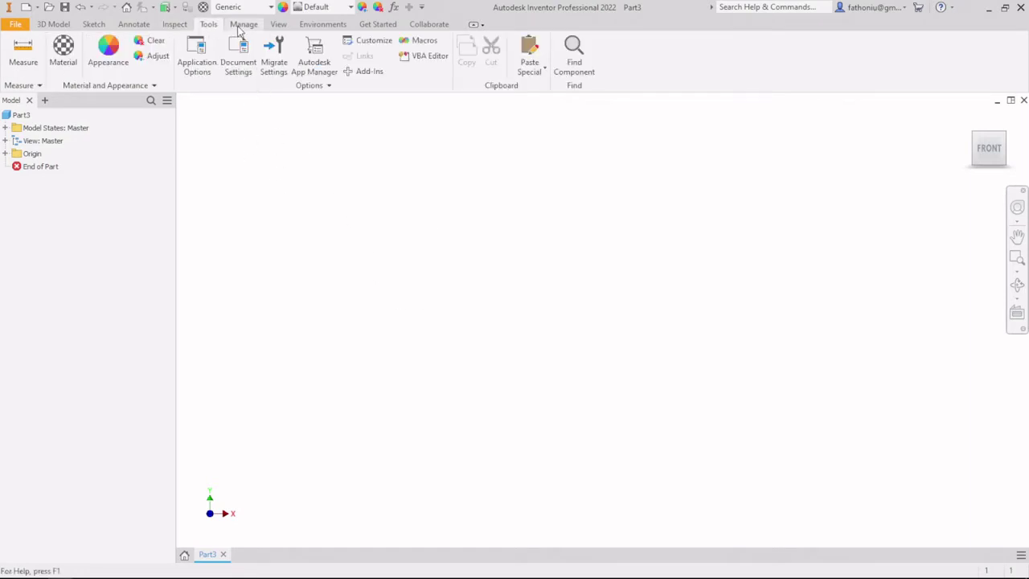
pyautogui.click(239, 29)
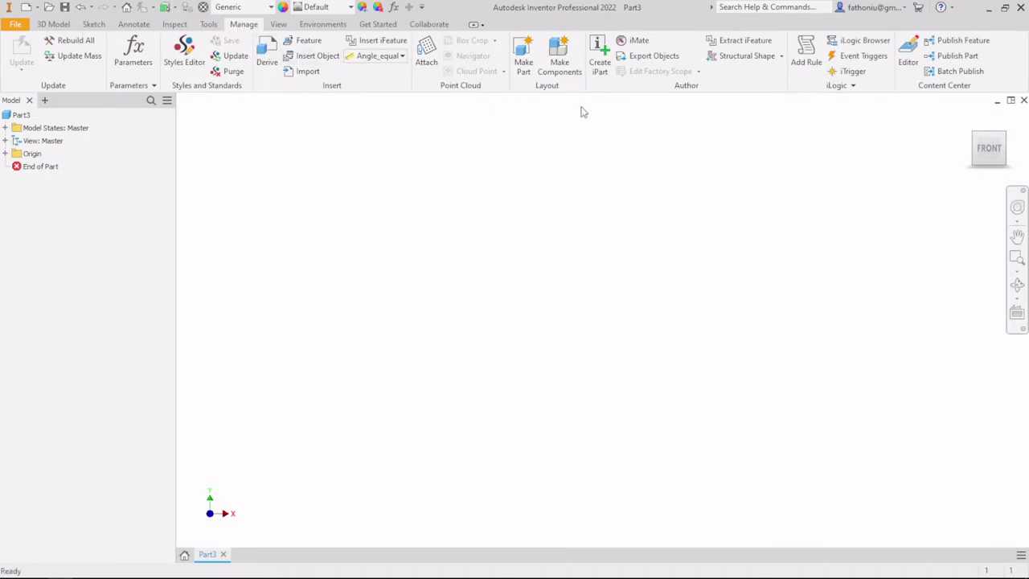
pyautogui.click(279, 25)
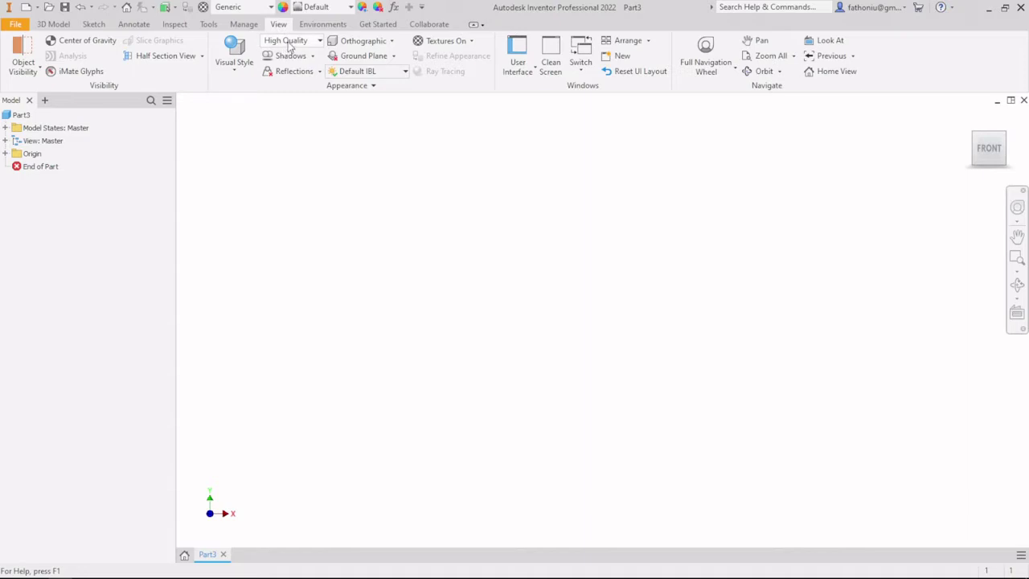
pyautogui.click(234, 73)
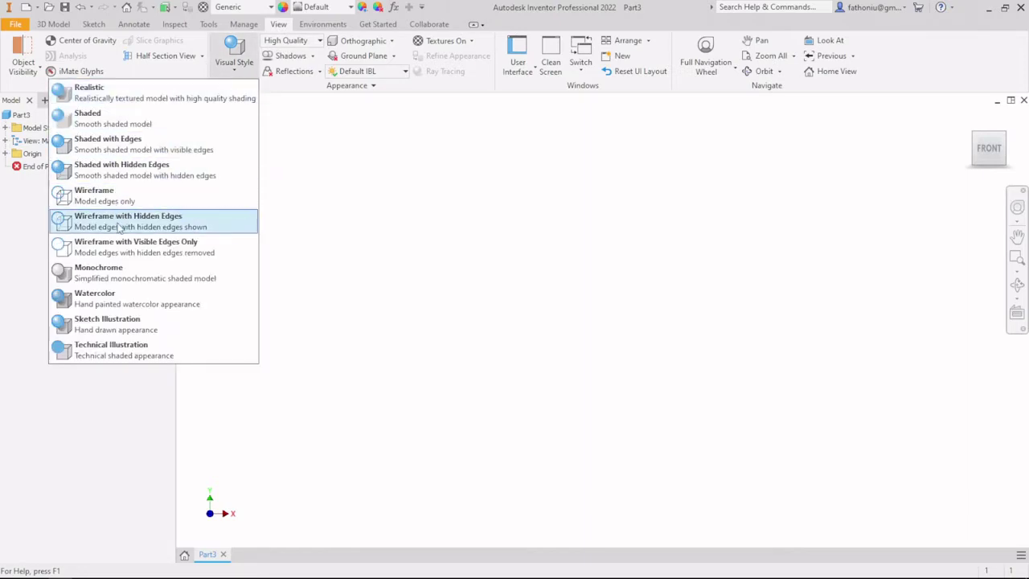
pyautogui.click(276, 27)
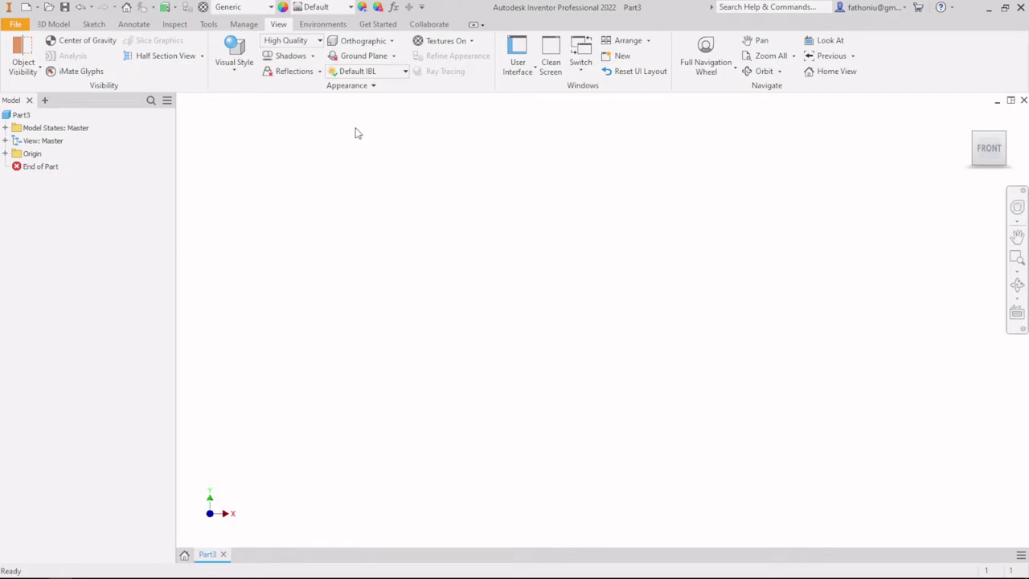
pyautogui.click(236, 73)
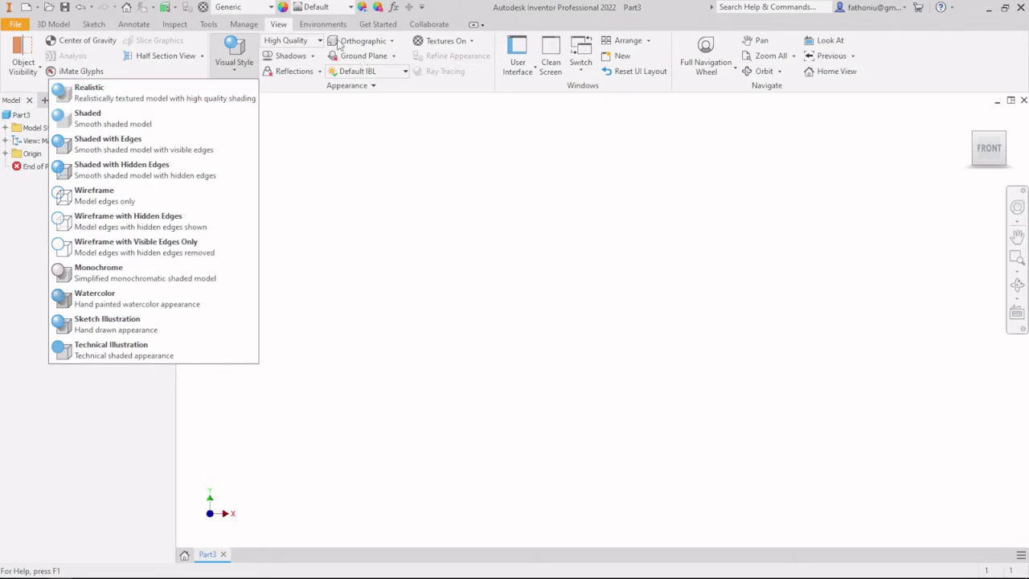
pyautogui.click(456, 17)
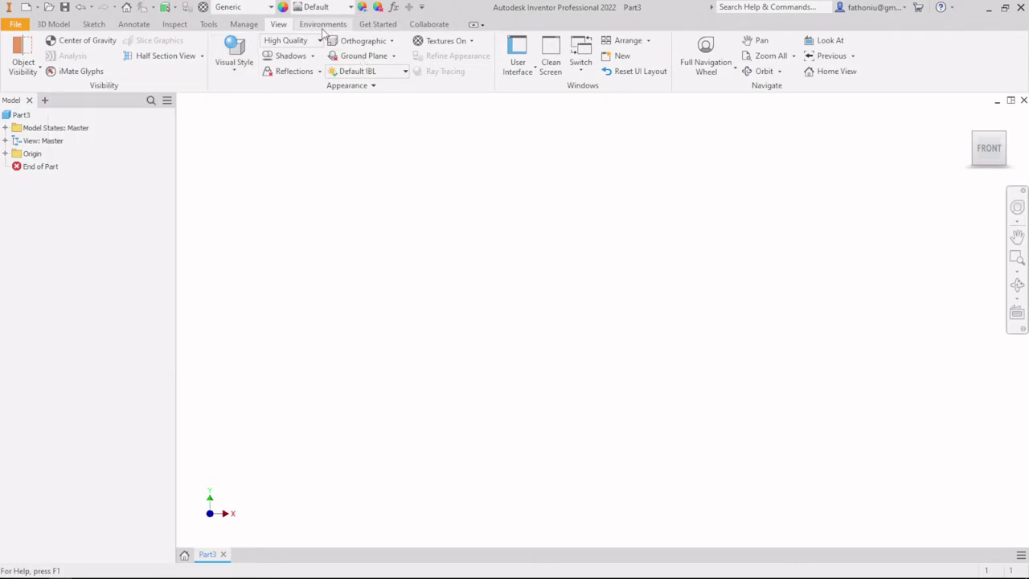
# Survey the environment, getting-started and collaboration commands, followed by the recent documents and the sketching and 3D modelling tools
pyautogui.click(323, 25)
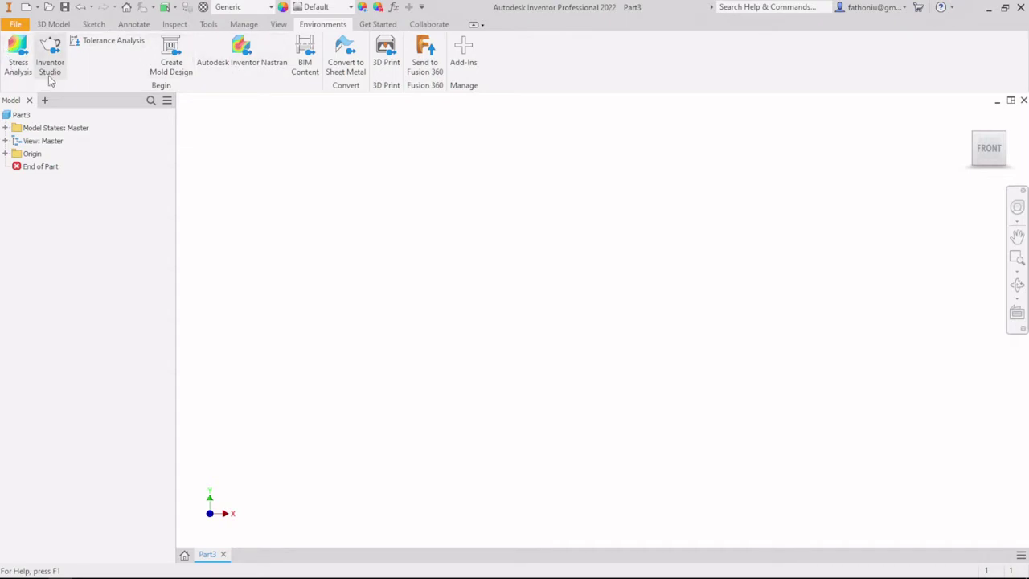
pyautogui.click(378, 24)
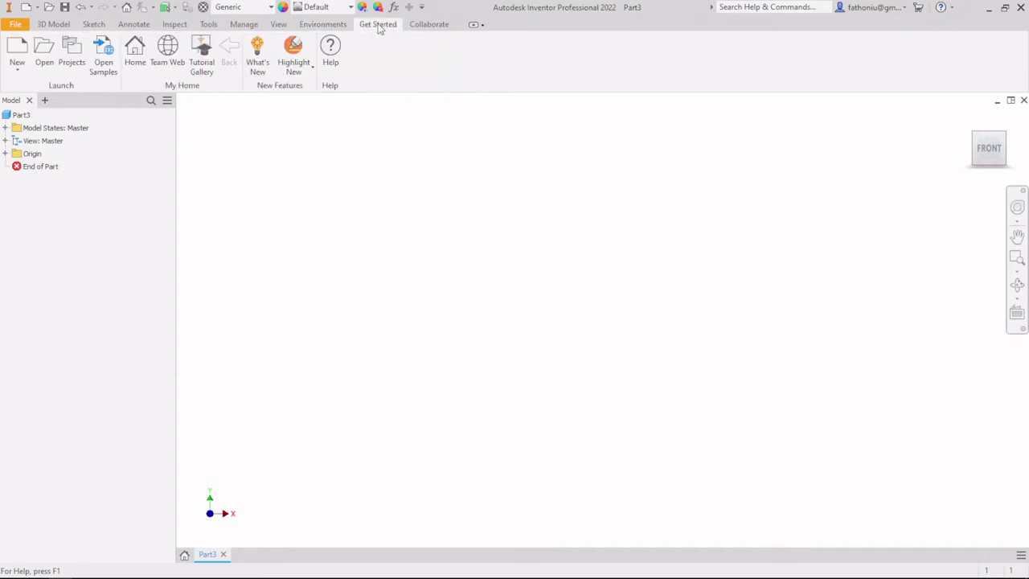
pyautogui.click(439, 24)
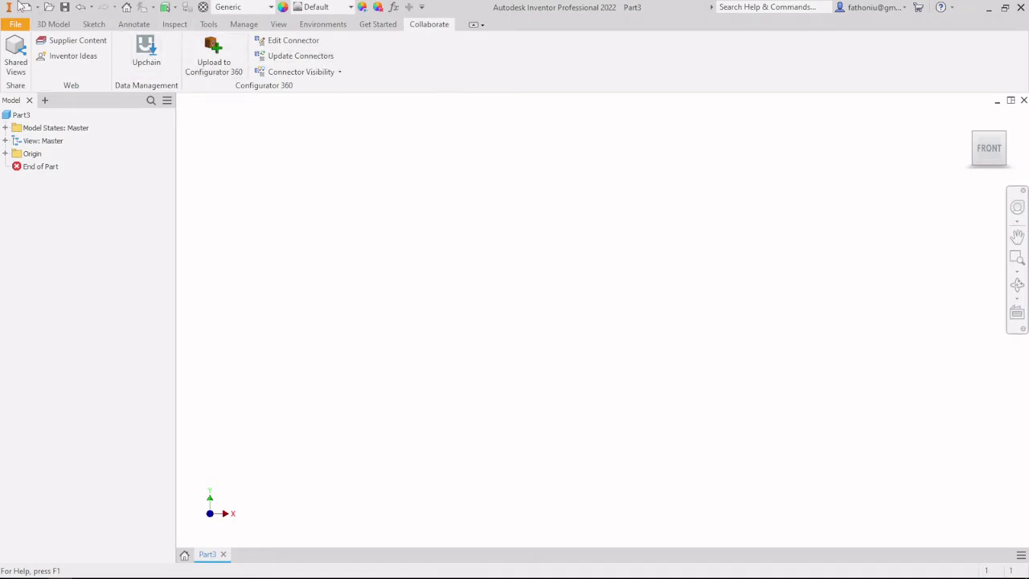
pyautogui.click(16, 24)
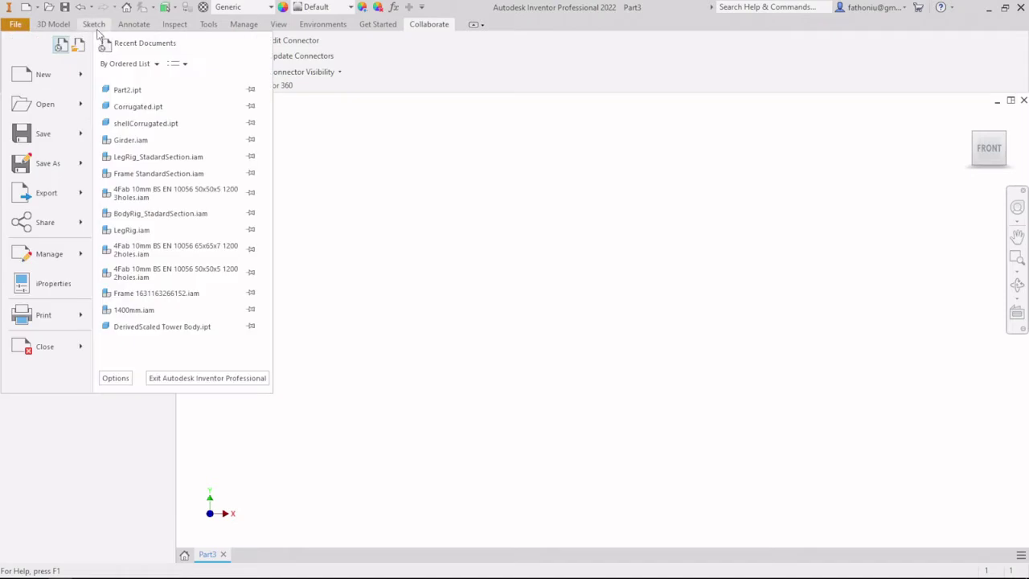
pyautogui.click(94, 24)
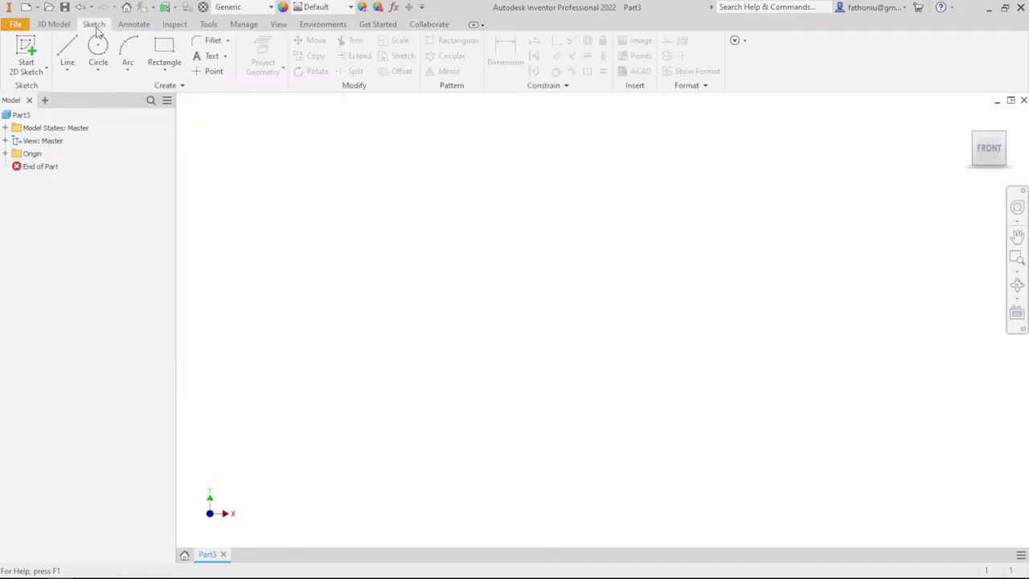
pyautogui.click(55, 25)
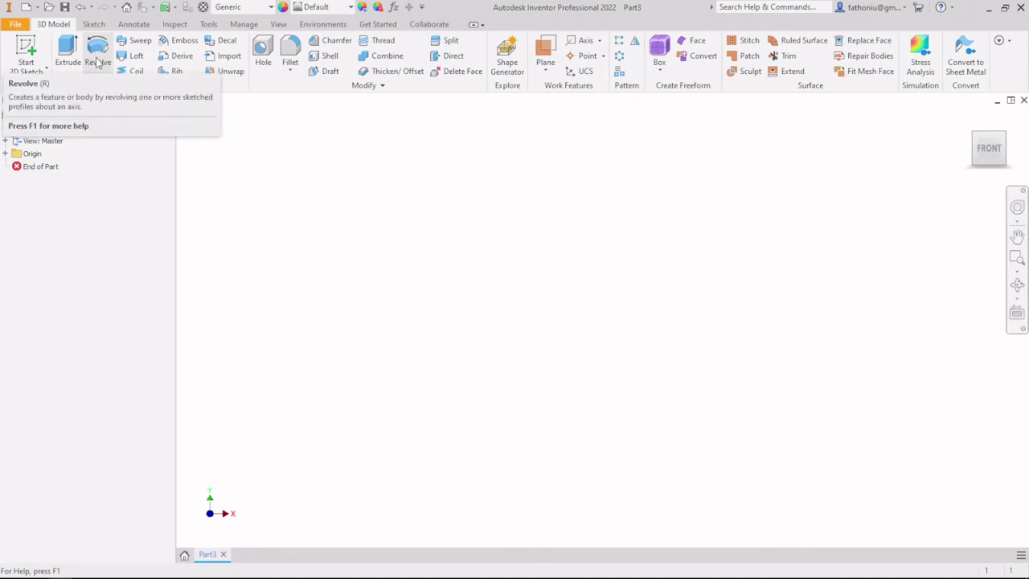
# Start a 2D sketch on the horizontal XZ origin plane
pyautogui.click(105, 24)
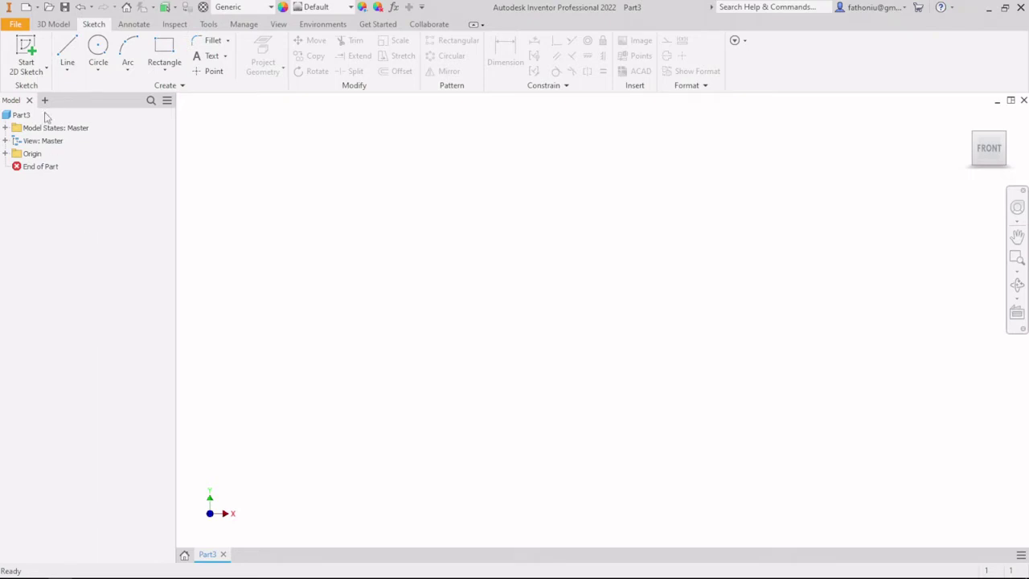
pyautogui.click(25, 50)
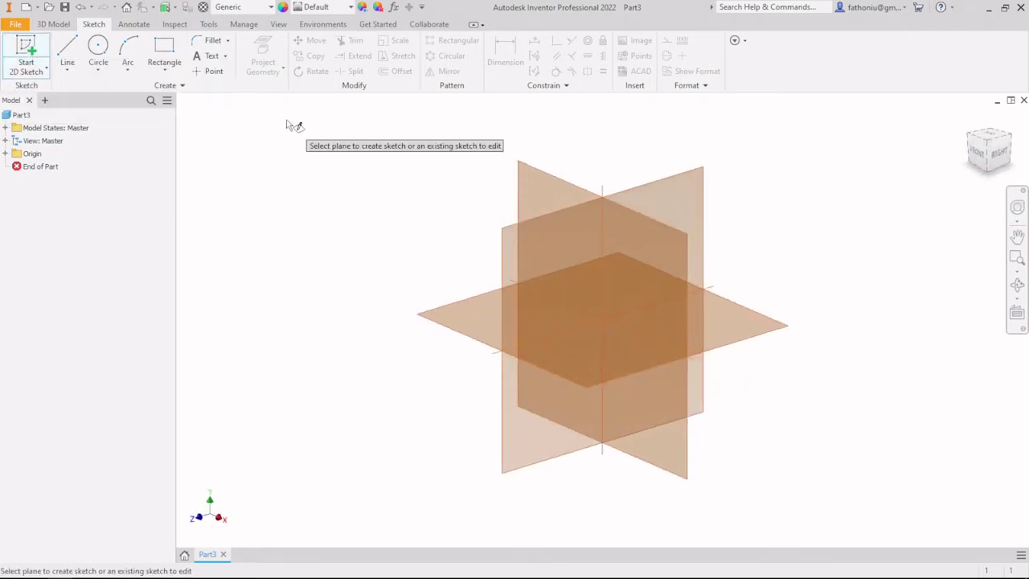
pyautogui.click(468, 316)
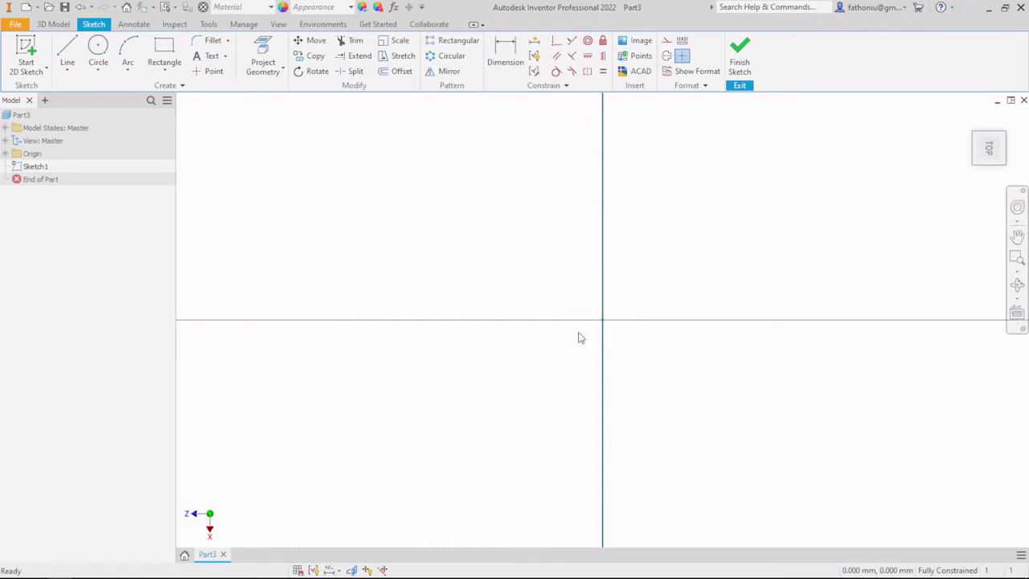
pyautogui.scroll(3, 560, 270)
pyautogui.scroll(-4, 561, 270)
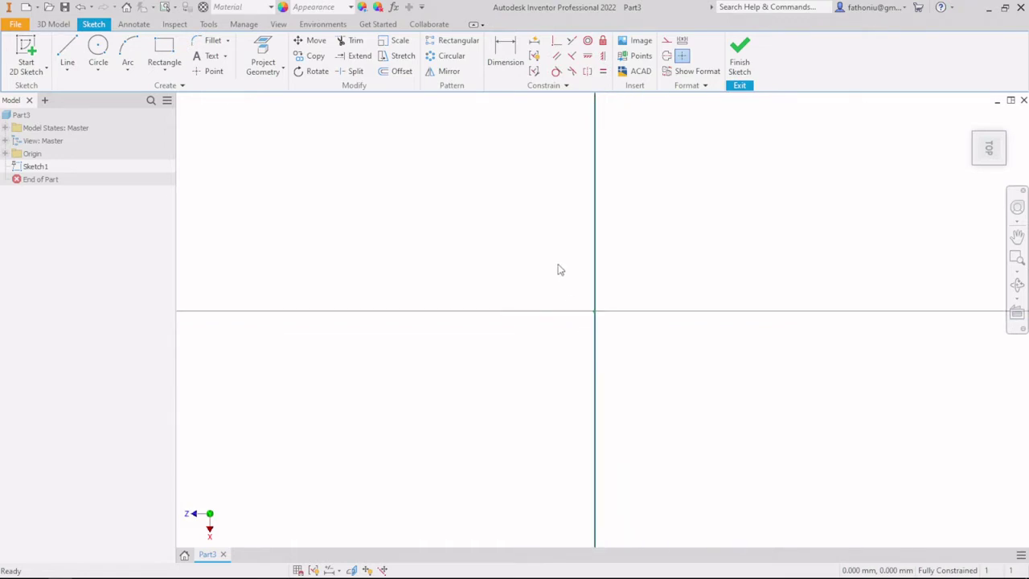
pyautogui.scroll(2, 569, 293)
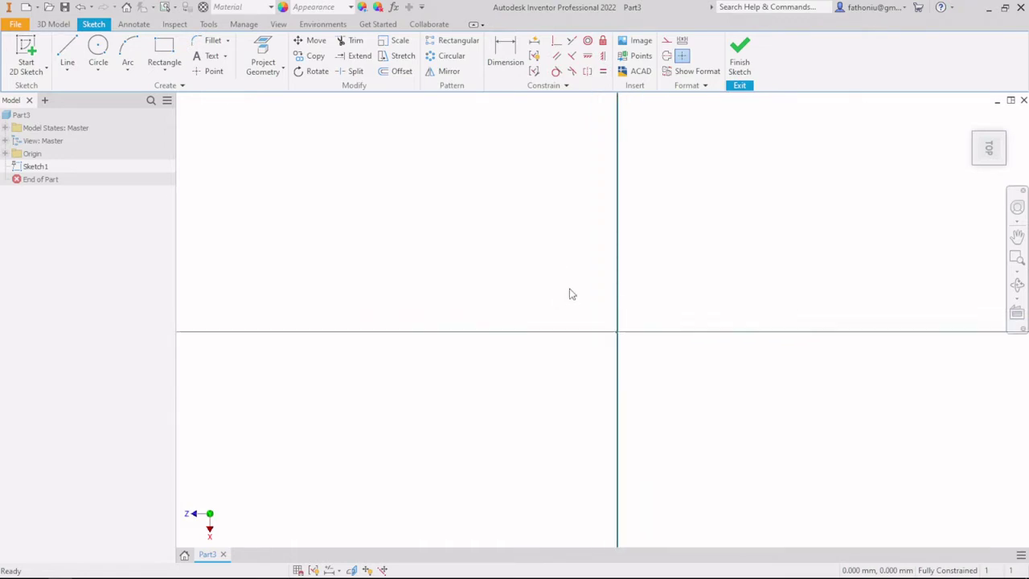
pyautogui.scroll(-4, 570, 294)
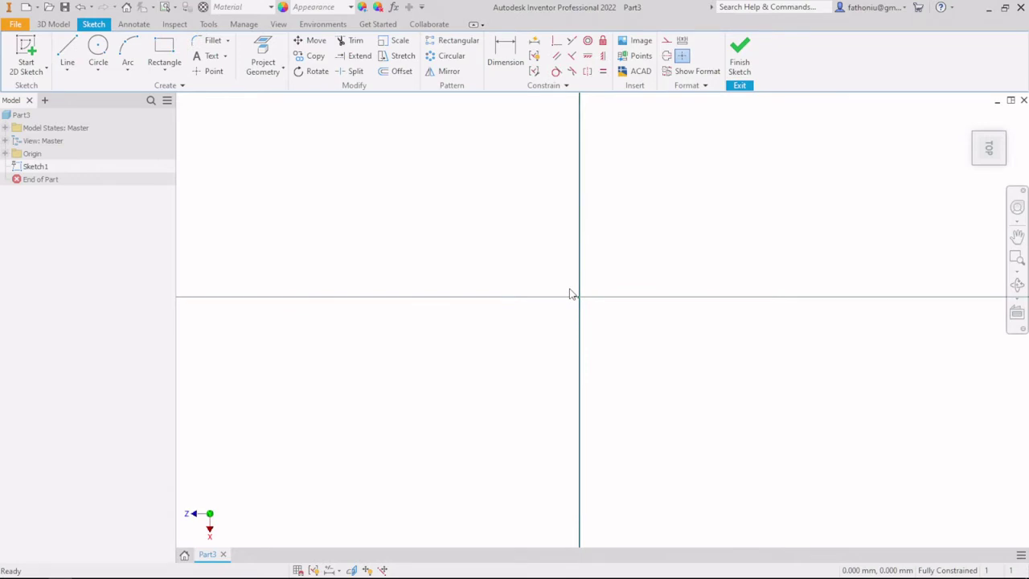
pyautogui.moveTo(961, 137)
pyautogui.press('F2')
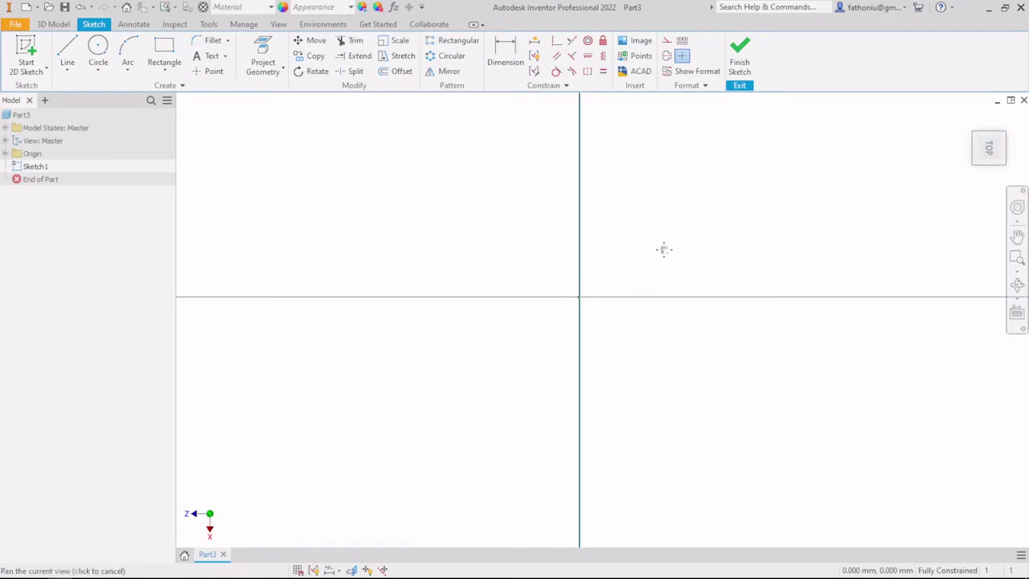
pyautogui.moveTo(664, 249); pyautogui.dragTo(645, 214)
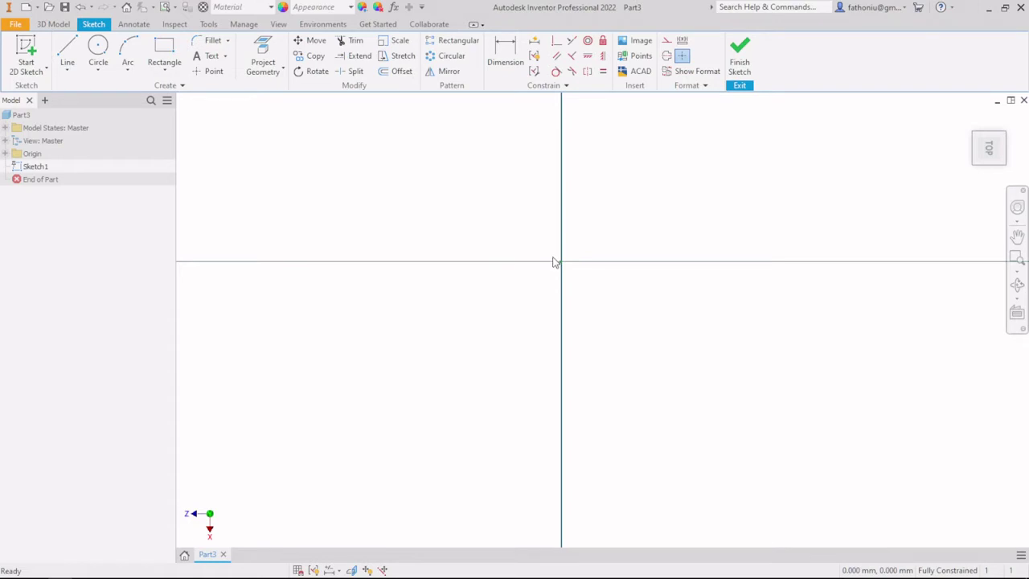
# Draw a 50 mm horizontal line running left from the sketch origin
pyautogui.press('F2')
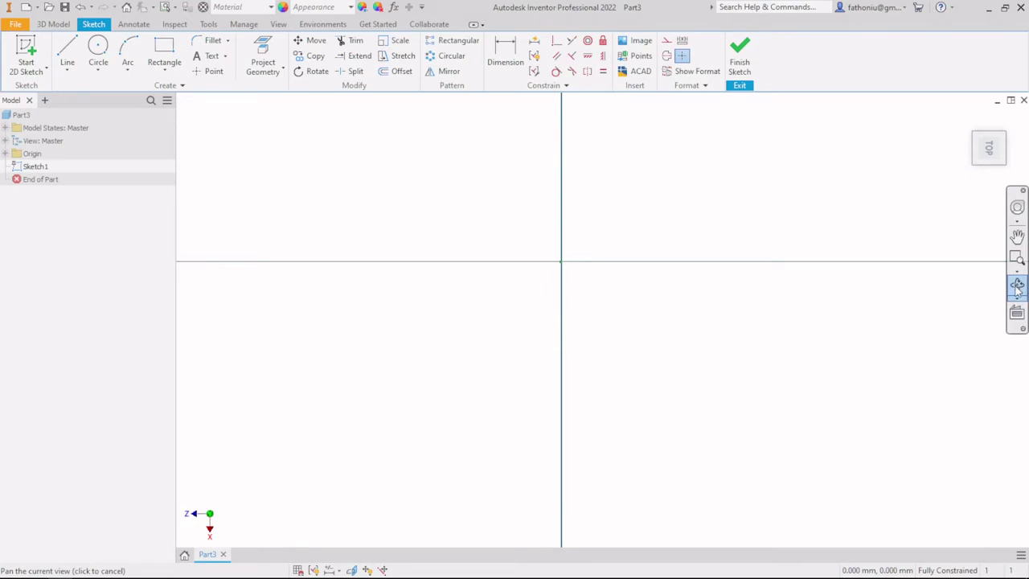
pyautogui.click(1017, 235)
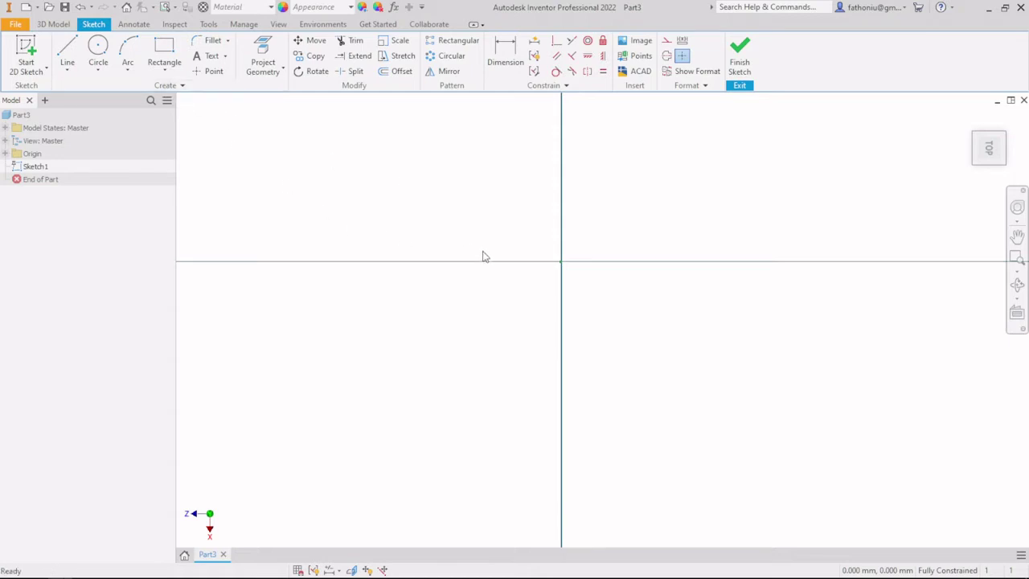
pyautogui.moveTo(482, 255)
pyautogui.mouseDown(button='middle')
pyautogui.moveTo(407, 115)
pyautogui.moveTo(413, 176)
pyautogui.mouseUp(button='middle')
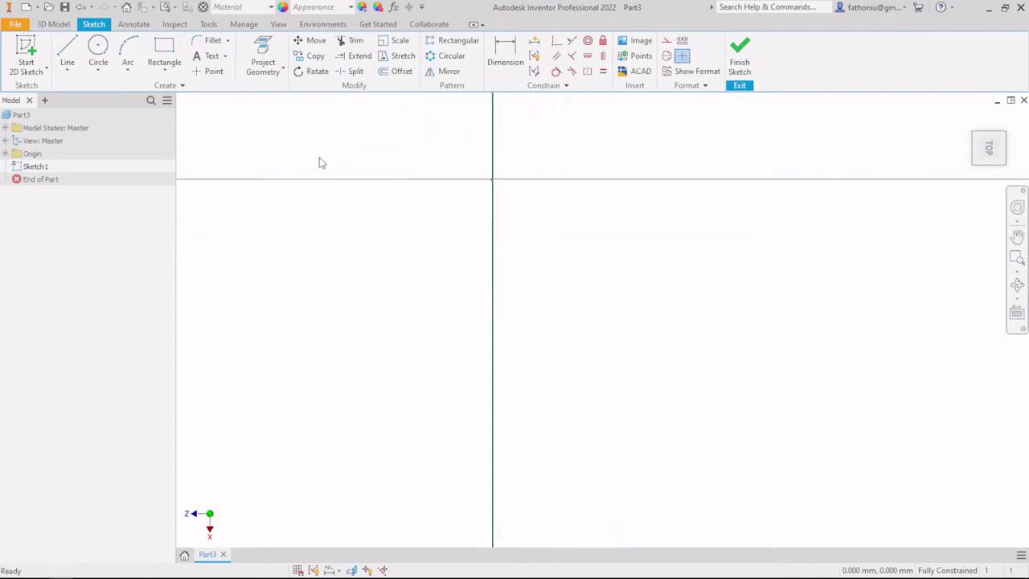
pyautogui.click(68, 50)
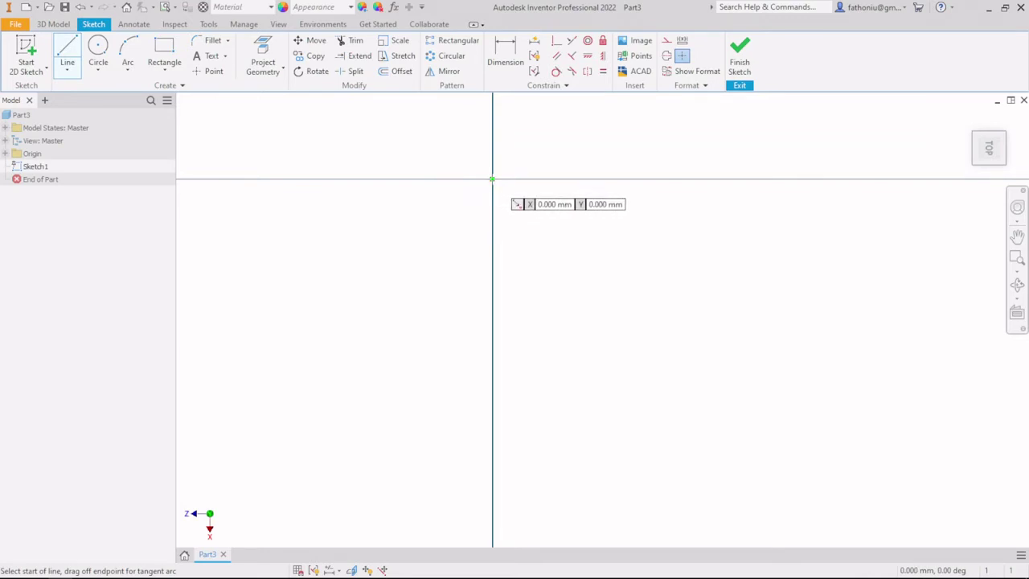
pyautogui.click(492, 179)
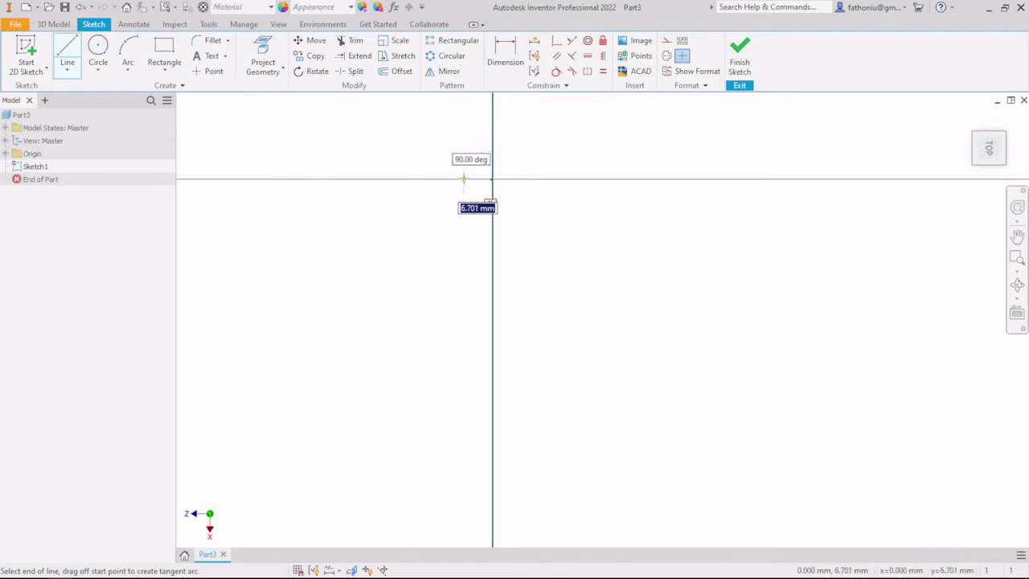
pyautogui.write('50')
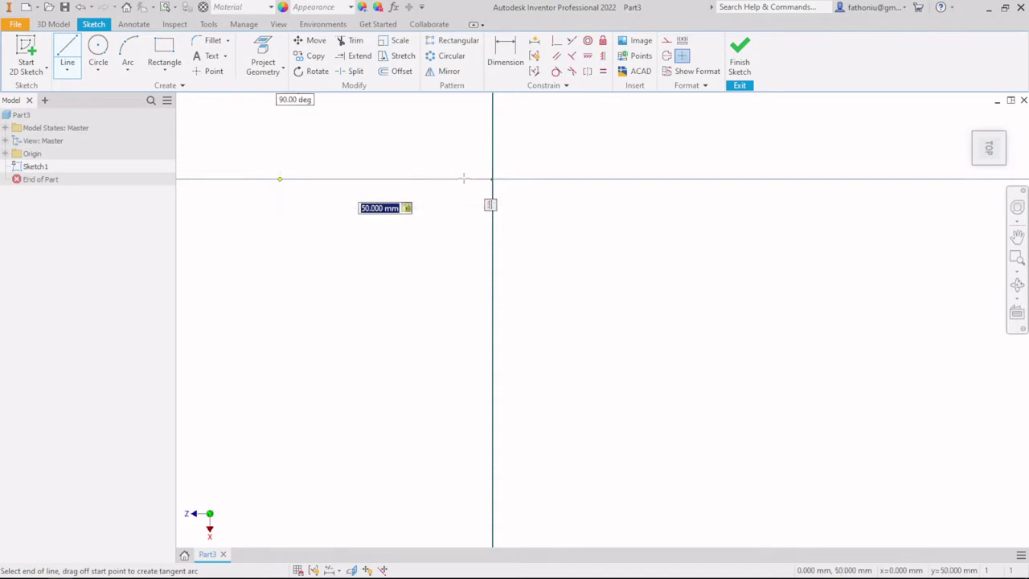
pyautogui.press('Return')
# Continue with a 100 mm line running straight down, perpendicular to the first line
pyautogui.scroll(-5, 475, 158)
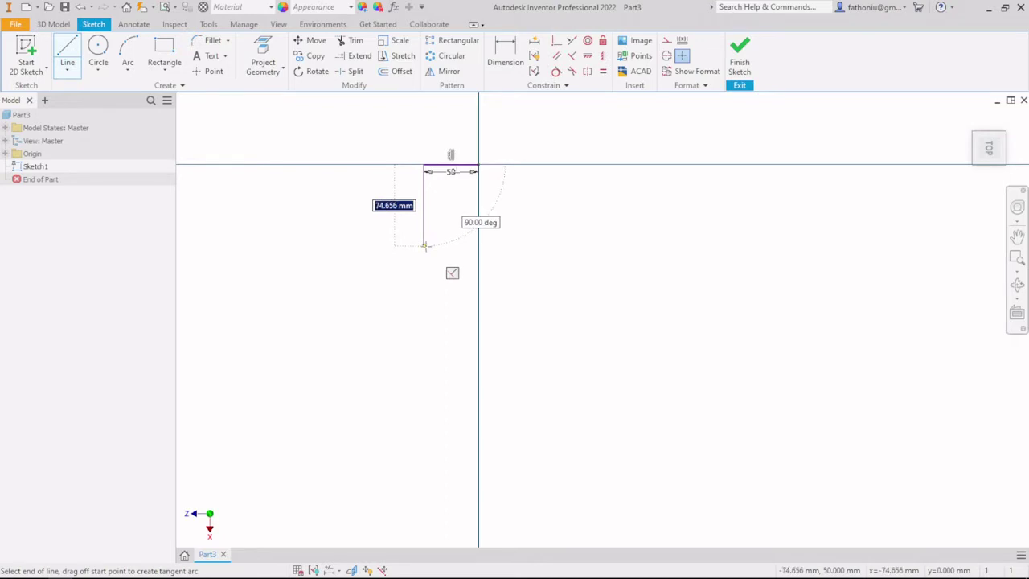
pyautogui.write('100')
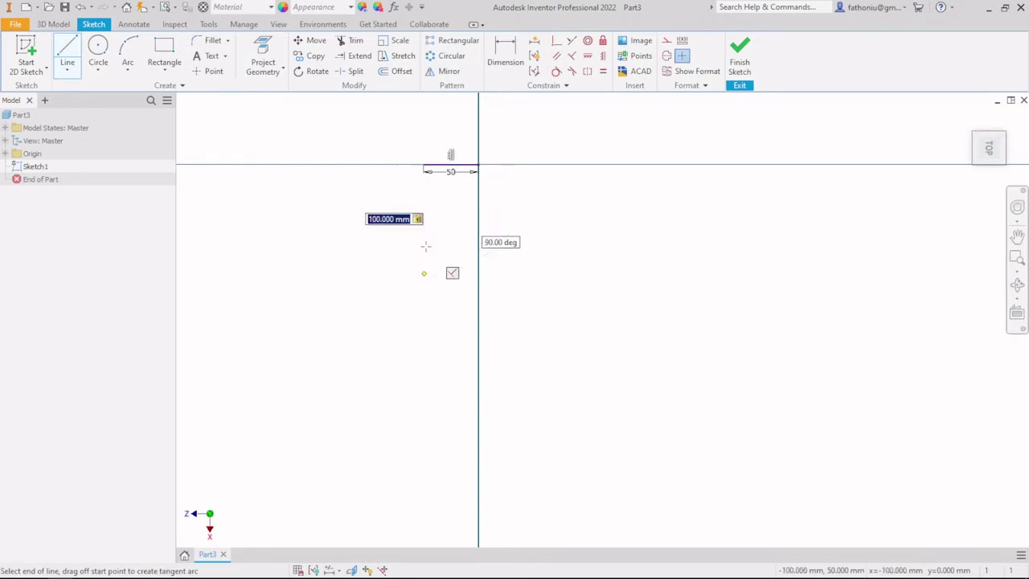
pyautogui.press('Return')
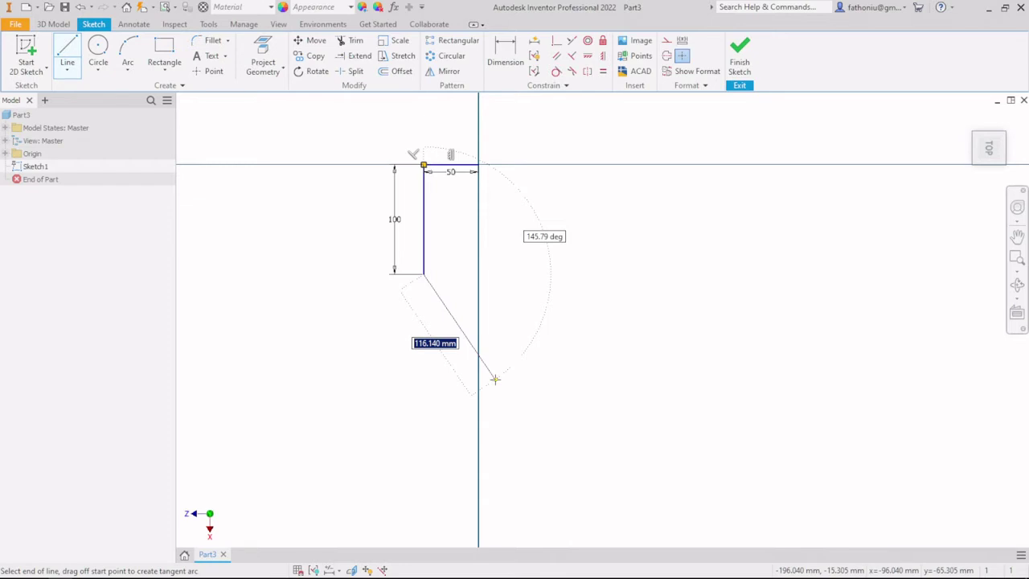
# Continue with a 500 mm slanted line at 150 degrees to the 100 mm line and end the line chain
pyautogui.write('150')
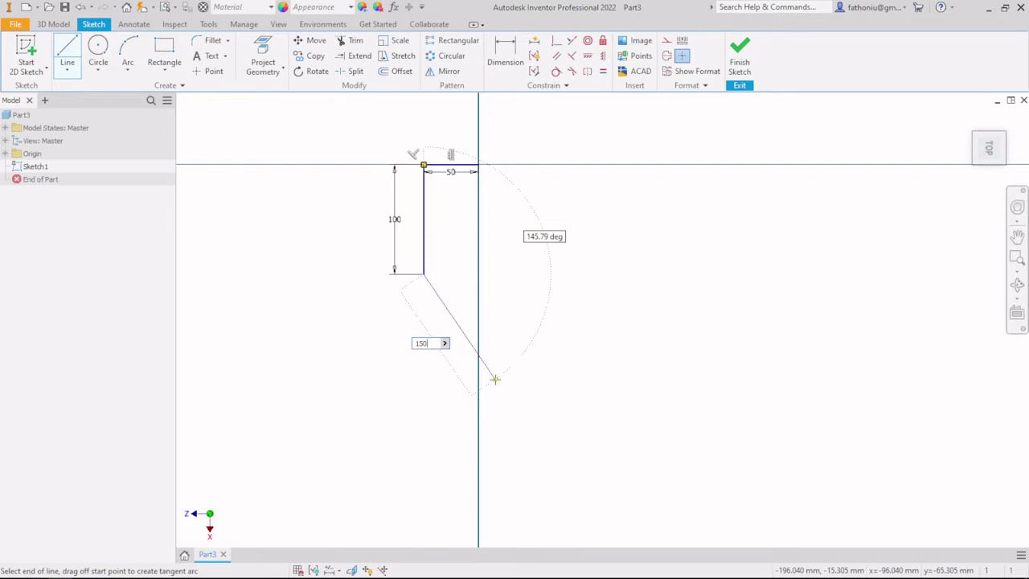
pyautogui.press('BackSpace')
pyautogui.press('BackSpace')
pyautogui.press('BackSpace')
pyautogui.write('500')
pyautogui.press('Tab')
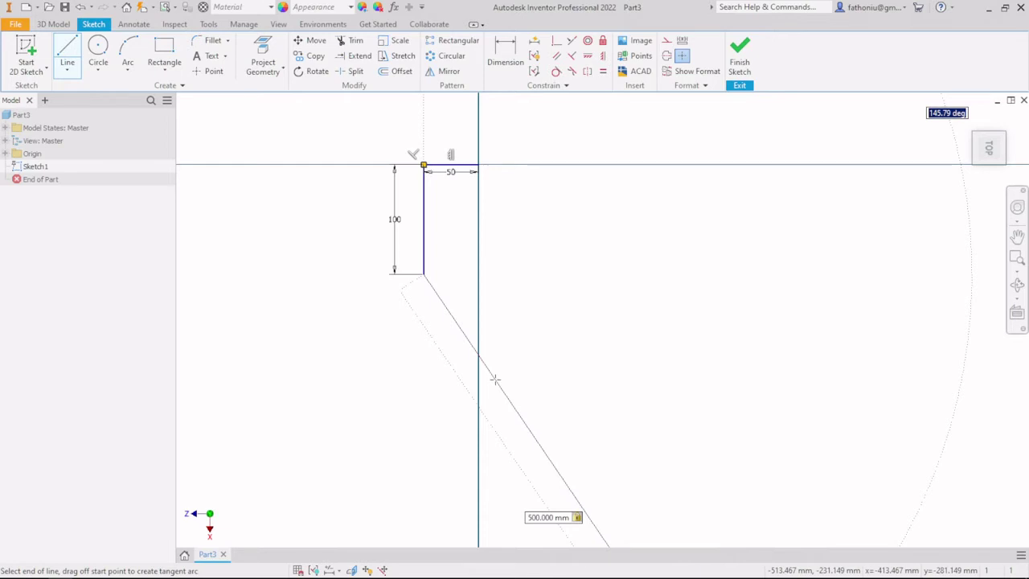
pyautogui.scroll(2, 495, 379)
pyautogui.scroll(-5, 495, 379)
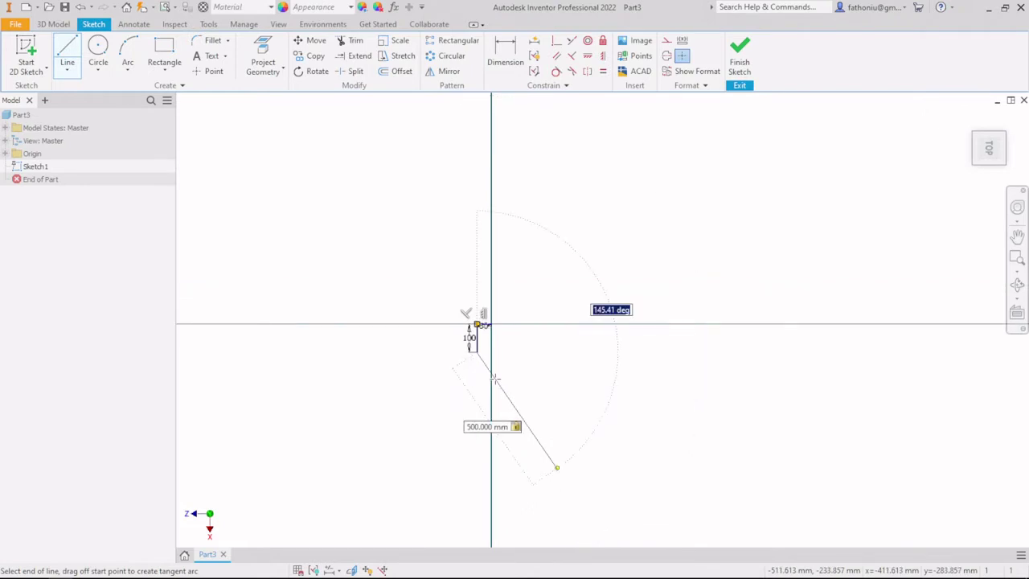
pyautogui.write('150')
pyautogui.press('Return')
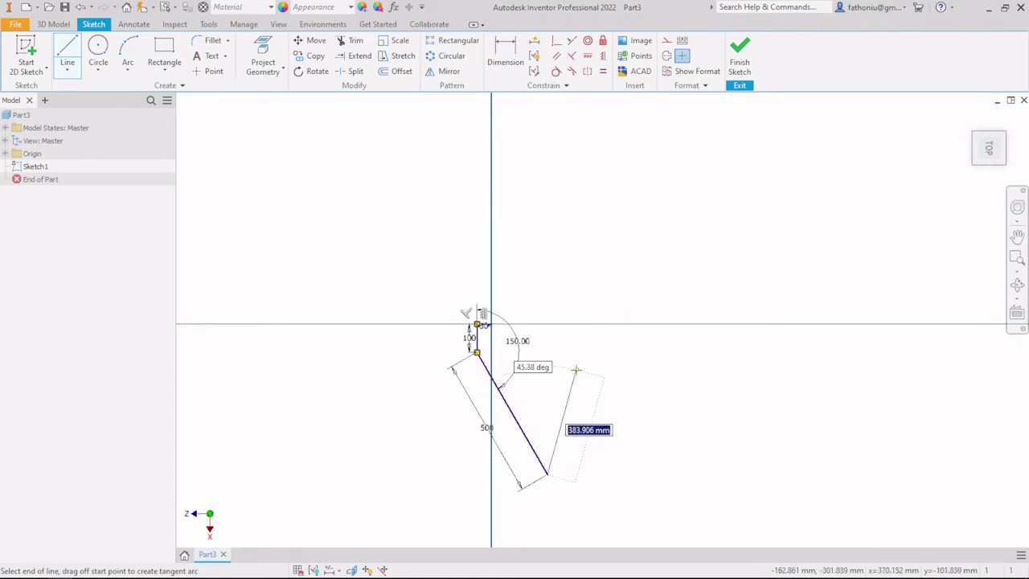
pyautogui.press('Escape')
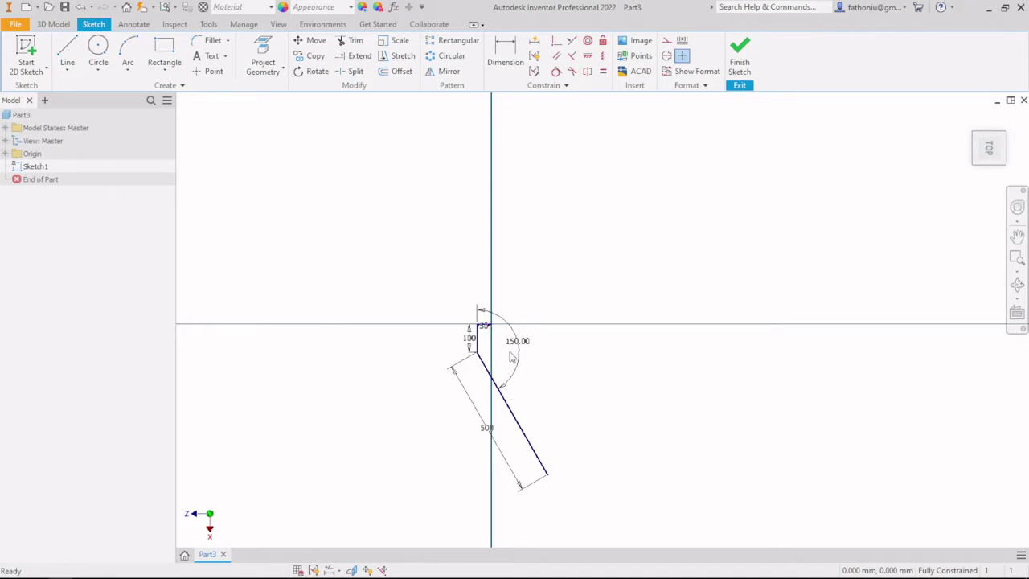
# Draw a 50 mm line running right from the origin and a vertical line down from its end, past the slanted line
pyautogui.scroll(4, 484, 356)
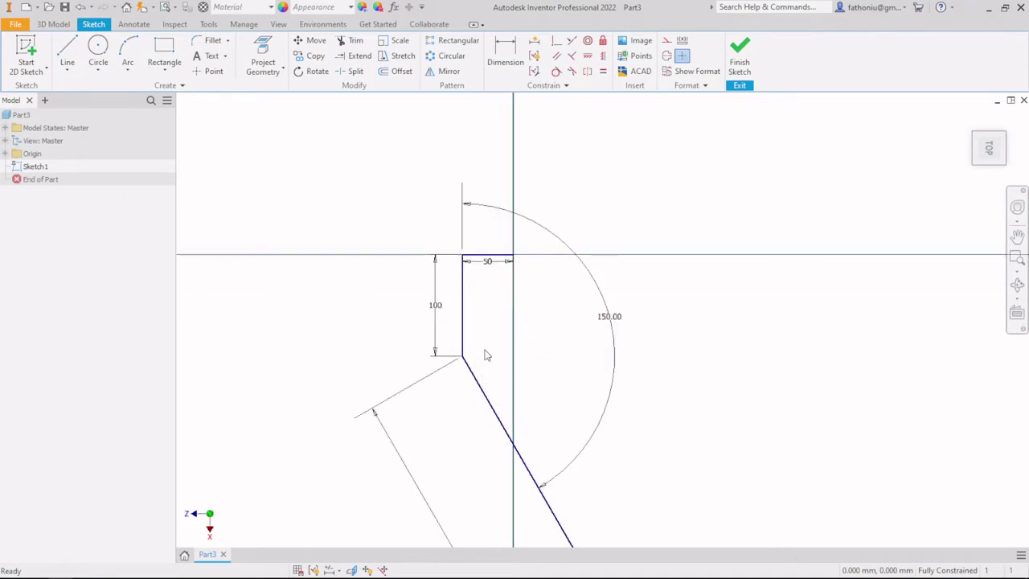
pyautogui.moveTo(485, 355); pyautogui.dragTo(480, 227, button='middle')
pyautogui.scroll(2, 483, 229)
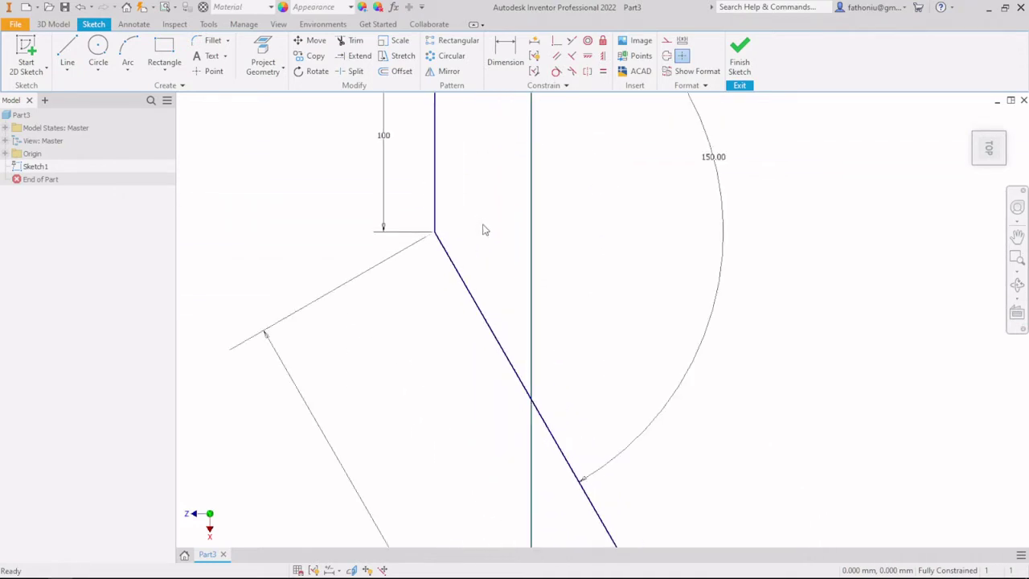
pyautogui.scroll(-4, 483, 229)
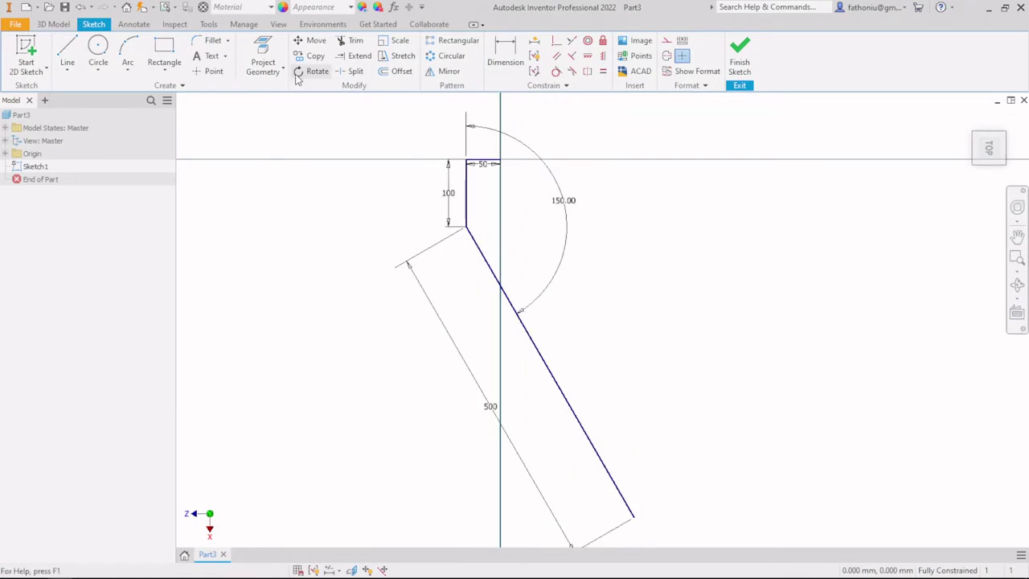
pyautogui.click(67, 50)
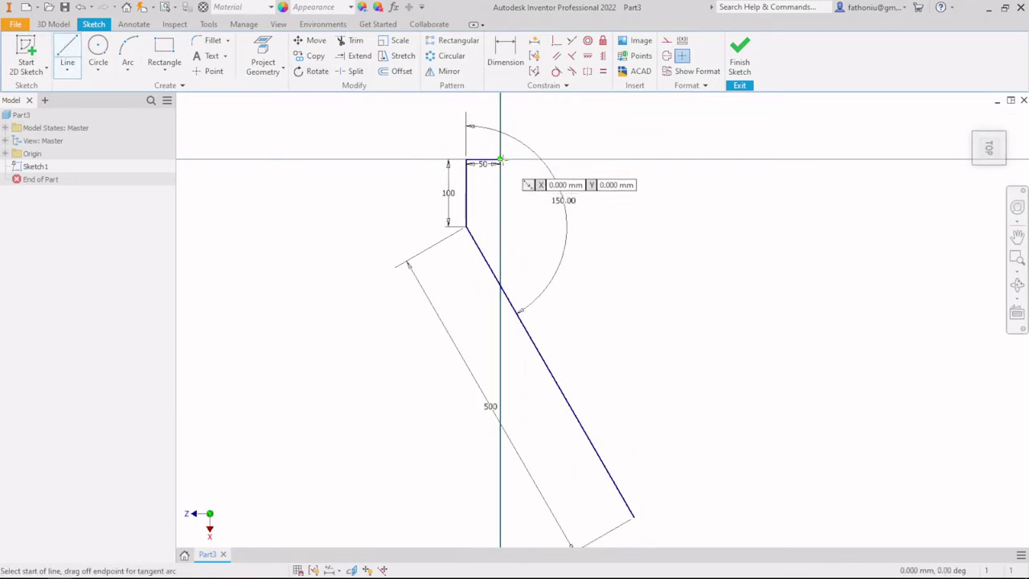
pyautogui.click(501, 164)
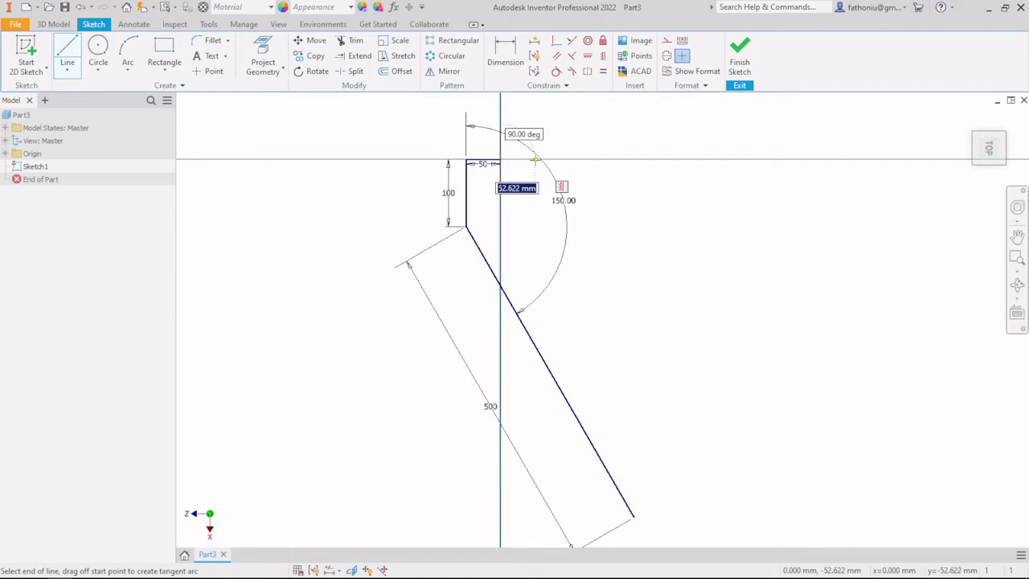
pyautogui.write('50')
pyautogui.press('Return')
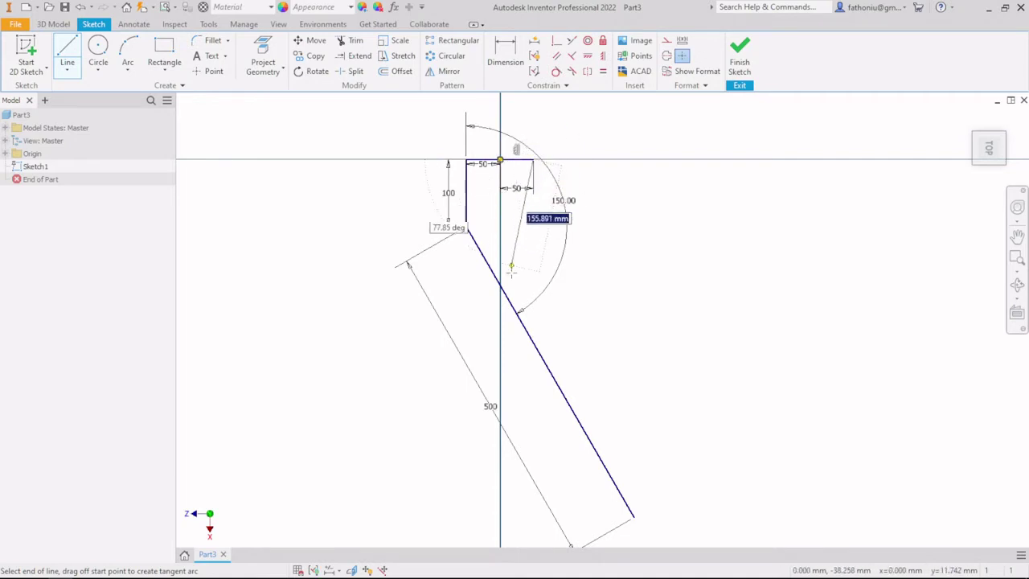
pyautogui.click(533, 361)
pyautogui.press('Escape')
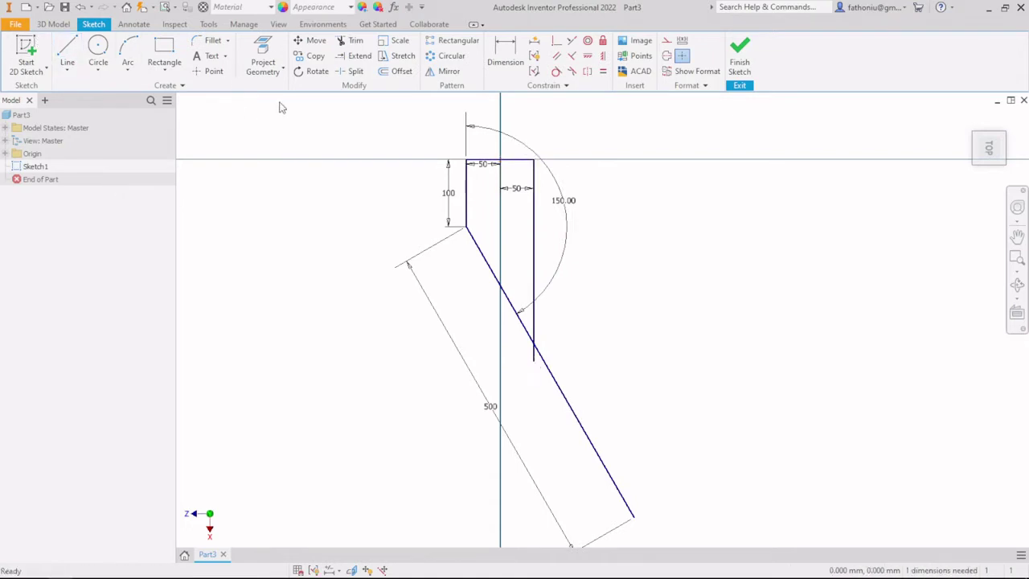
# Try to trim the slanted line's portion beyond the vertical line
pyautogui.click(350, 45)
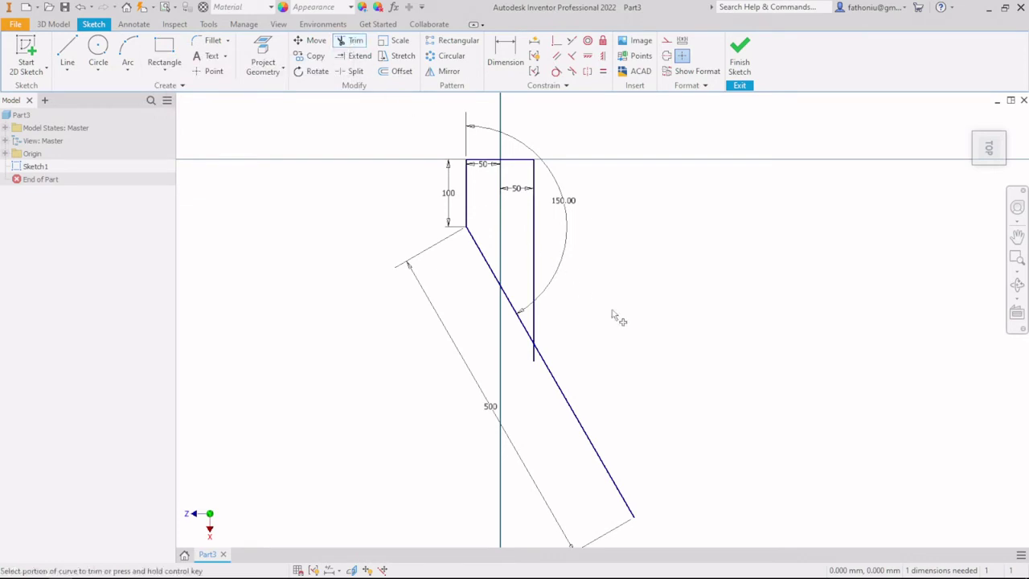
pyautogui.keyDown('ctrl'); pyautogui.click(550, 374); pyautogui.keyUp('ctrl')
pyautogui.press('Escape')
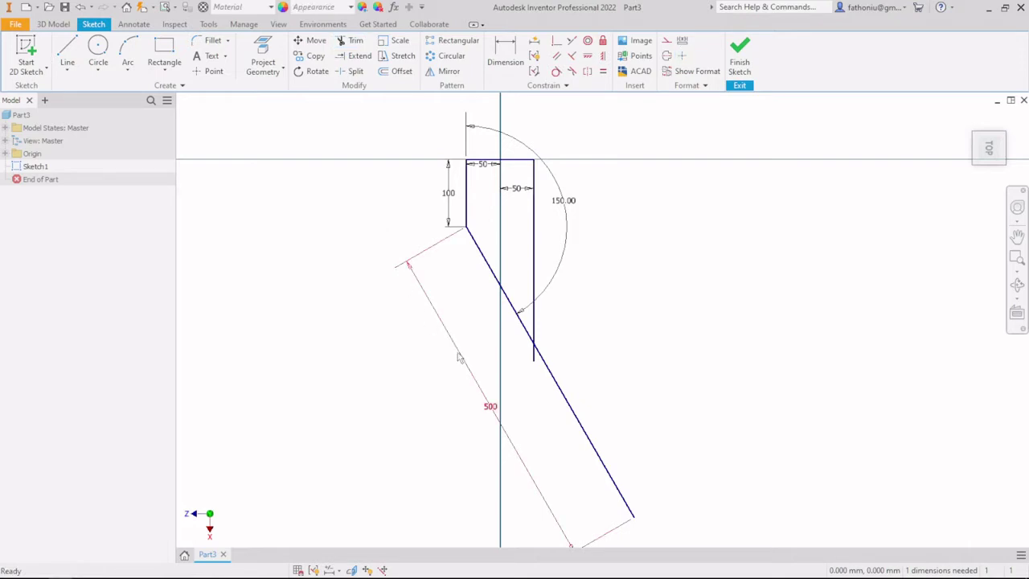
# Delete the slanted line's 500 mm dimension and trim its portion beyond the vertical line
pyautogui.press('Delete')
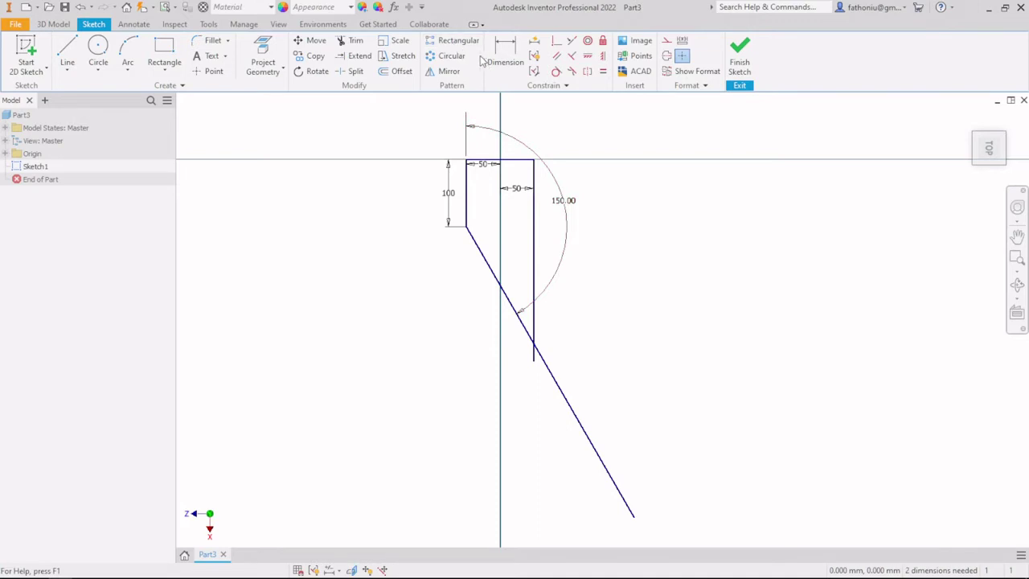
pyautogui.click(351, 40)
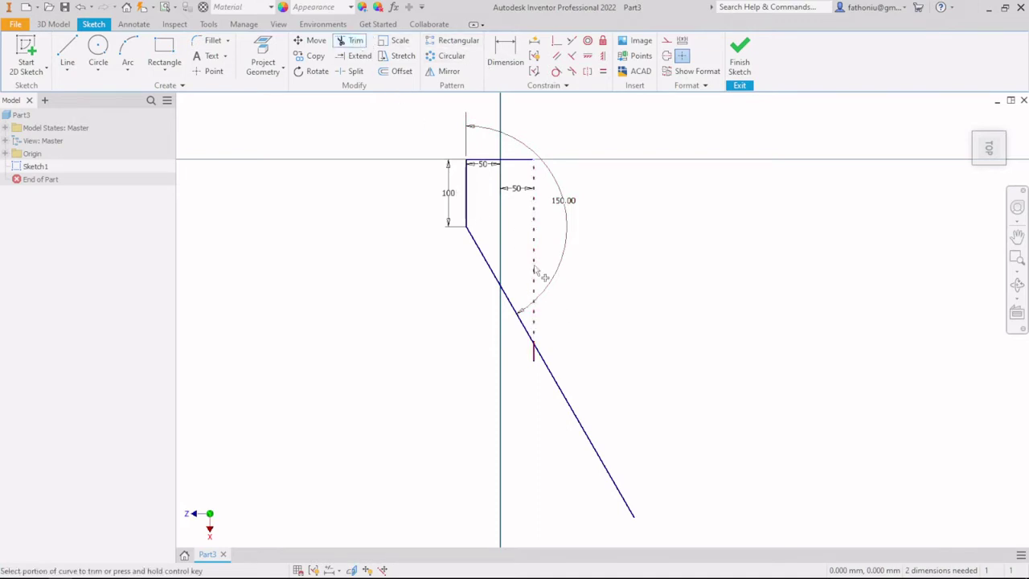
pyautogui.click(540, 357)
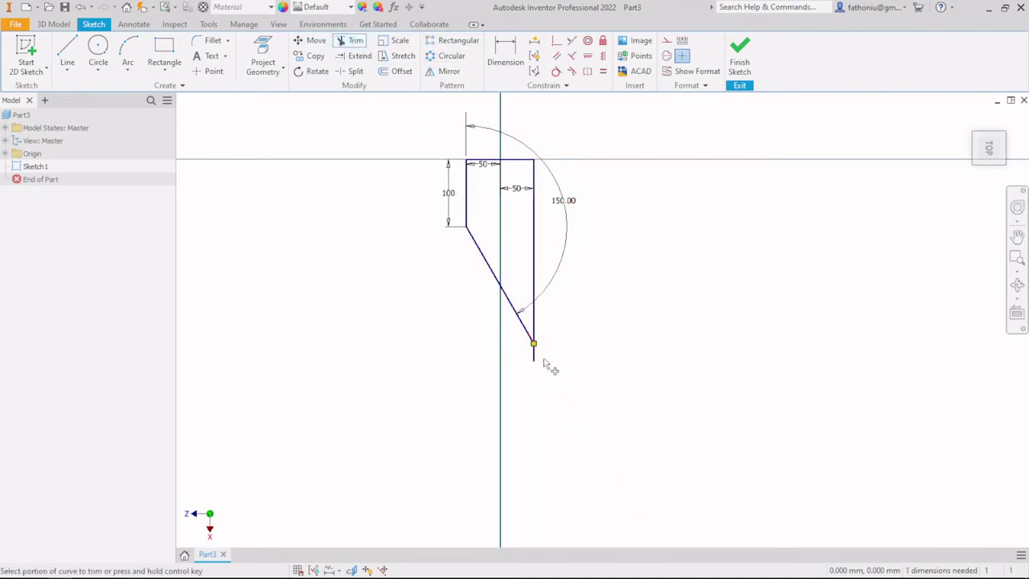
# Trim the long vertical line above the slanted line's lower end and remove the leftover stub below it
pyautogui.click(534, 320)
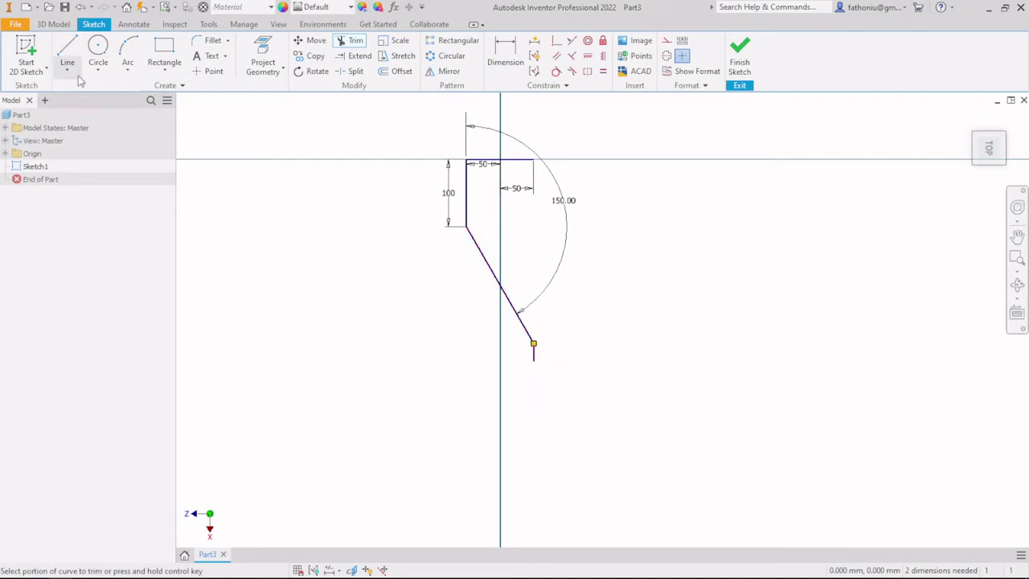
pyautogui.press('Escape')
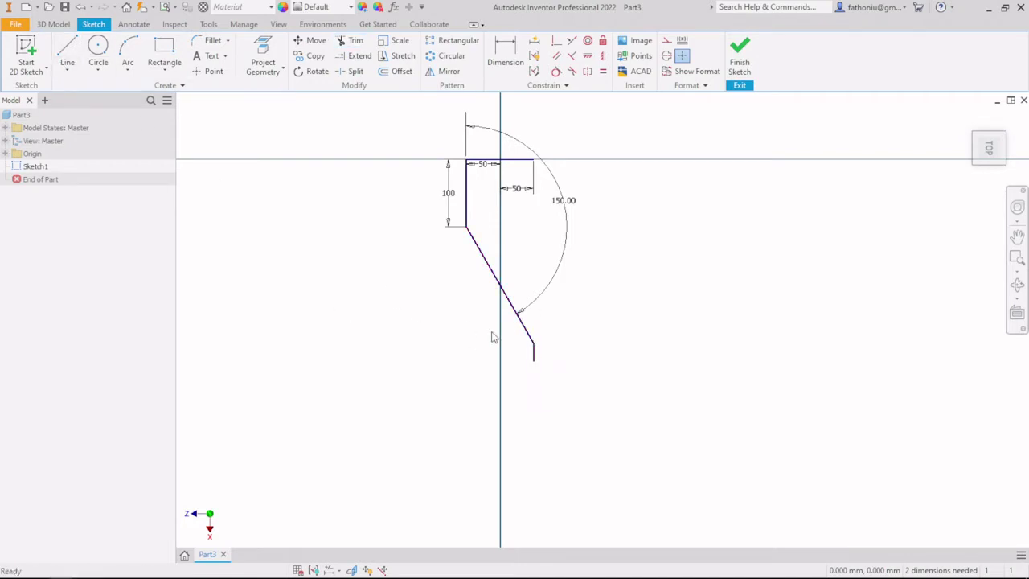
pyautogui.click(693, 460)
# Draw a 200 mm vertical line straight down from the slanted line's lower end
pyautogui.moveTo(584, 363)
pyautogui.mouseDown(button='middle')
pyautogui.moveTo(535, 231)
pyautogui.moveTo(568, 306)
pyautogui.mouseUp(button='middle')
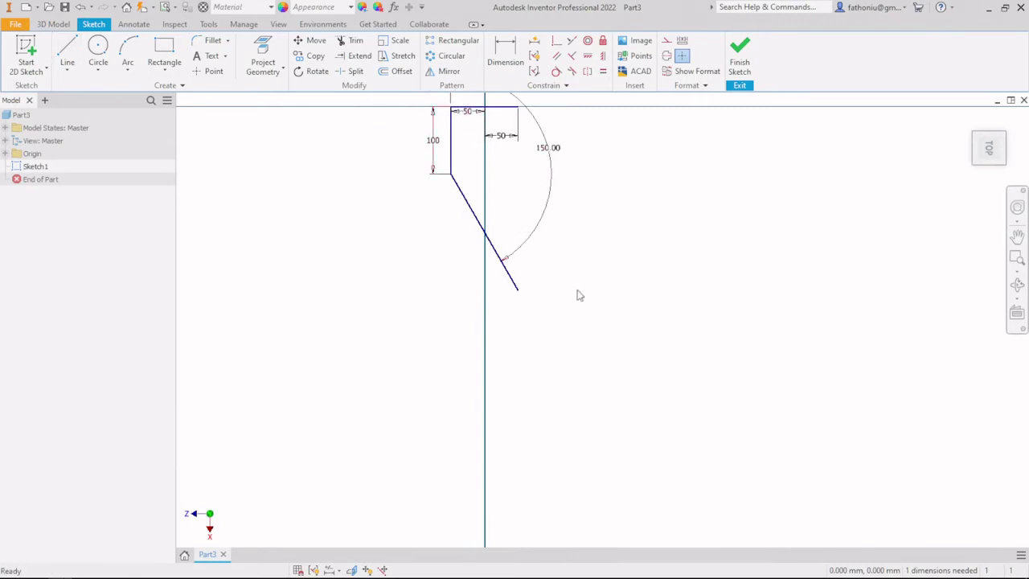
pyautogui.click(68, 51)
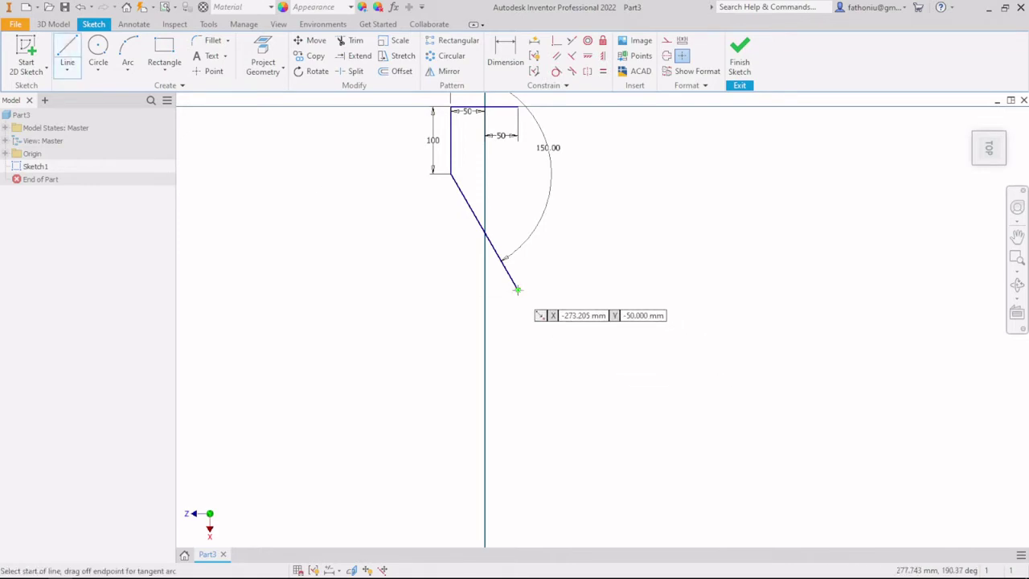
pyautogui.click(516, 289)
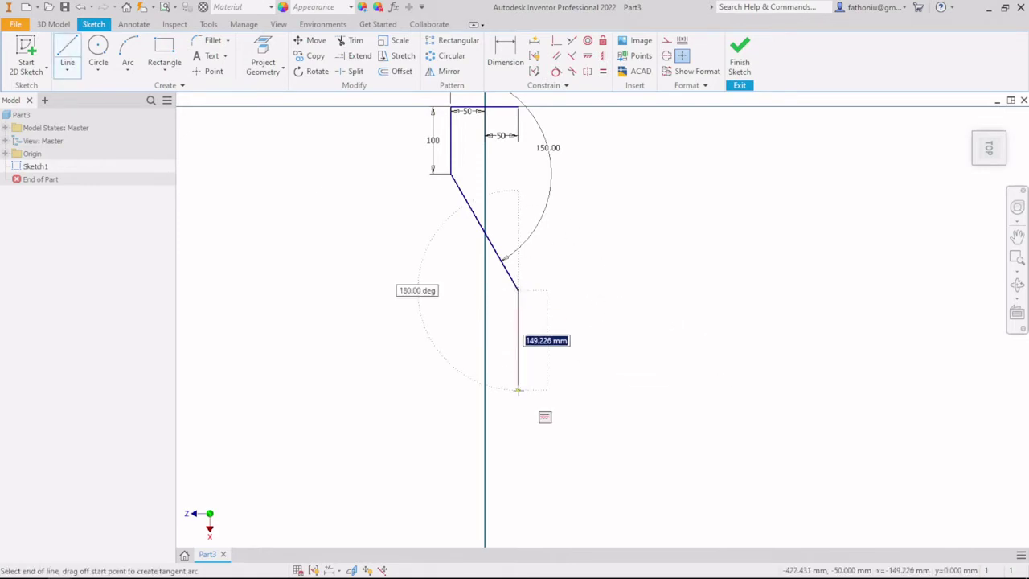
pyautogui.write('20')
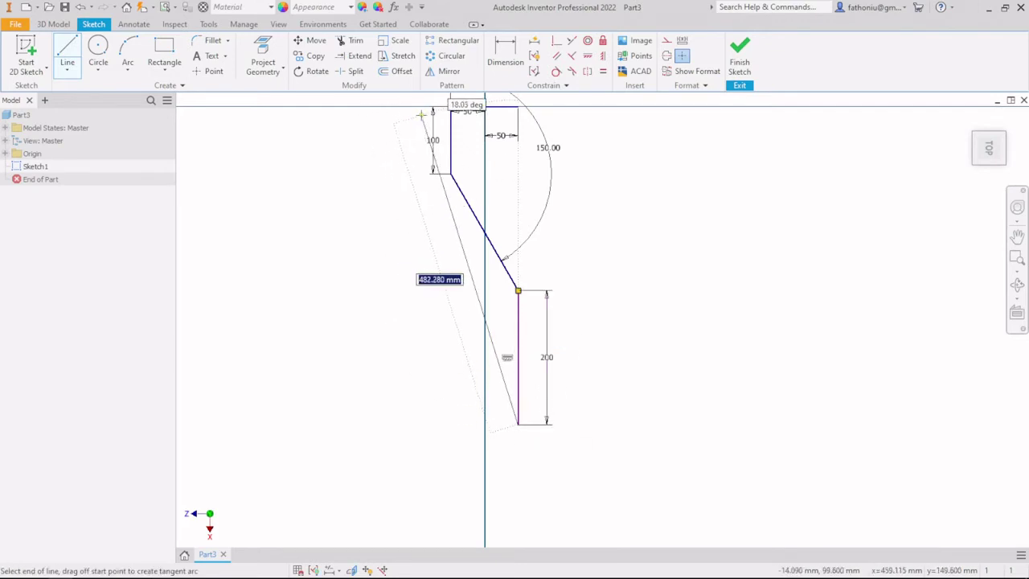
pyautogui.click(519, 424)
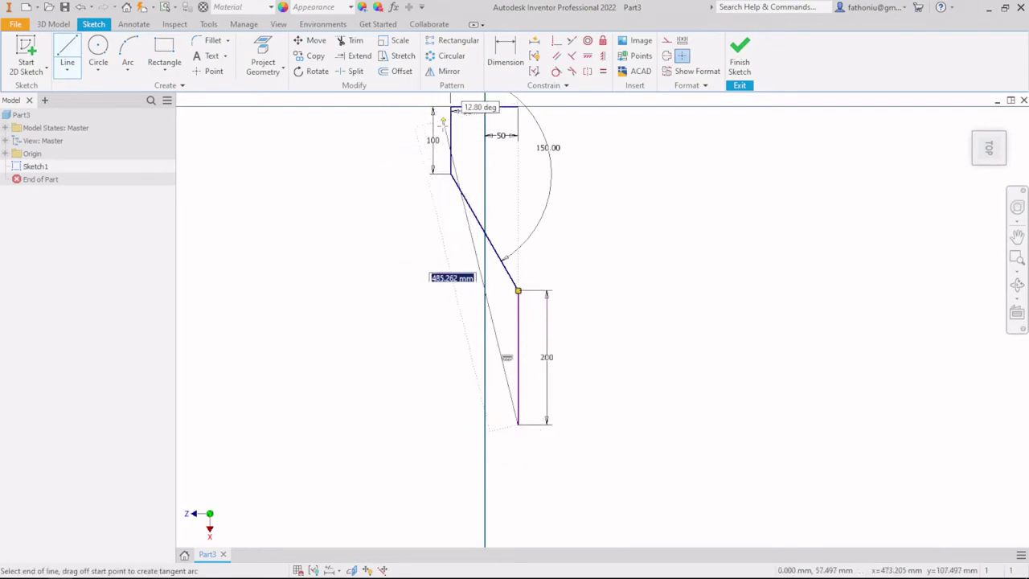
pyautogui.press('F1')
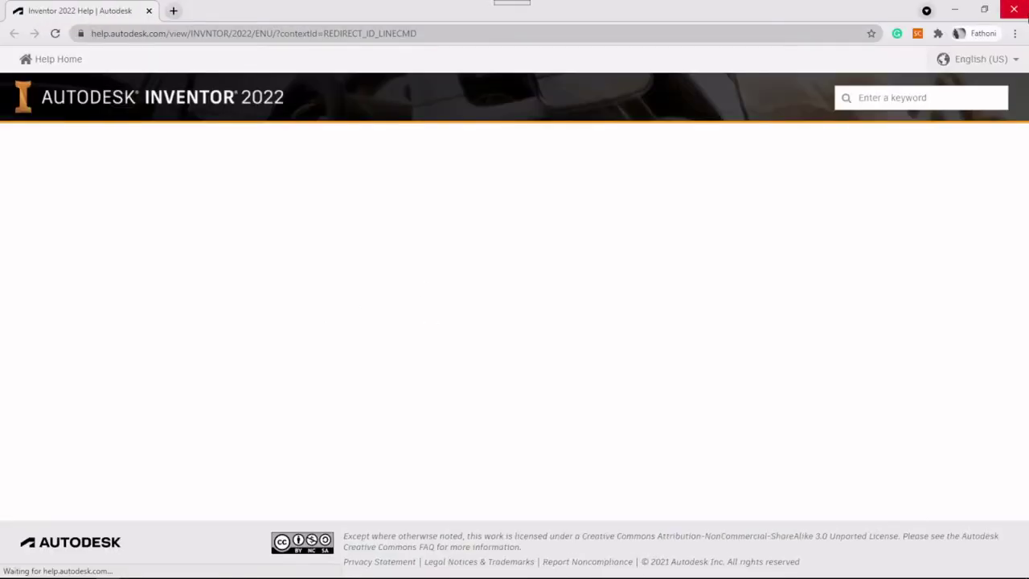
pyautogui.click(1015, 9)
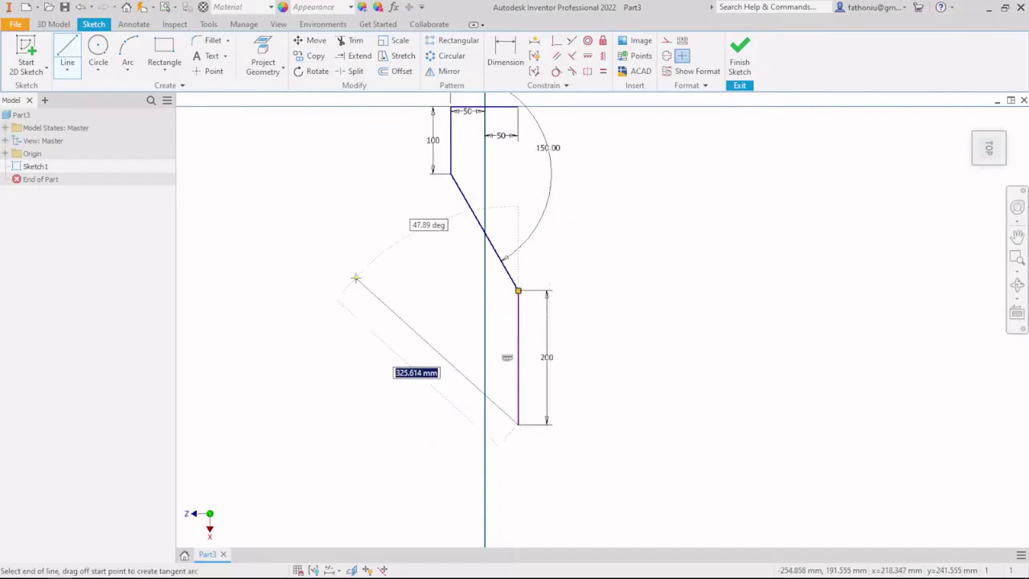
# Draw a horizontal helper line about 75 mm long from the slanted line's lower end across the vertical axis
pyautogui.press('Escape')
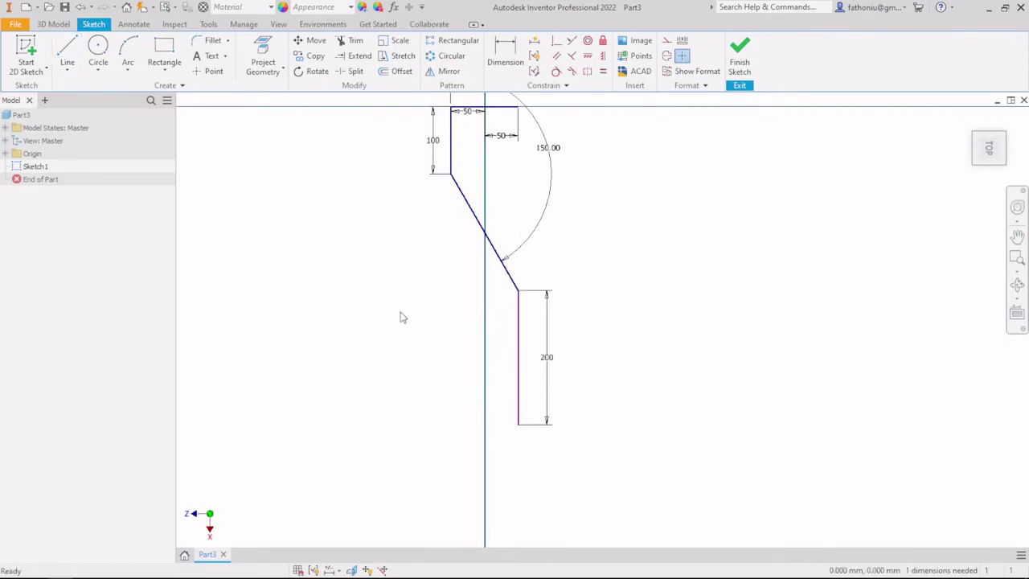
pyautogui.scroll(3, 404, 315)
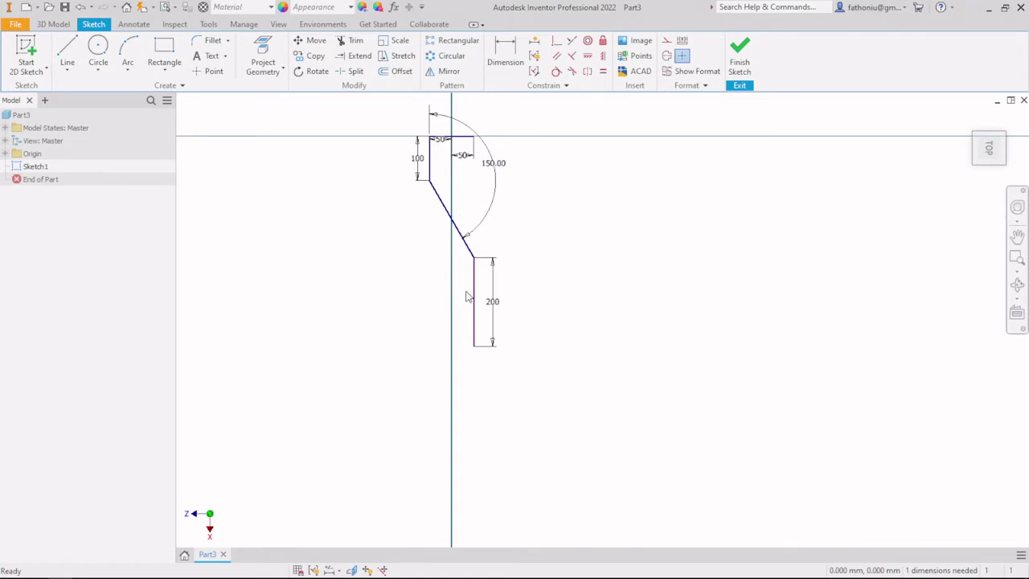
pyautogui.click(67, 50)
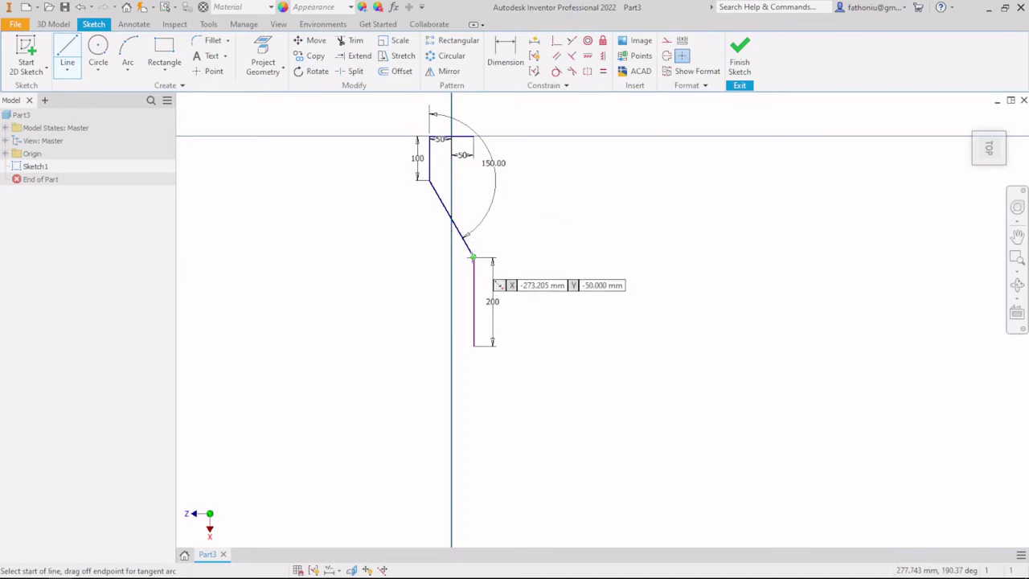
pyautogui.click(473, 257)
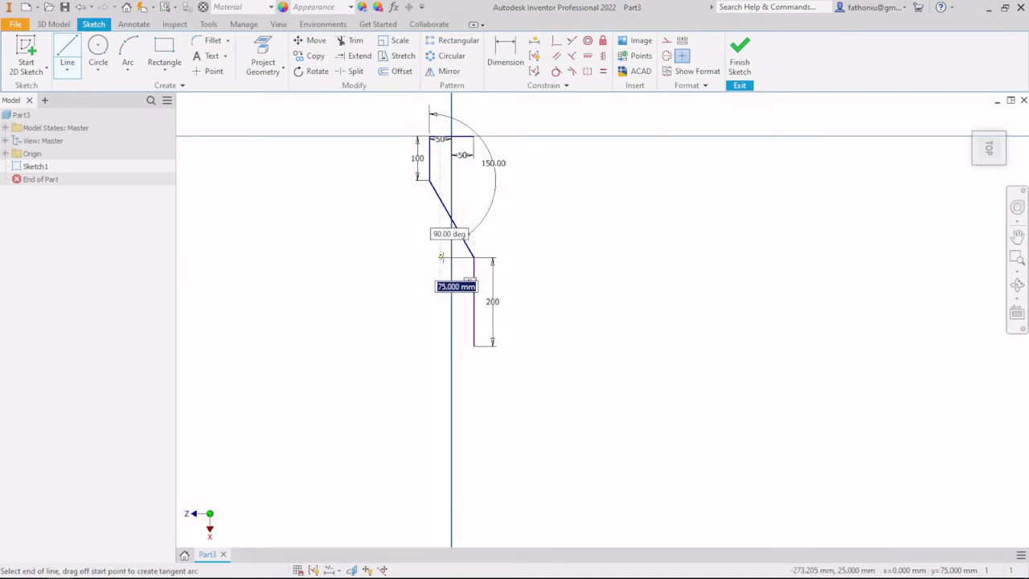
pyautogui.click(438, 257)
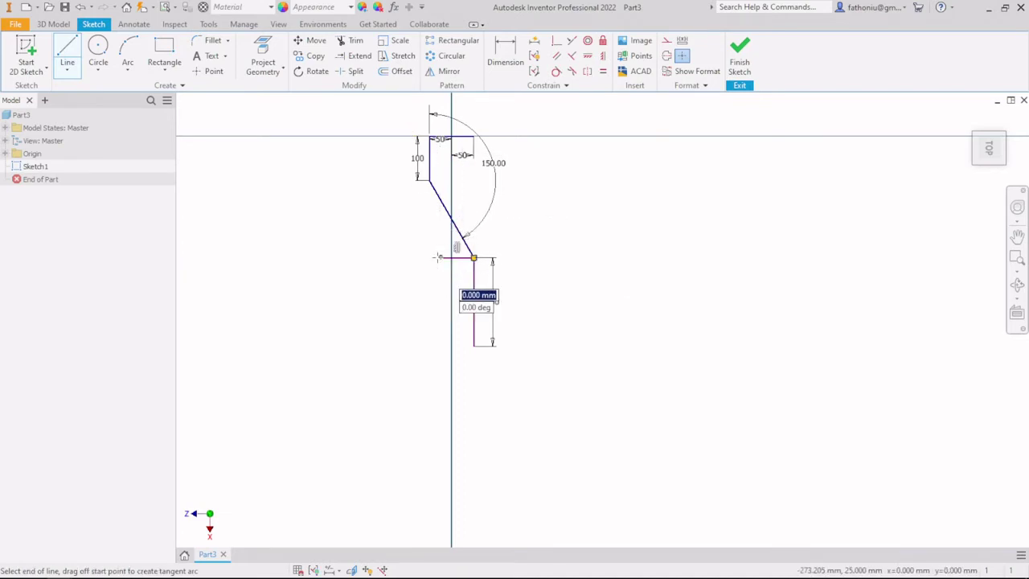
pyautogui.press('Escape')
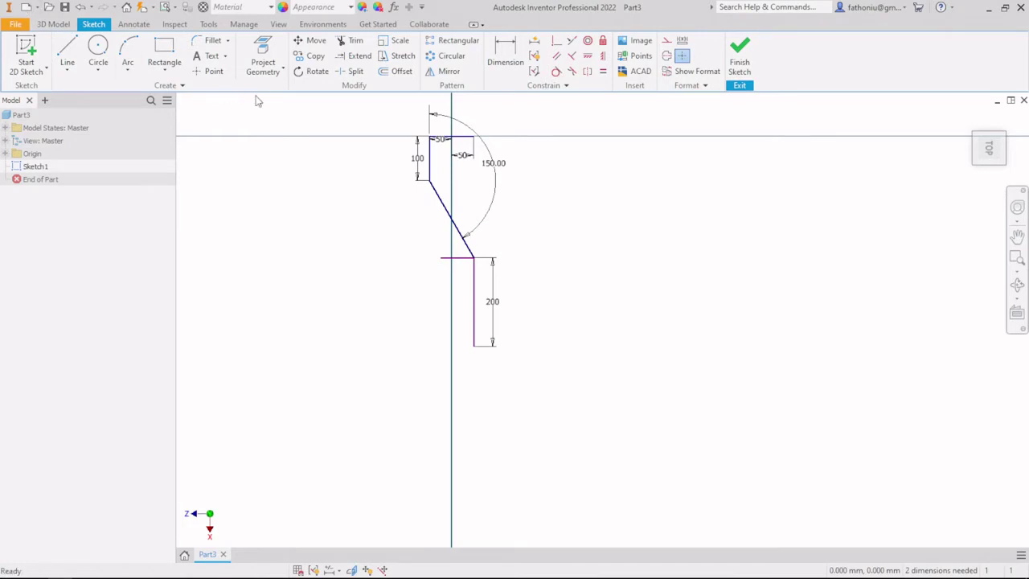
# Mirror the upper vertical line and the slanted line about the horizontal helper line
pyautogui.click(433, 165)
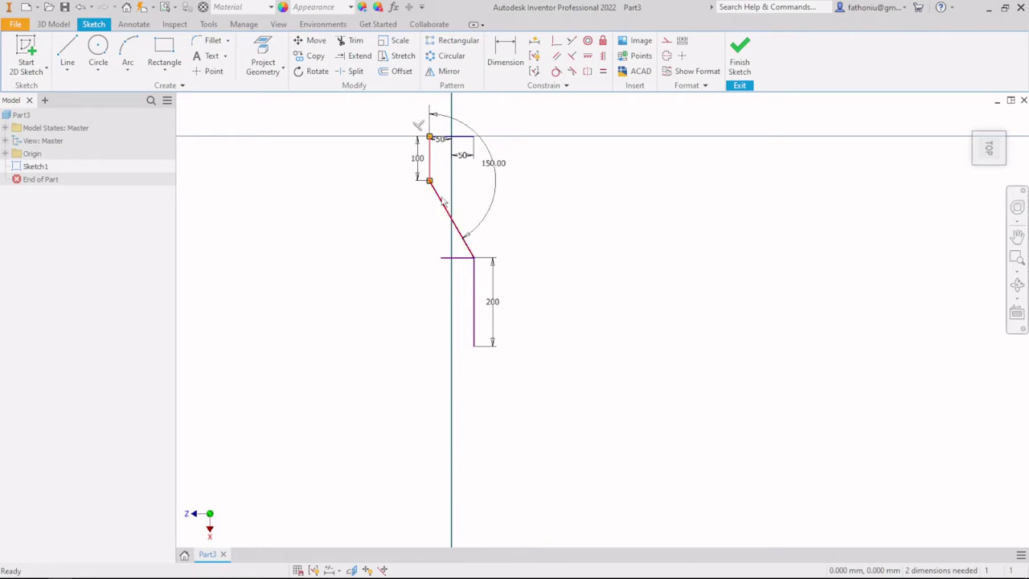
pyautogui.keyDown('ctrl'); pyautogui.click(449, 208); pyautogui.keyUp('ctrl')
pyautogui.click(432, 72)
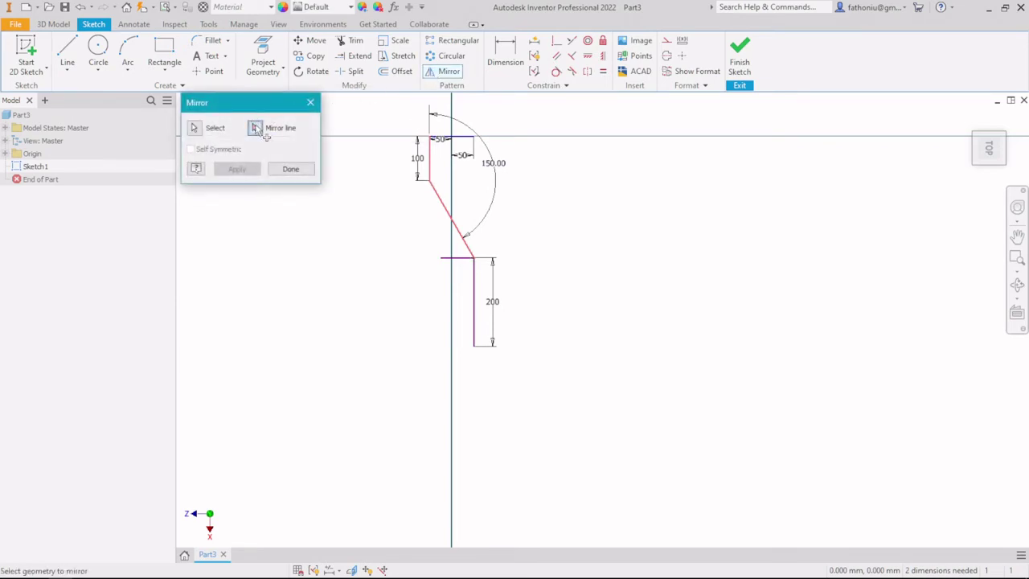
pyautogui.click(463, 262)
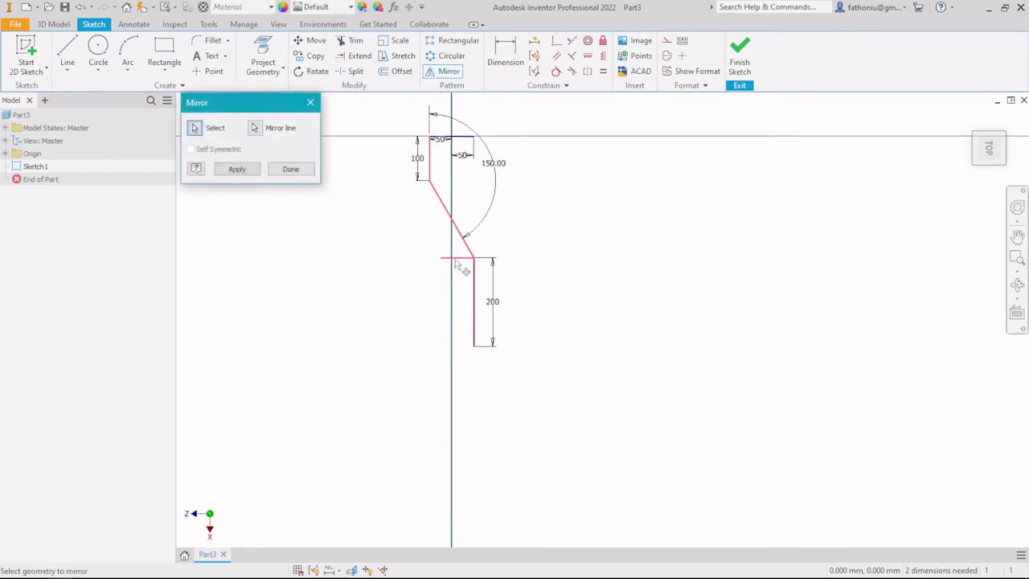
pyautogui.click(238, 170)
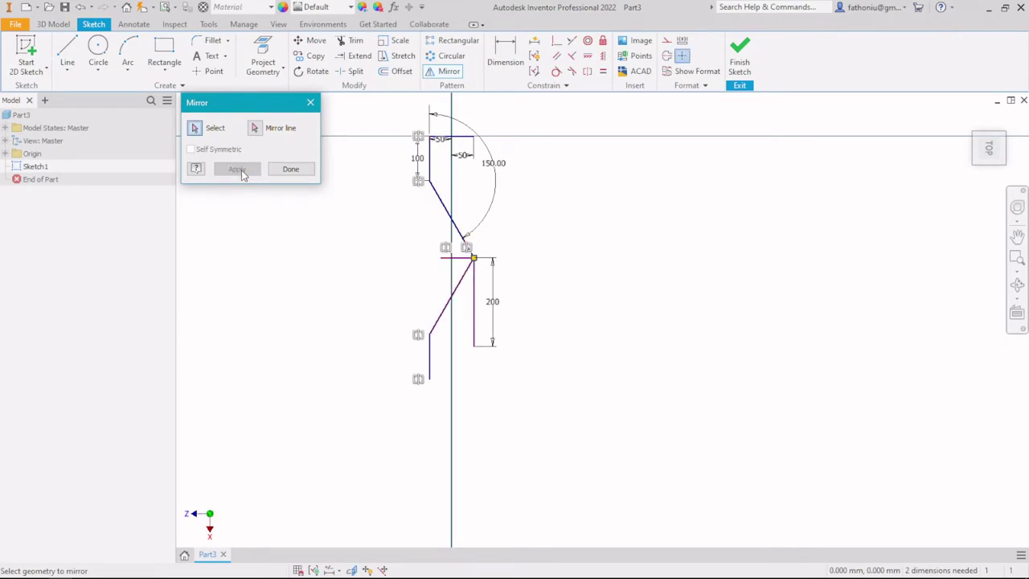
pyautogui.click(291, 170)
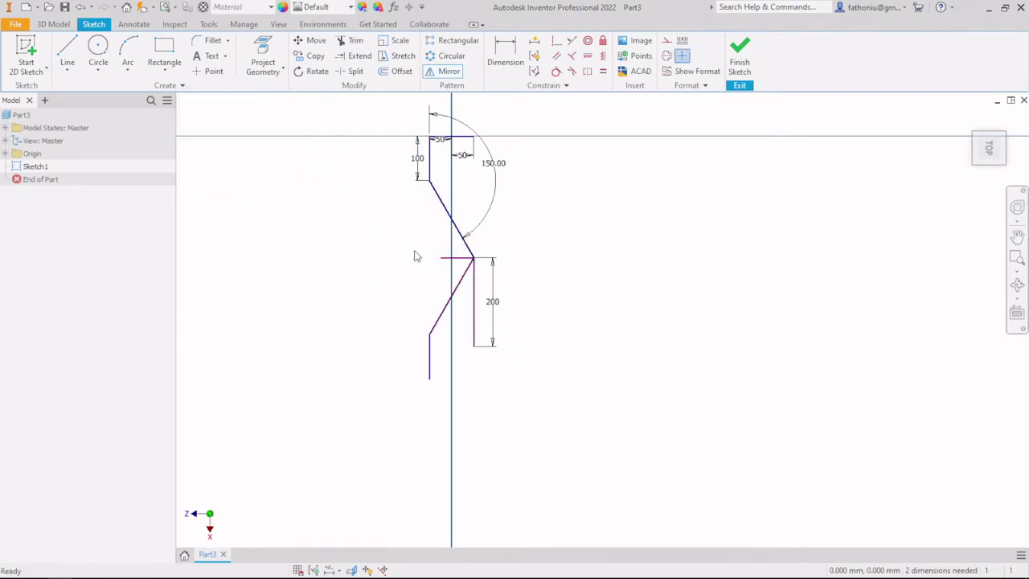
# Delete the horizontal helper line and move the mirrored lines to the 200 mm vertical line's lower end, allowing their constraints to be removed
pyautogui.click(473, 258)
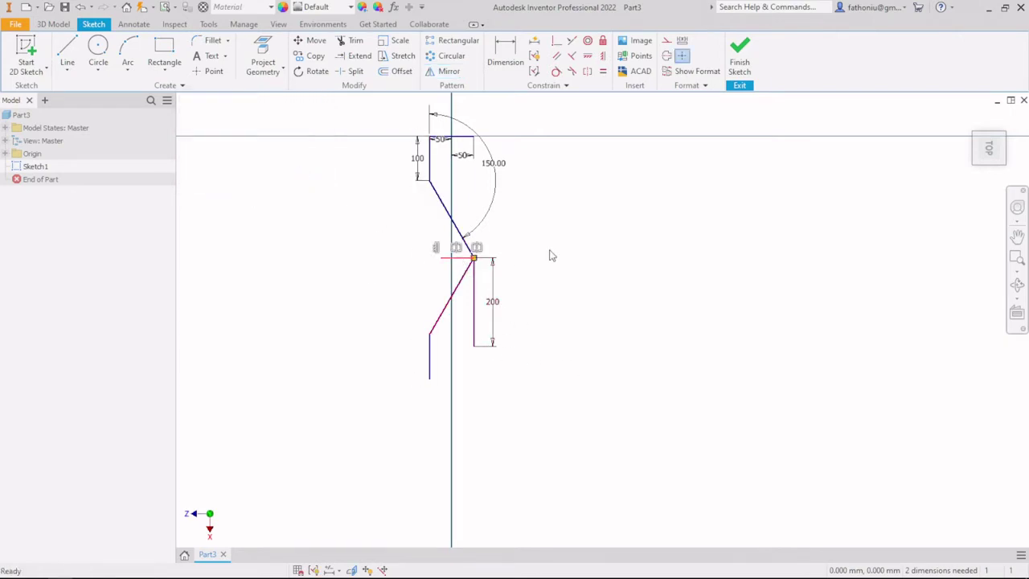
pyautogui.click(657, 254)
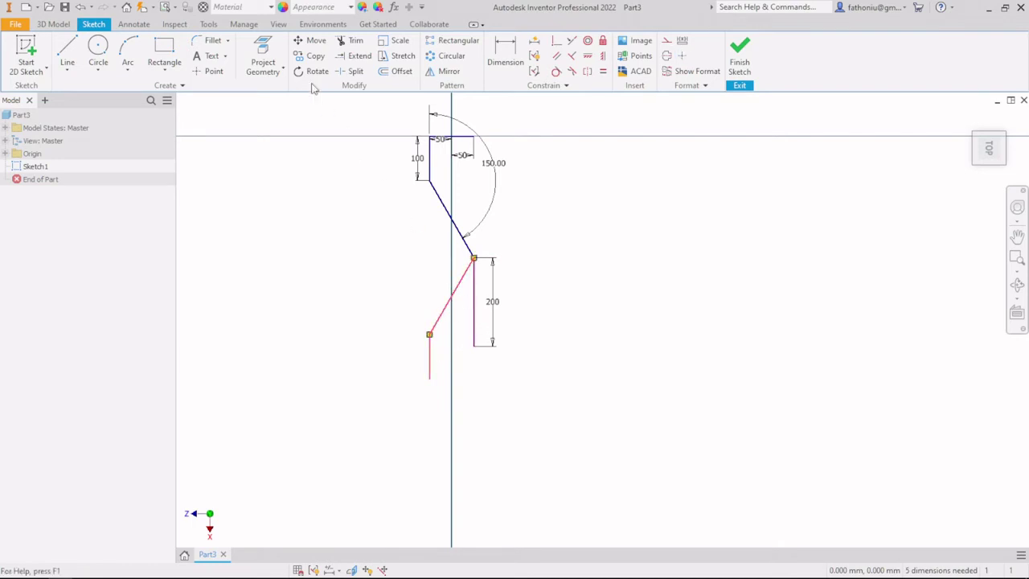
pyautogui.click(311, 41)
pyautogui.click(265, 128)
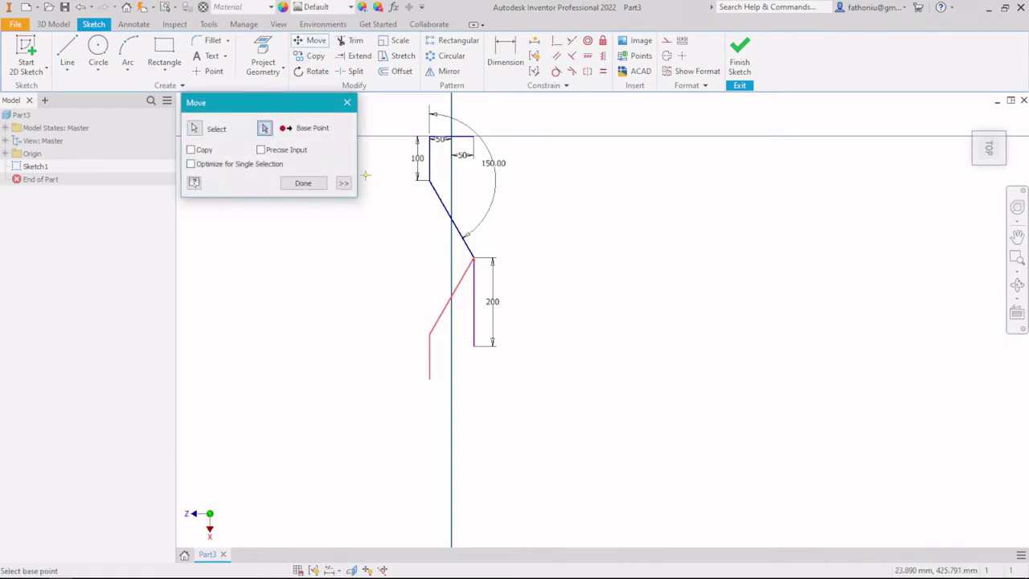
pyautogui.click(475, 259)
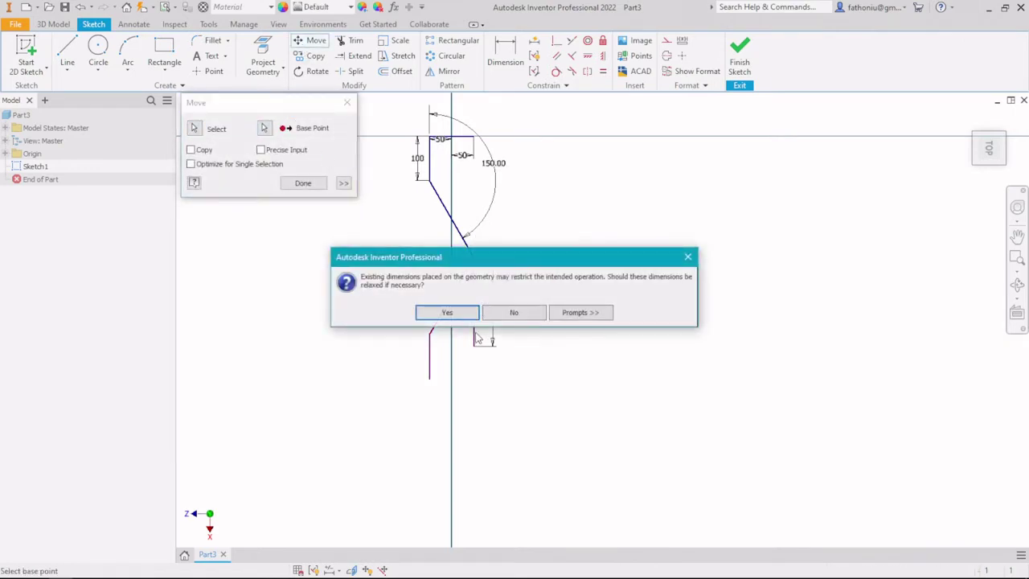
pyautogui.click(469, 319)
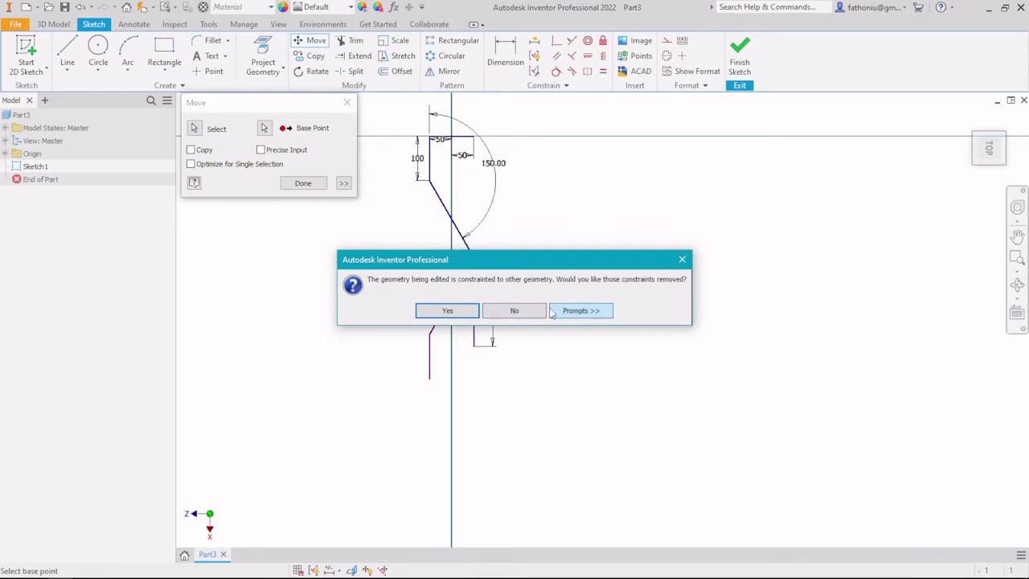
pyautogui.click(447, 311)
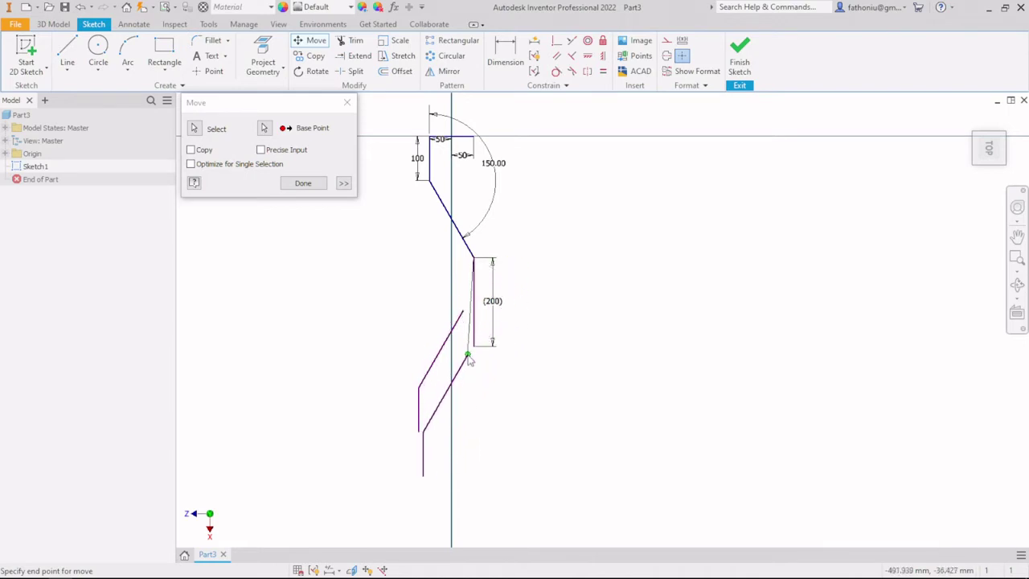
pyautogui.click(474, 347)
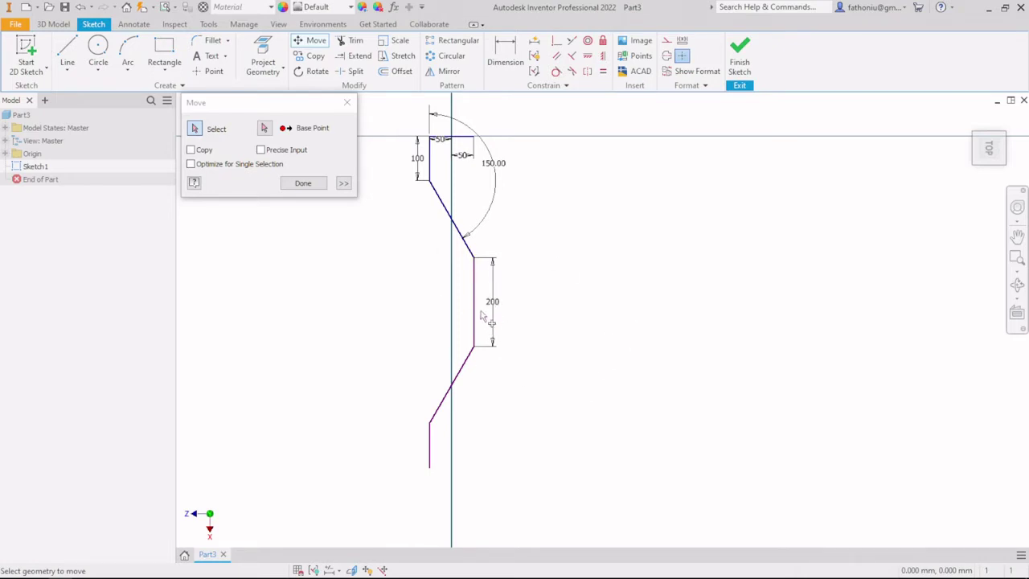
pyautogui.click(303, 184)
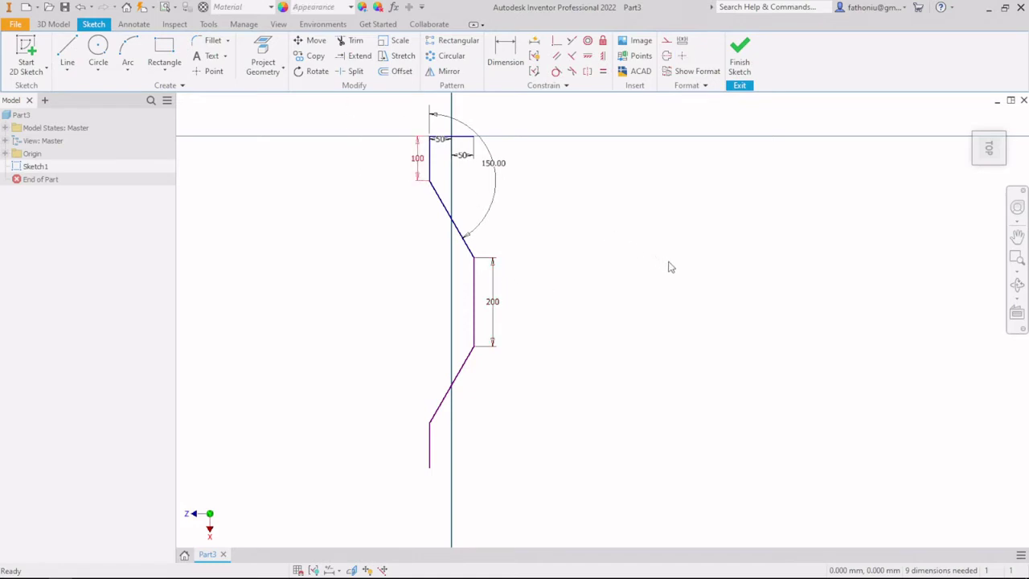
# Delete all of the profile's dimensions and the short horizontal line at its upper end
pyautogui.press('Delete')
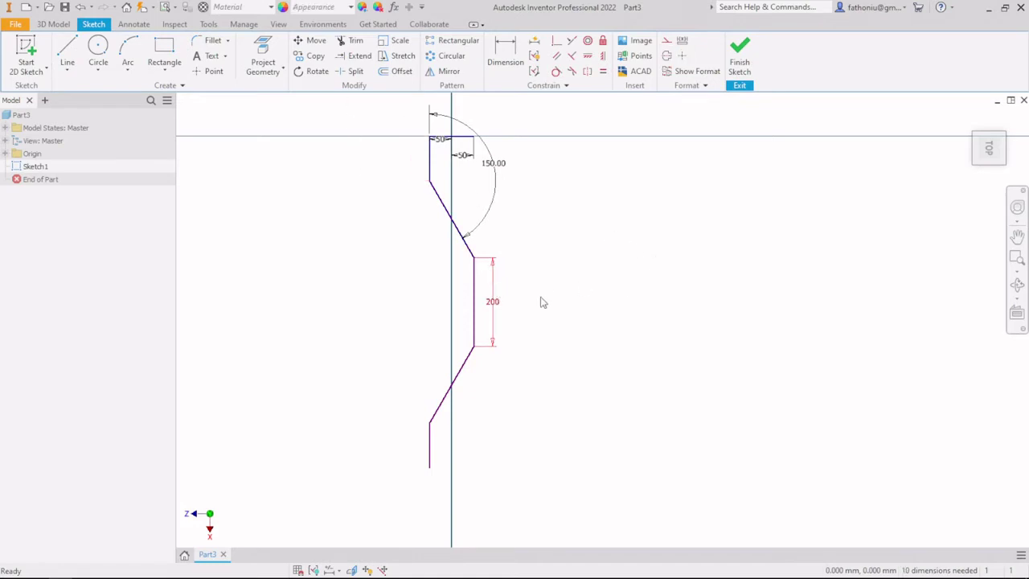
pyautogui.press('Delete')
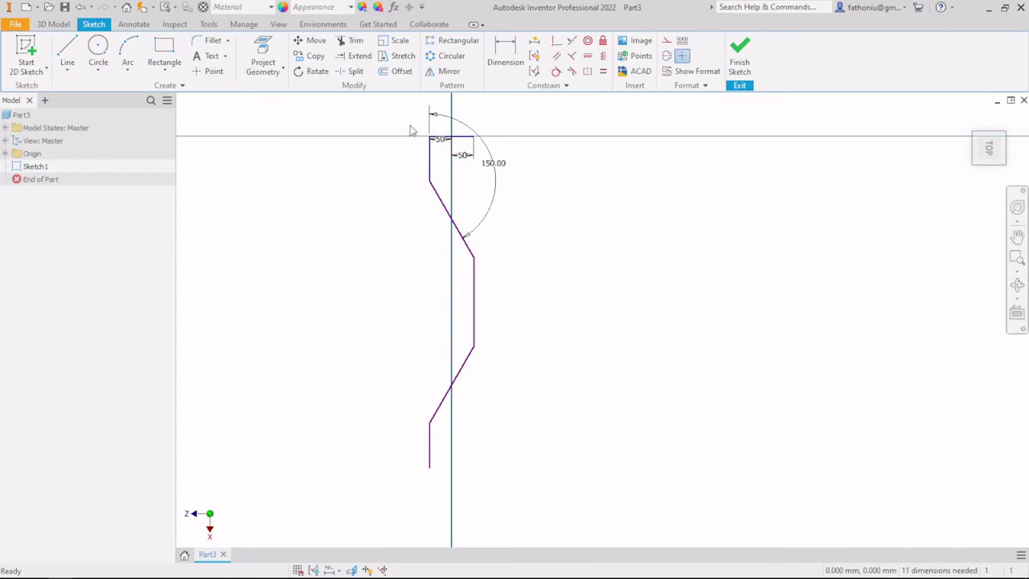
pyautogui.moveTo(410, 130)
pyautogui.mouseDown()
pyautogui.moveTo(494, 174)
pyautogui.moveTo(486, 169)
pyautogui.mouseUp()
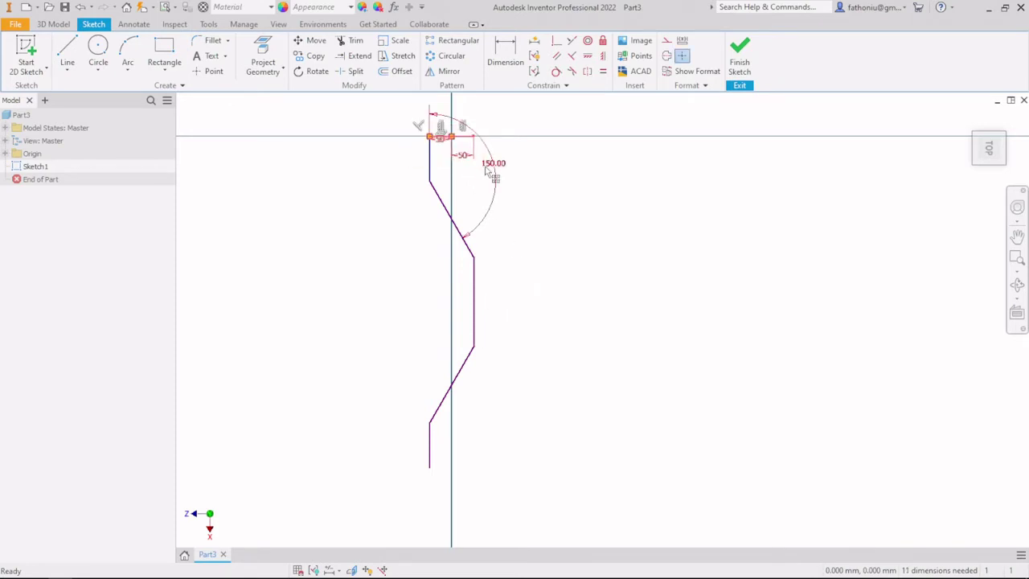
pyautogui.press('Delete')
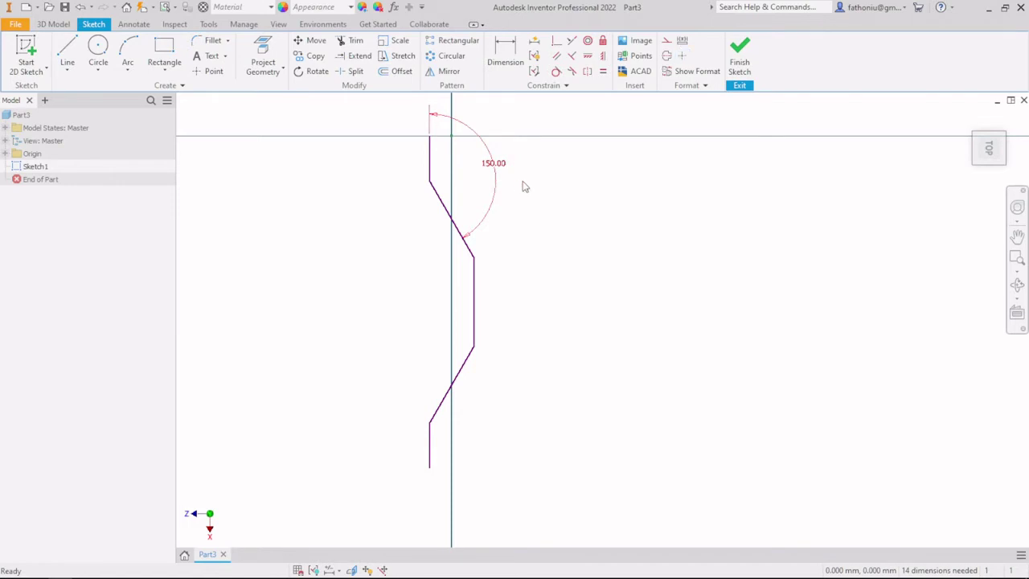
pyautogui.press('Delete')
# Copy the whole profile using its upper endpoint as base point and attach the copy to the original's lower end
pyautogui.scroll(-2, 536, 199)
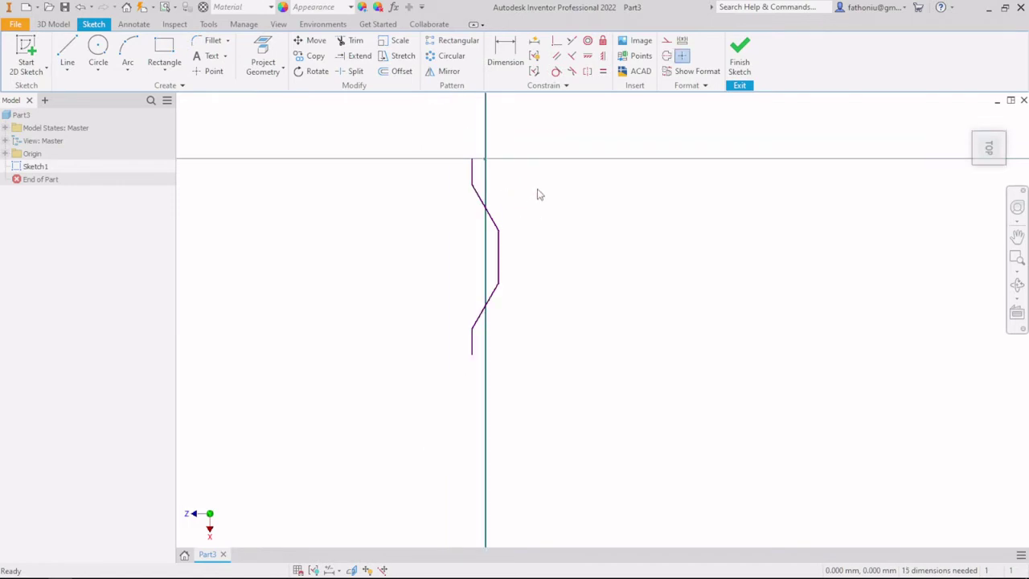
pyautogui.moveTo(406, 120)
pyautogui.mouseDown()
pyautogui.moveTo(493, 177)
pyautogui.moveTo(544, 385)
pyautogui.mouseUp()
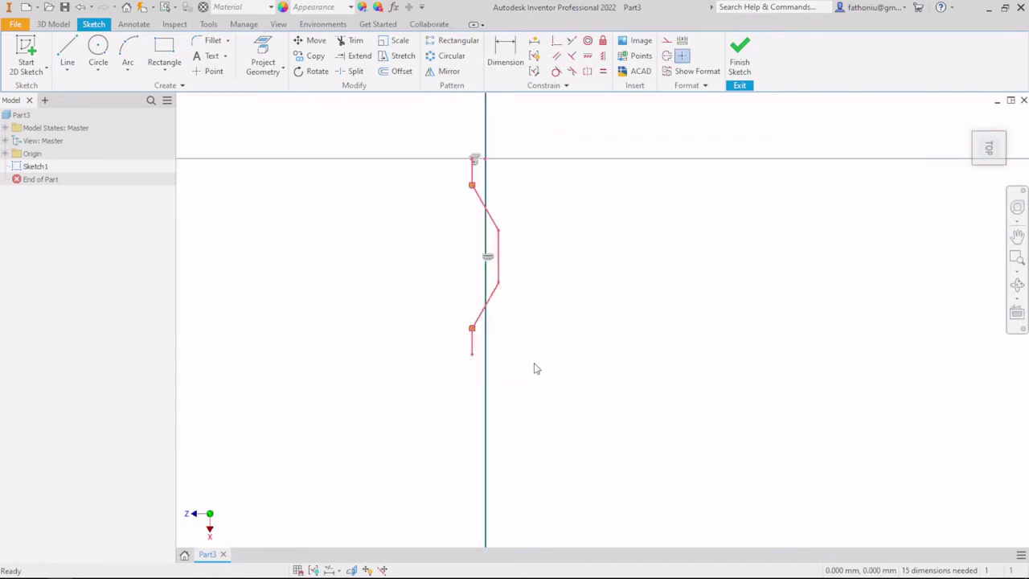
pyautogui.click(311, 56)
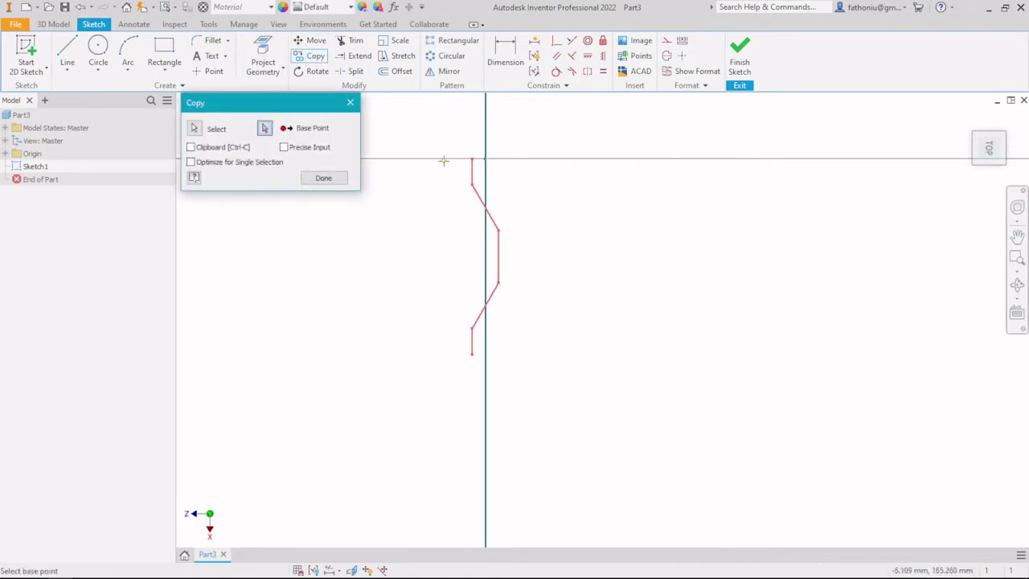
pyautogui.click(471, 159)
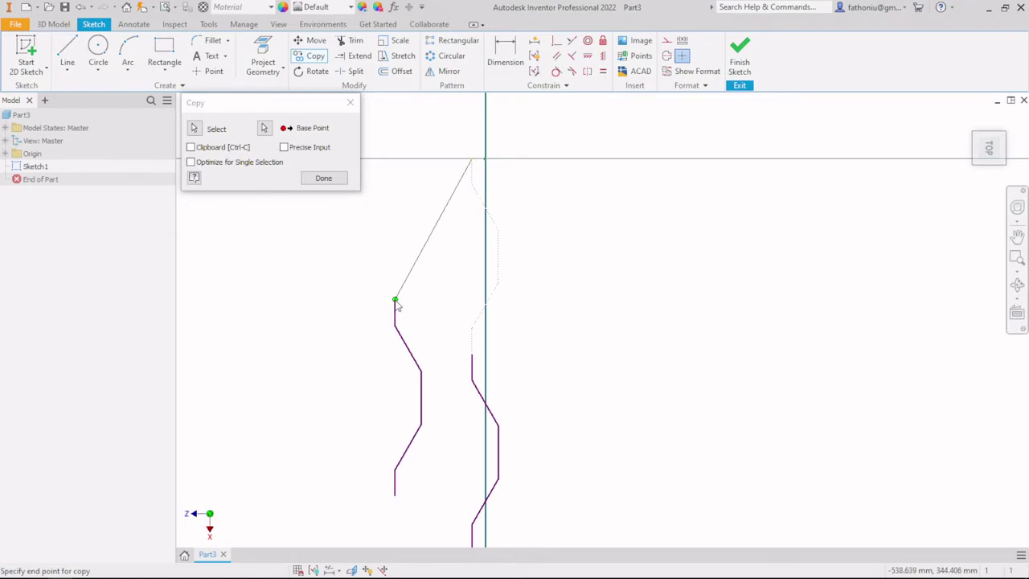
pyautogui.press('Escape')
# Try to offset the whole zigzag profile, including its attached copy
pyautogui.scroll(-3, 487, 274)
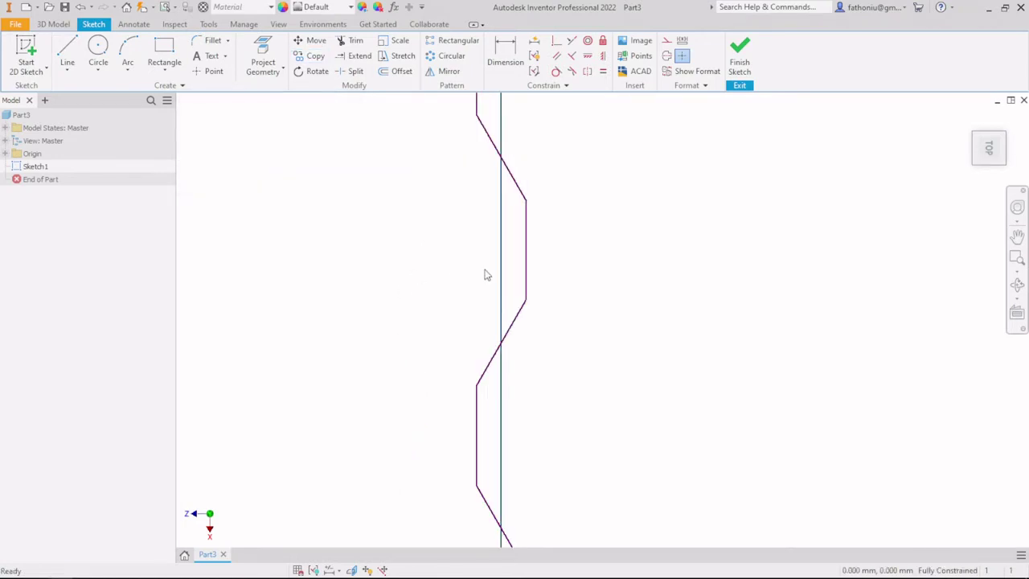
pyautogui.scroll(2, 486, 386)
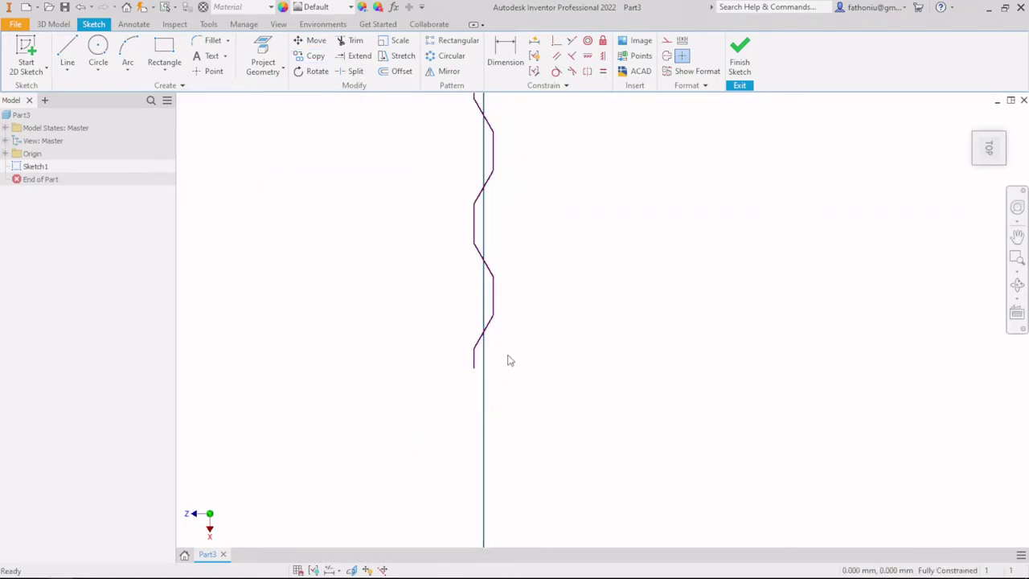
pyautogui.scroll(-2, 518, 329)
pyautogui.moveTo(531, 274); pyautogui.dragTo(527, 287, button='middle')
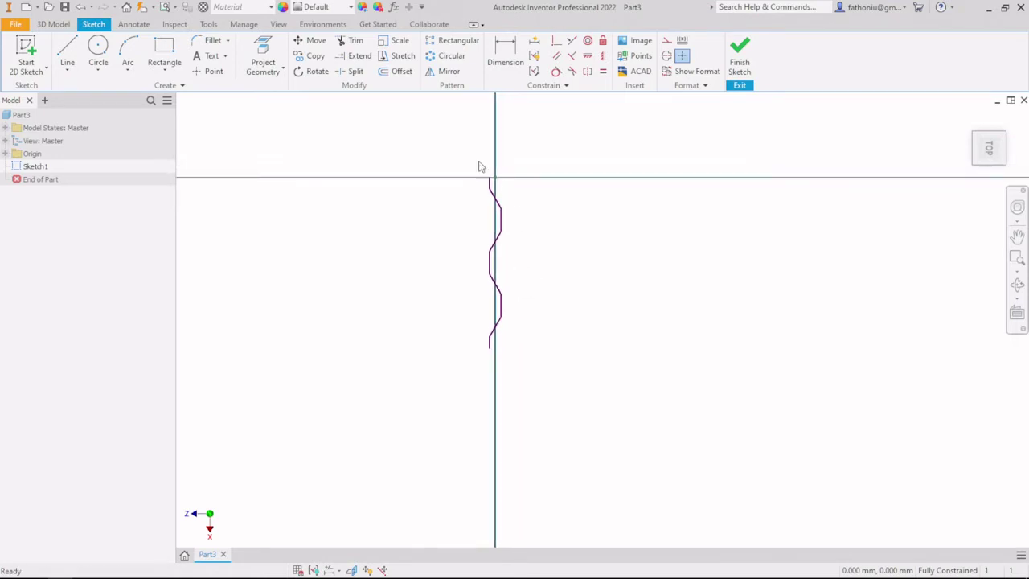
pyautogui.moveTo(471, 168)
pyautogui.mouseDown()
pyautogui.moveTo(530, 276)
pyautogui.moveTo(532, 389)
pyautogui.mouseUp()
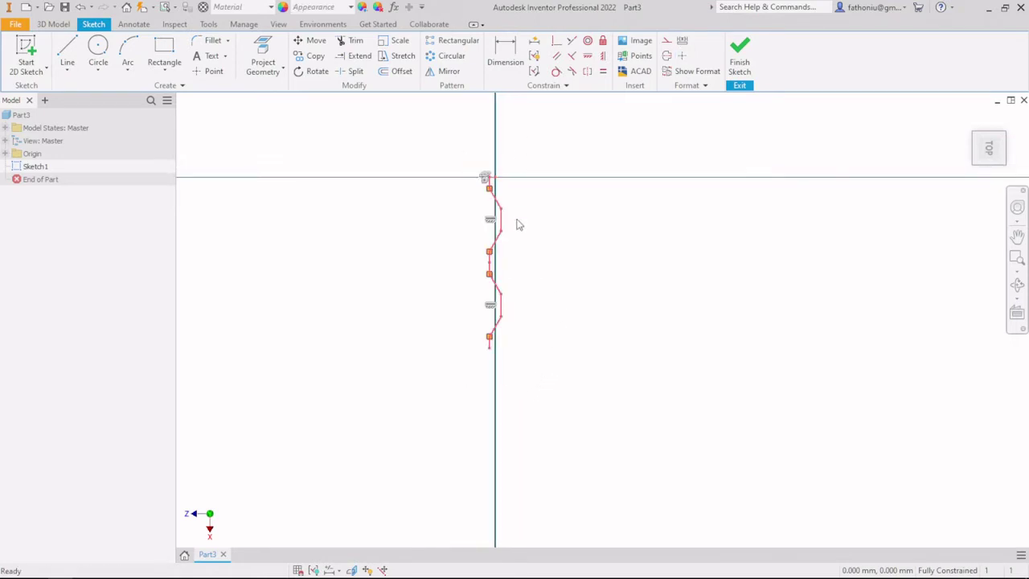
pyautogui.scroll(3, 518, 226)
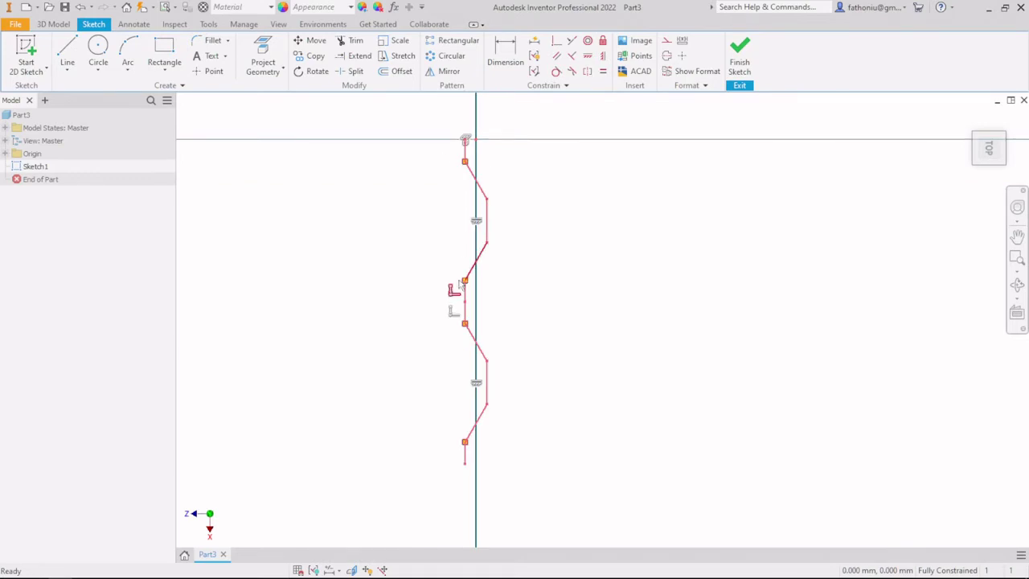
pyautogui.click(402, 71)
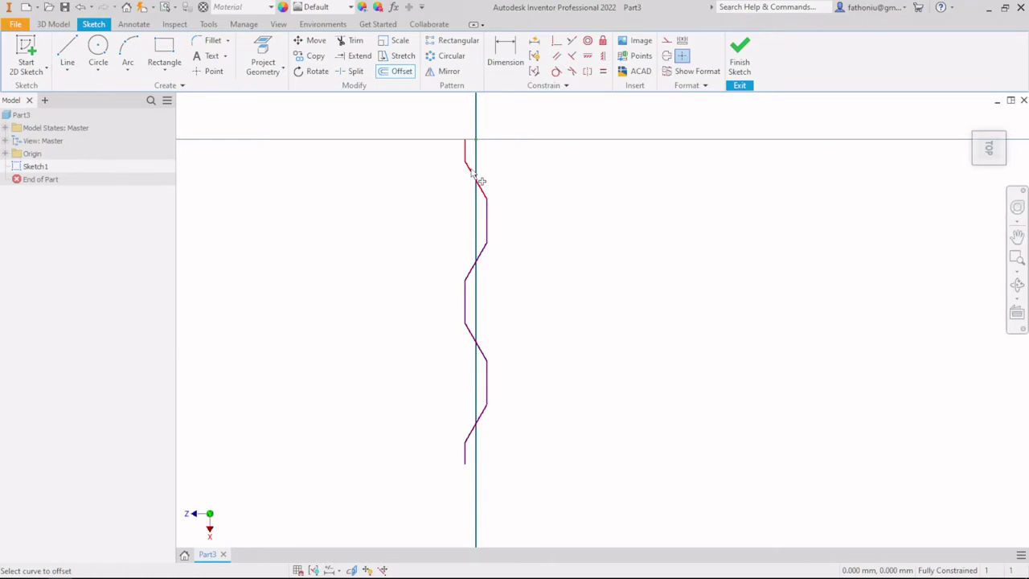
pyautogui.click(455, 148)
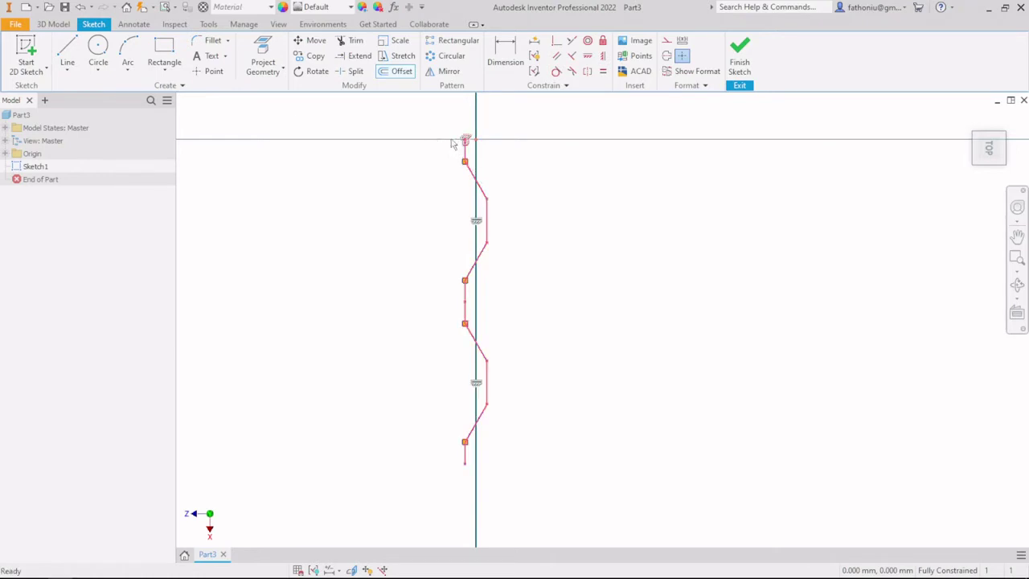
pyautogui.press('Escape')
# Apply the Fix constraint to all of the zigzag profile's lines and try to offset the fixed profile
pyautogui.moveTo(442, 111)
pyautogui.mouseDown()
pyautogui.moveTo(517, 237)
pyautogui.moveTo(508, 486)
pyautogui.mouseUp()
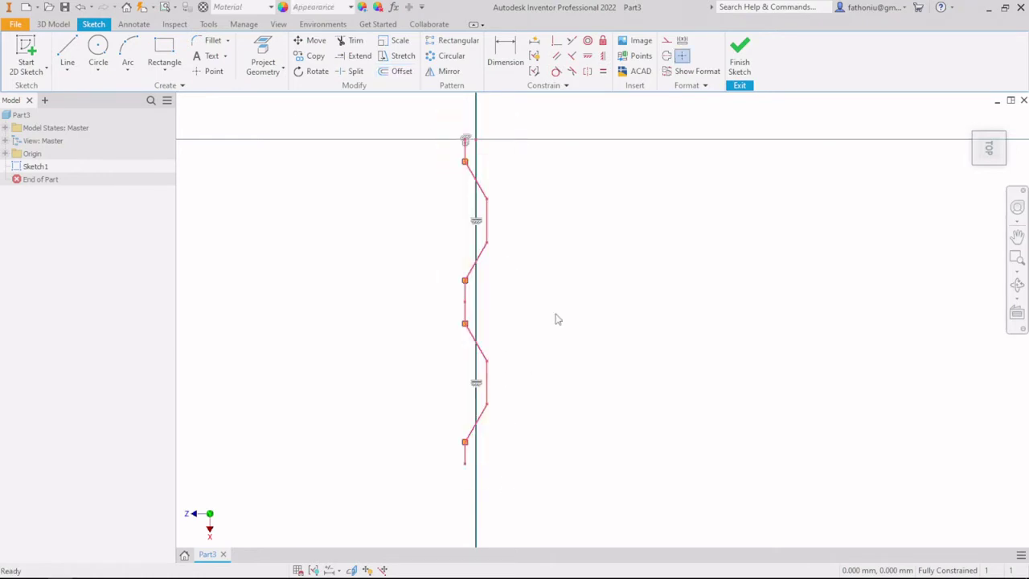
pyautogui.click(603, 42)
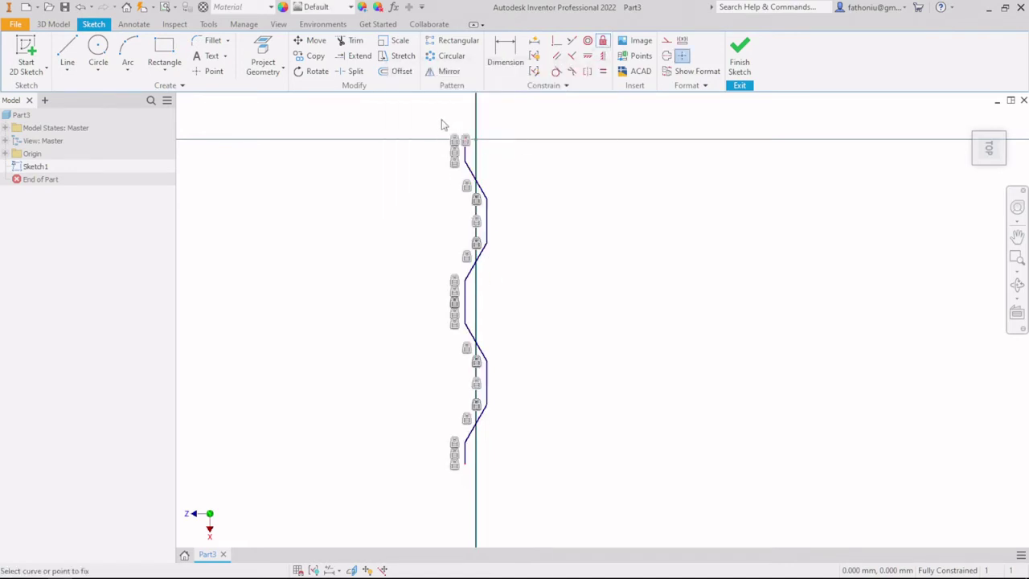
pyautogui.click(400, 73)
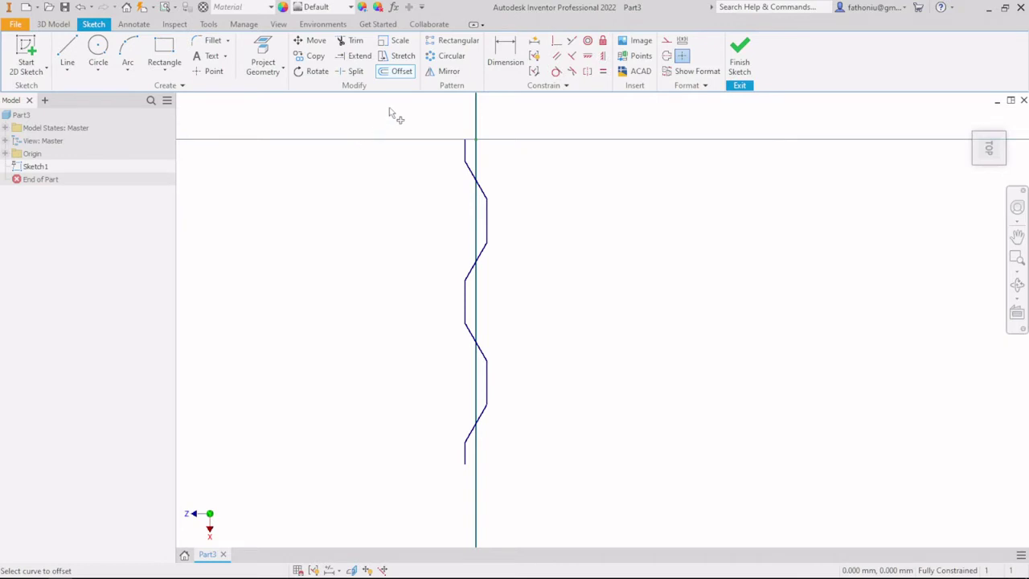
pyautogui.moveTo(435, 121); pyautogui.dragTo(513, 502)
pyautogui.click(398, 71)
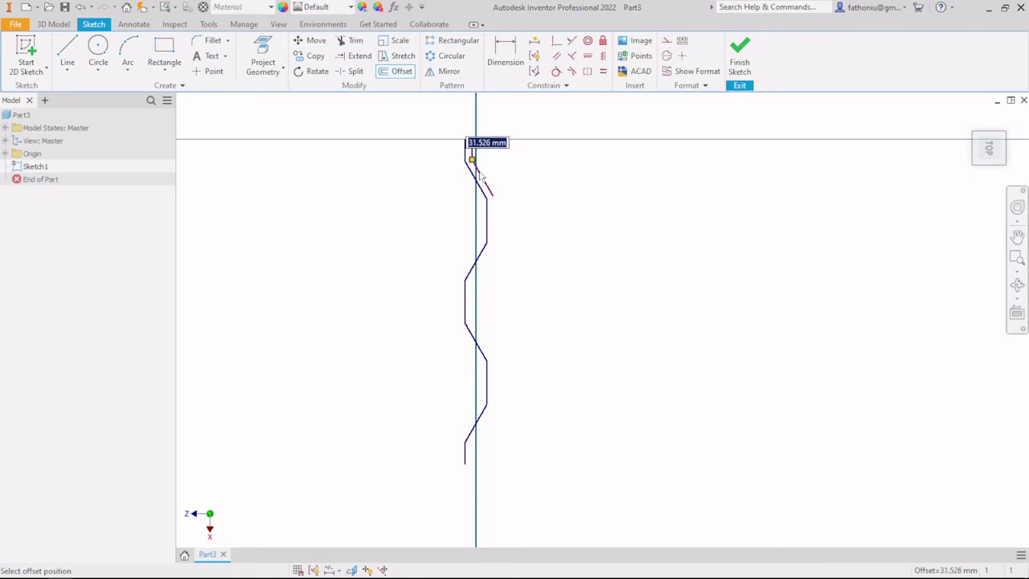
pyautogui.press('Escape')
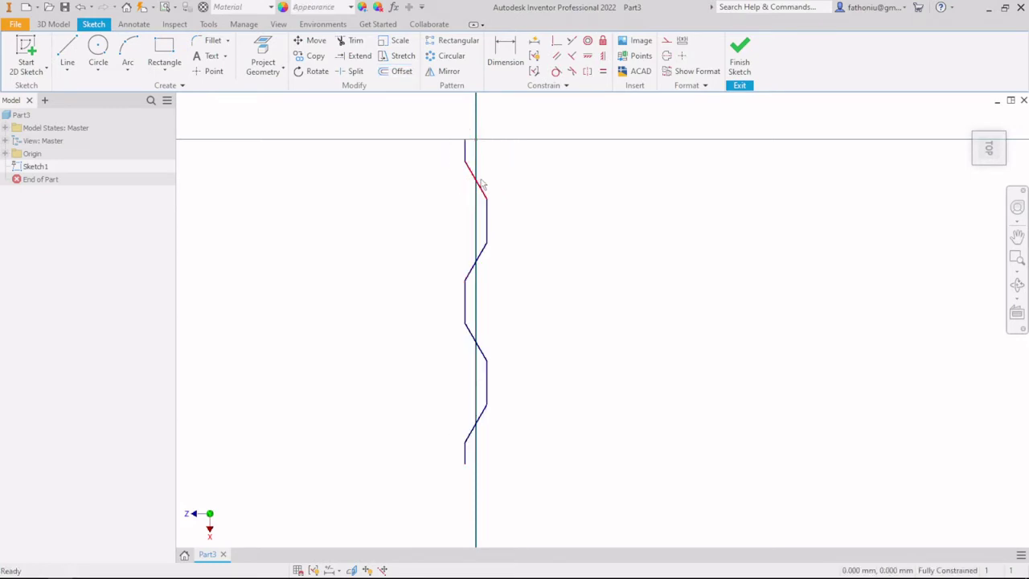
# Retry the offset with every line of the fixed zigzag profile selected
pyautogui.moveTo(438, 122)
pyautogui.mouseDown()
pyautogui.moveTo(493, 514)
pyautogui.moveTo(510, 508)
pyautogui.mouseUp()
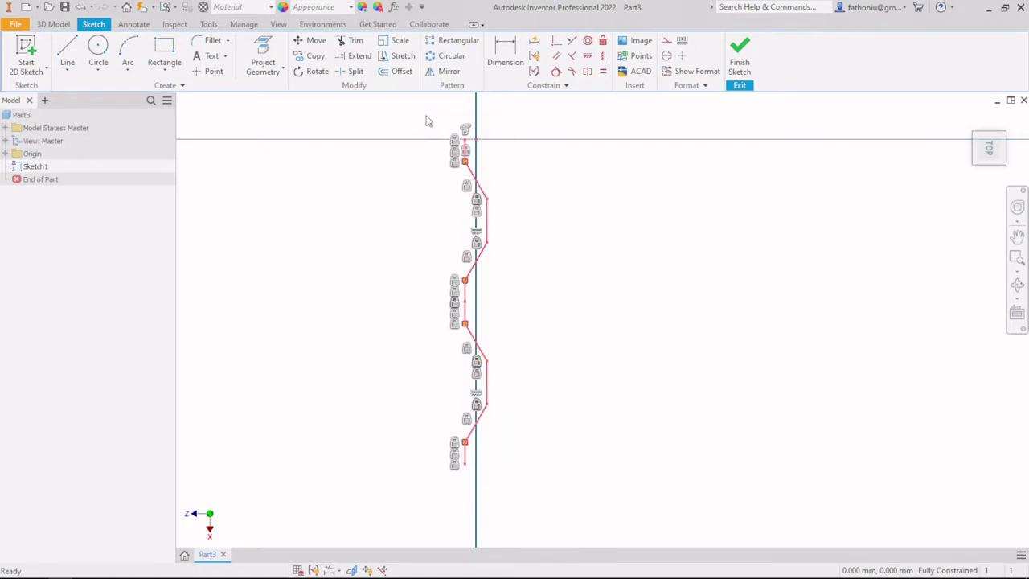
pyautogui.click(402, 71)
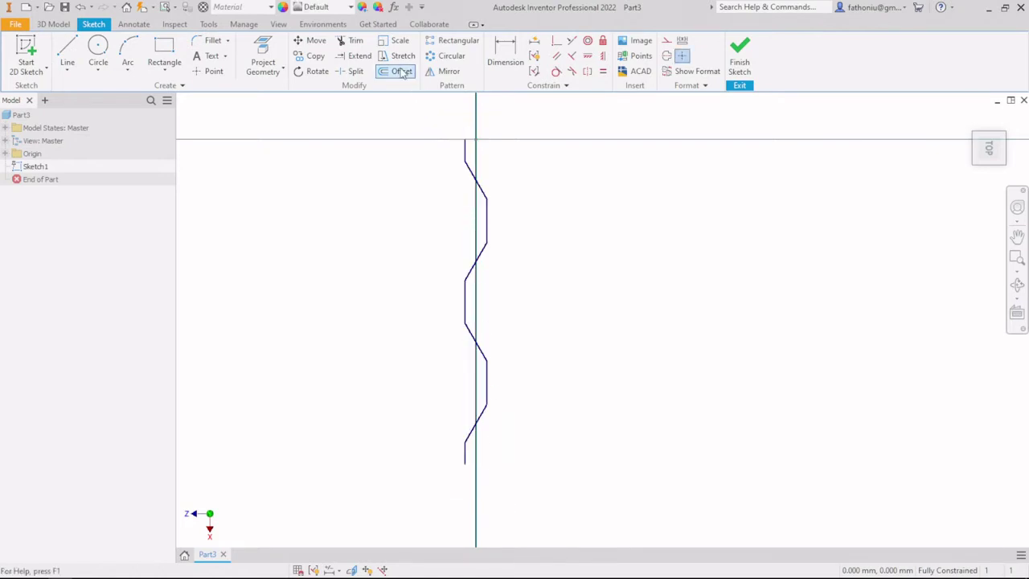
pyautogui.click(472, 157)
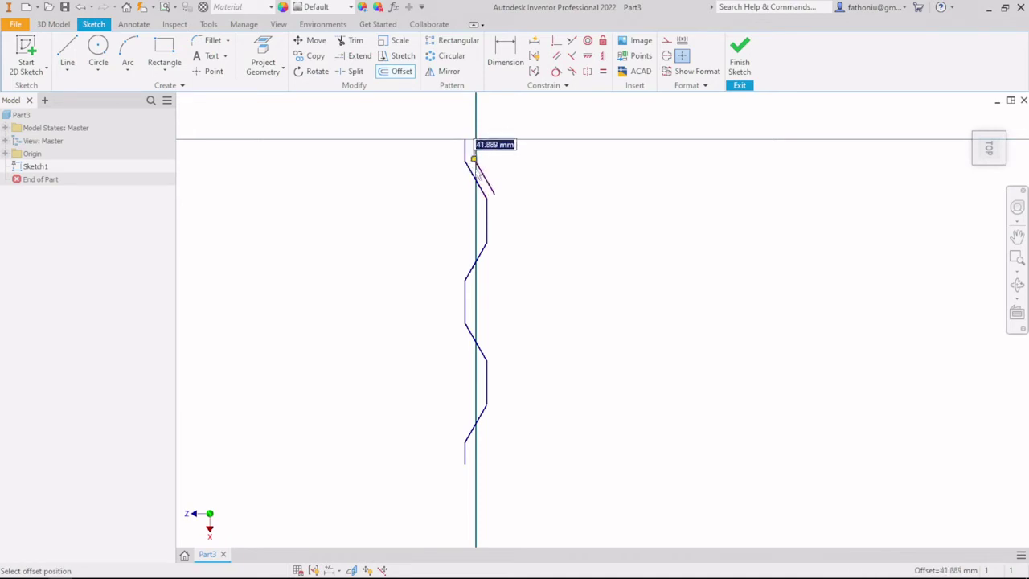
pyautogui.click(473, 156)
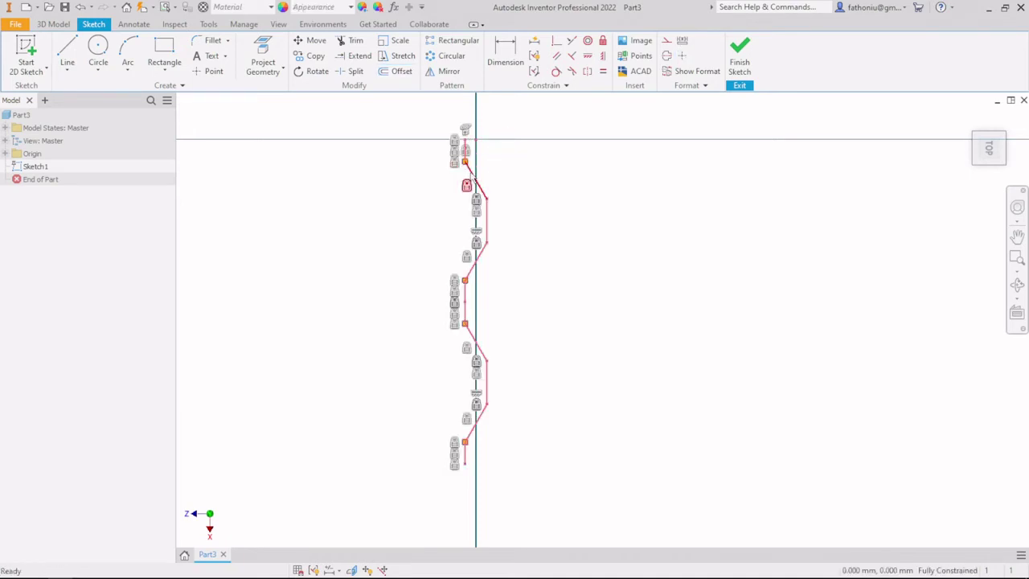
pyautogui.moveTo(468, 185); pyautogui.dragTo(475, 187)
pyautogui.click(603, 45)
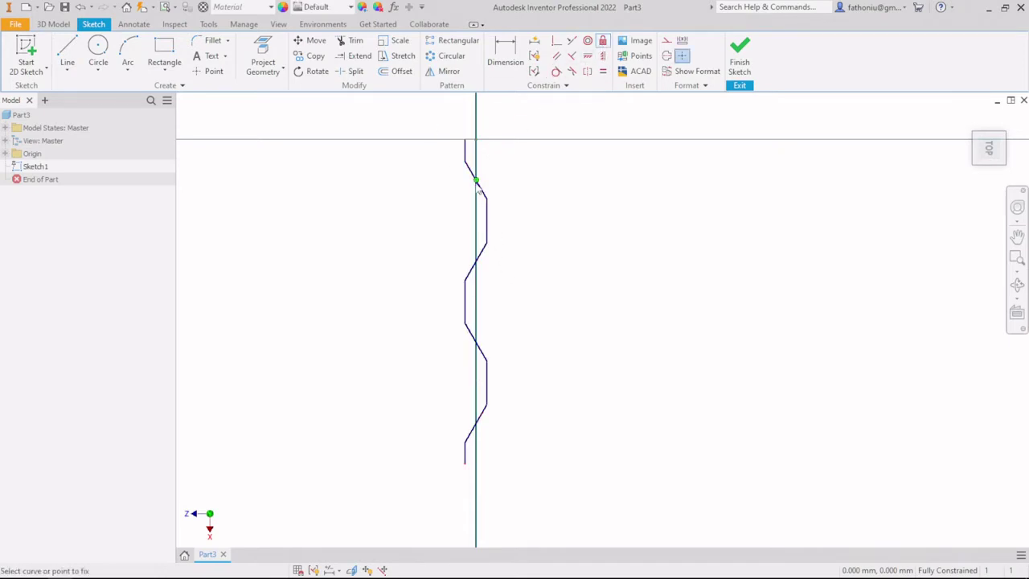
pyautogui.click(400, 71)
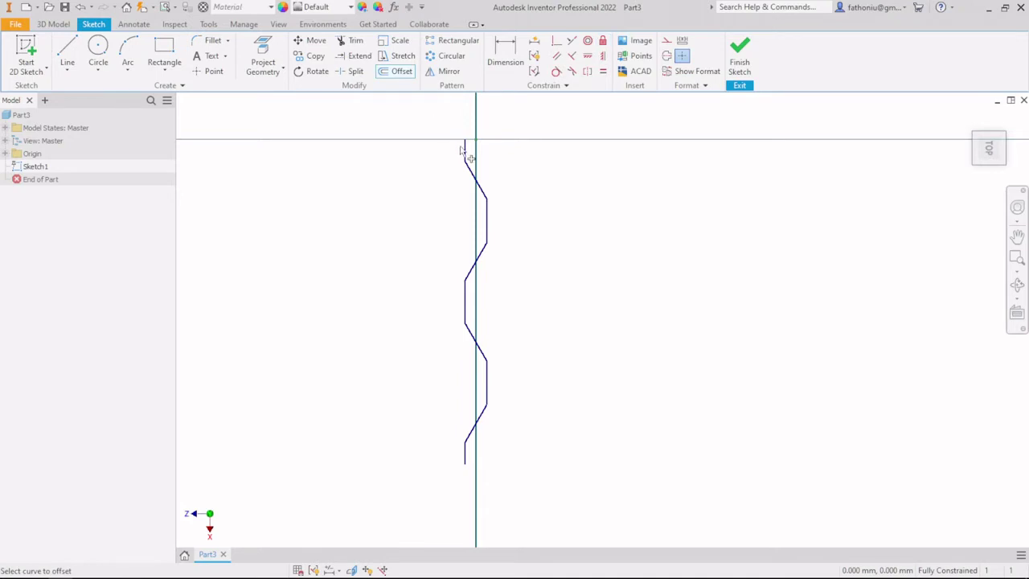
# Delete all constraints, including the Fix constraints, from the zigzag profile
pyautogui.rightClick(474, 196)
pyautogui.click(450, 255)
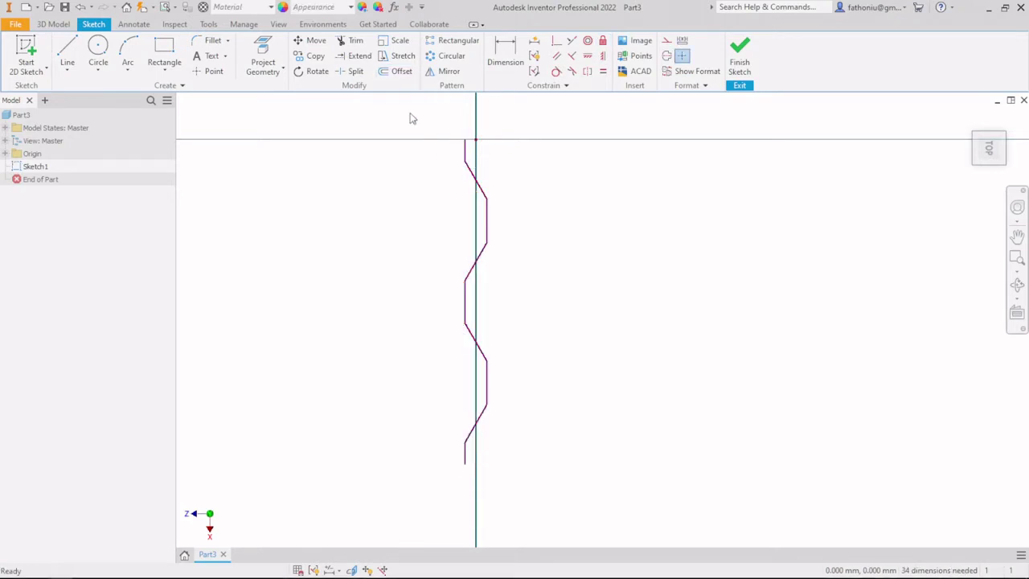
# Diagnose the sketch with all Sketch Doctor tests and treat the redundant points with Combine Sketch Points
pyautogui.moveTo(410, 119); pyautogui.dragTo(594, 531)
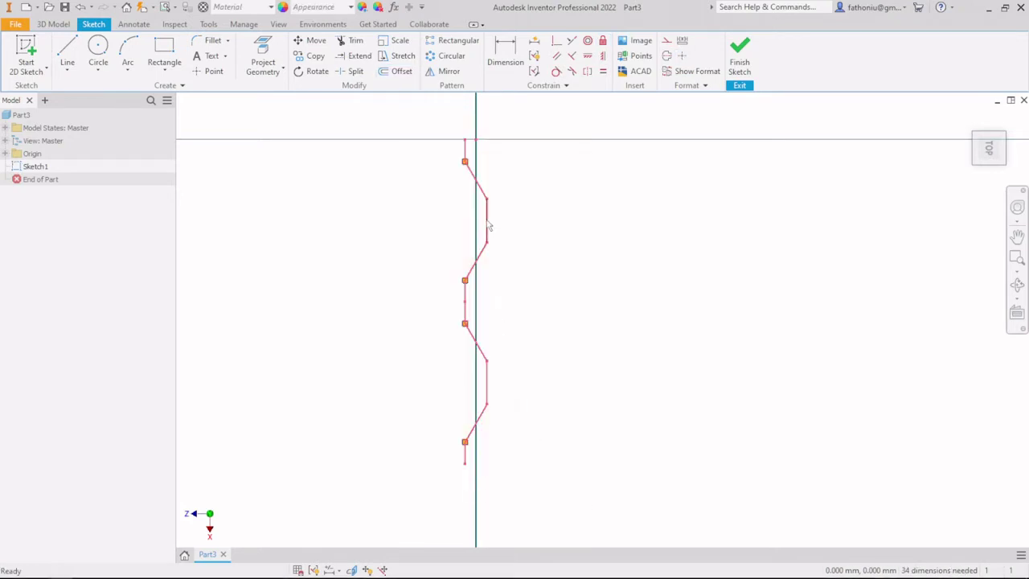
pyautogui.rightClick(486, 218)
pyautogui.click(463, 414)
pyautogui.click(365, 220)
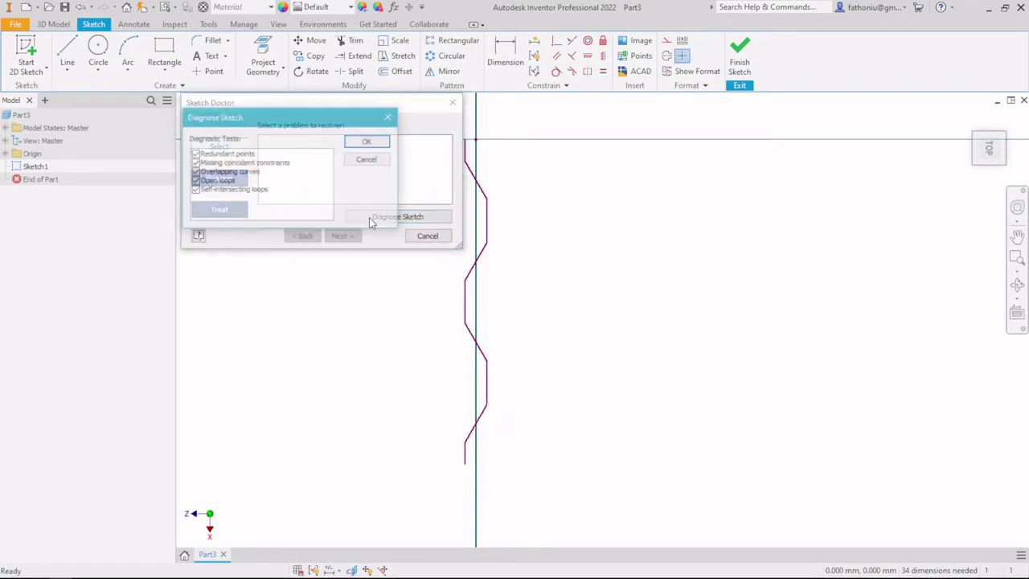
pyautogui.click(363, 143)
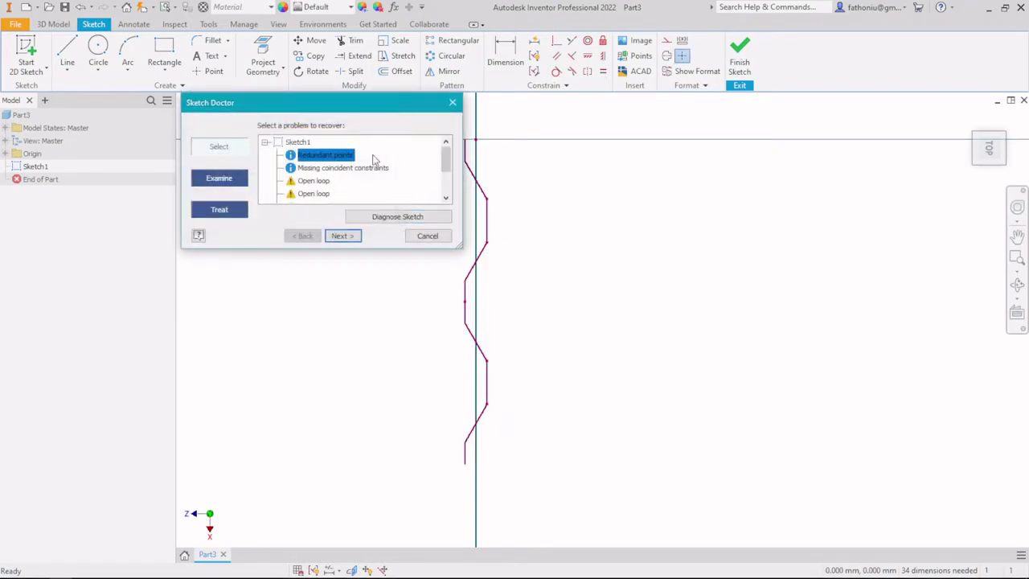
pyautogui.click(359, 236)
pyautogui.click(359, 235)
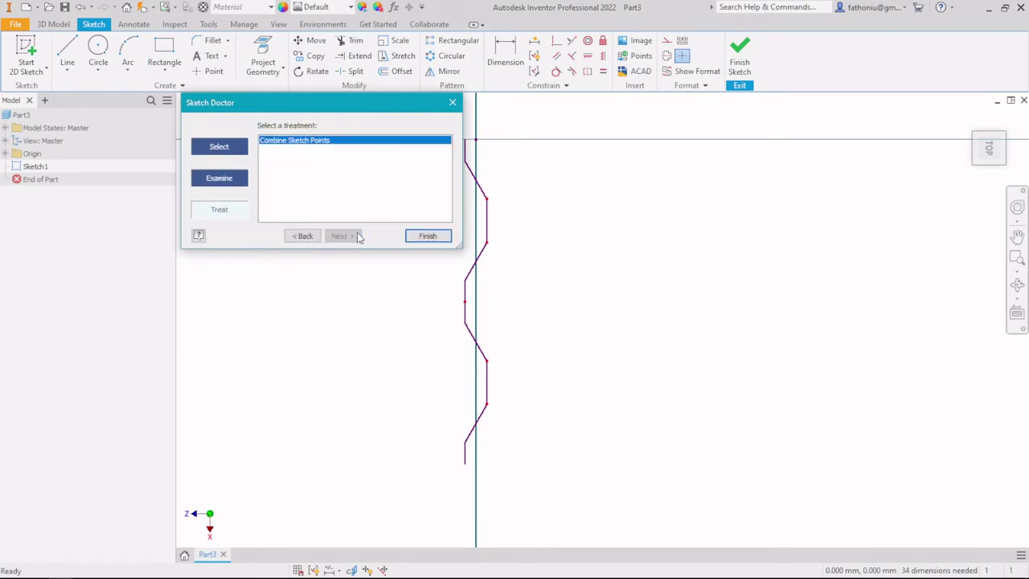
pyautogui.click(415, 238)
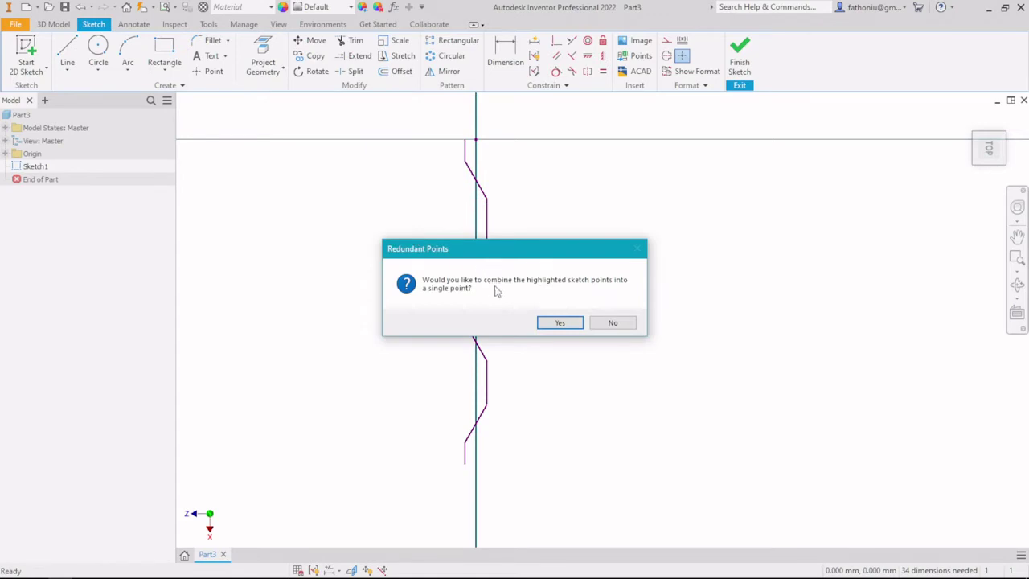
pyautogui.click(560, 323)
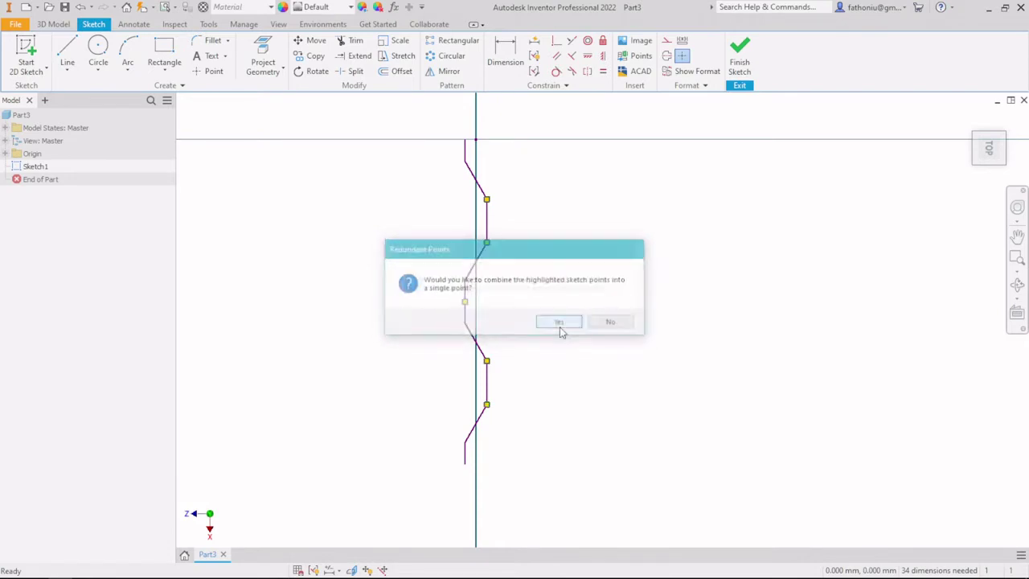
pyautogui.click(615, 324)
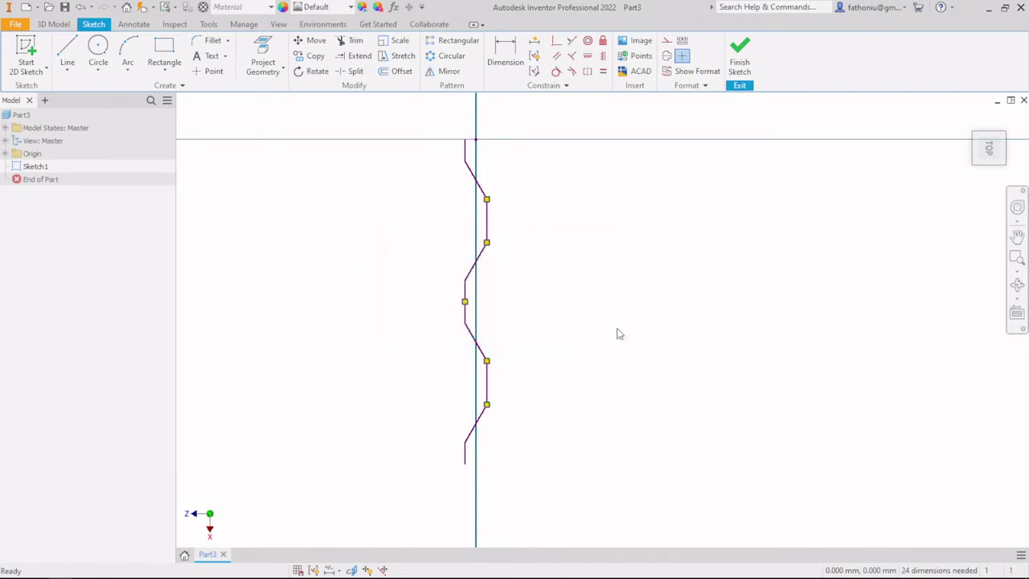
# Offset the whole zigzag profile 3 mm to its right side
pyautogui.click(395, 70)
pyautogui.click(471, 169)
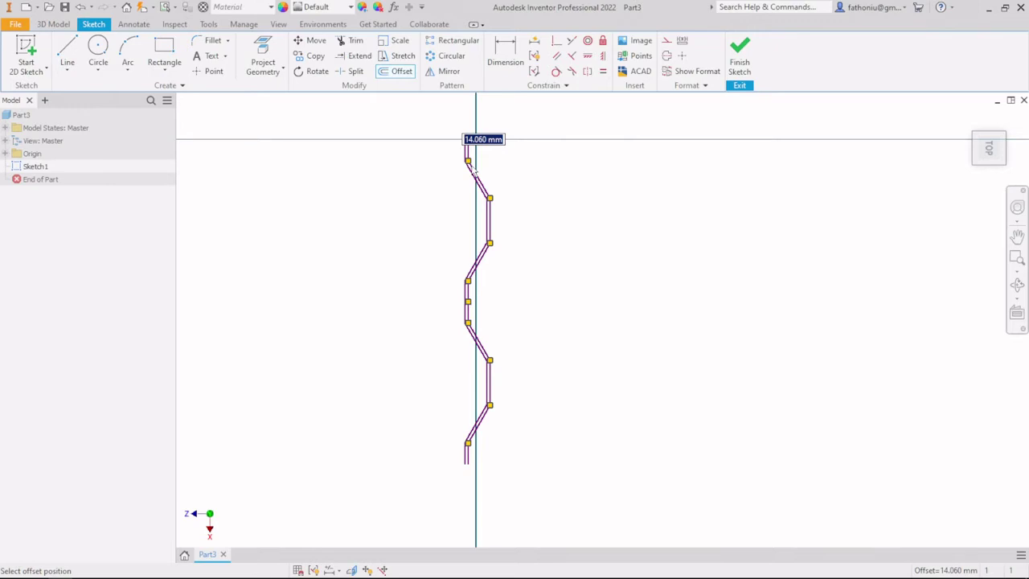
pyautogui.write('3')
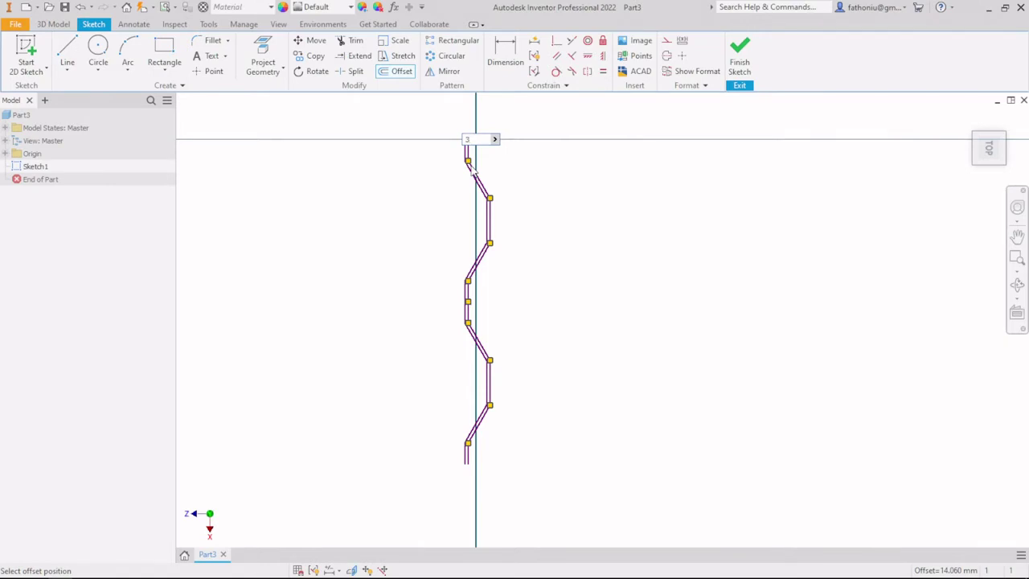
pyautogui.press('Return')
pyautogui.scroll(3, 480, 177)
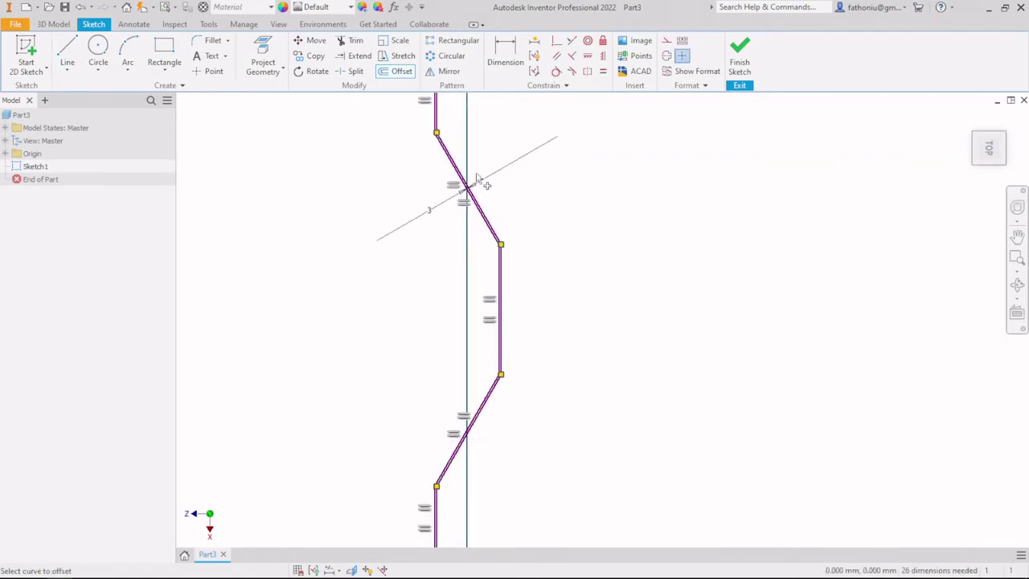
# Offset the original zigzag profile 3 mm to its left side as well, and end the Offset command
pyautogui.click(459, 173)
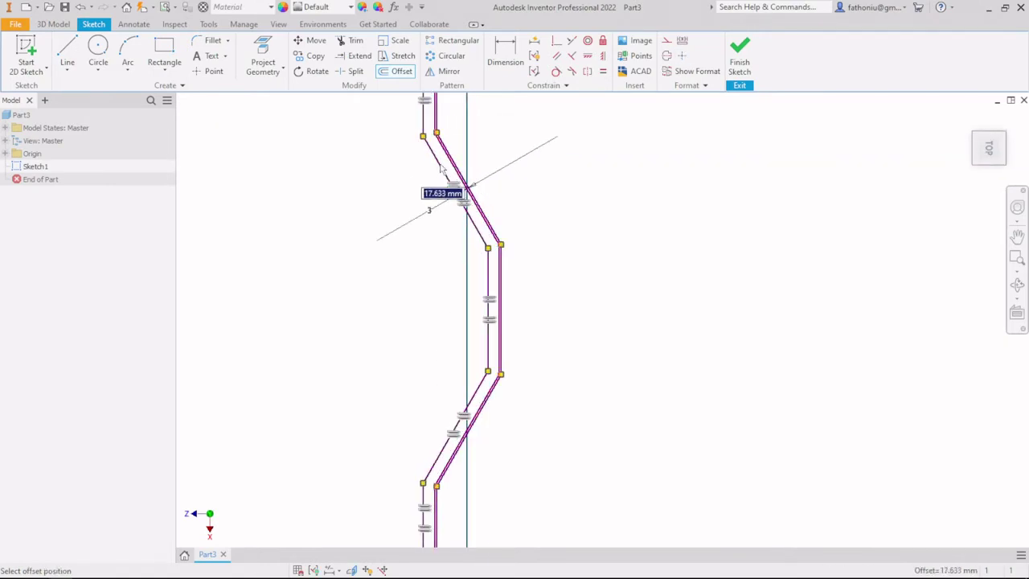
pyautogui.write('3')
pyautogui.press('Return')
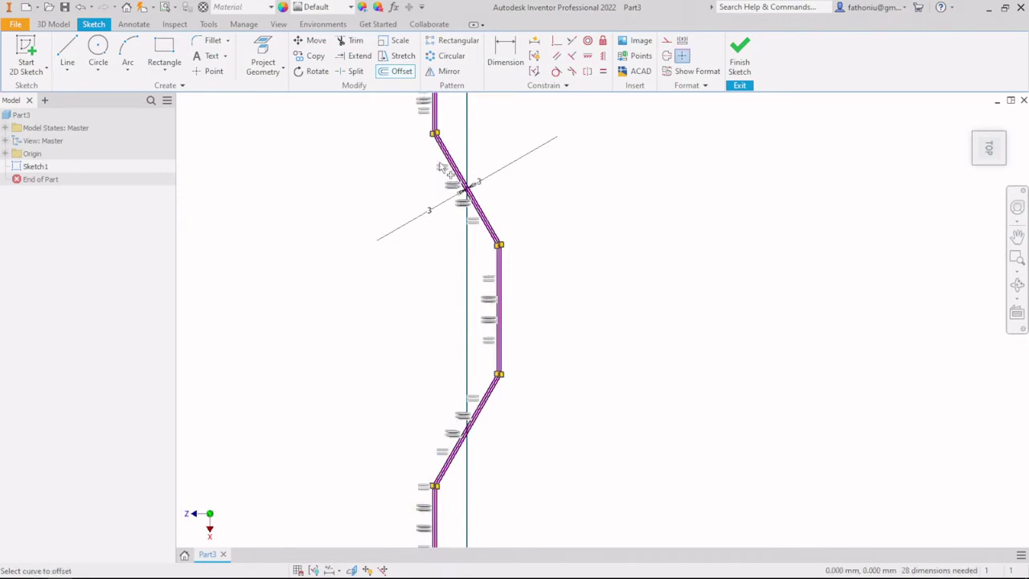
pyautogui.scroll(3, 454, 170)
pyautogui.scroll(-4, 463, 170)
pyautogui.scroll(2, 466, 173)
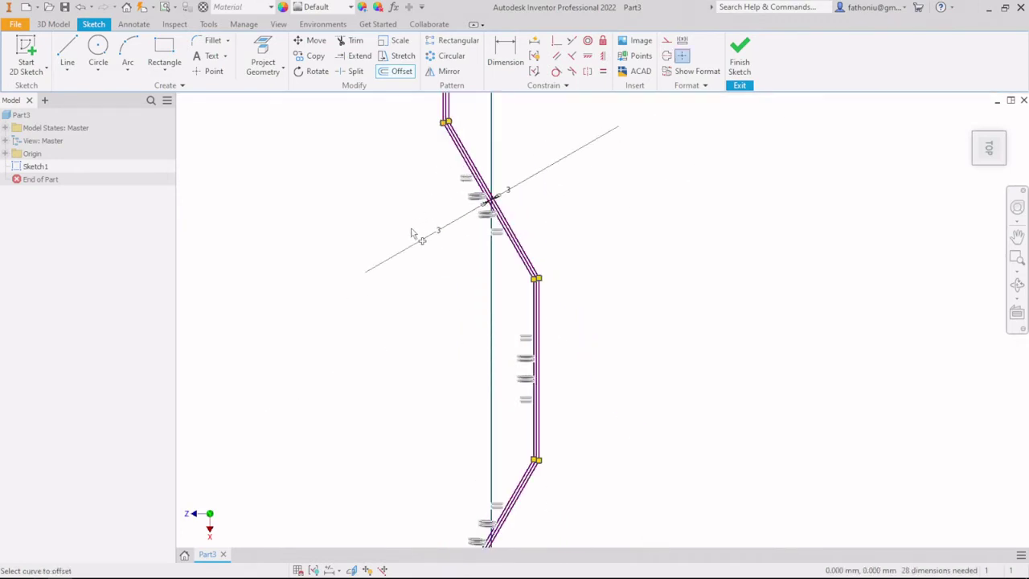
pyautogui.press('Escape')
pyautogui.scroll(2, 423, 198)
pyautogui.scroll(-2, 424, 198)
pyautogui.moveTo(429, 184); pyautogui.dragTo(473, 383, button='middle')
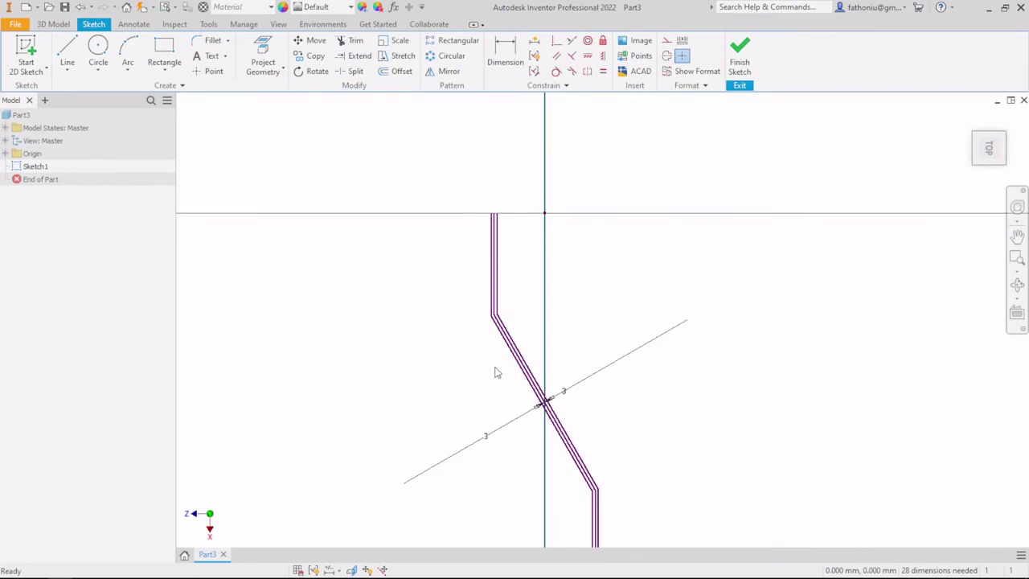
pyautogui.click(496, 259)
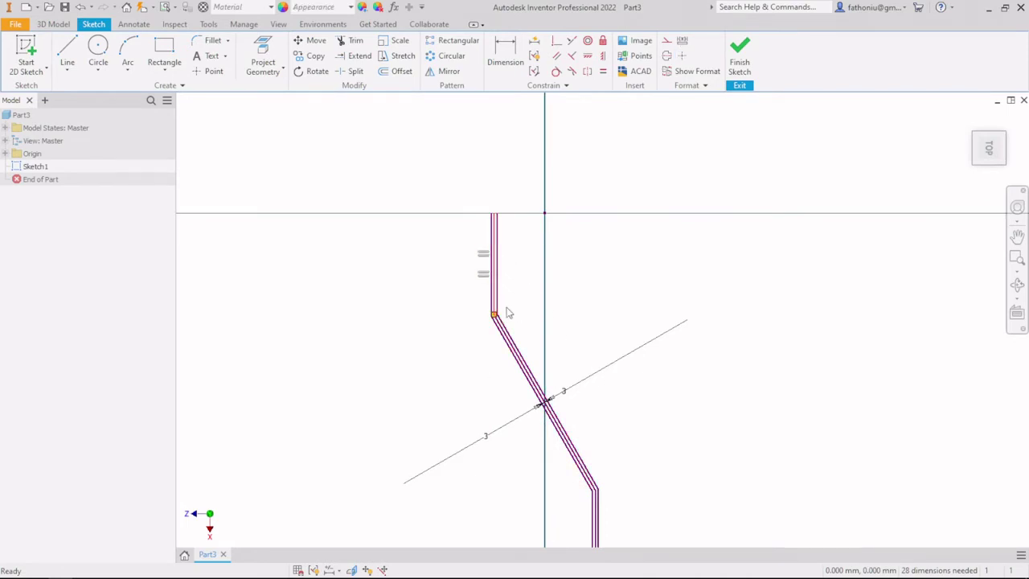
pyautogui.click(539, 288)
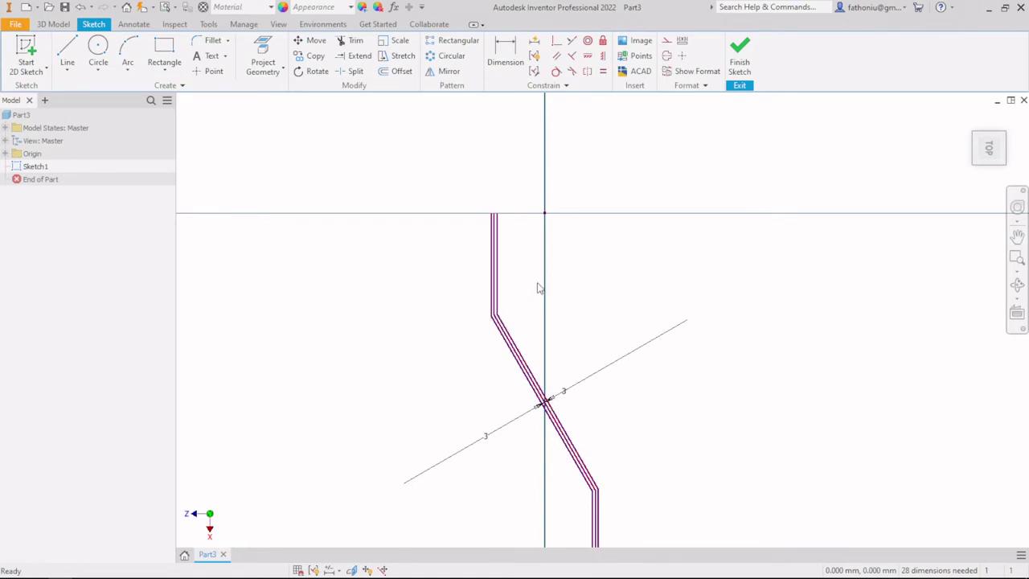
# Delete the segments of the original middle line between the two offsets along the upper part of the zigzag profile
pyautogui.click(496, 293)
pyautogui.click(514, 298)
pyautogui.click(497, 296)
pyautogui.press('Delete')
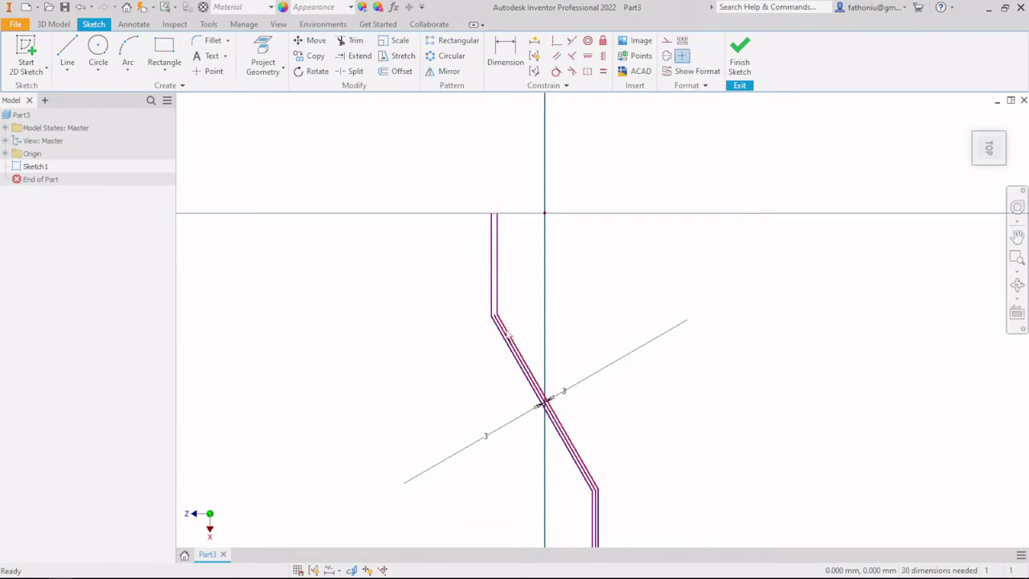
pyautogui.moveTo(563, 402)
pyautogui.mouseDown(button='middle')
pyautogui.moveTo(499, 225)
pyautogui.moveTo(504, 232)
pyautogui.mouseUp(button='middle')
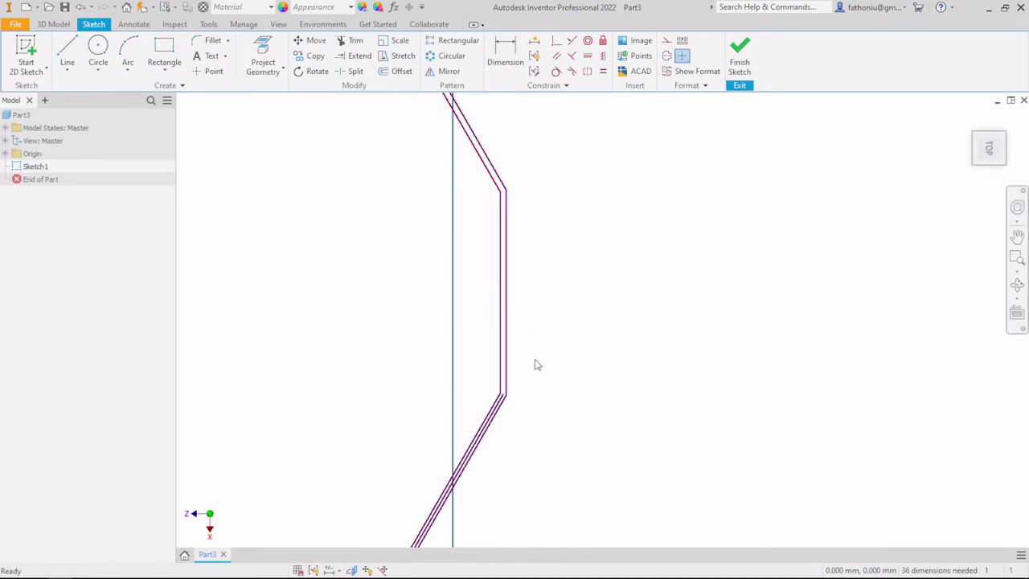
pyautogui.moveTo(535, 362); pyautogui.dragTo(585, 220, button='middle')
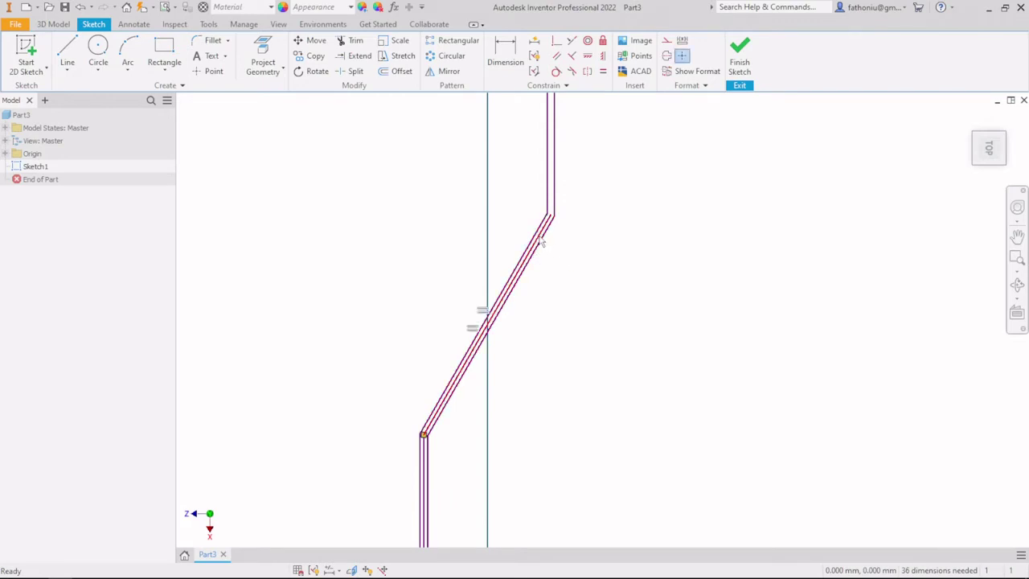
pyautogui.scroll(-3, 555, 274)
pyautogui.scroll(5, 563, 314)
pyautogui.moveTo(567, 322); pyautogui.dragTo(500, 283, button='middle')
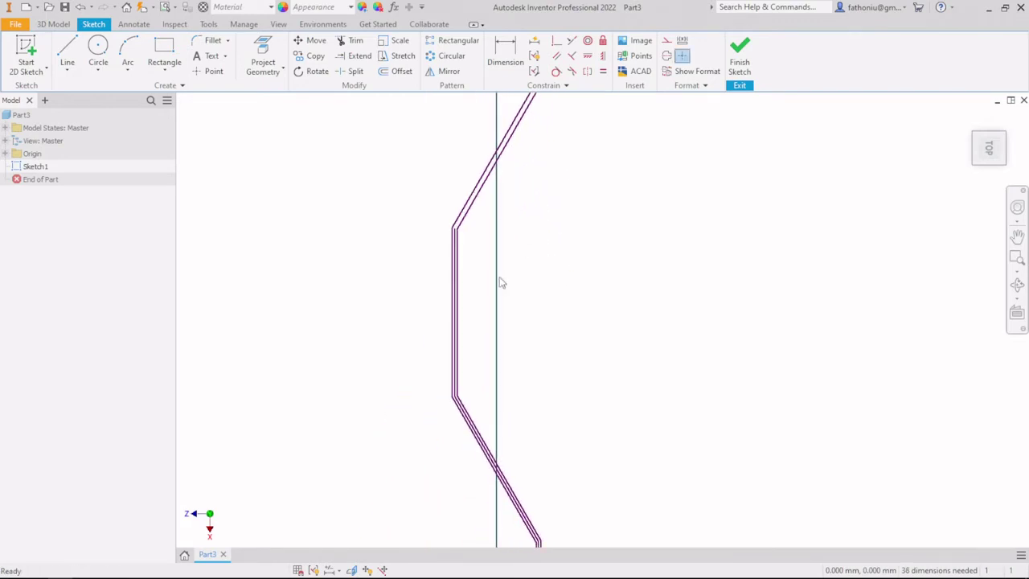
# Delete the remaining middle-line segments down to the profile's lower end, leaving only the two offset outlines
pyautogui.click(456, 314)
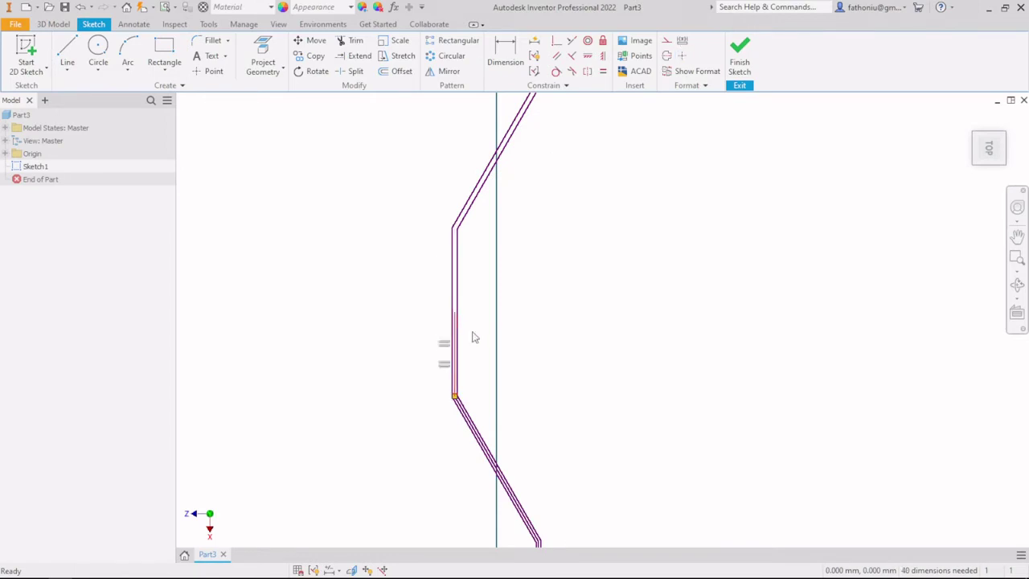
pyautogui.moveTo(487, 352); pyautogui.dragTo(488, 110, button='middle')
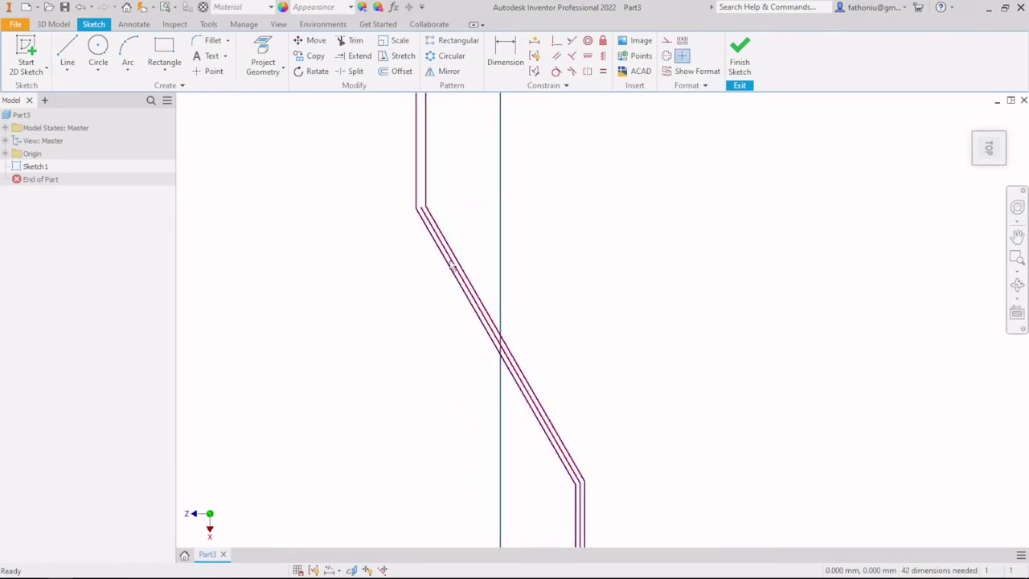
pyautogui.click(499, 341)
pyautogui.moveTo(583, 391); pyautogui.dragTo(558, 195, button='middle')
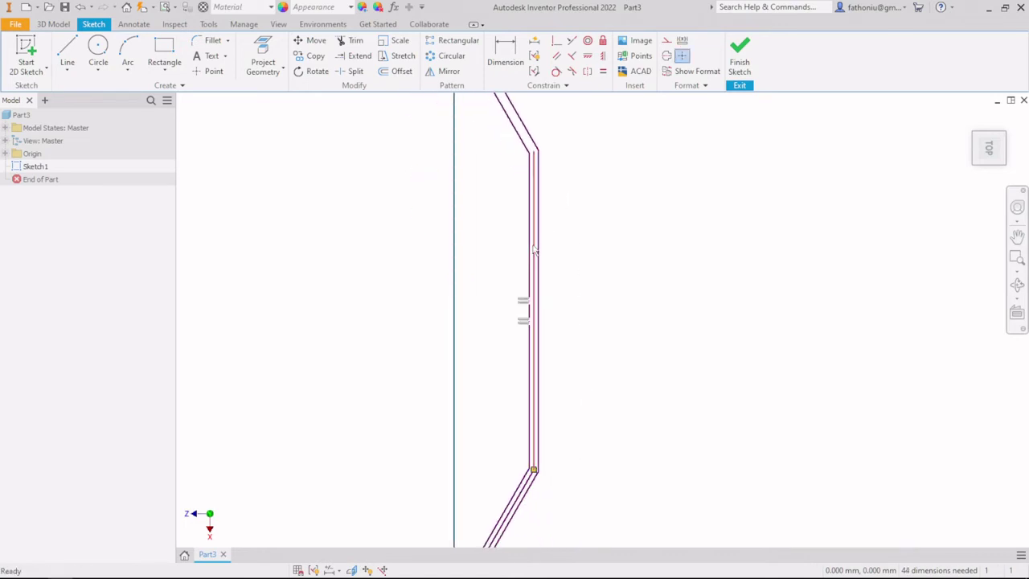
pyautogui.hotkey('ctrl', 'z')
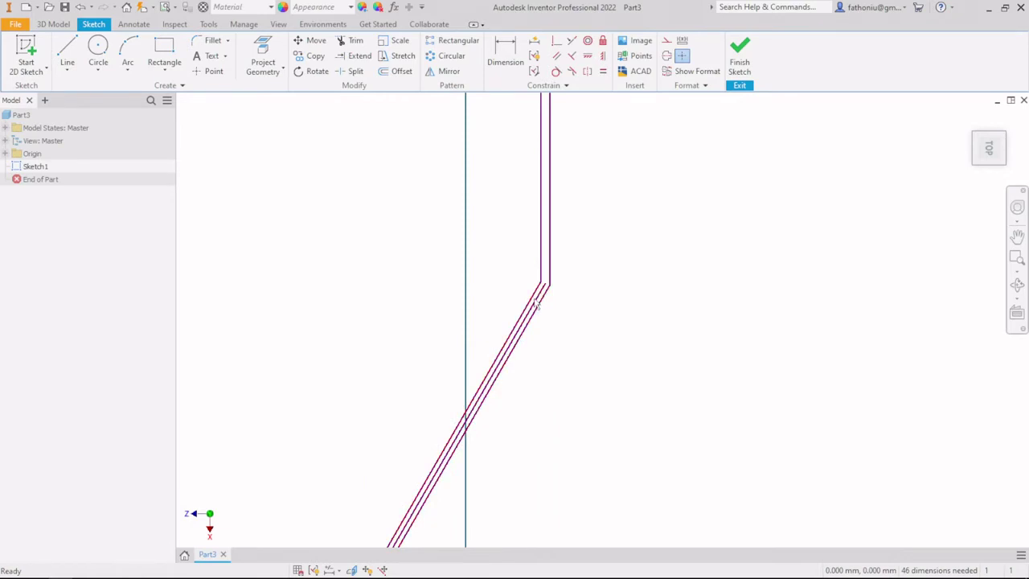
pyautogui.click(458, 409)
pyautogui.scroll(5, 568, 365)
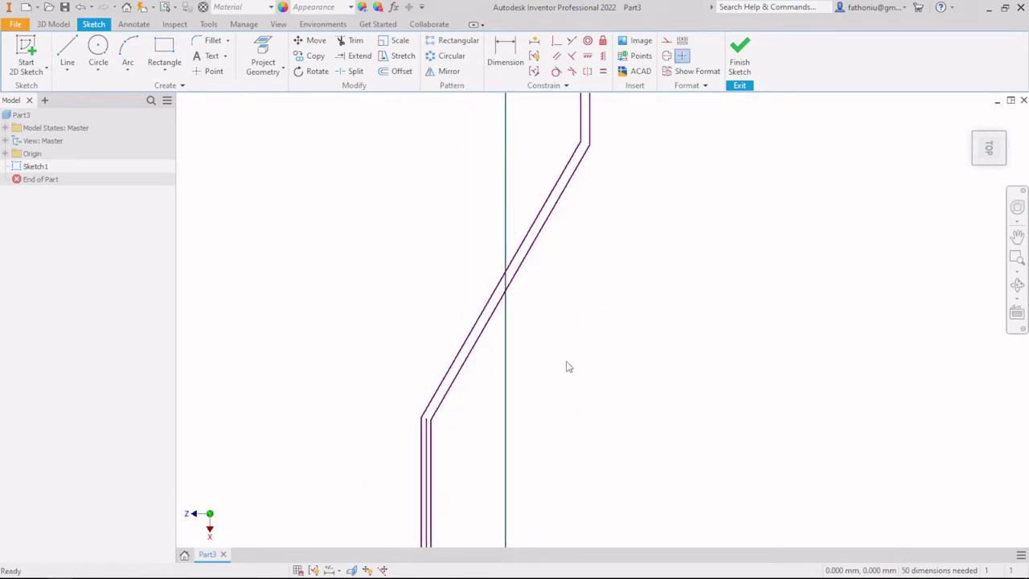
pyautogui.scroll(-5, 498, 372)
pyautogui.scroll(2, 456, 315)
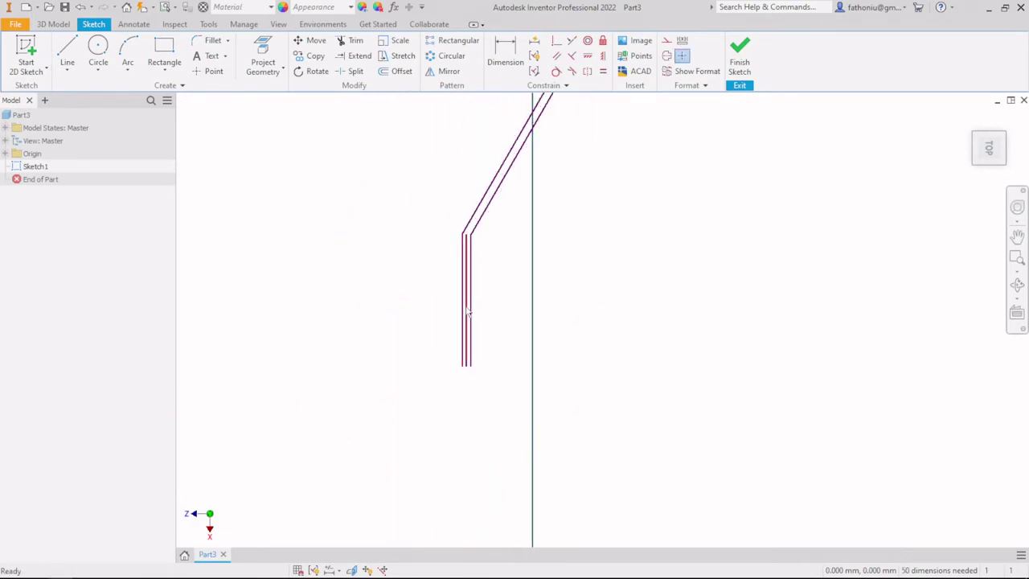
pyautogui.hotkey('ctrl', 'z')
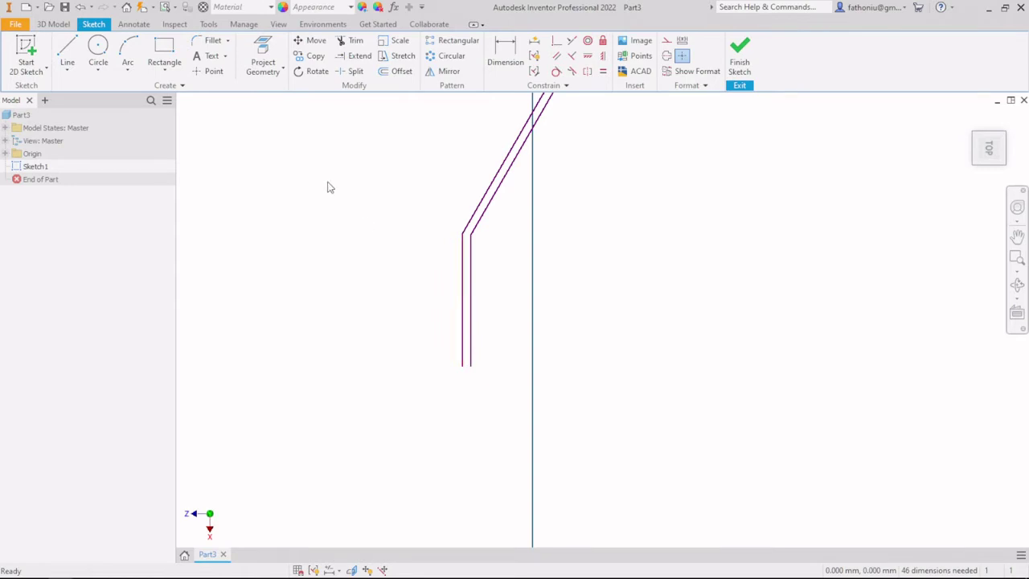
# Close both open ends of the double zigzag outline with short lines and finish the sketch
pyautogui.click(68, 50)
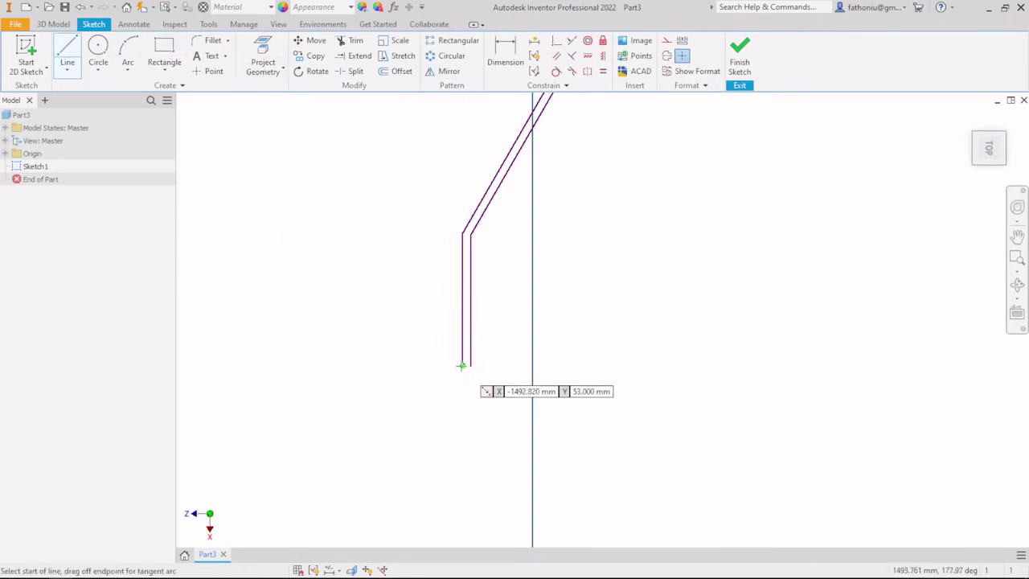
pyautogui.scroll(5, 531, 179)
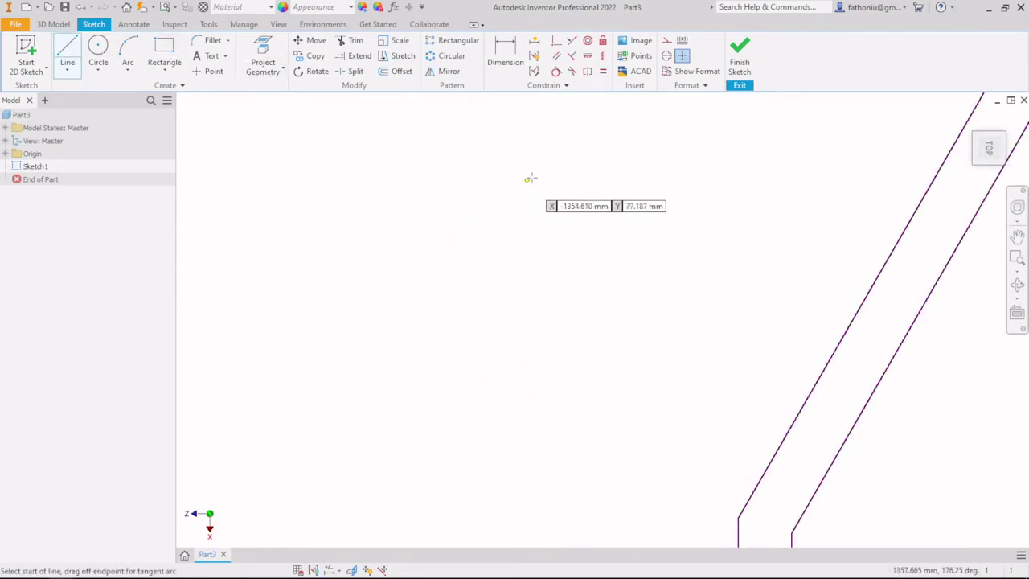
pyautogui.scroll(-6, 531, 178)
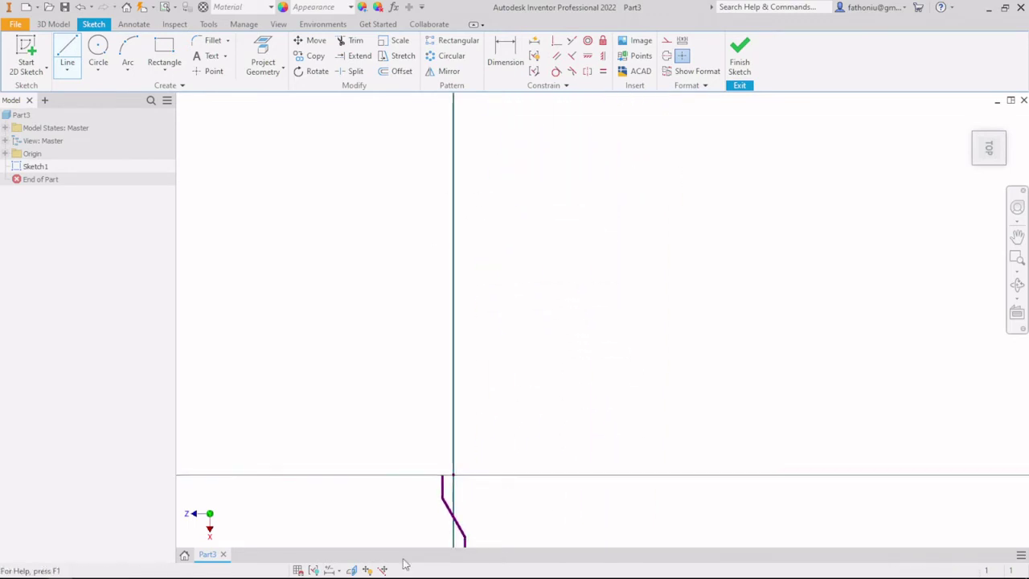
pyautogui.scroll(2, 450, 498)
pyautogui.scroll(2, 502, 440)
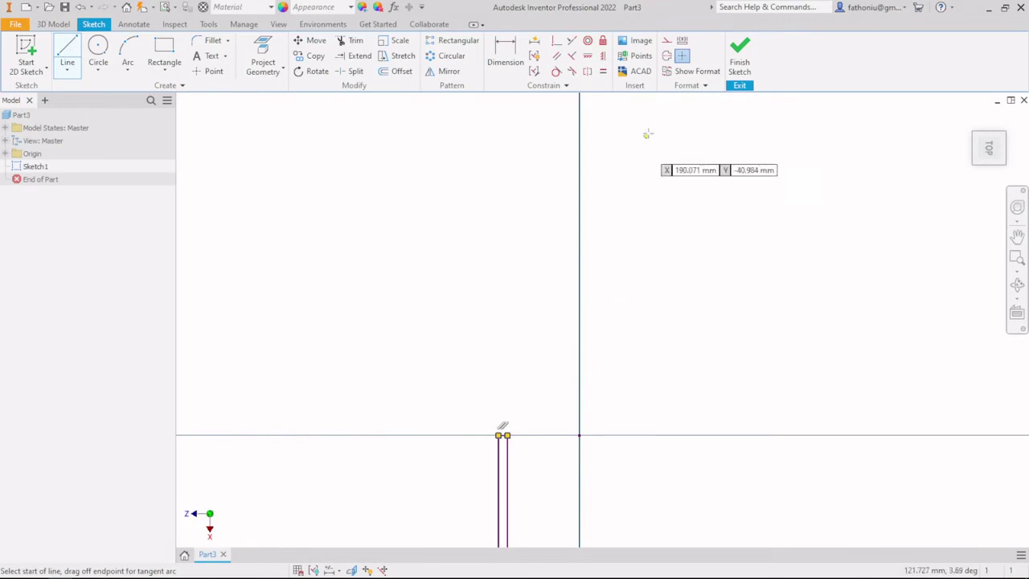
pyautogui.click(740, 64)
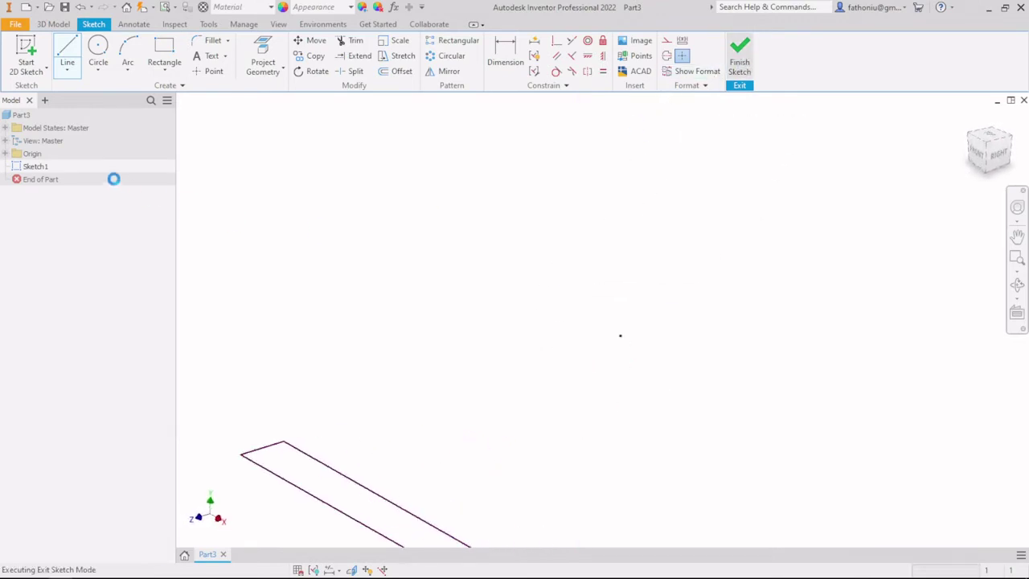
# Select Sketch1 and inspect the zigzag outline in the 3D view
pyautogui.click(34, 167)
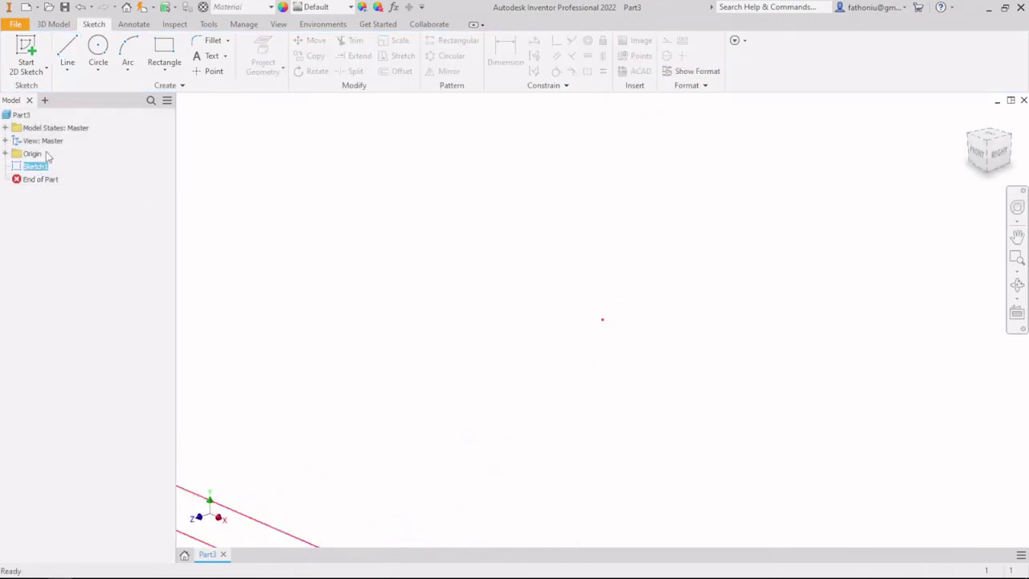
pyautogui.rightClick(29, 168)
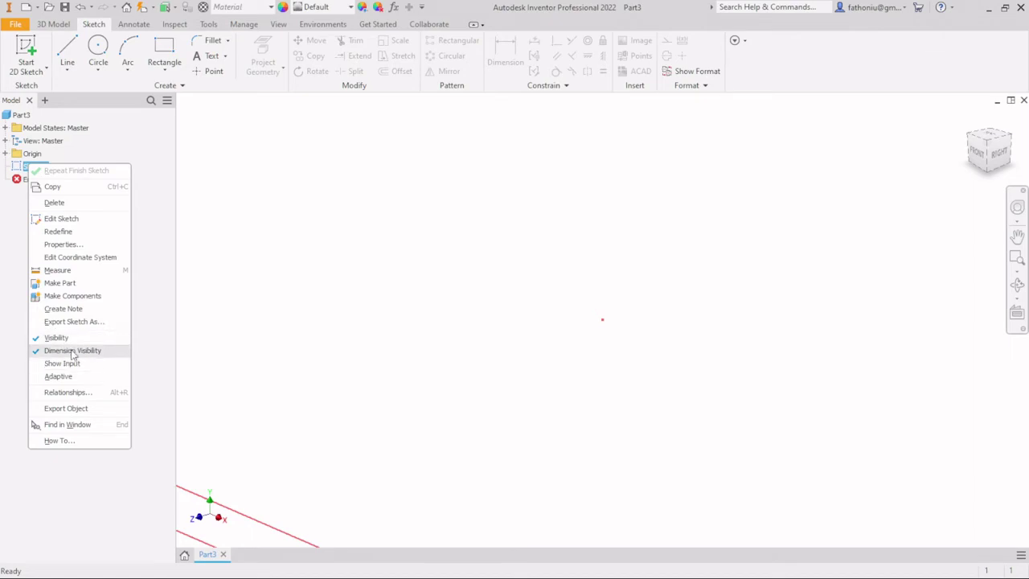
pyautogui.click(236, 333)
pyautogui.scroll(3, 288, 362)
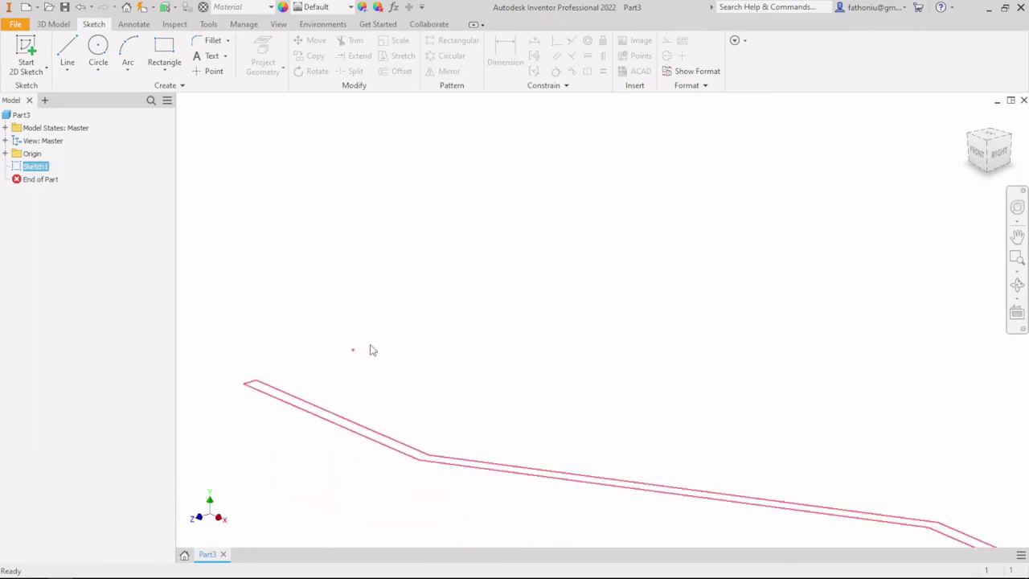
pyautogui.scroll(3, 372, 348)
pyautogui.moveTo(375, 347); pyautogui.dragTo(292, 239, button='middle')
pyautogui.scroll(3, 352, 223)
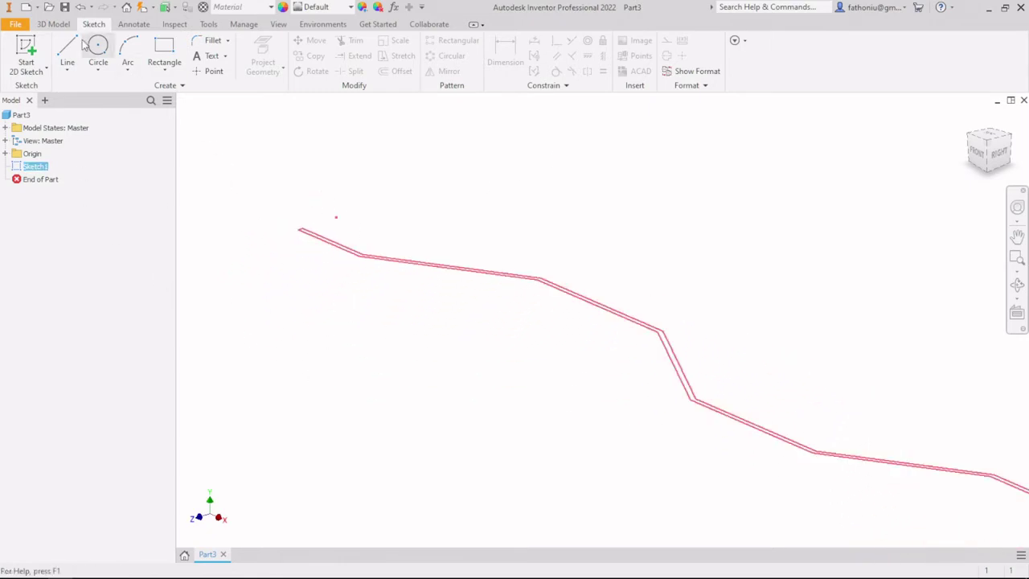
# Reopen Sketch1 for editing and finish it again without changing its geometry
pyautogui.click(53, 24)
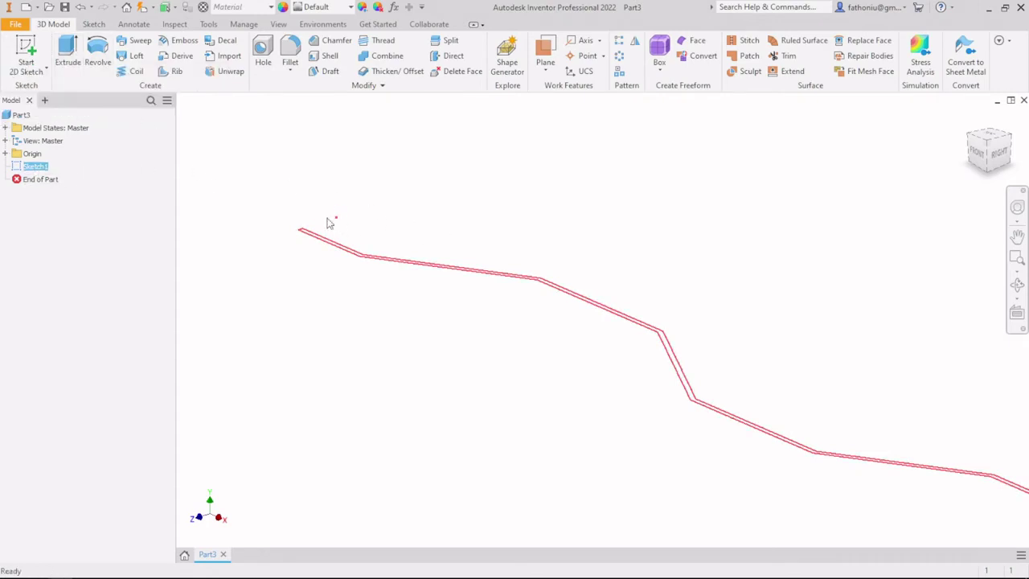
pyautogui.rightClick(35, 167)
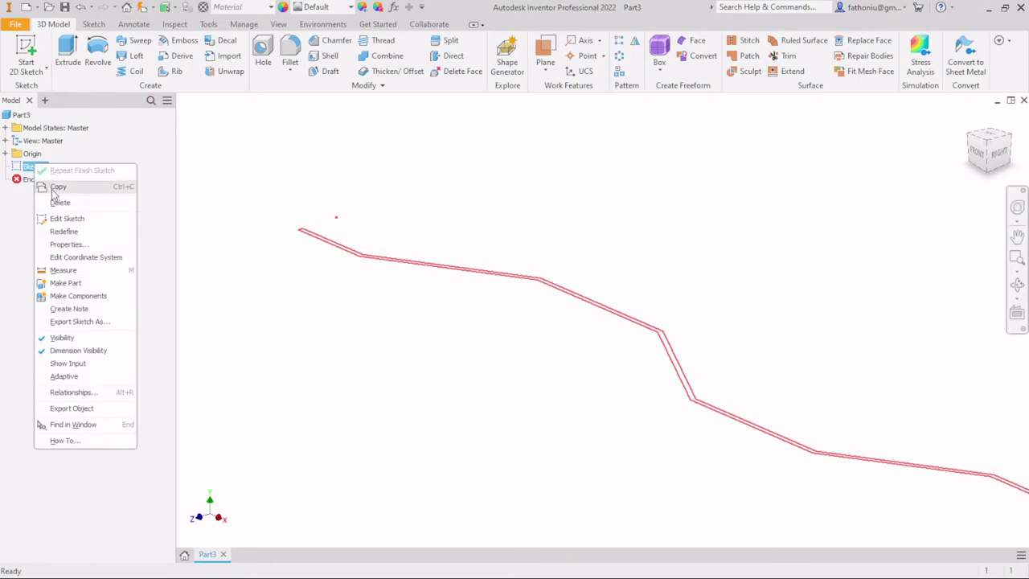
pyautogui.click(64, 219)
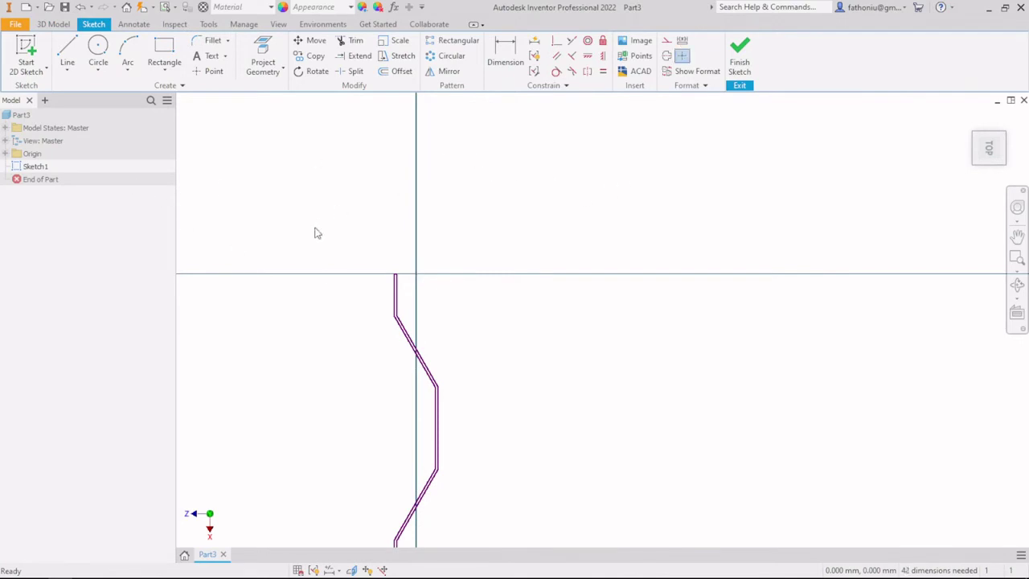
pyautogui.click(740, 63)
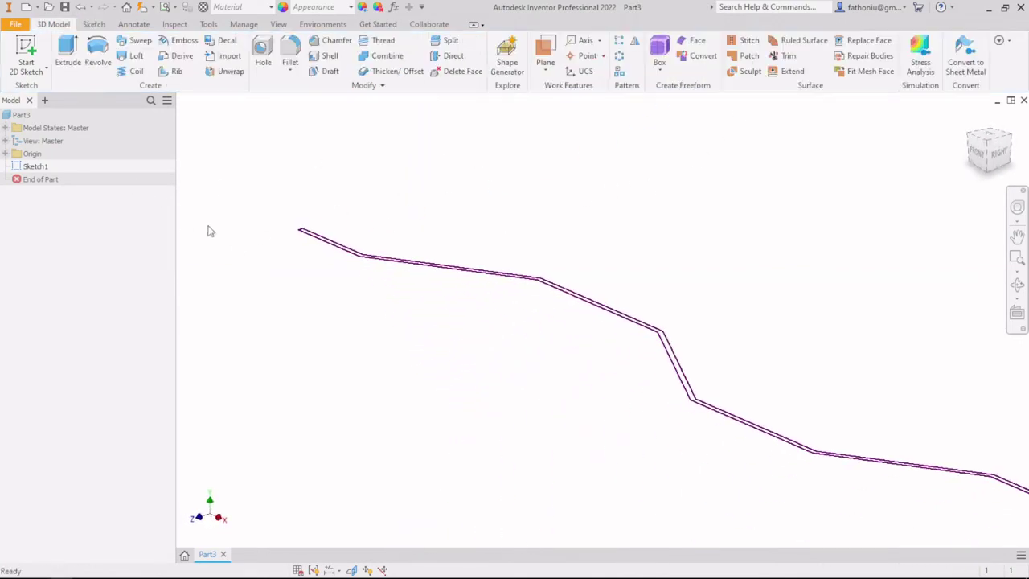
# Extrude the closed zigzag profile 1000 mm upward, trying the flipped direction before returning to the default one
pyautogui.click(67, 50)
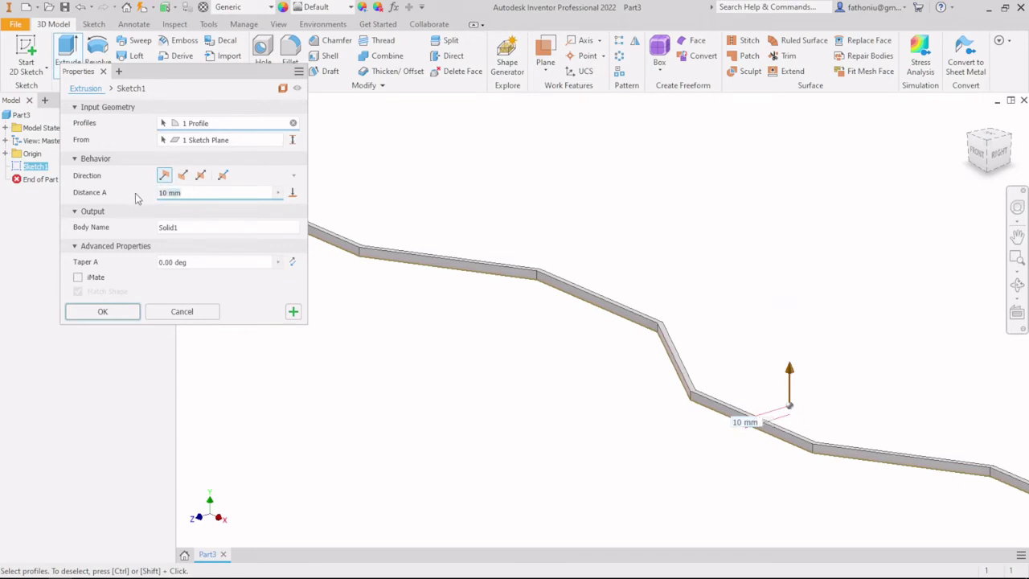
pyautogui.write('1000')
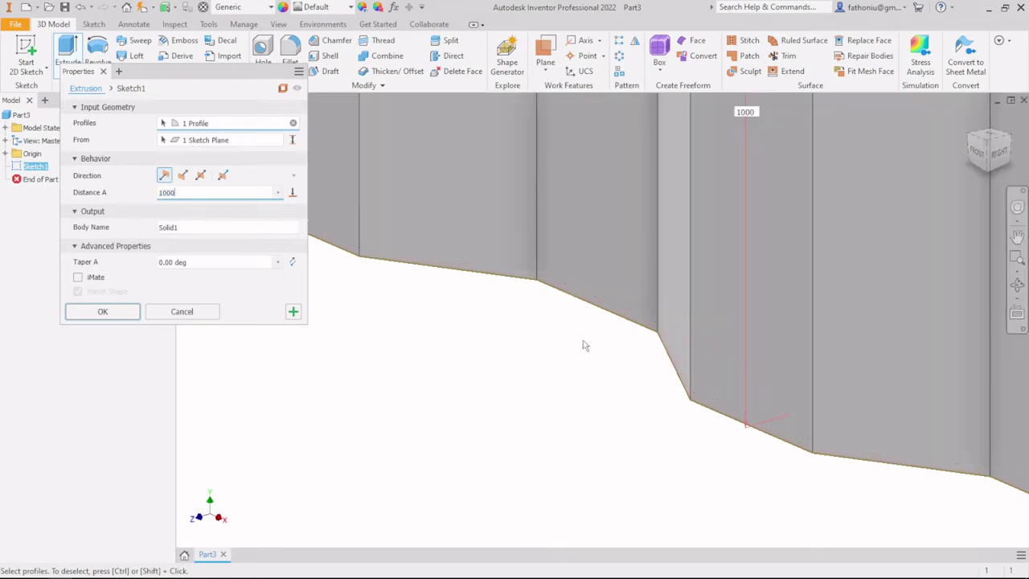
pyautogui.scroll(-5, 585, 342)
pyautogui.moveTo(582, 325); pyautogui.dragTo(573, 378, button='middle')
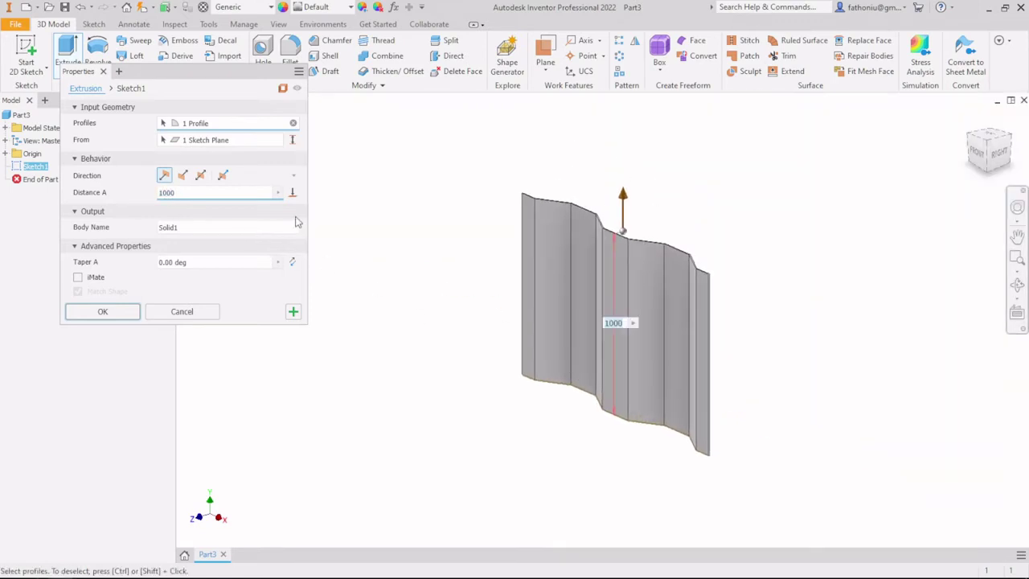
pyautogui.click(183, 175)
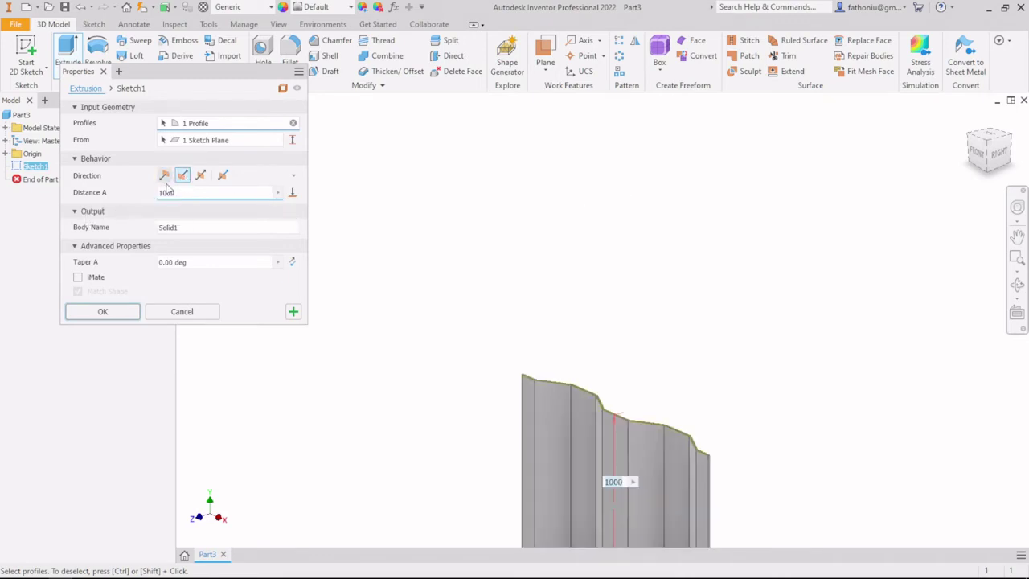
pyautogui.click(164, 176)
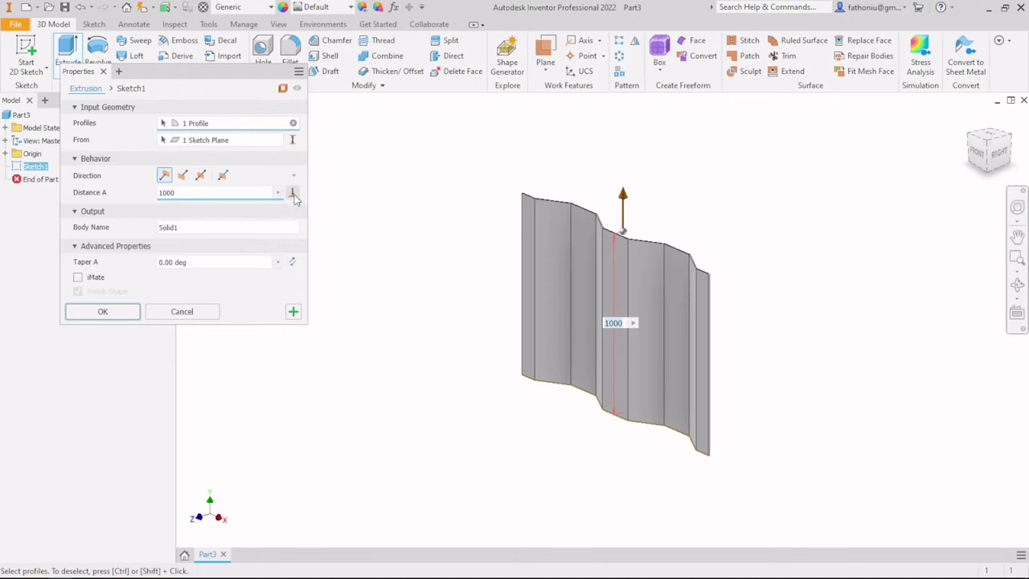
pyautogui.click(102, 311)
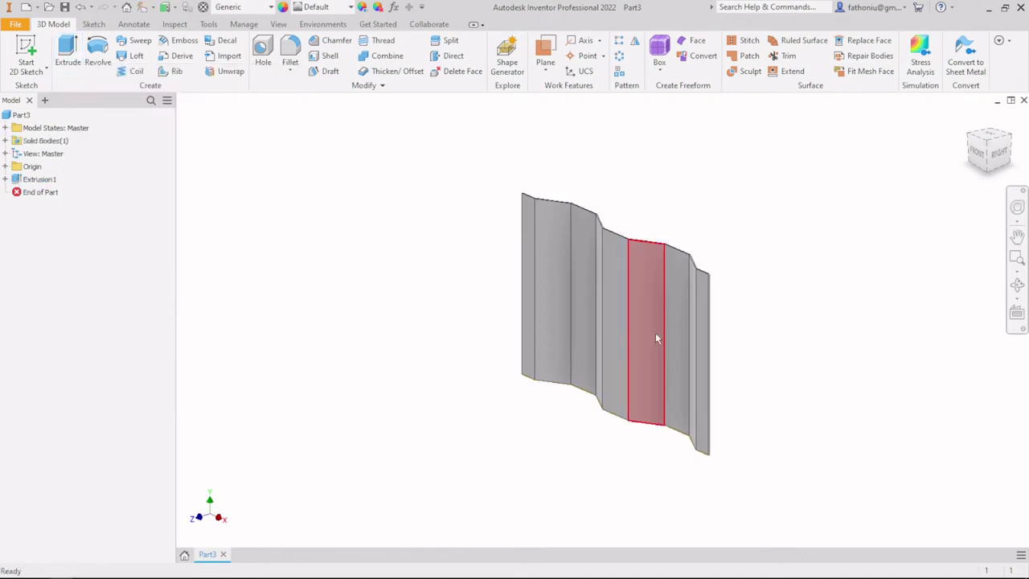
# Start a new 2D sketch on the top face of the extruded zigzag sheet
pyautogui.scroll(5, 655, 333)
pyautogui.scroll(-6, 578, 313)
pyautogui.scroll(-3, 475, 268)
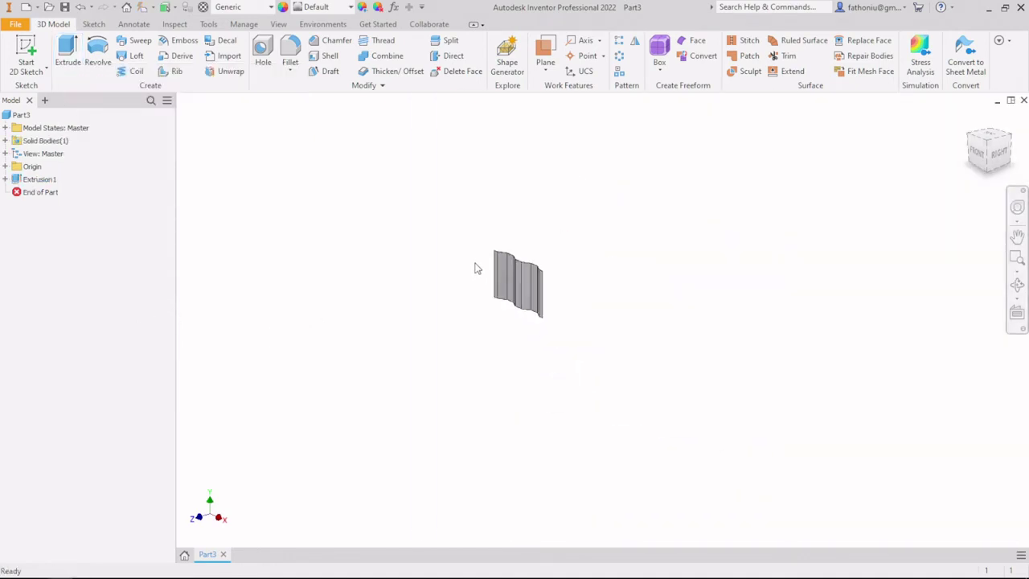
pyautogui.scroll(2, 476, 269)
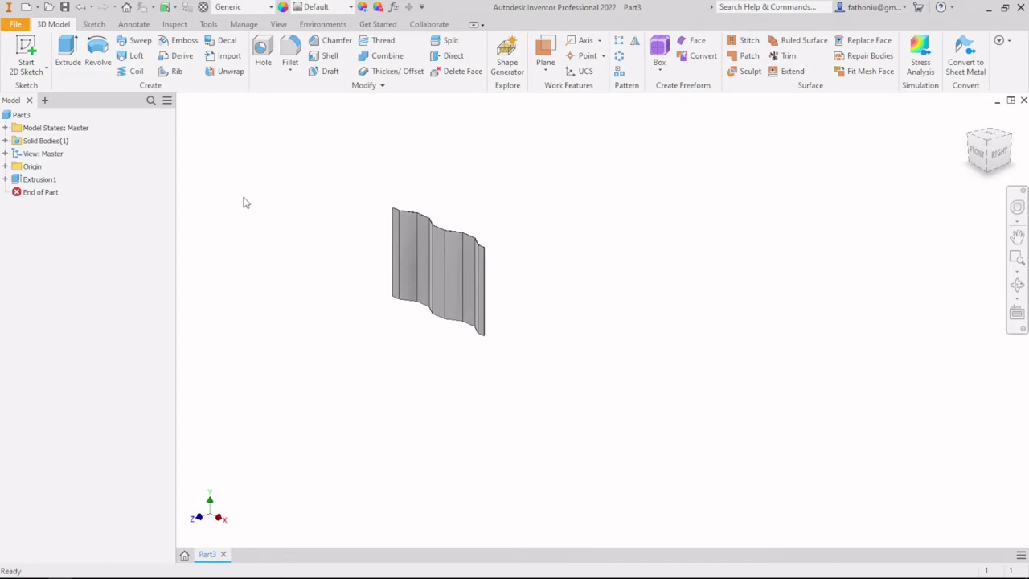
pyautogui.moveTo(246, 203); pyautogui.dragTo(282, 222, button='middle')
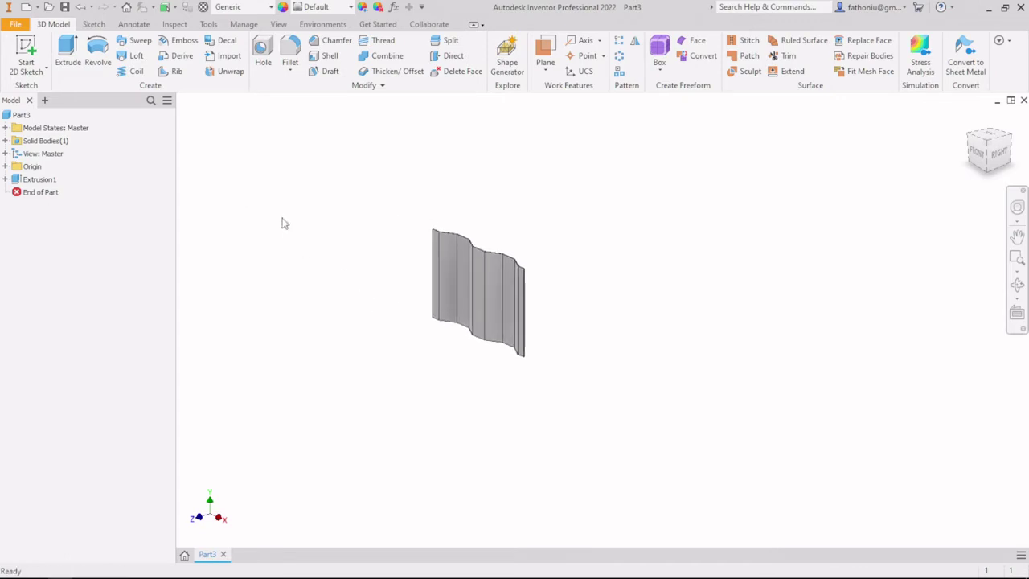
pyautogui.click(30, 47)
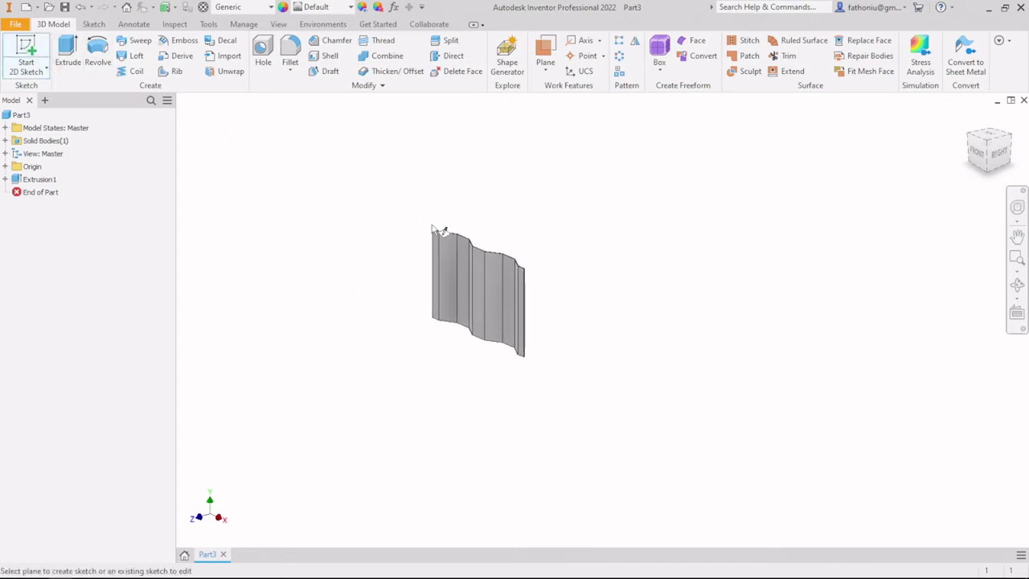
pyautogui.scroll(8, 435, 231)
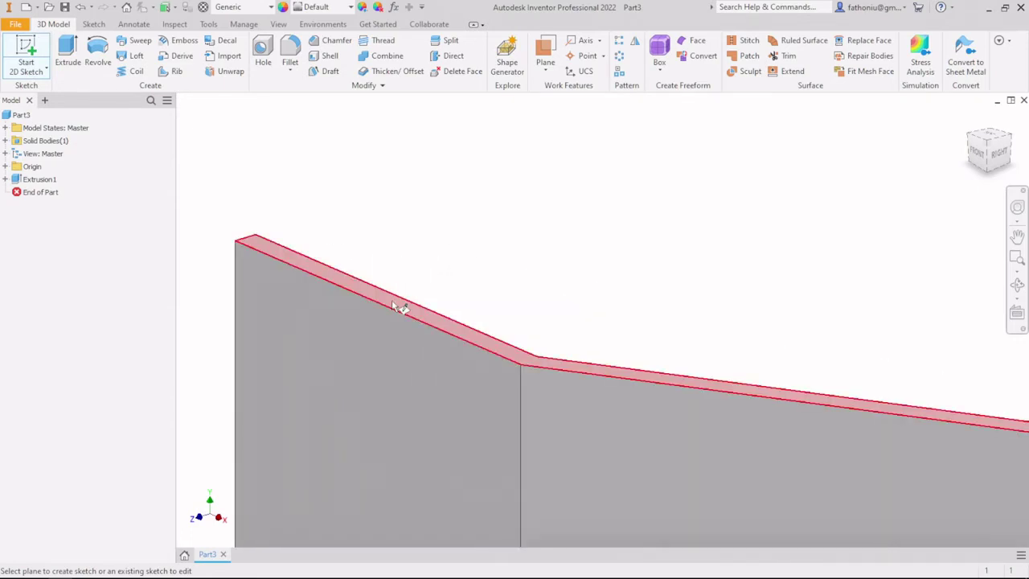
pyautogui.click(394, 304)
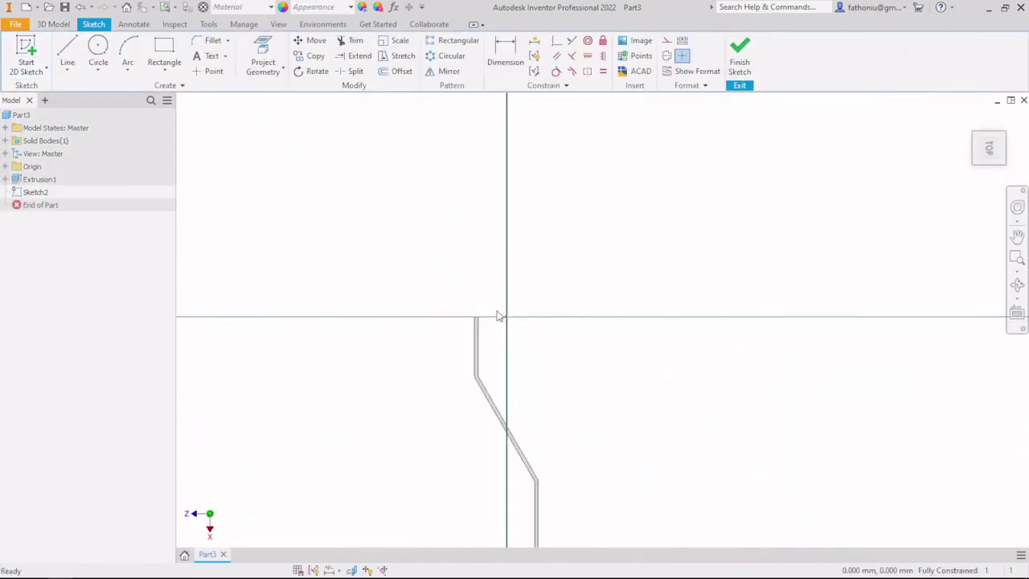
# Draw a 200 mm line from the midpoint of the profile's end edge at the origin side, perpendicular to the end segment and crossing the axis
pyautogui.click(67, 53)
pyautogui.scroll(3, 538, 270)
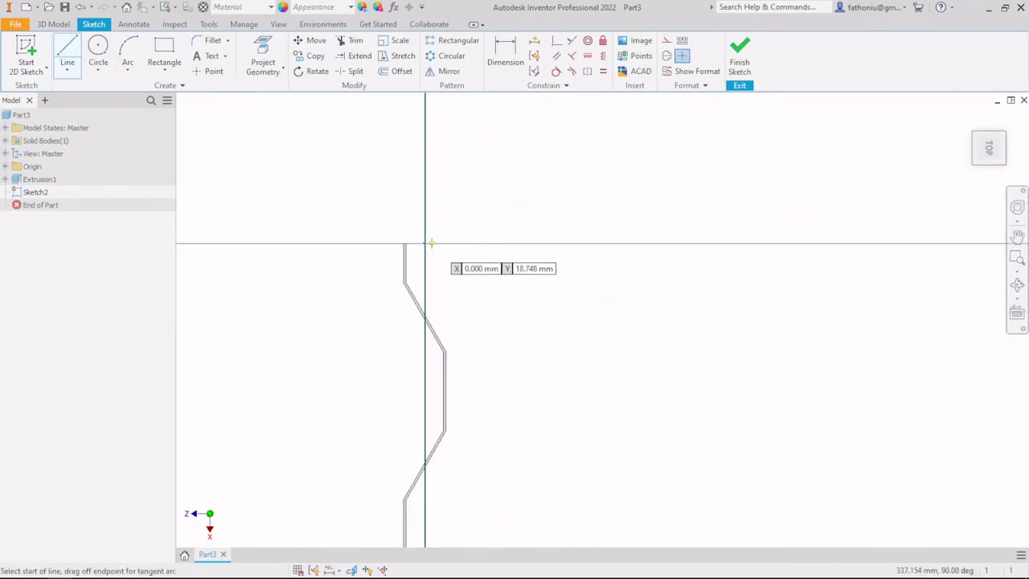
pyautogui.scroll(5, 430, 243)
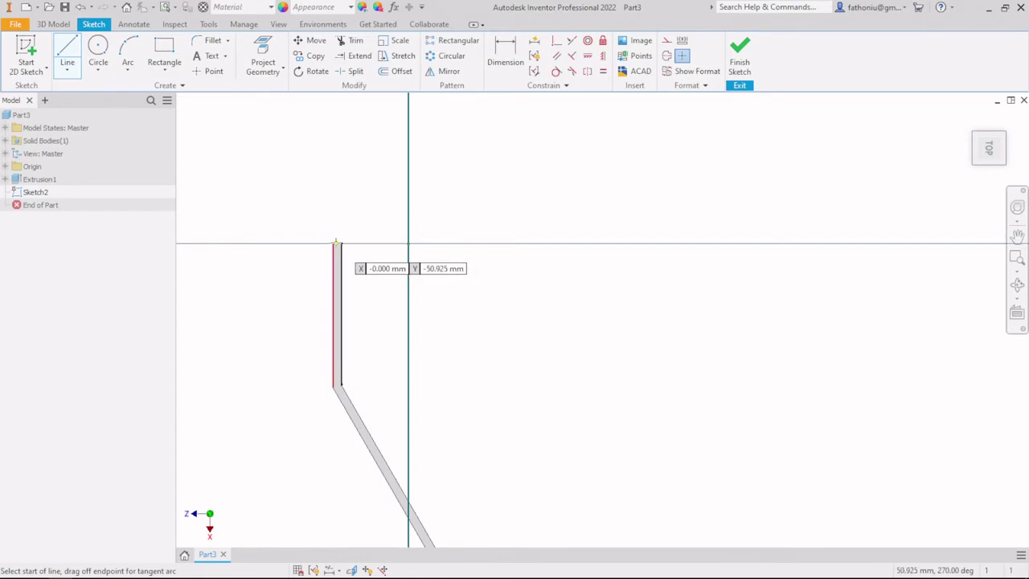
pyautogui.scroll(4, 341, 239)
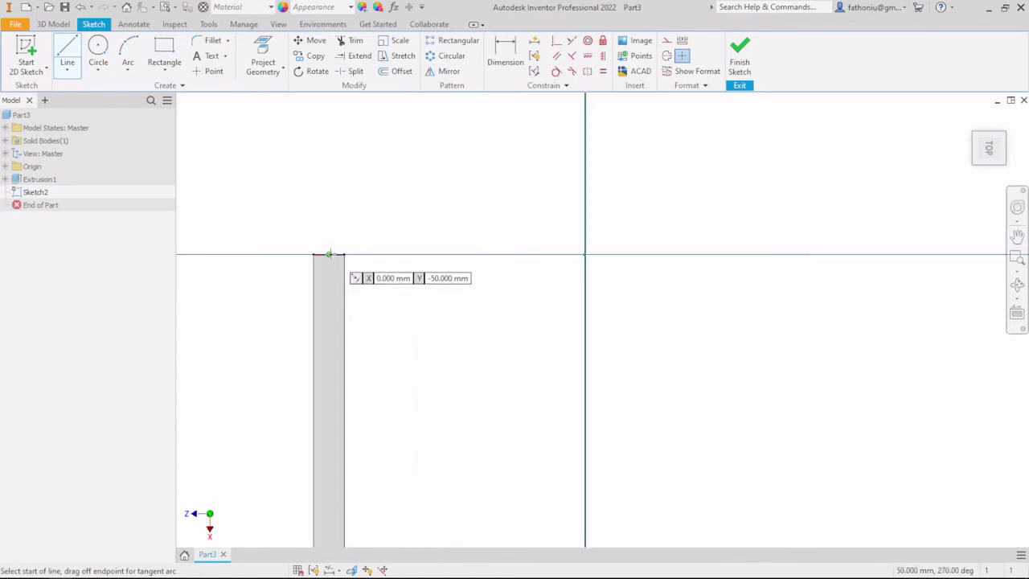
pyautogui.click(329, 256)
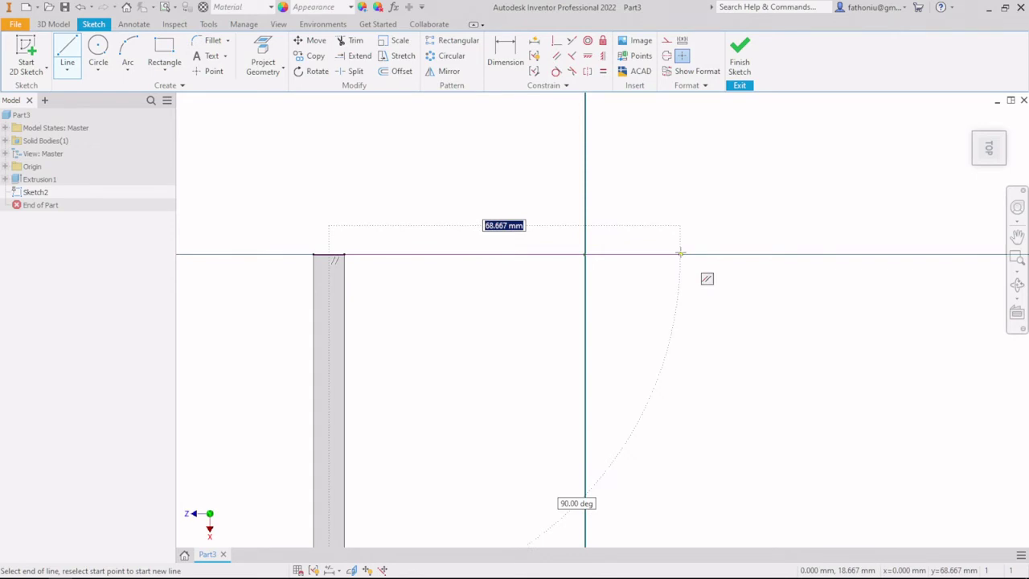
pyautogui.write('200')
pyautogui.press('Return')
pyautogui.scroll(-3, 394, 282)
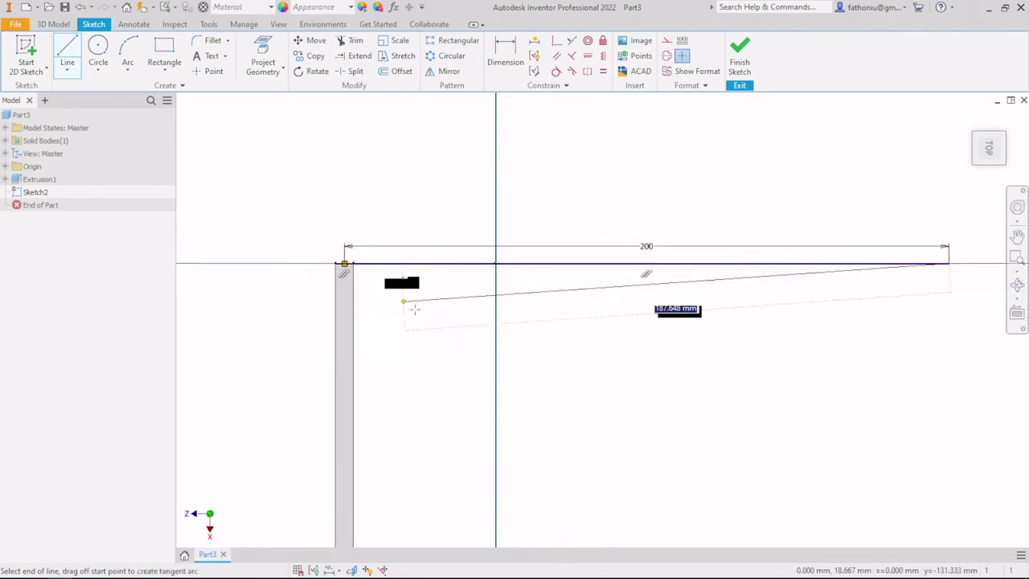
pyautogui.press('Escape')
pyautogui.moveTo(503, 370)
pyautogui.mouseDown(button='middle')
pyautogui.moveTo(582, 305)
pyautogui.moveTo(587, 260)
pyautogui.mouseUp(button='middle')
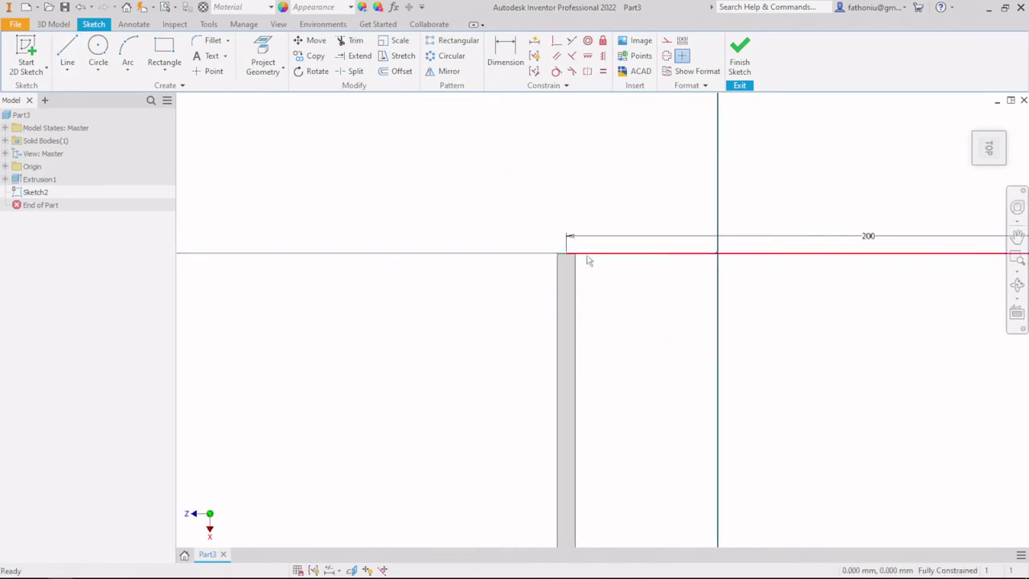
# Draw a 100 mm line from the same midpoint in the opposite direction, in line with the 200 mm line
pyautogui.click(67, 52)
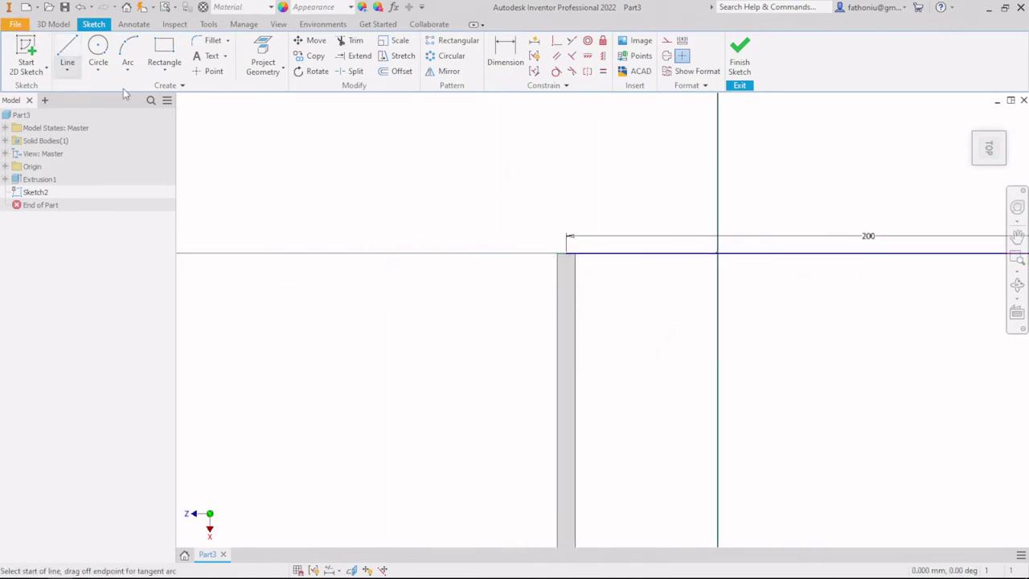
pyautogui.click(566, 253)
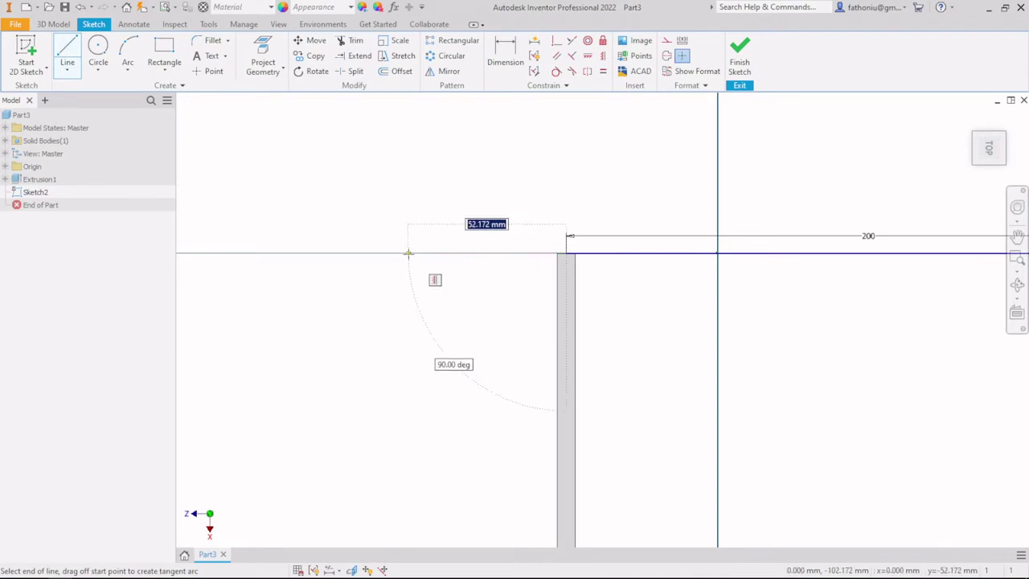
pyautogui.write('100')
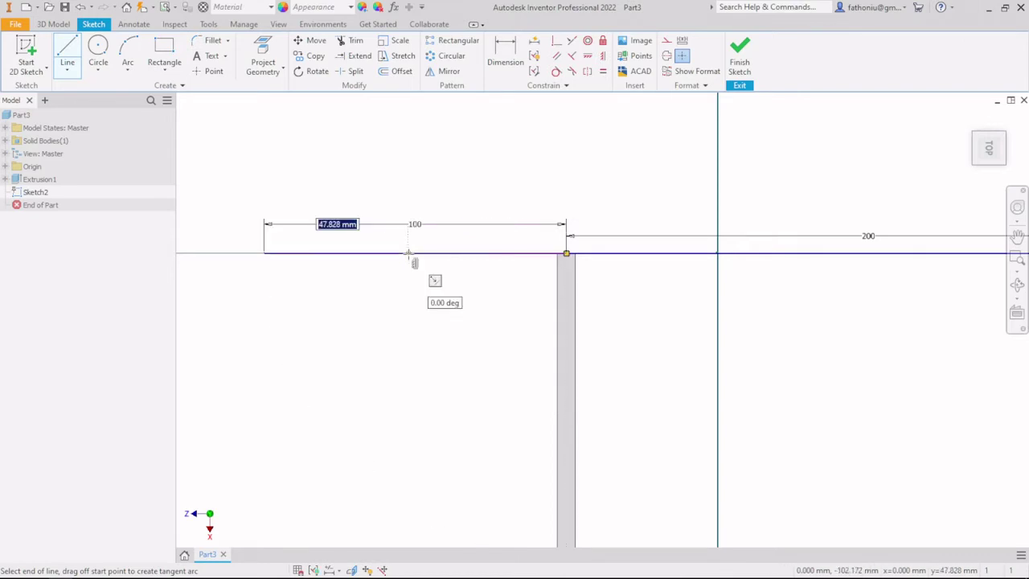
pyautogui.press('Tab')
pyautogui.press('Return')
pyautogui.press('Escape')
pyautogui.scroll(3, 417, 290)
pyautogui.scroll(-3, 418, 301)
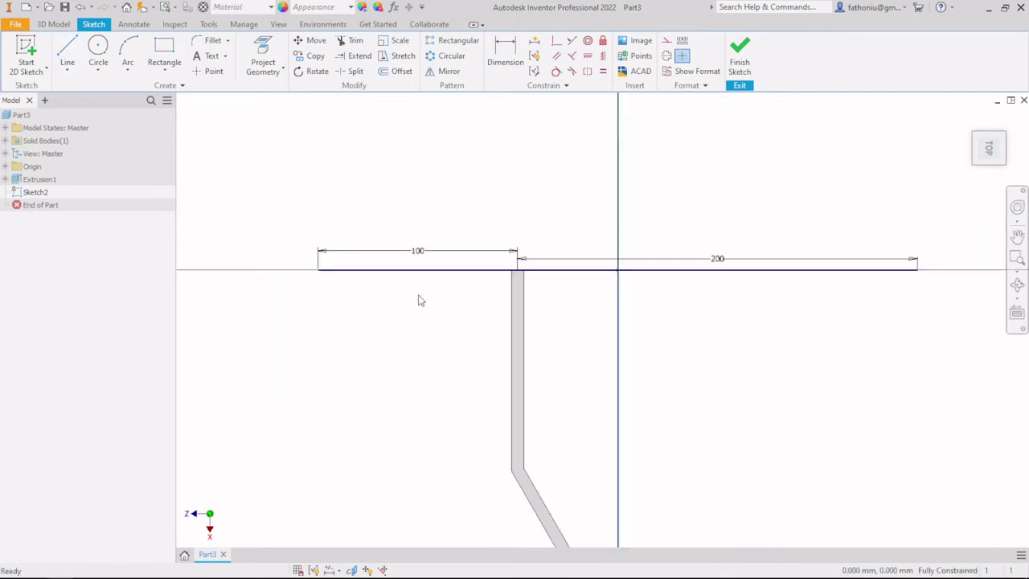
# Offset the combined 100 mm and 200 mm lines by 15 mm, outward from the end of the zigzag profile
pyautogui.click(395, 71)
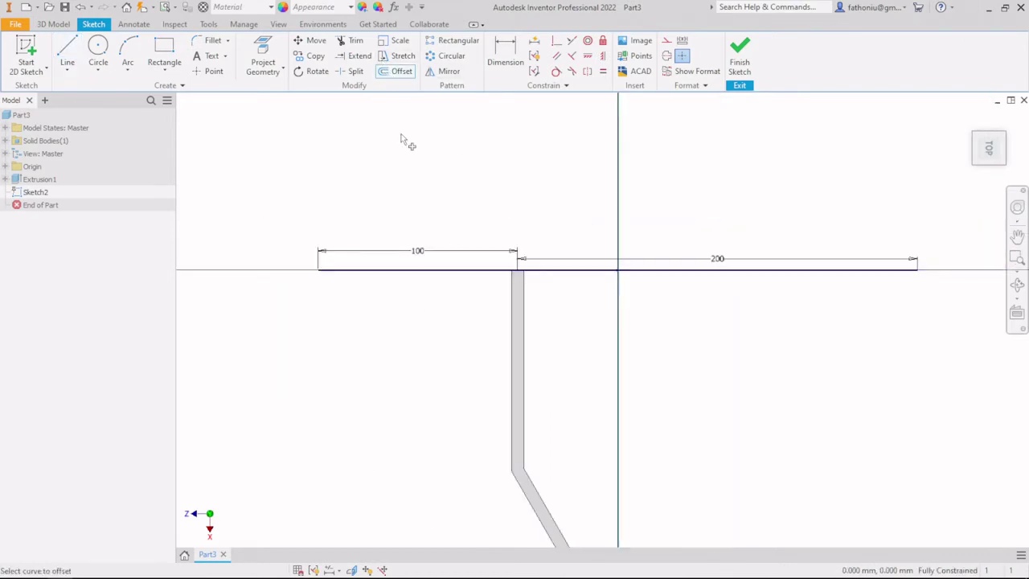
pyautogui.click(430, 271)
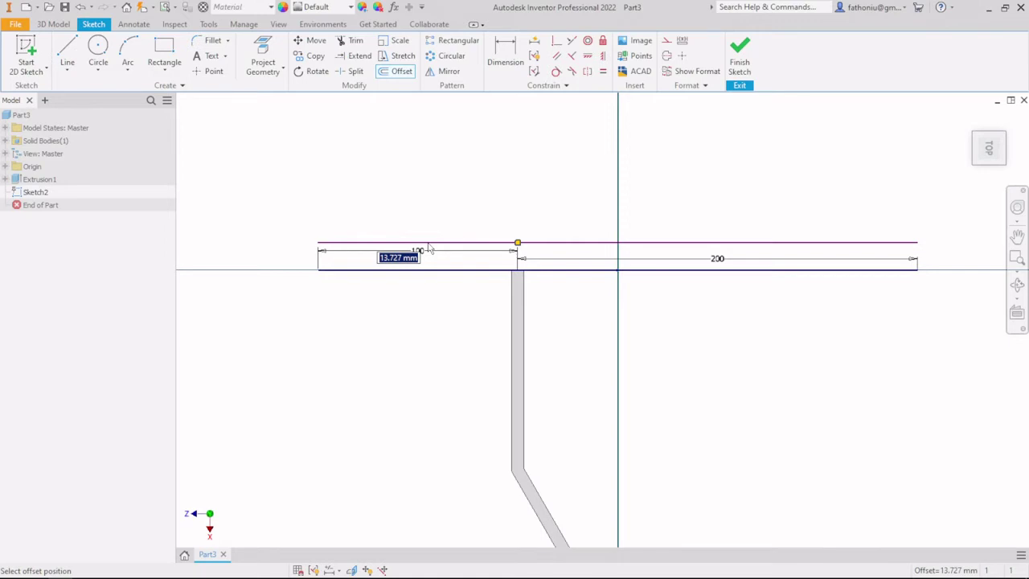
pyautogui.write('1')
pyautogui.press('Return')
pyautogui.scroll(3, 470, 303)
pyautogui.scroll(-8, 470, 303)
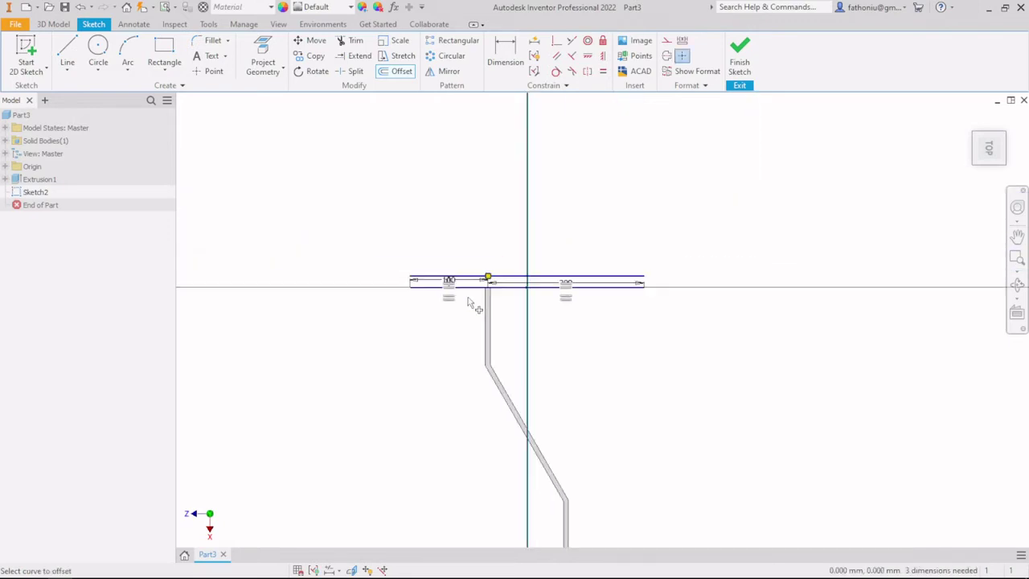
pyautogui.scroll(3, 470, 303)
# Join both ends of the two parallel lines with short lines to form a closed flange rectangle, and finish the sketch
pyautogui.click(67, 52)
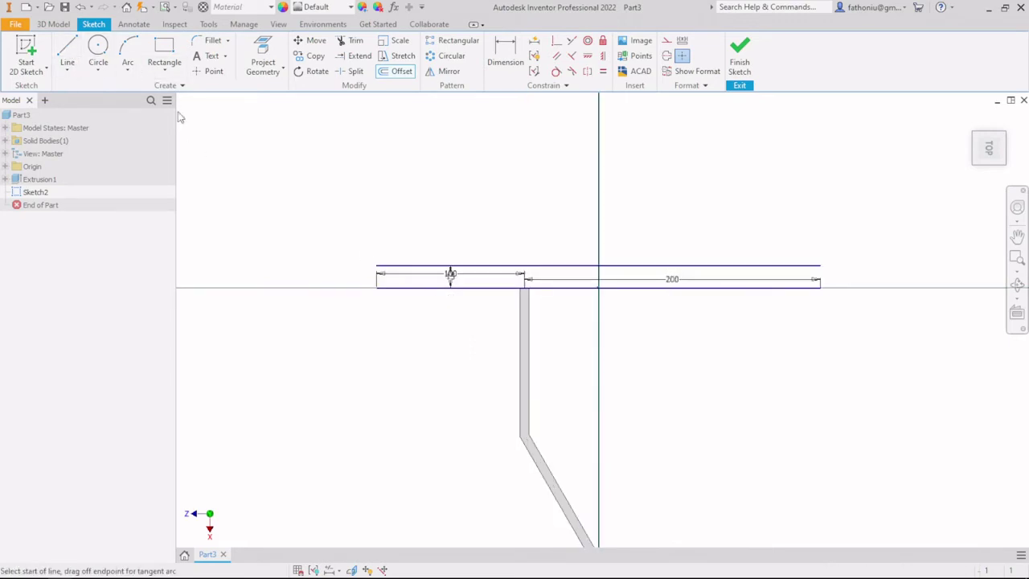
pyautogui.click(377, 266)
pyautogui.click(377, 287)
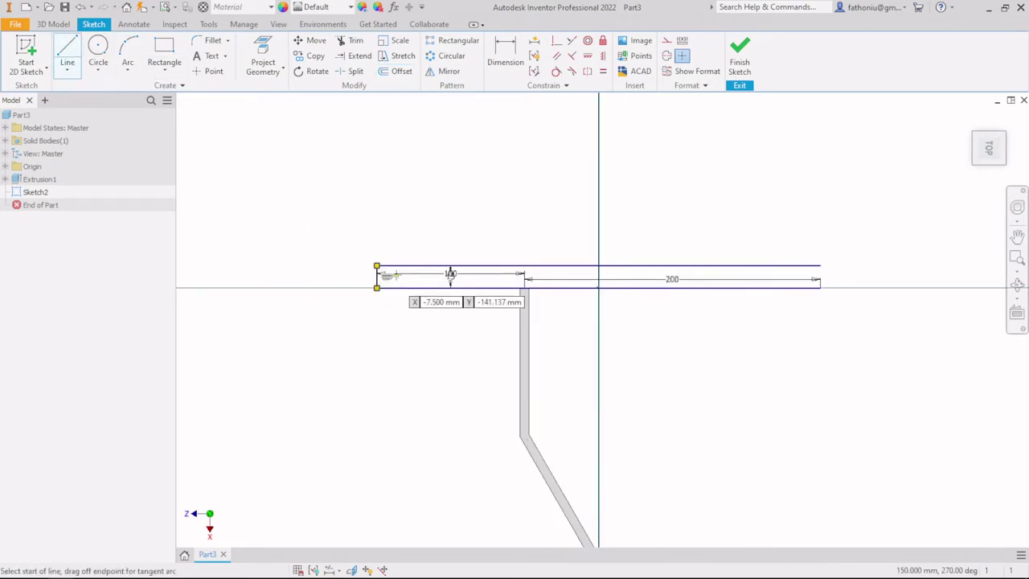
pyautogui.click(821, 287)
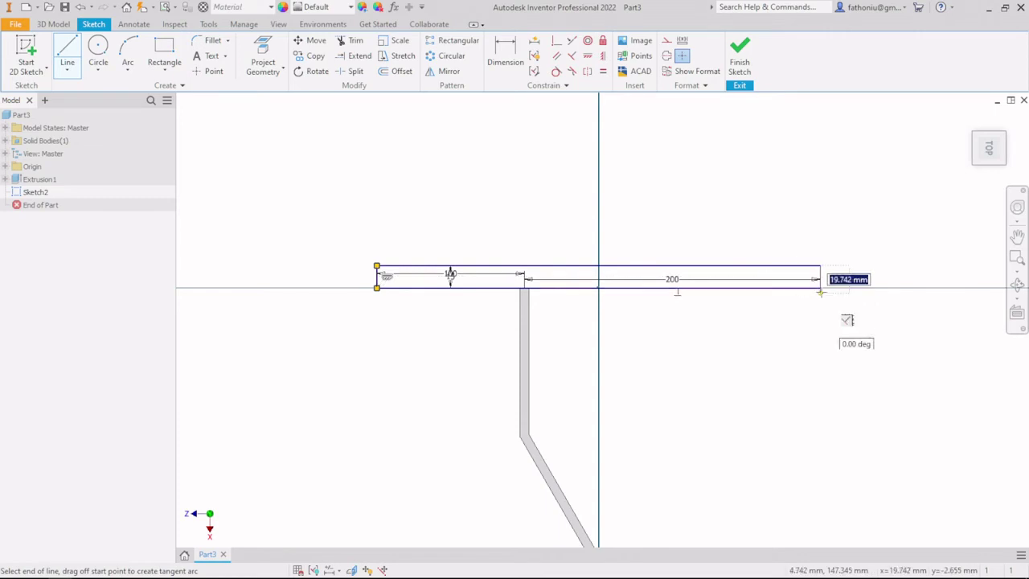
pyautogui.click(821, 290)
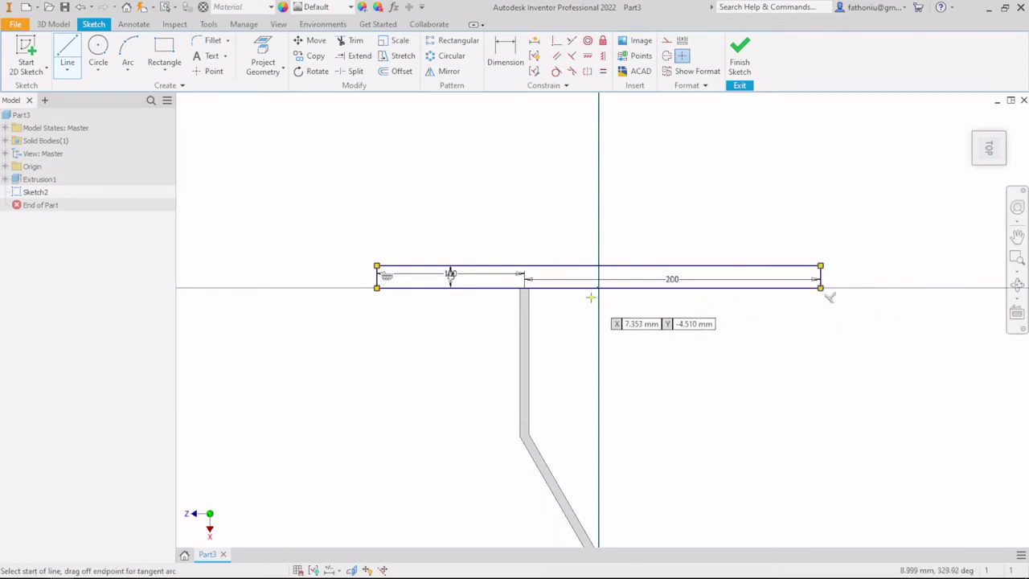
pyautogui.press('Escape')
pyautogui.scroll(-5, 576, 347)
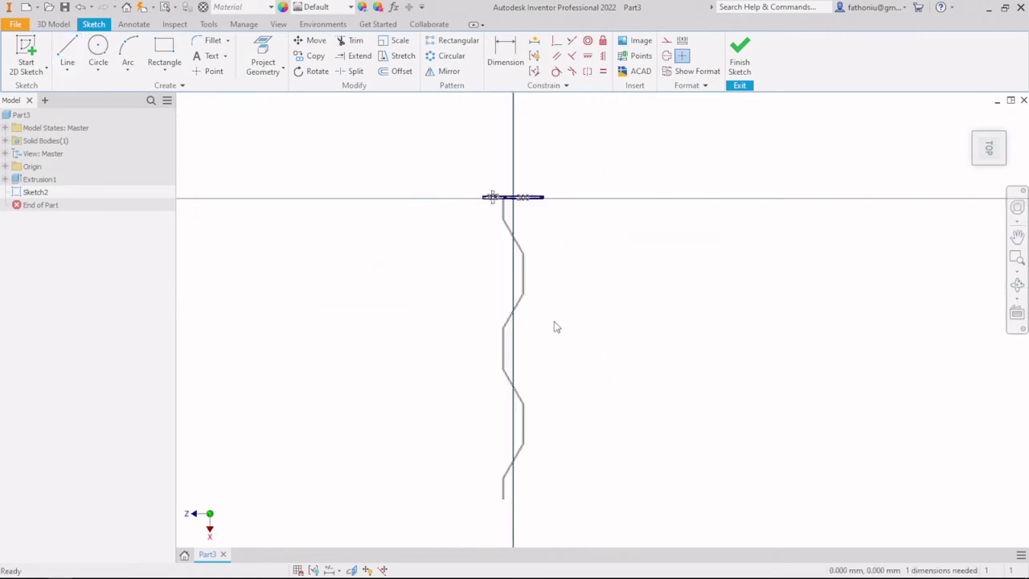
pyautogui.scroll(-3, 557, 329)
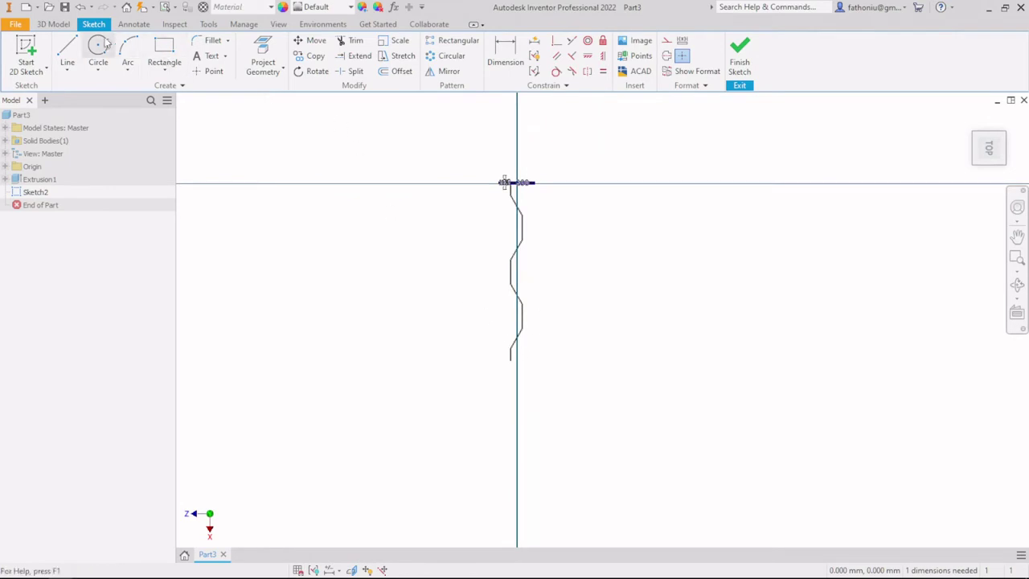
pyautogui.click(30, 49)
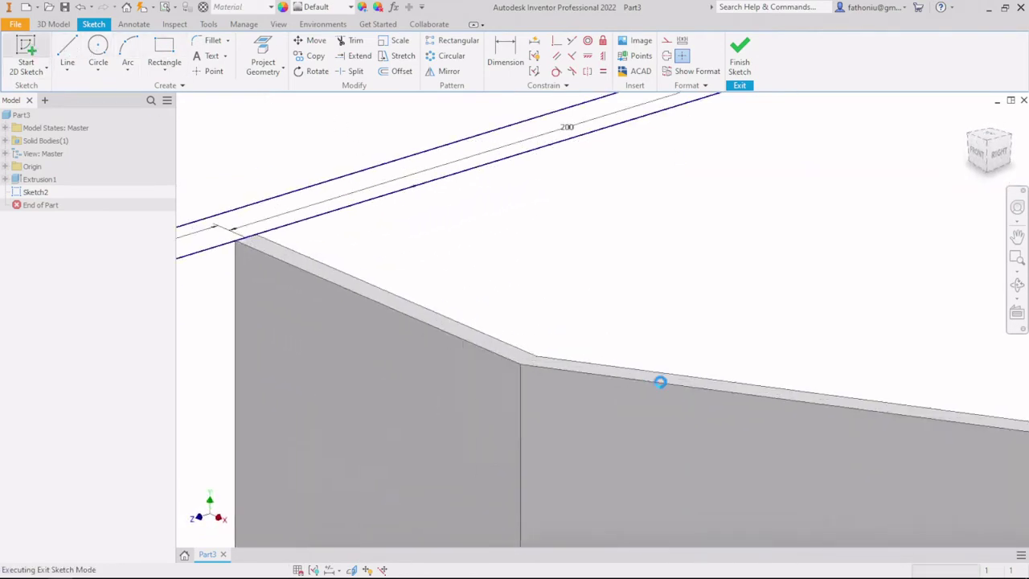
# Start another 2D sketch on the zigzag sheet's top face, selecting the face near its far end
pyautogui.scroll(5, 567, 184)
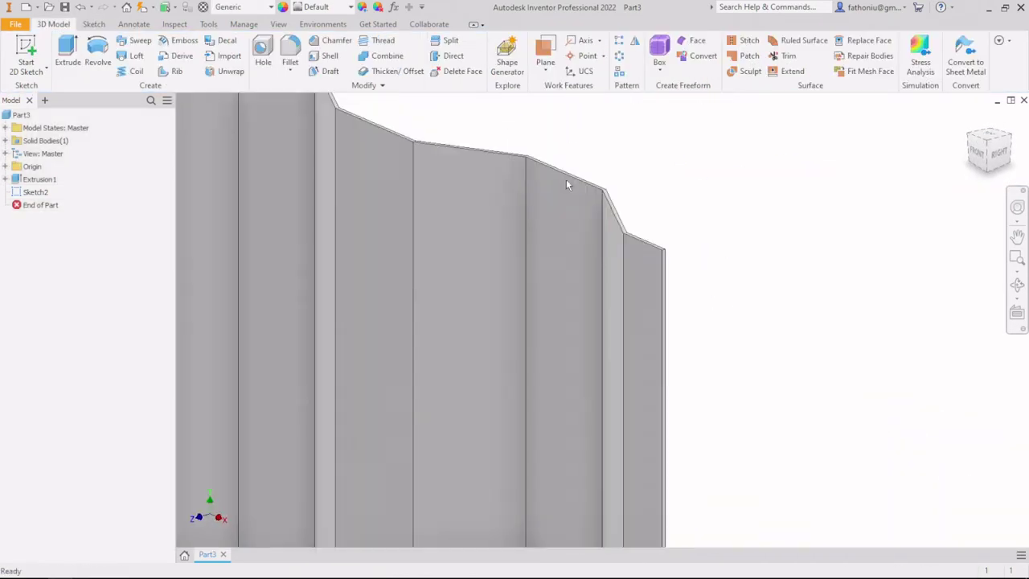
pyautogui.scroll(3, 644, 248)
pyautogui.click(648, 259)
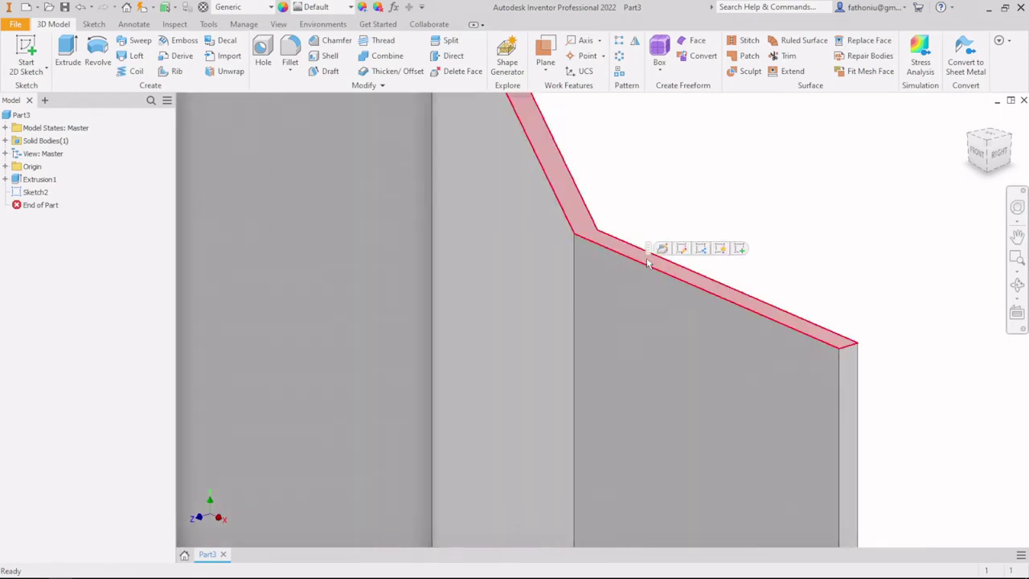
pyautogui.scroll(-4, 696, 277)
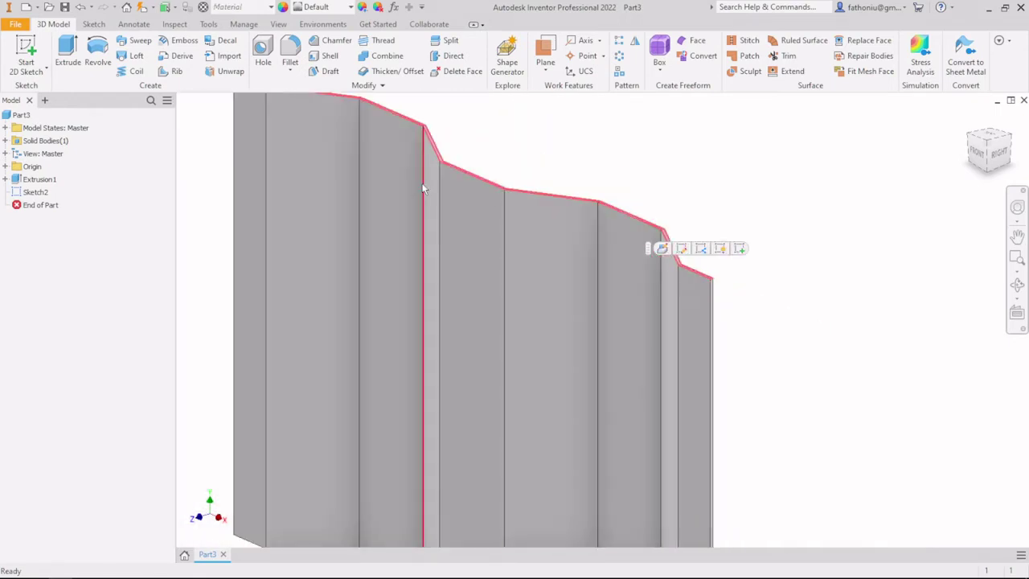
pyautogui.click(27, 47)
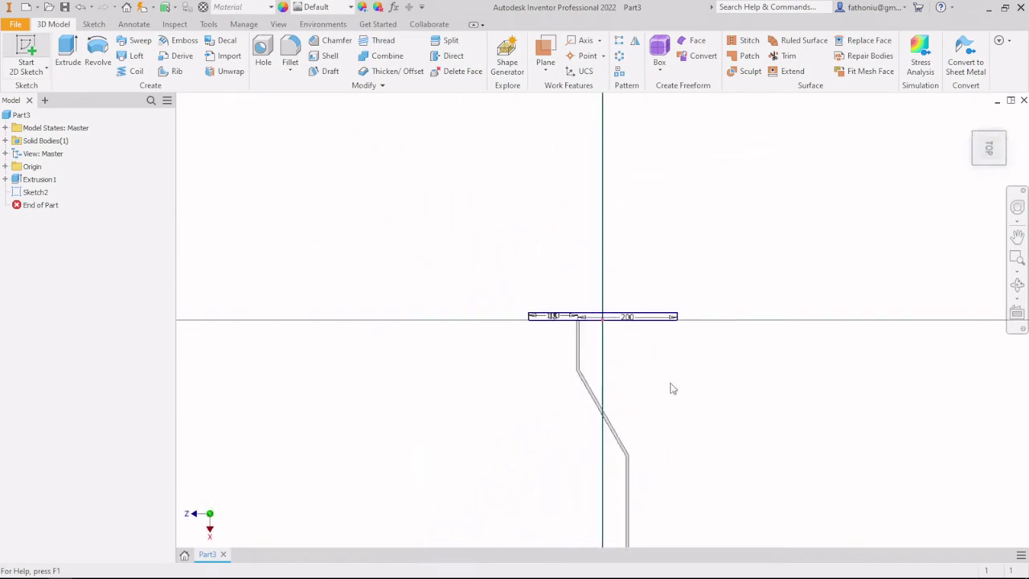
# Draw a 200 mm line from the midpoint of the zigzag sheet's far end edge, perpendicular to the sheet's end segment
pyautogui.scroll(-3, 585, 316)
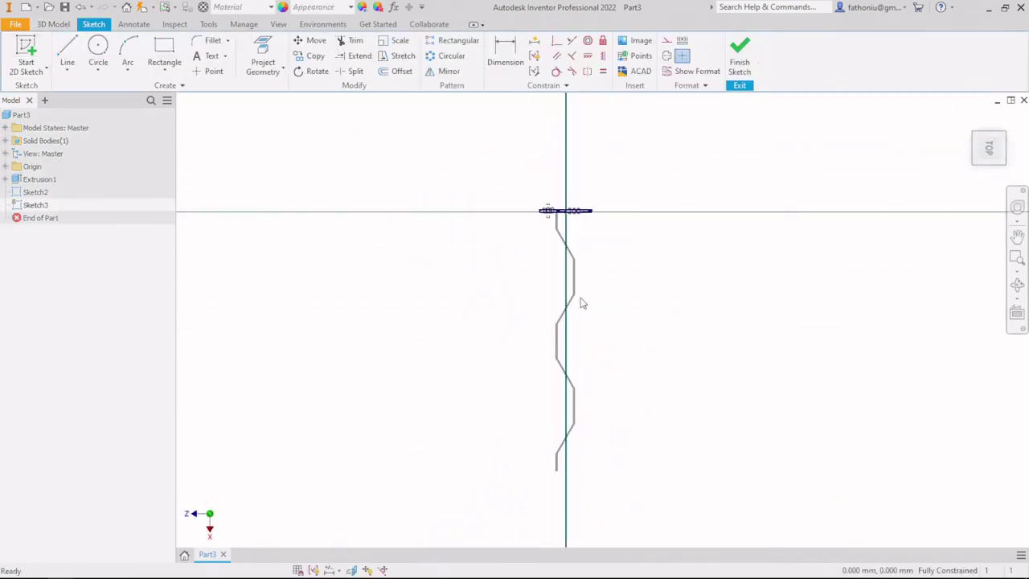
pyautogui.moveTo(591, 444); pyautogui.dragTo(552, 333, button='middle')
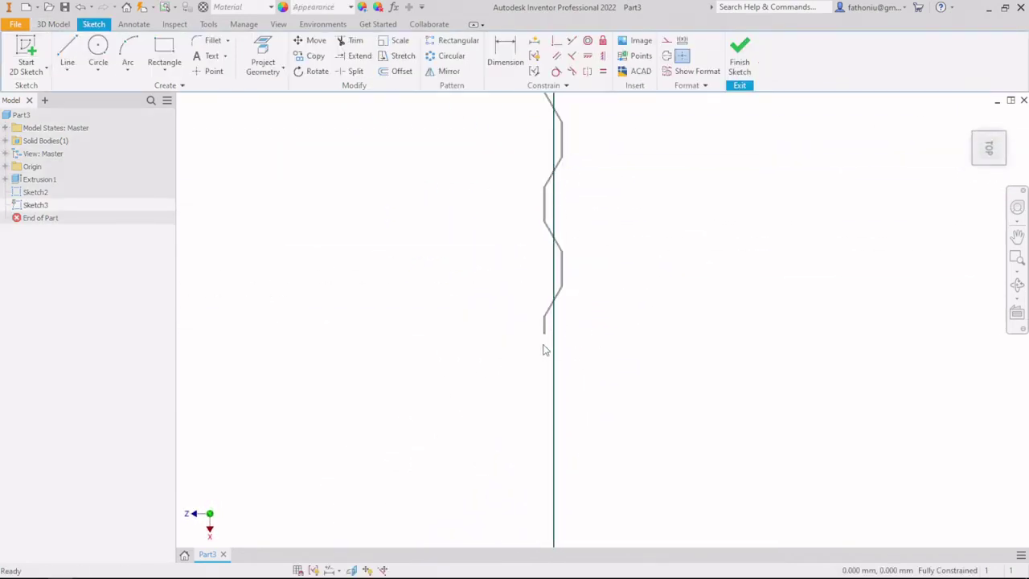
pyautogui.click(66, 52)
pyautogui.scroll(5, 546, 326)
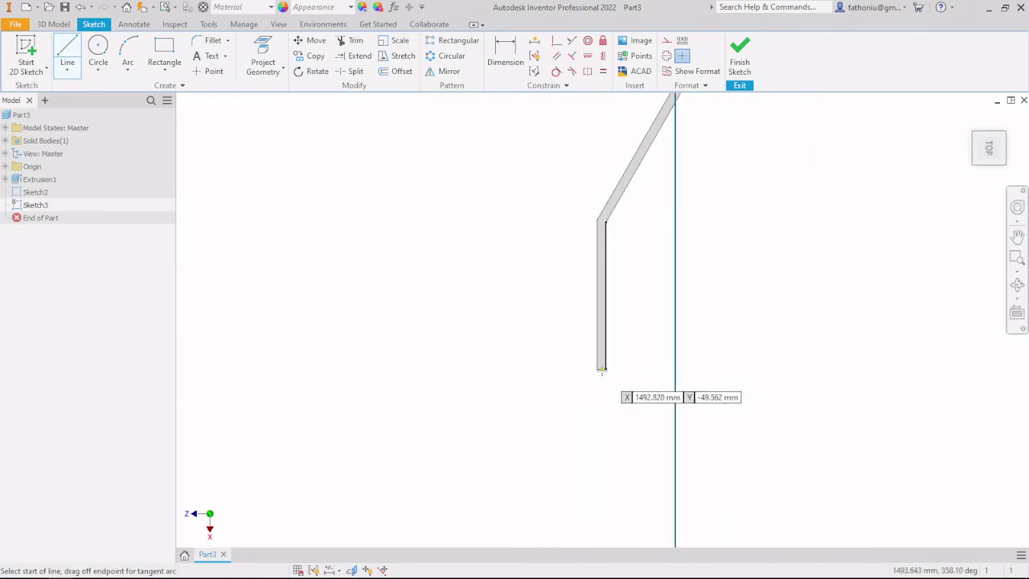
pyautogui.scroll(1, 602, 369)
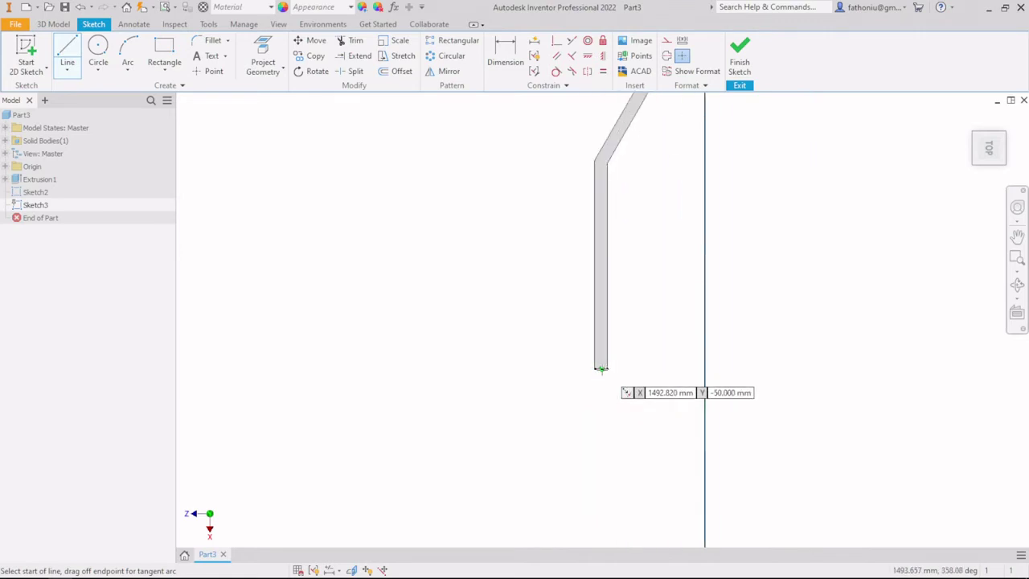
pyautogui.click(602, 369)
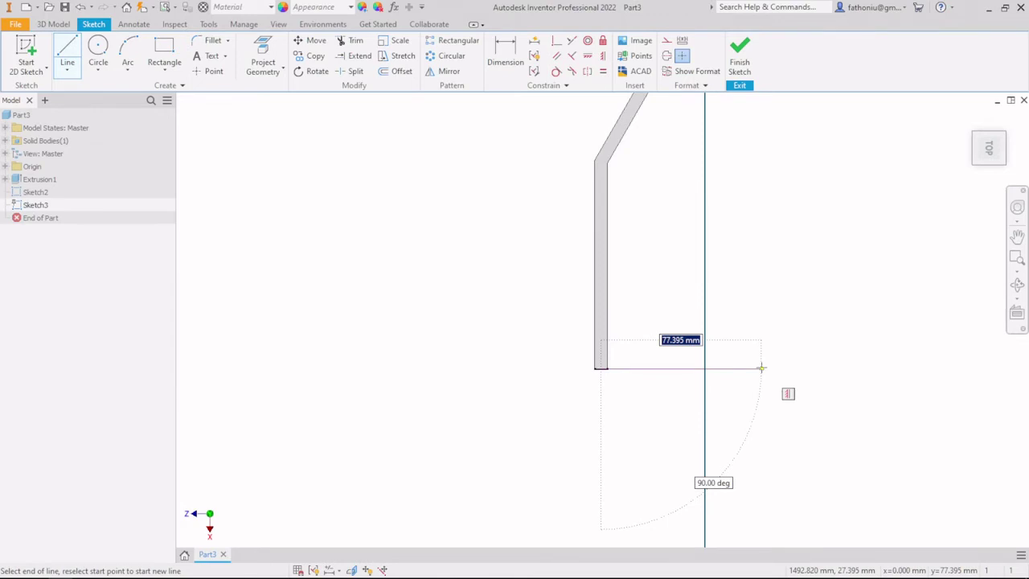
pyautogui.write('200')
pyautogui.press('Return')
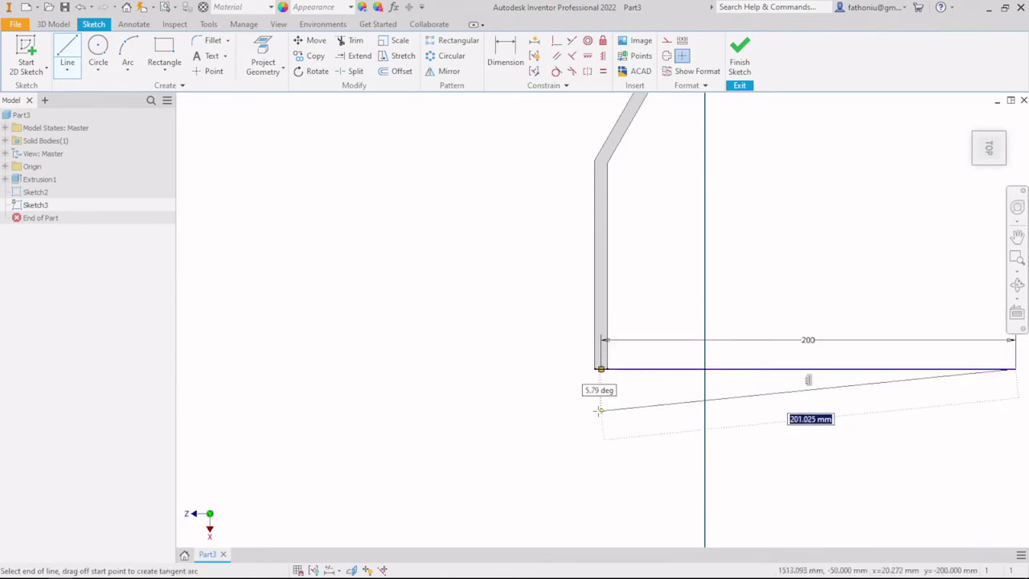
pyautogui.press('Escape')
# Try to draw a 100 mm line from the 200 mm line's start point in the opposite direction, and undo it
pyautogui.click(67, 50)
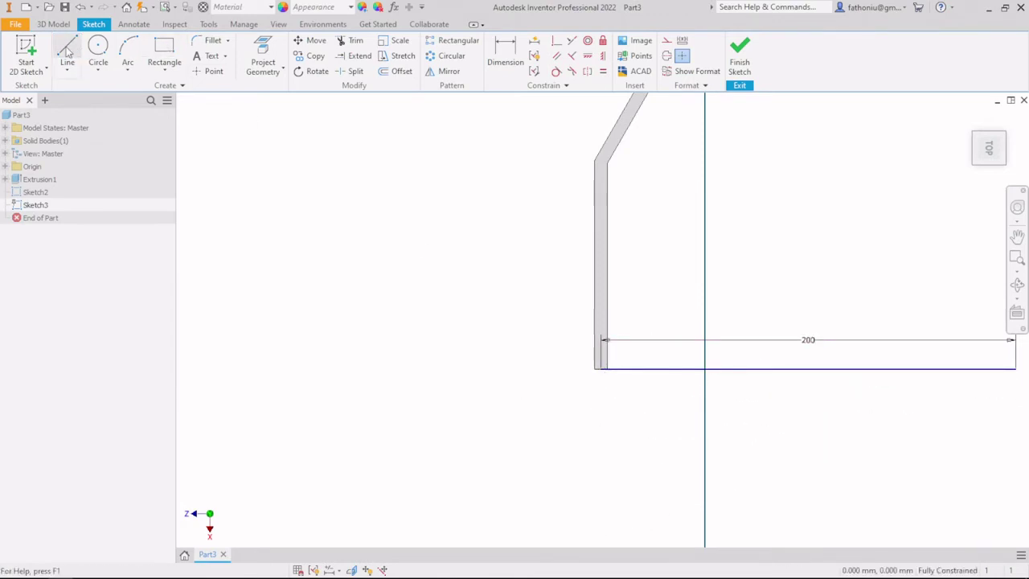
pyautogui.click(596, 369)
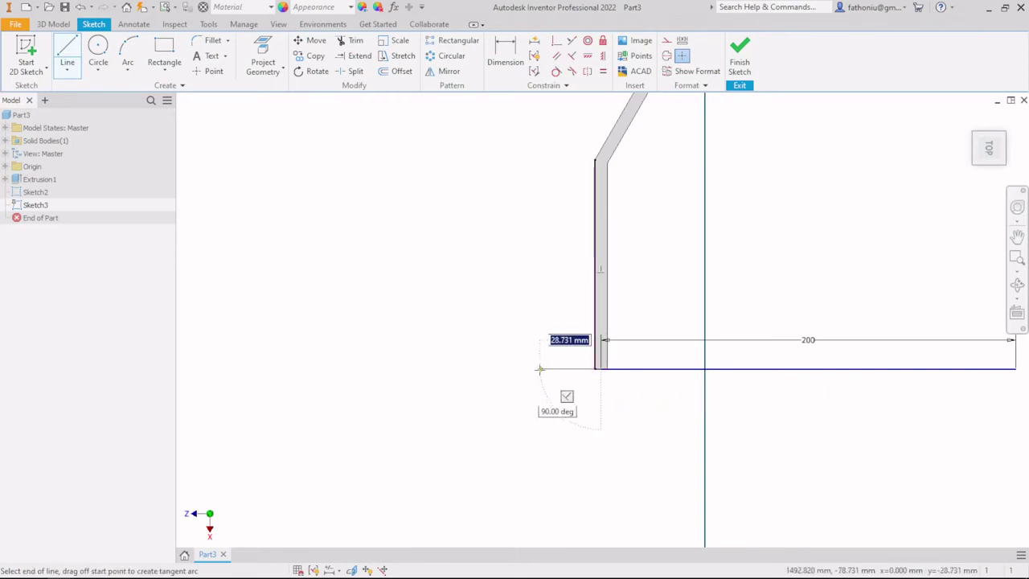
pyautogui.write('1')
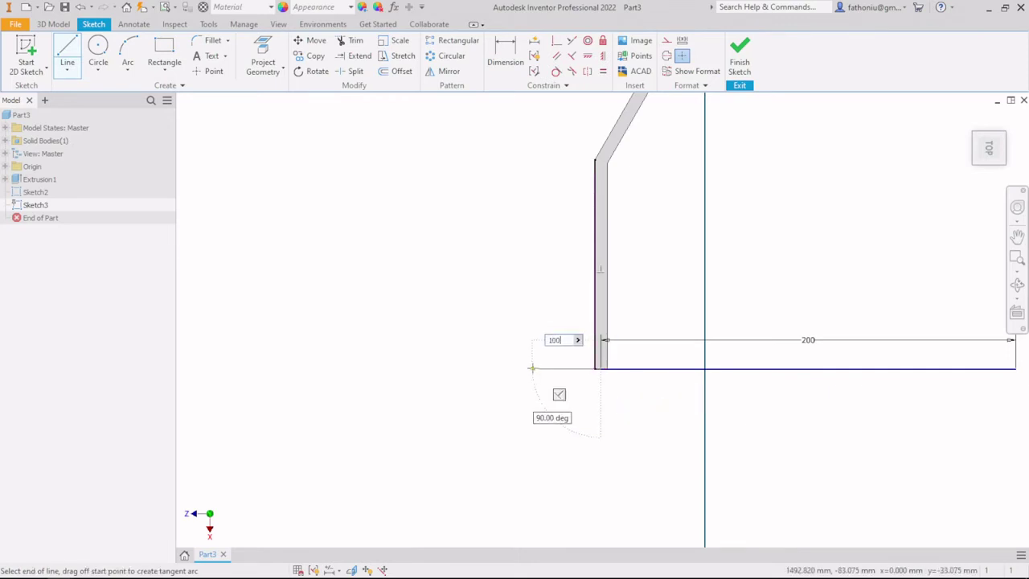
pyautogui.write('00')
pyautogui.press('Return')
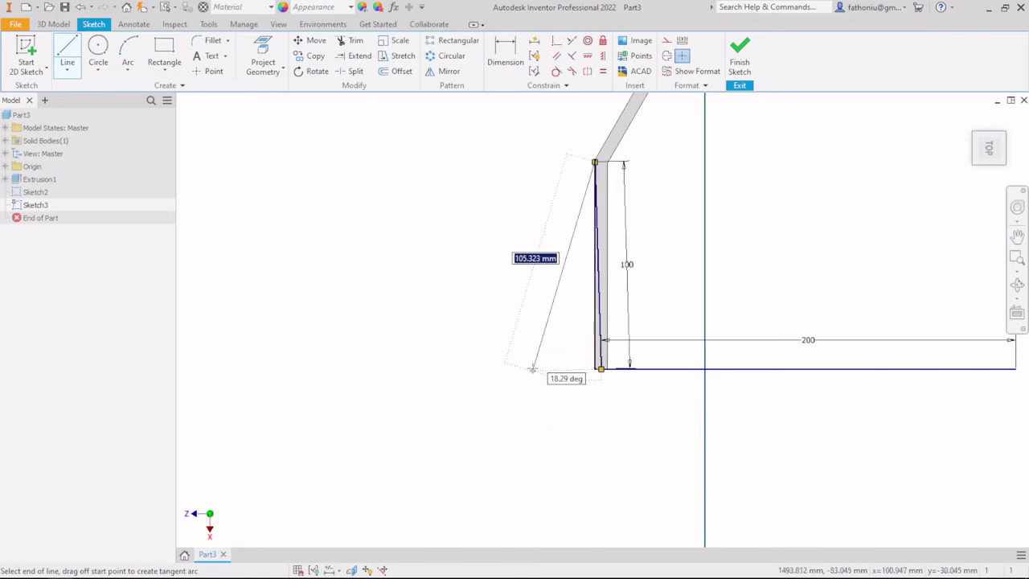
pyautogui.click(81, 7)
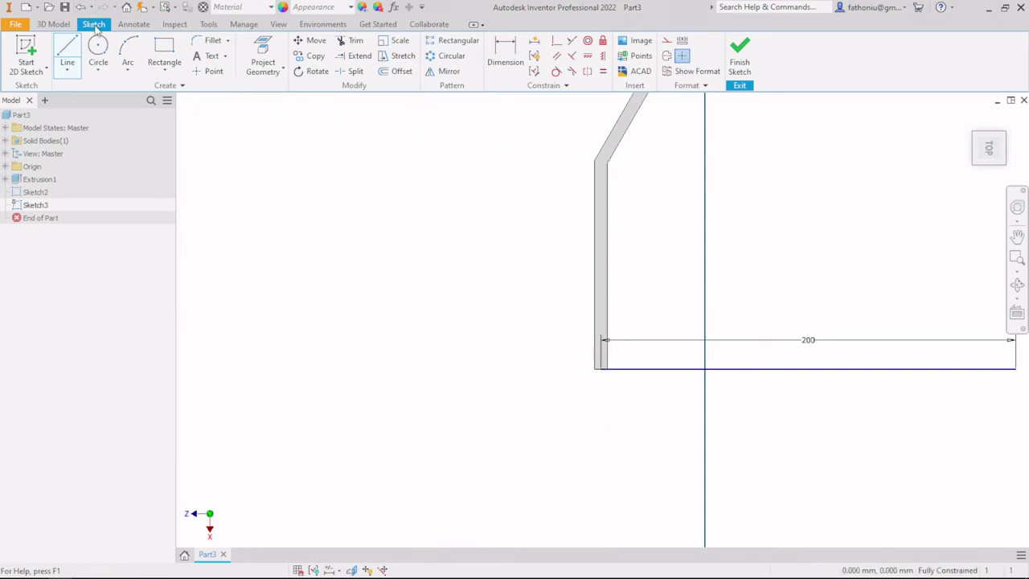
# Draw a 100 mm line from the same end-edge midpoint, in line with and opposite to the 200 mm line
pyautogui.click(67, 50)
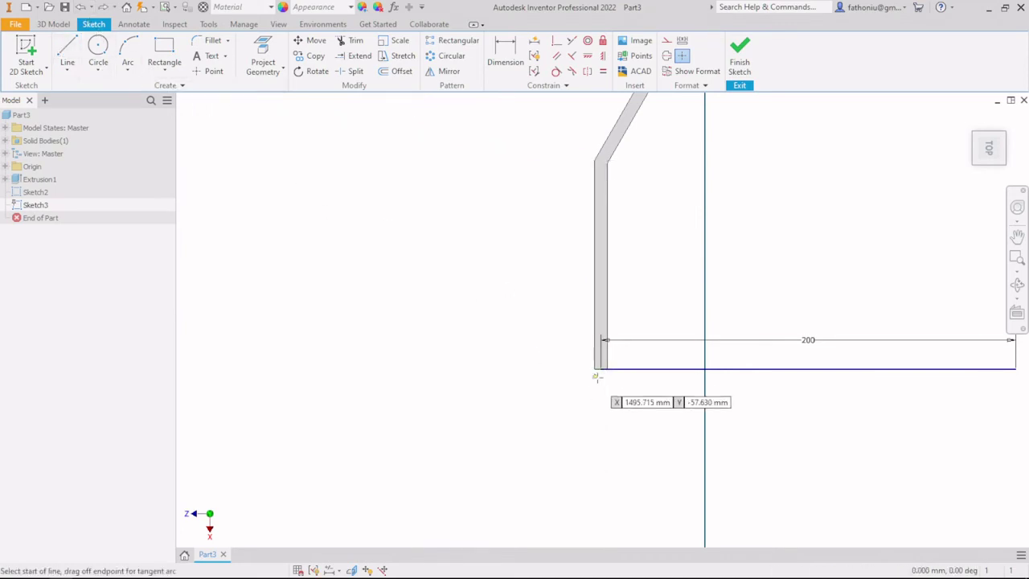
pyautogui.click(596, 368)
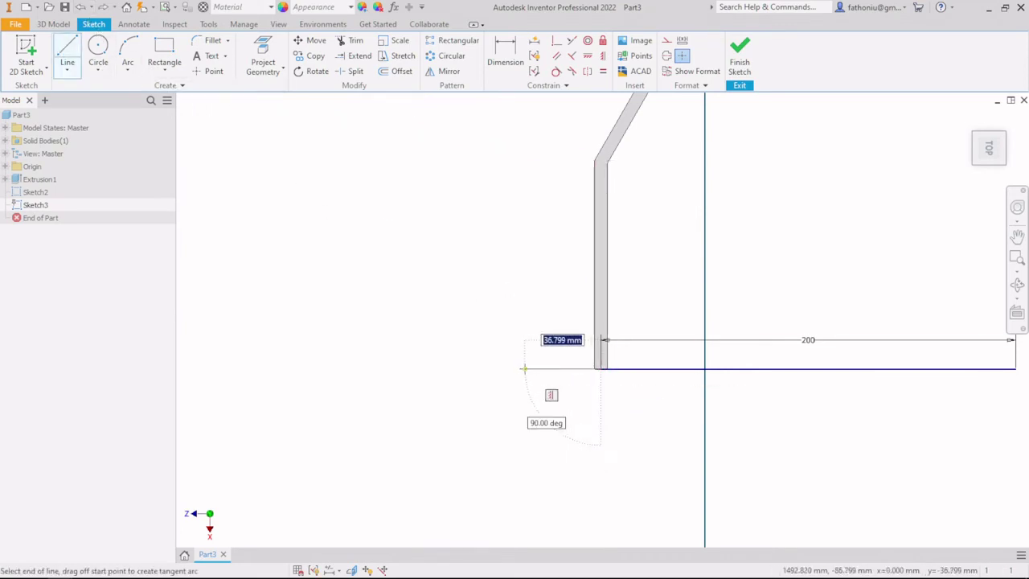
pyautogui.write('100')
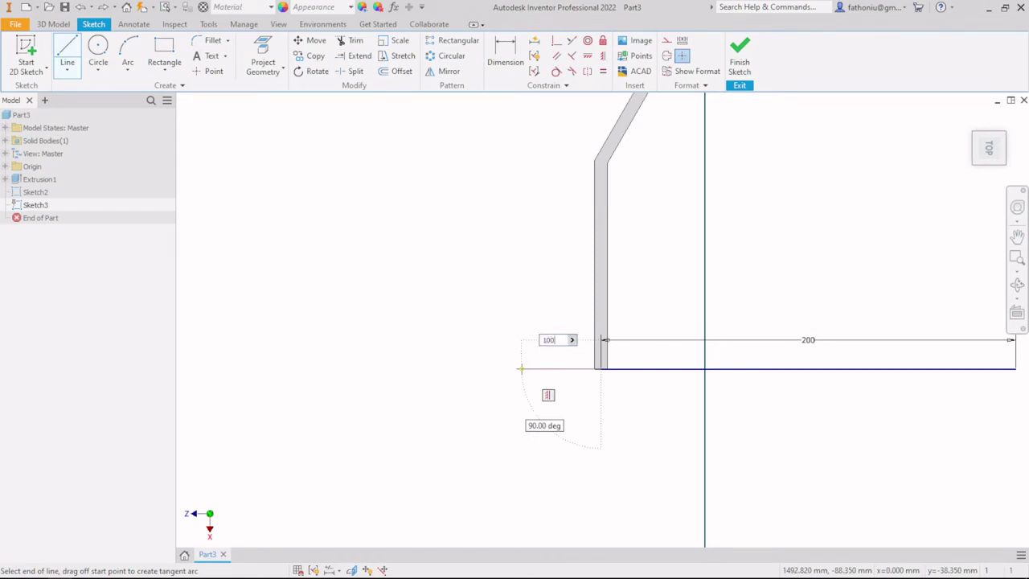
pyautogui.press('Tab')
pyautogui.scroll(-4, 521, 369)
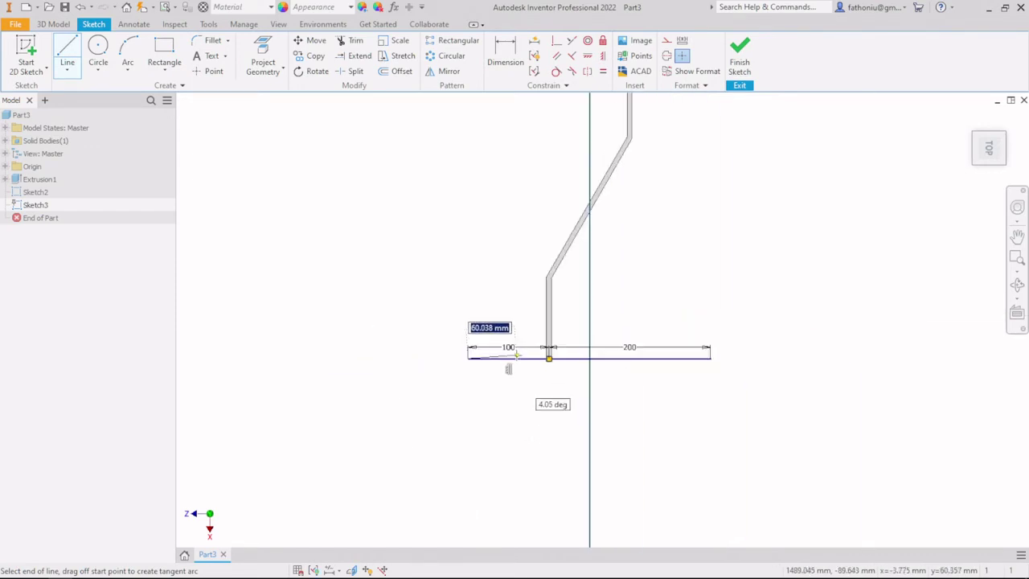
pyautogui.press('Escape')
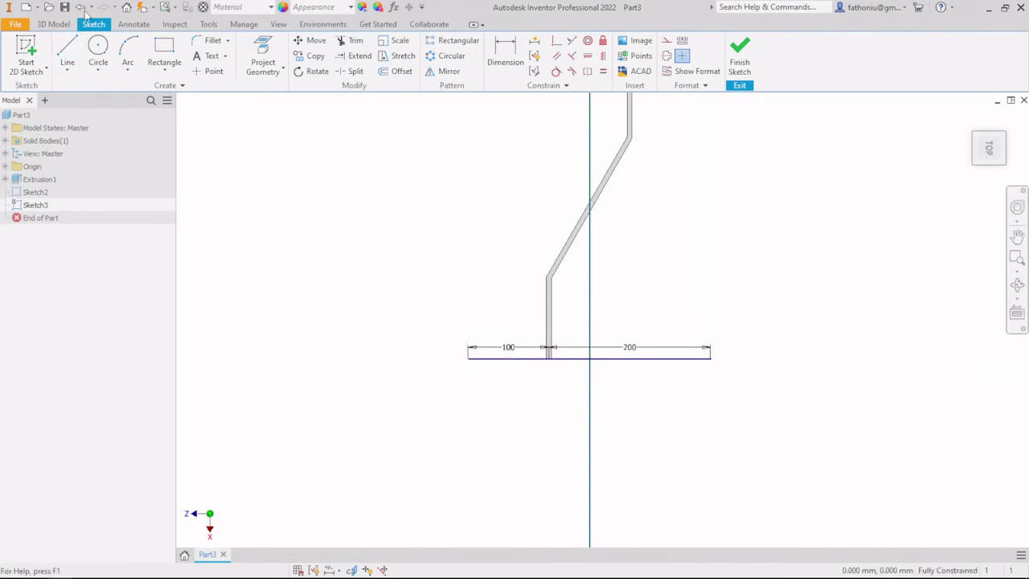
# Draw a 300 × 15 mm rectangle along the combined 100 mm and 200 mm lines, outward from the zigzag's end
pyautogui.click(164, 53)
pyautogui.click(468, 358)
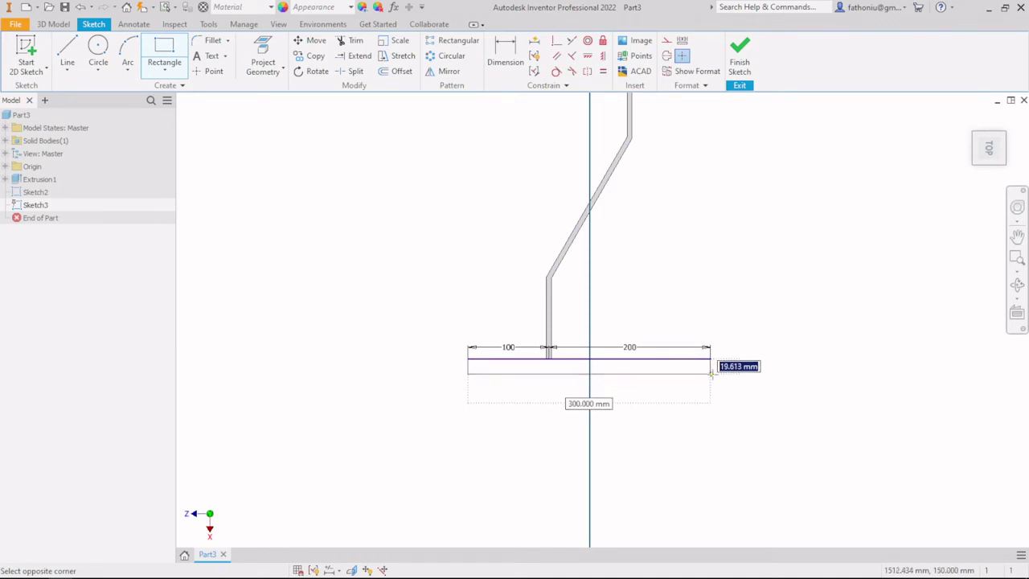
pyautogui.write('15')
pyautogui.press('Tab')
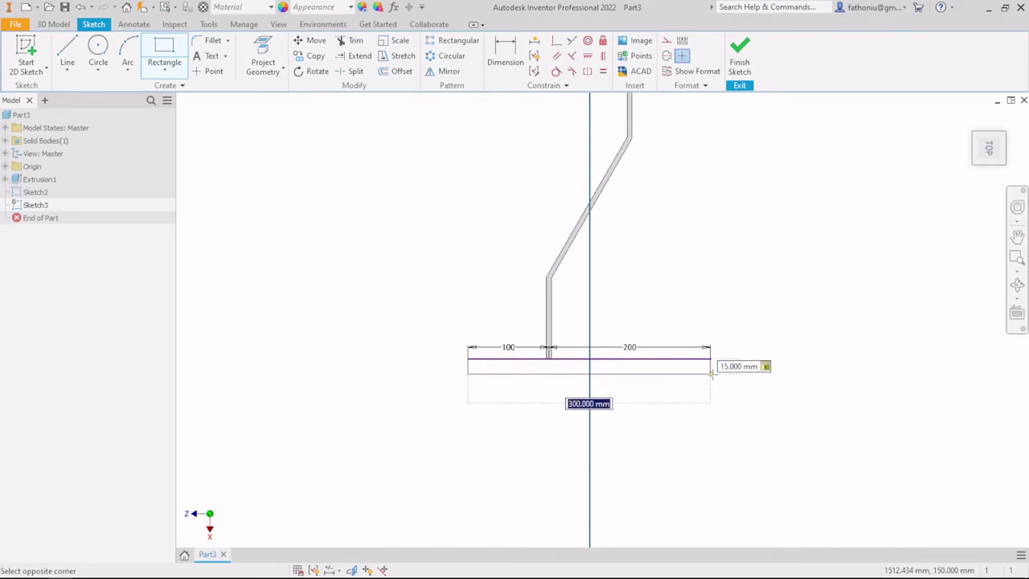
pyautogui.press('Return')
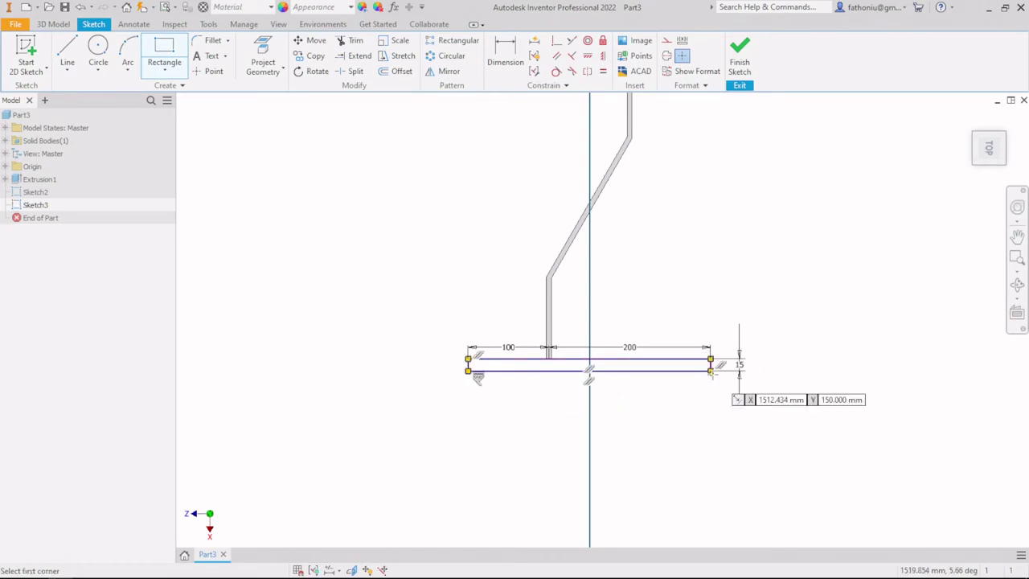
pyautogui.press('Escape')
# Try to delete the 100 mm and 200 mm lines with a window selection around them, and undo the deletion
pyautogui.moveTo(428, 345); pyautogui.dragTo(766, 368)
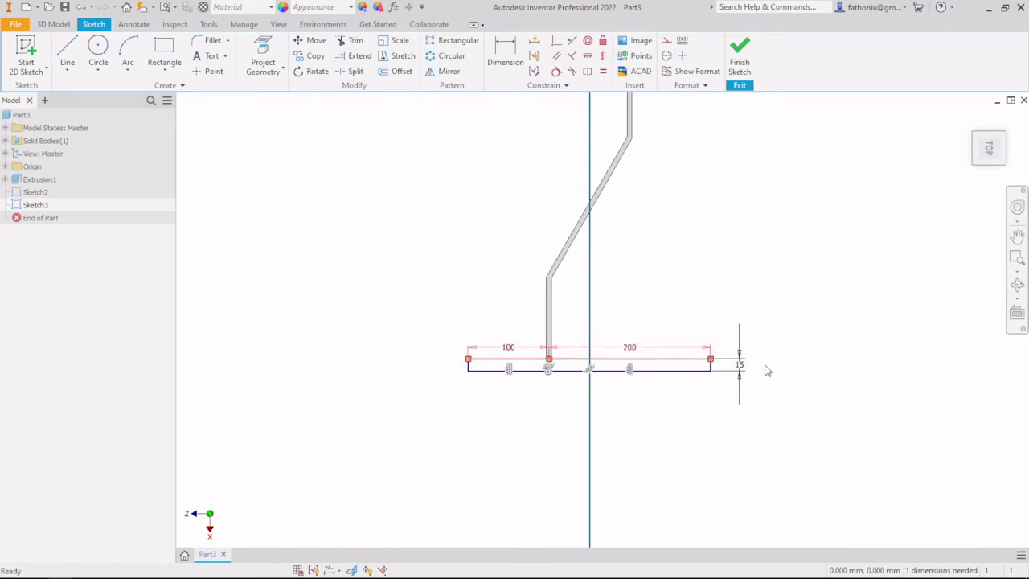
pyautogui.press('Delete')
pyautogui.hotkey('ctrl', 'z')
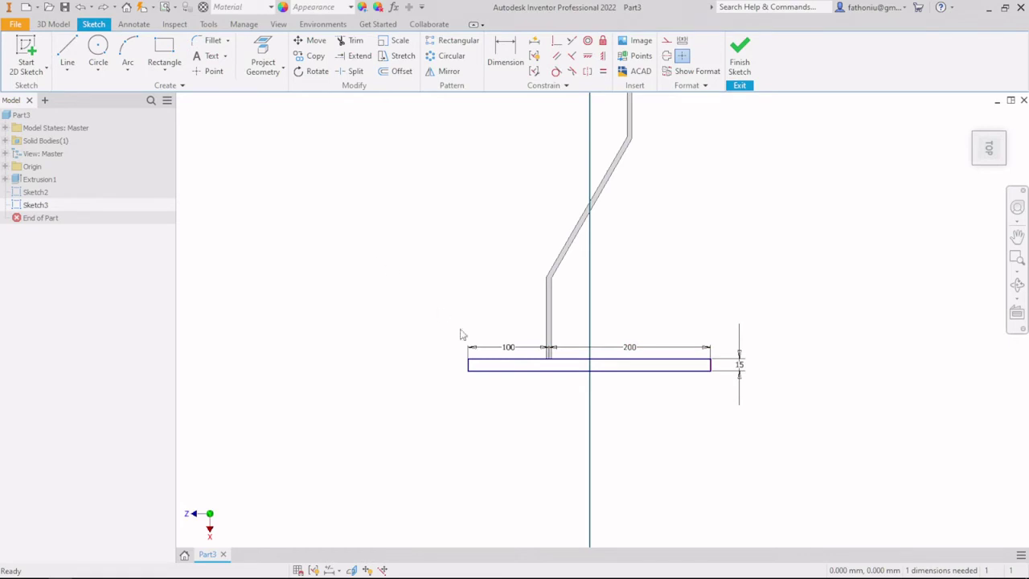
# Delete the 100 mm and 200 mm construction lines overlapping the flange rectangle, and finish the sketch
pyautogui.click(496, 366)
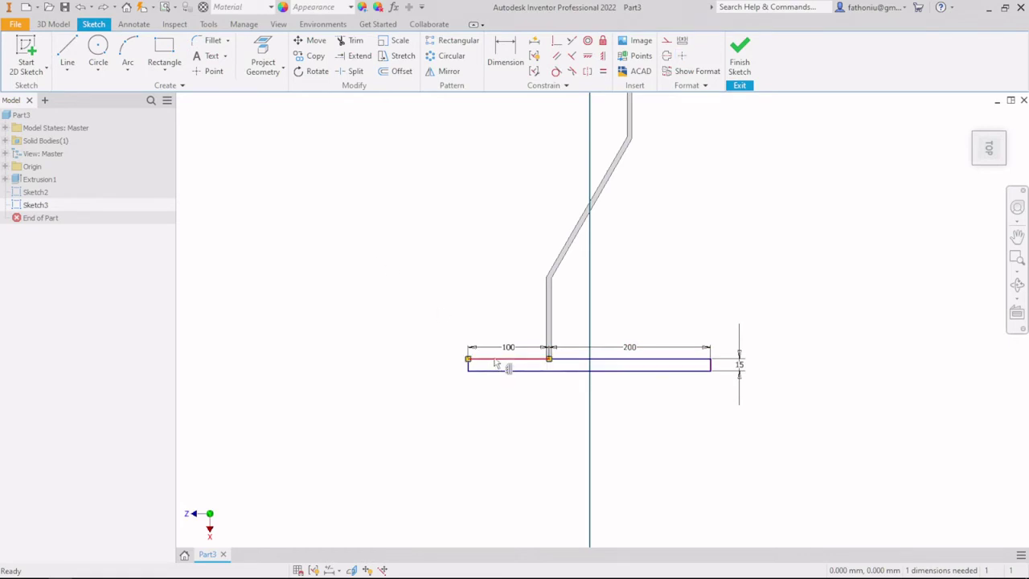
pyautogui.press('Delete')
pyautogui.press('Delete')
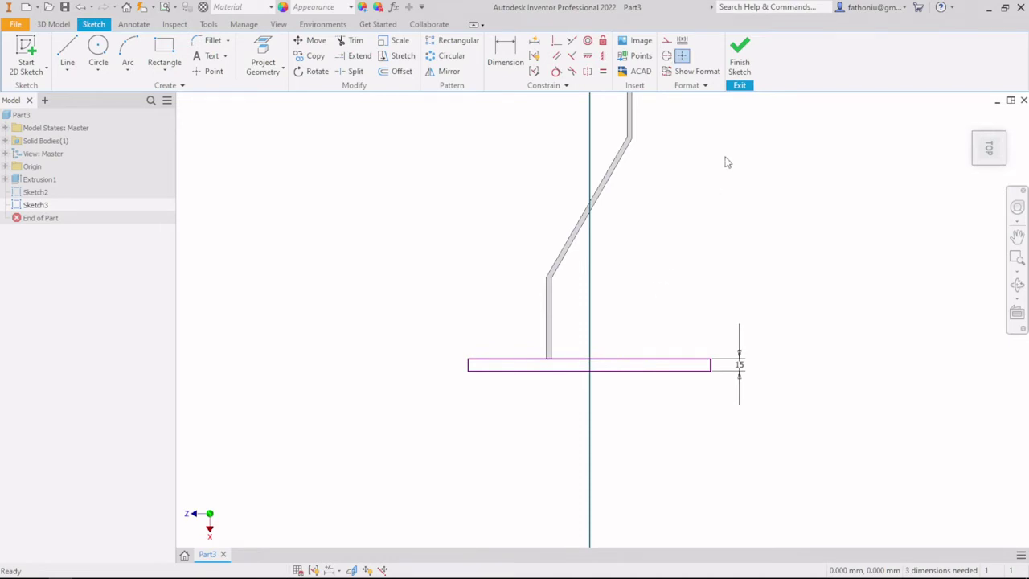
pyautogui.click(739, 54)
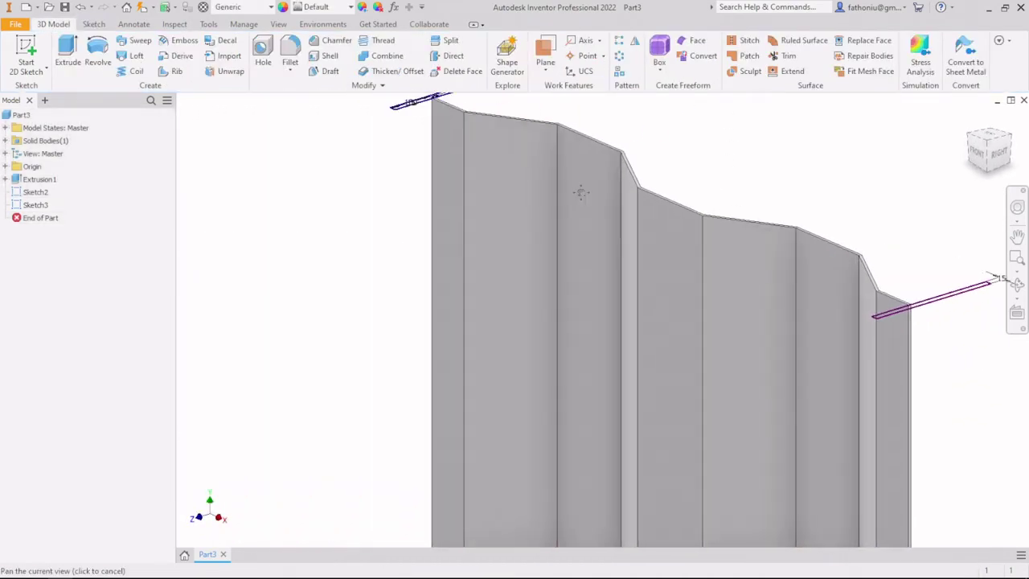
# Extrude the first end flange rectangle 1000 mm in the flipped direction, down along the zigzag sheet, joining it to the body
pyautogui.moveTo(253, 201); pyautogui.dragTo(246, 236)
pyautogui.click(67, 54)
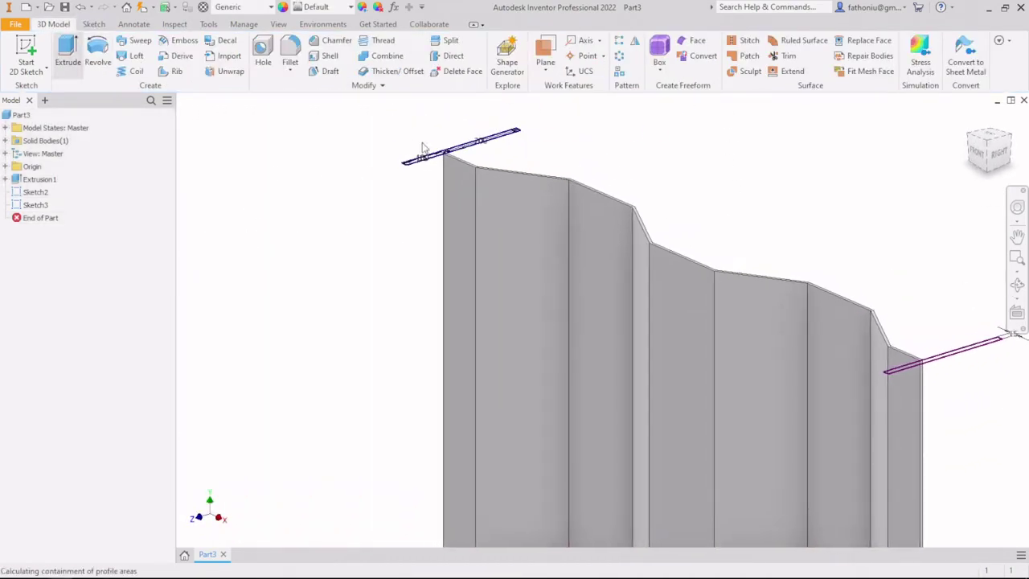
pyautogui.click(438, 165)
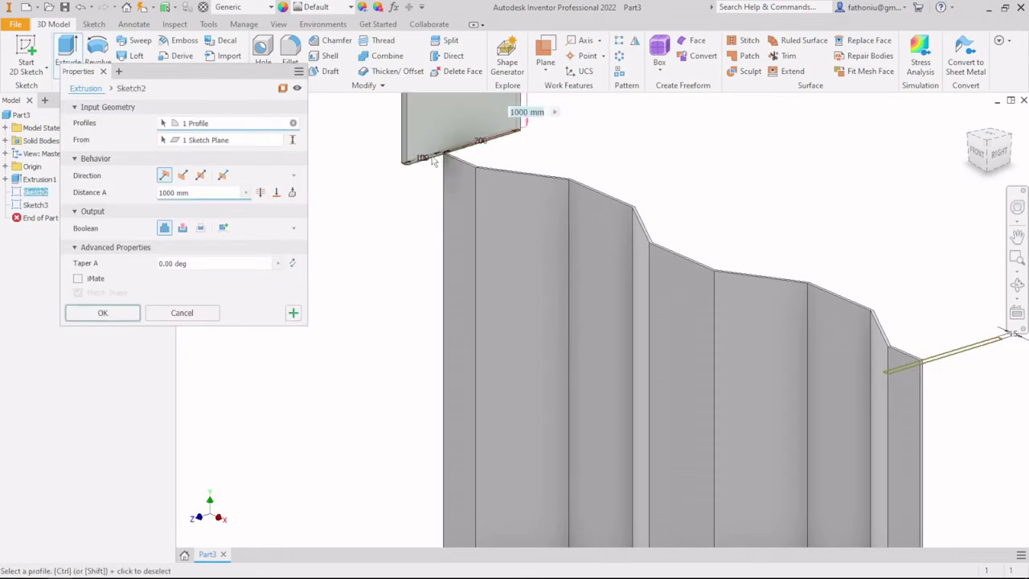
pyautogui.click(183, 175)
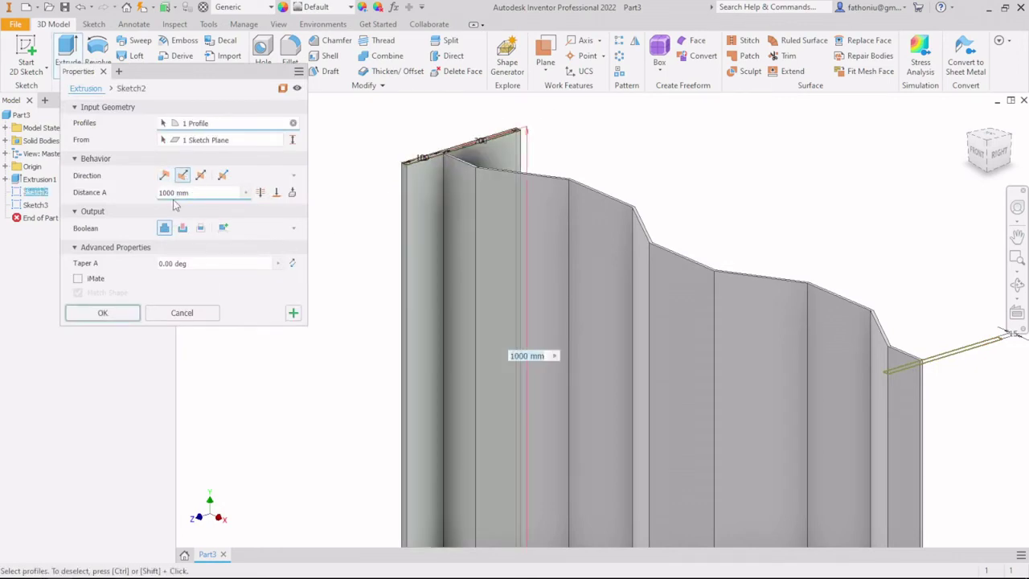
pyautogui.click(121, 313)
# Extrude the second flange rectangle at the sheet's far end 1000 mm in the flipped direction, joined to the body
pyautogui.keyDown('shift'); pyautogui.moveTo(273, 344); pyautogui.dragTo(523, 306, button='middle'); pyautogui.keyUp('shift')
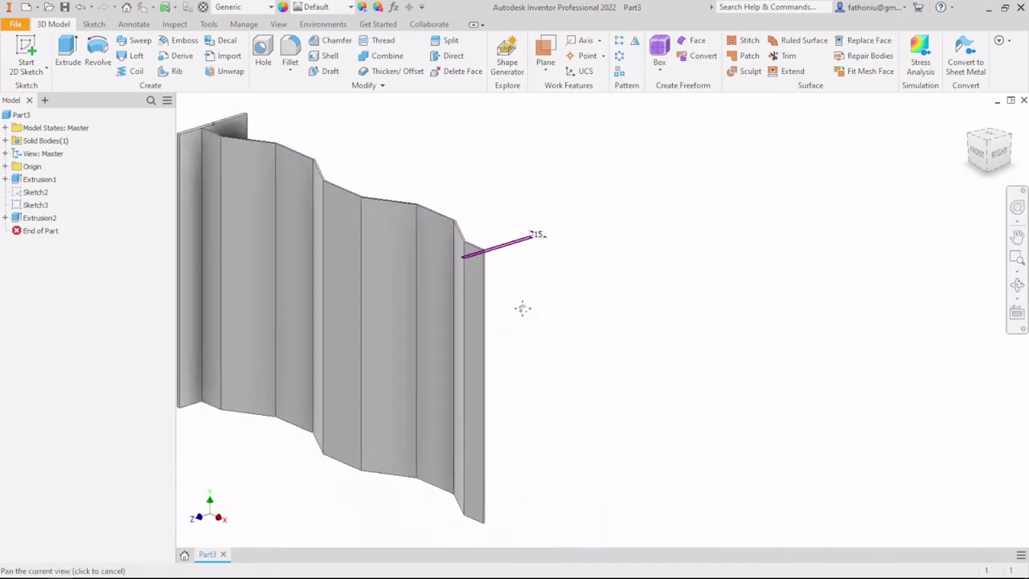
pyautogui.click(67, 54)
pyautogui.scroll(3, 462, 233)
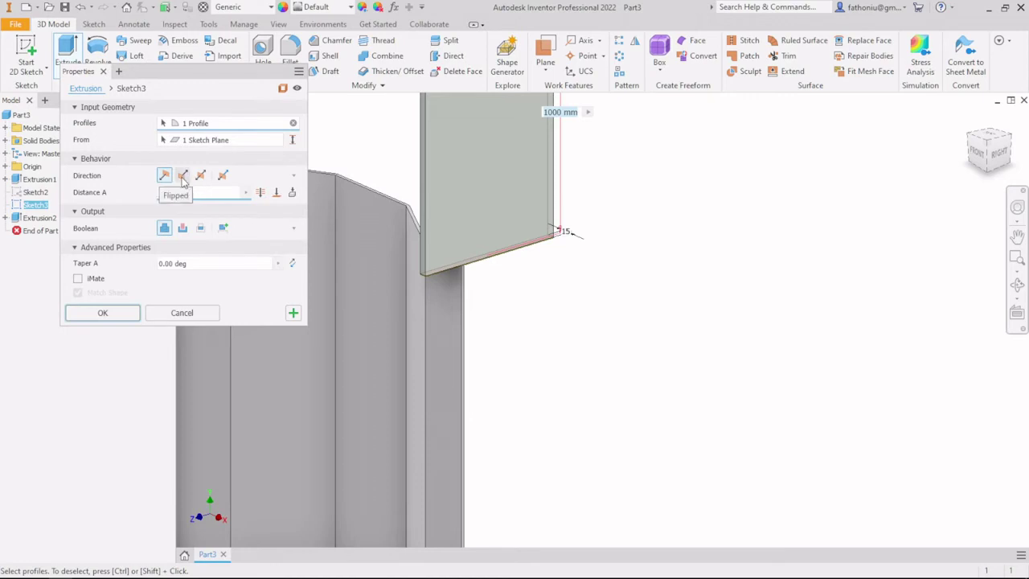
pyautogui.click(183, 177)
pyautogui.click(121, 316)
# Start another 2D sketch on the flanged zigzag part
pyautogui.scroll(-4, 445, 305)
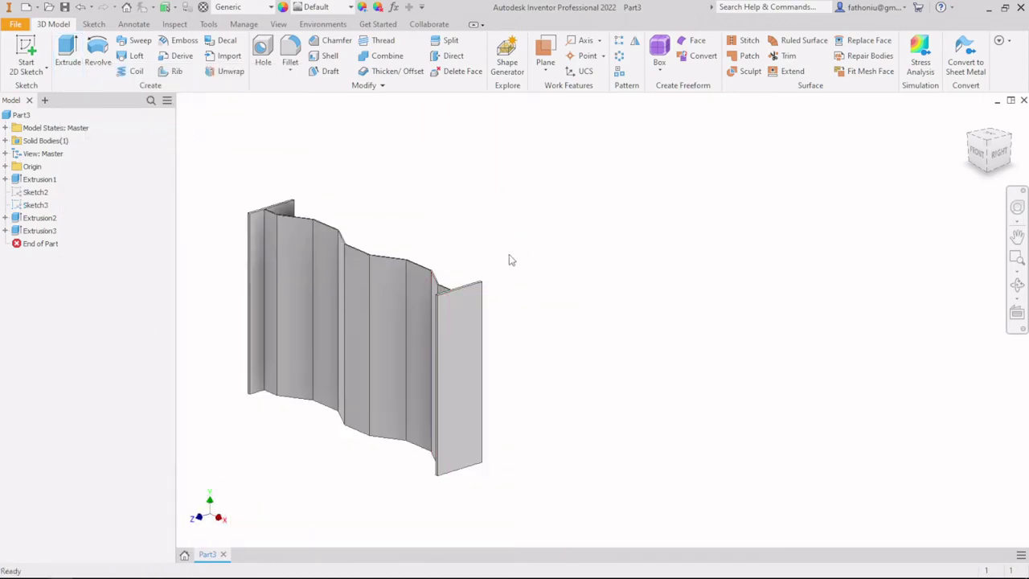
pyautogui.moveTo(509, 259); pyautogui.dragTo(597, 287, button='middle')
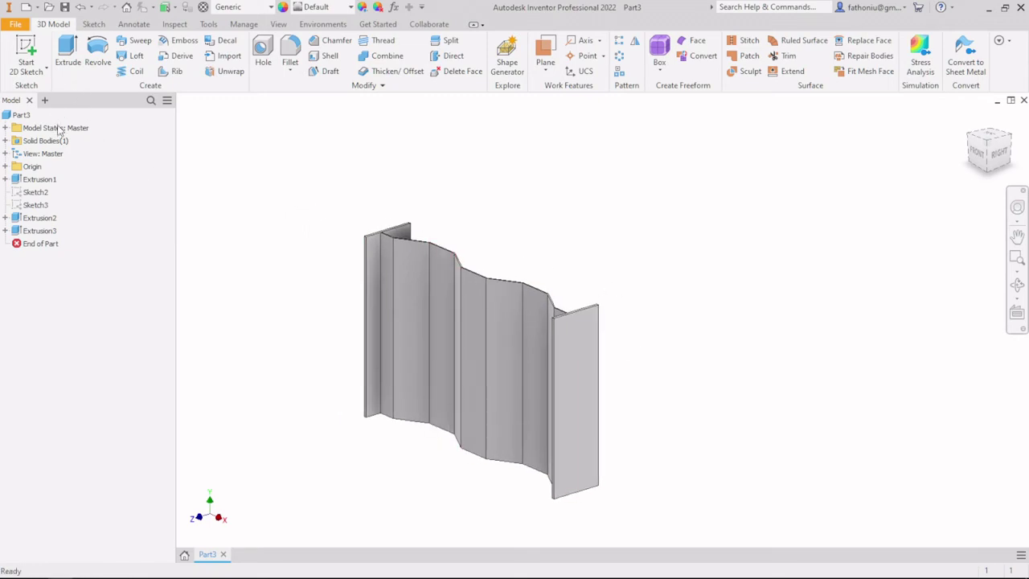
pyautogui.click(30, 48)
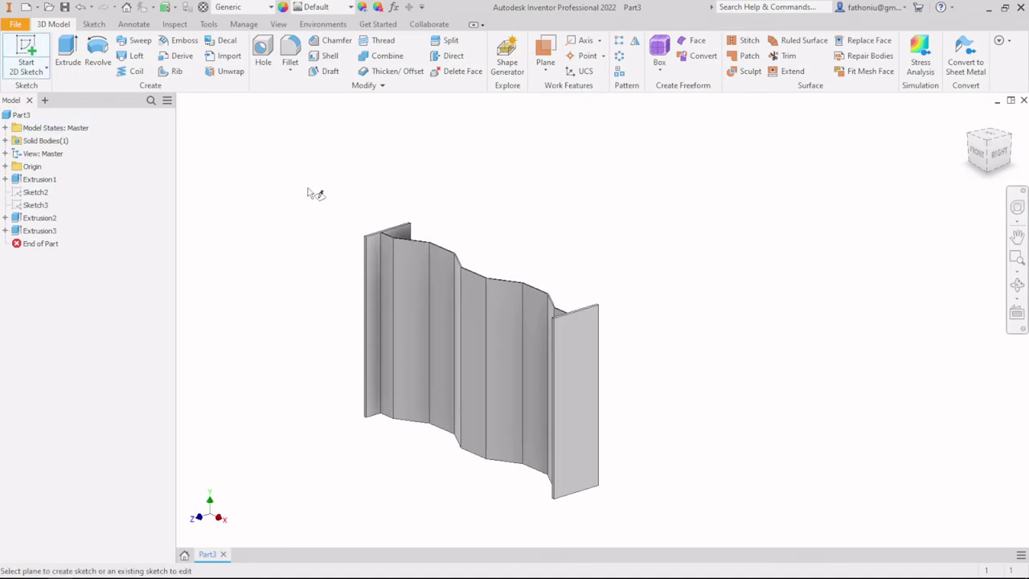
# Sketch a rectangle on the top face of the corrugated panel, spanning opposite outer corners of the two end plates
pyautogui.scroll(4, 443, 249)
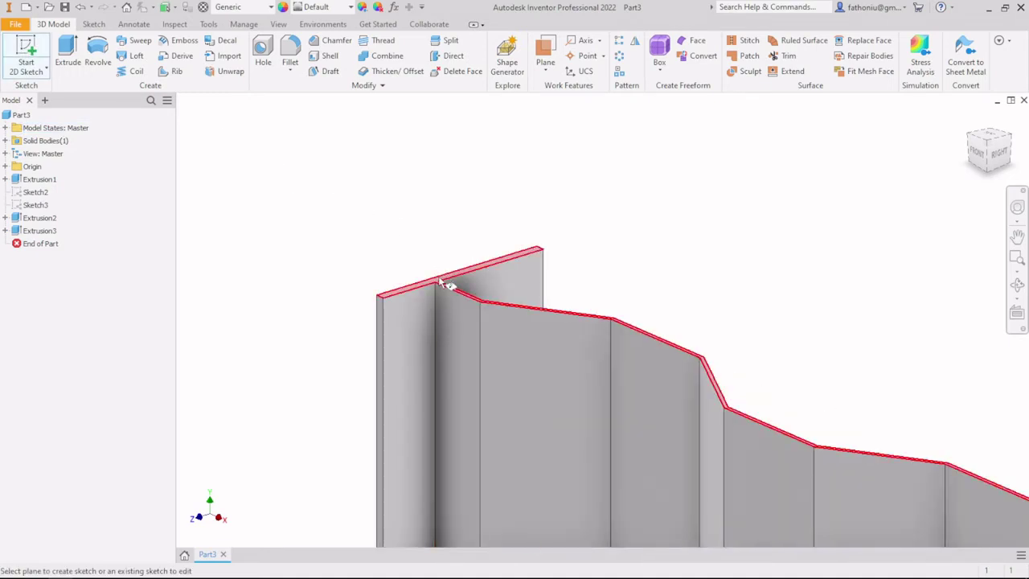
pyautogui.click(440, 280)
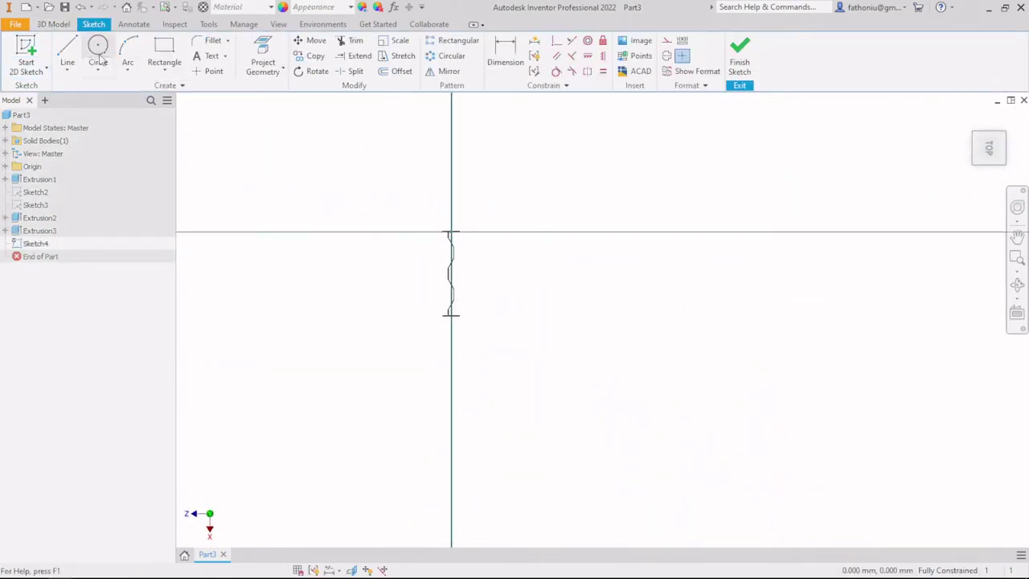
pyautogui.click(167, 50)
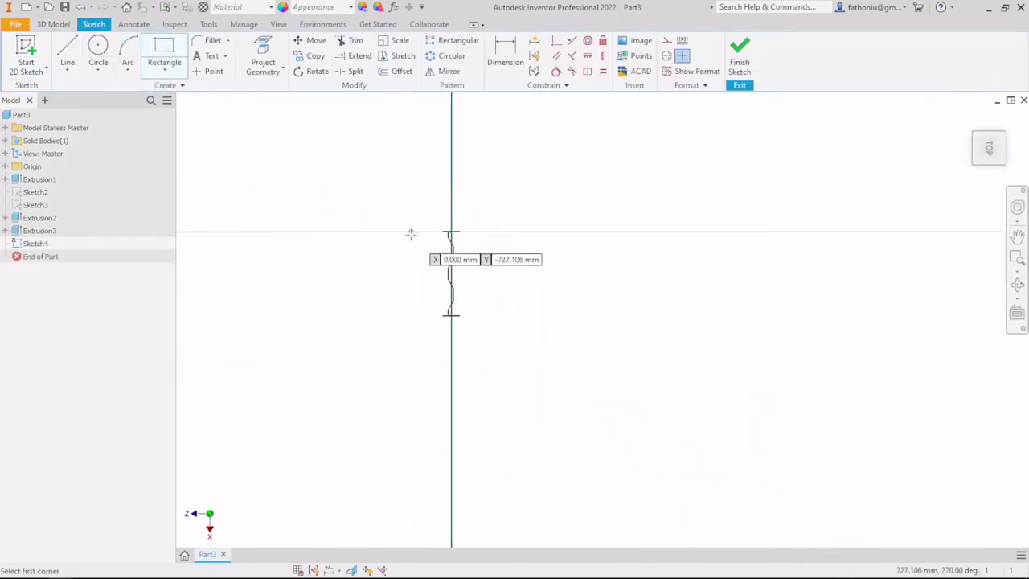
pyautogui.scroll(3, 418, 237)
pyautogui.scroll(3, 446, 230)
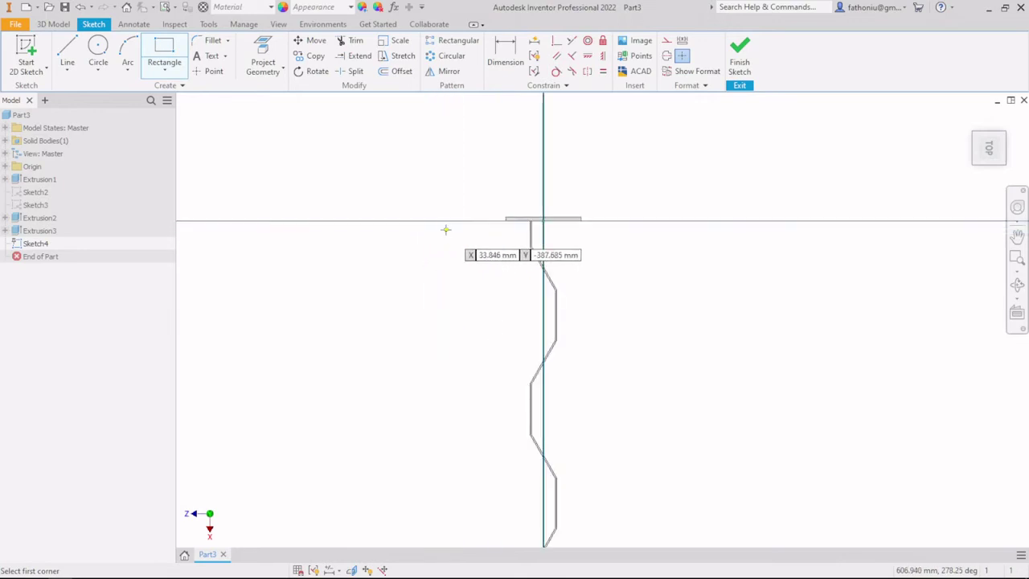
pyautogui.click(506, 217)
pyautogui.scroll(-5, 533, 213)
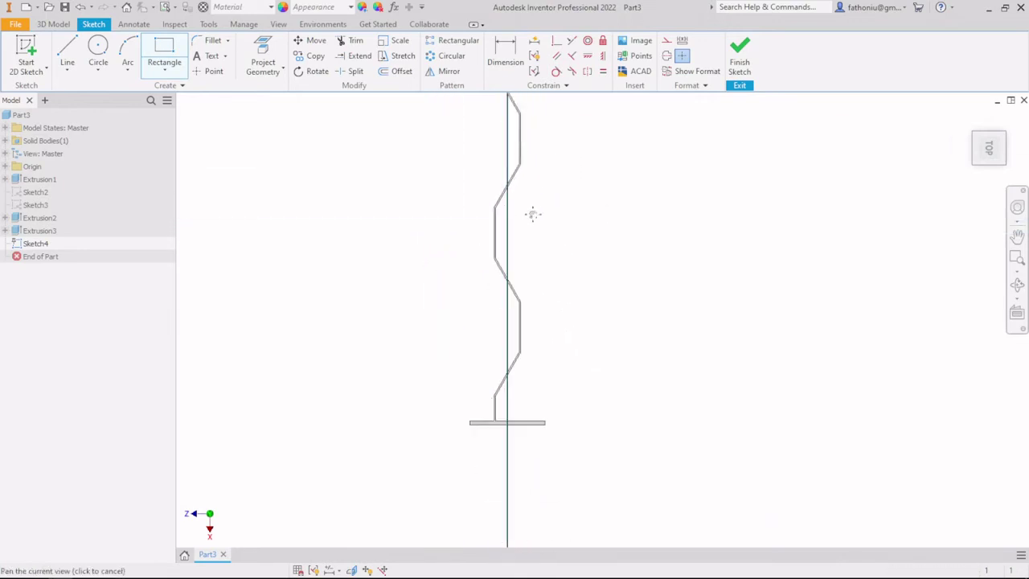
pyautogui.scroll(6, 518, 254)
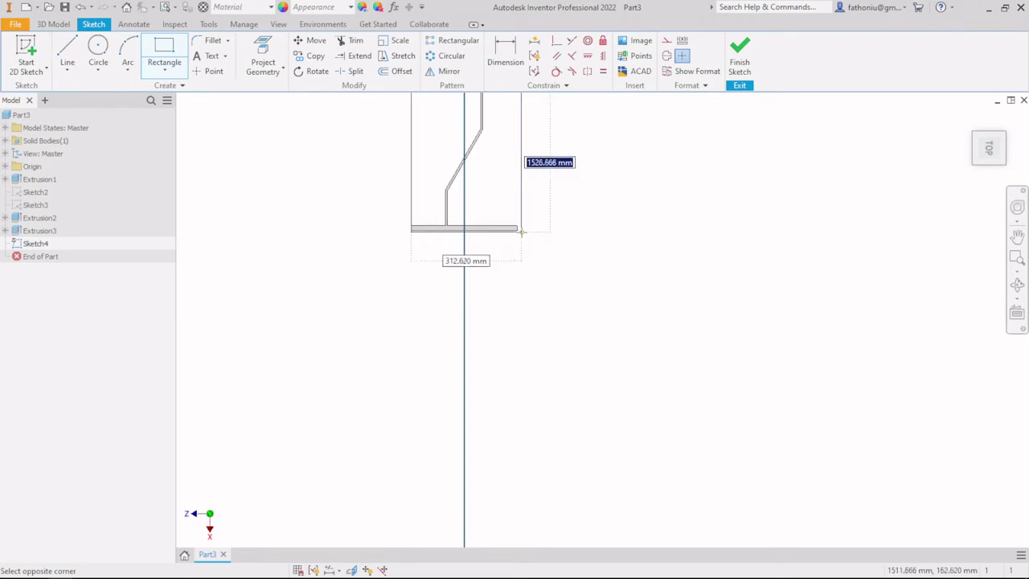
pyautogui.click(518, 230)
pyautogui.moveTo(363, 168)
pyautogui.mouseDown(button='middle')
pyautogui.moveTo(359, 218)
pyautogui.moveTo(427, 361)
pyautogui.mouseUp(button='middle')
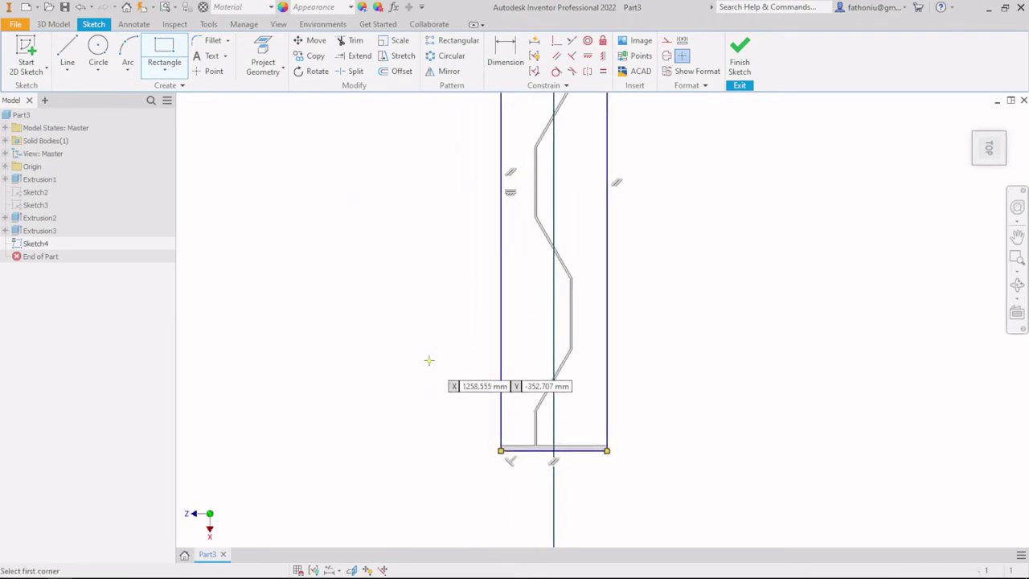
pyautogui.click(739, 54)
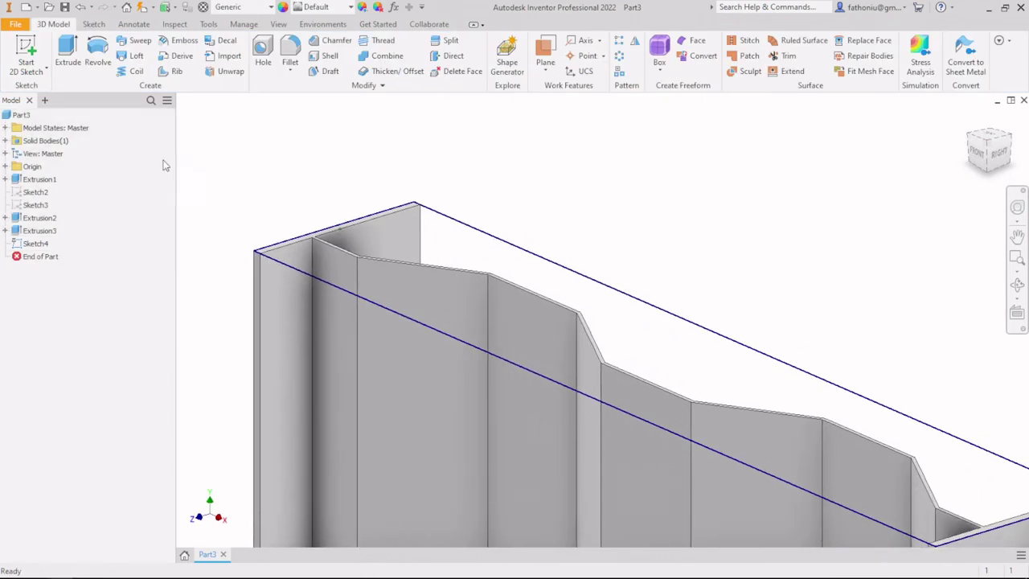
# Extrude the rectangle upward 30 mm, joined to the body, to form the top plate
pyautogui.click(68, 49)
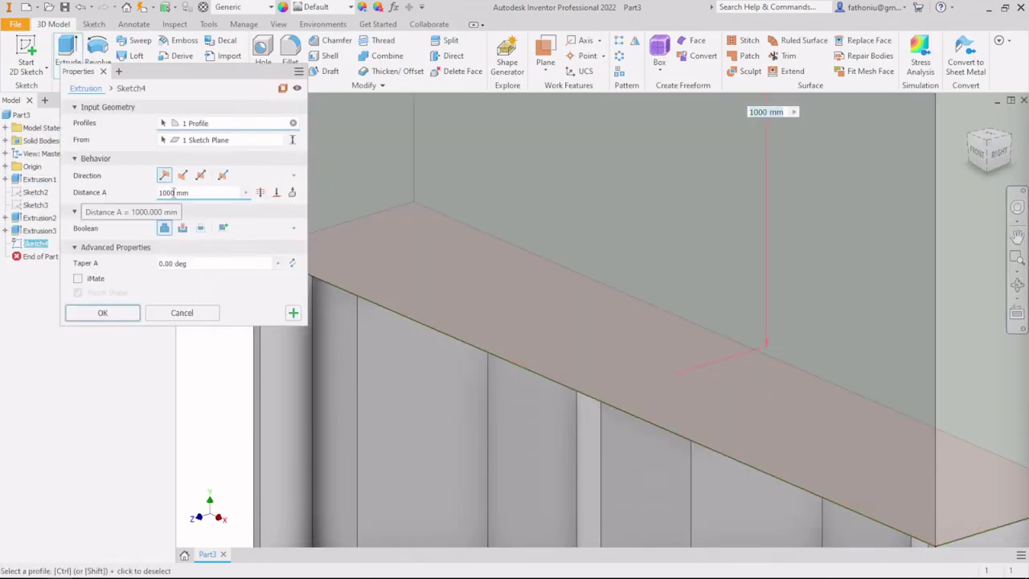
pyautogui.doubleClick(160, 195)
pyautogui.write('30')
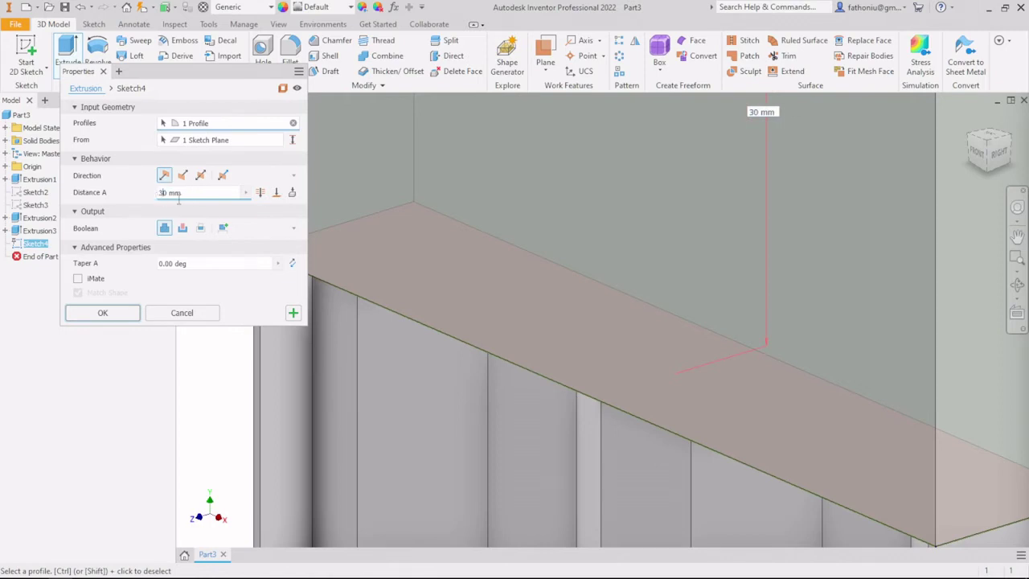
pyautogui.click(102, 313)
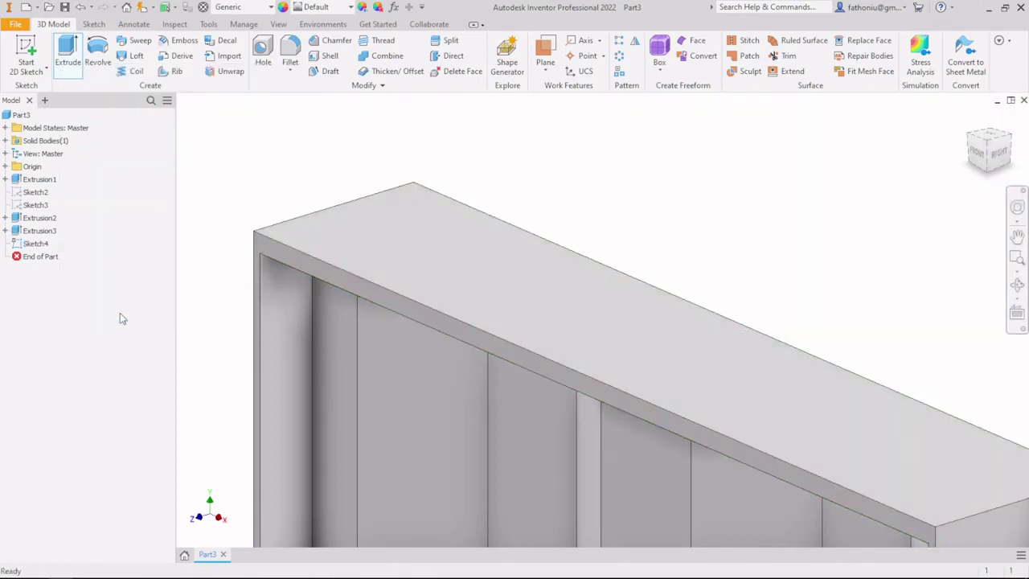
# Start a new 2D sketch on the bottom face of the end plate
pyautogui.scroll(-3, 356, 299)
pyautogui.scroll(-2, 356, 300)
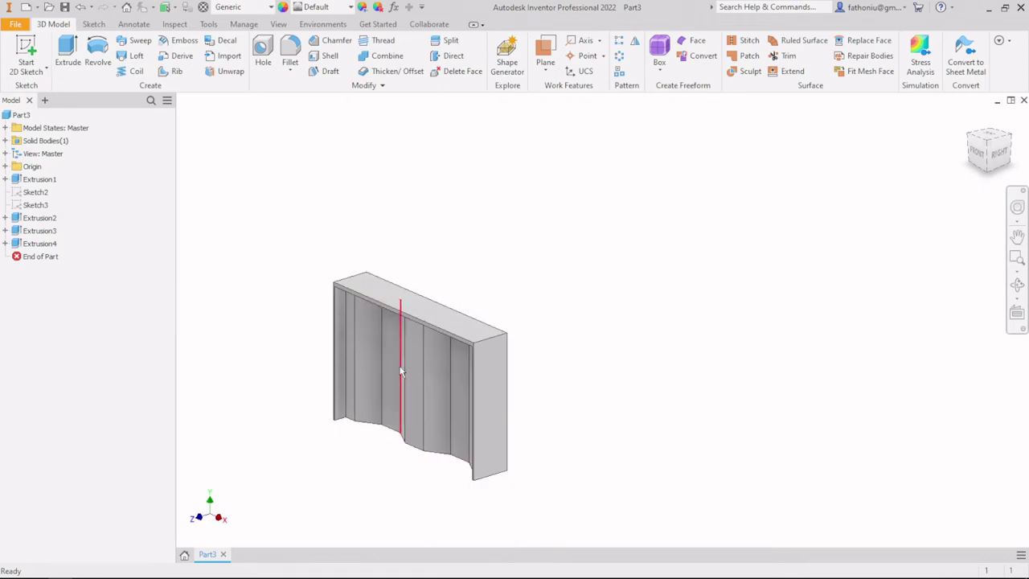
pyautogui.moveTo(335, 417); pyautogui.dragTo(364, 295, button='middle')
pyautogui.scroll(5, 357, 170)
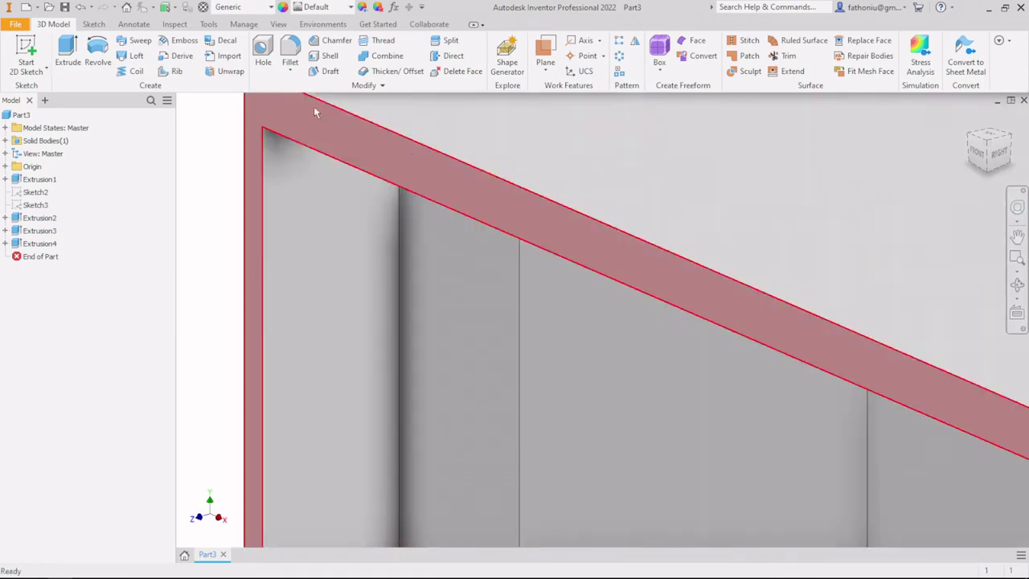
pyautogui.scroll(-2, 320, 179)
pyautogui.scroll(-4, 320, 175)
pyautogui.scroll(1, 345, 214)
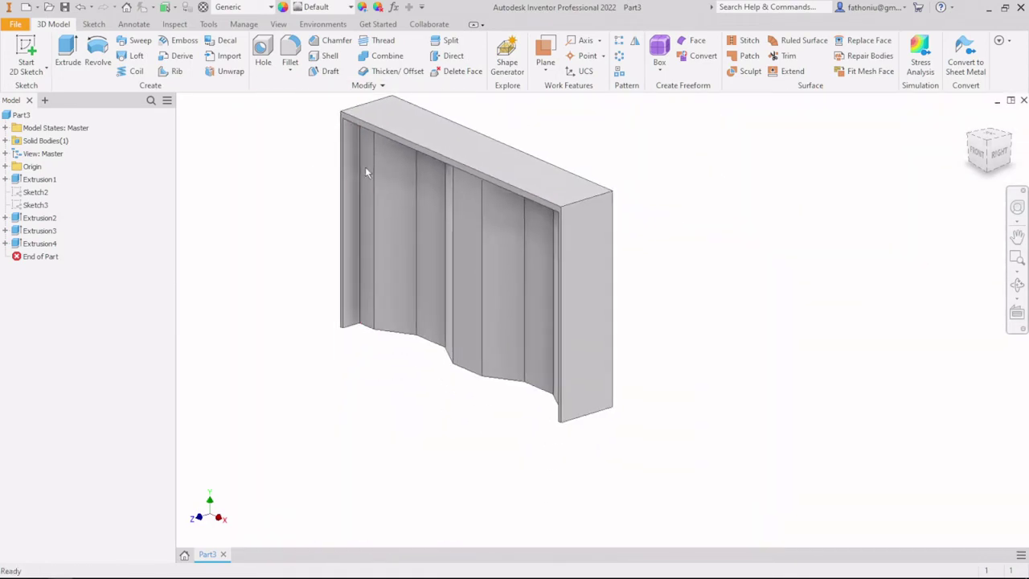
pyautogui.keyDown('shift'); pyautogui.moveTo(429, 303); pyautogui.dragTo(292, 198, button='middle'); pyautogui.keyUp('shift')
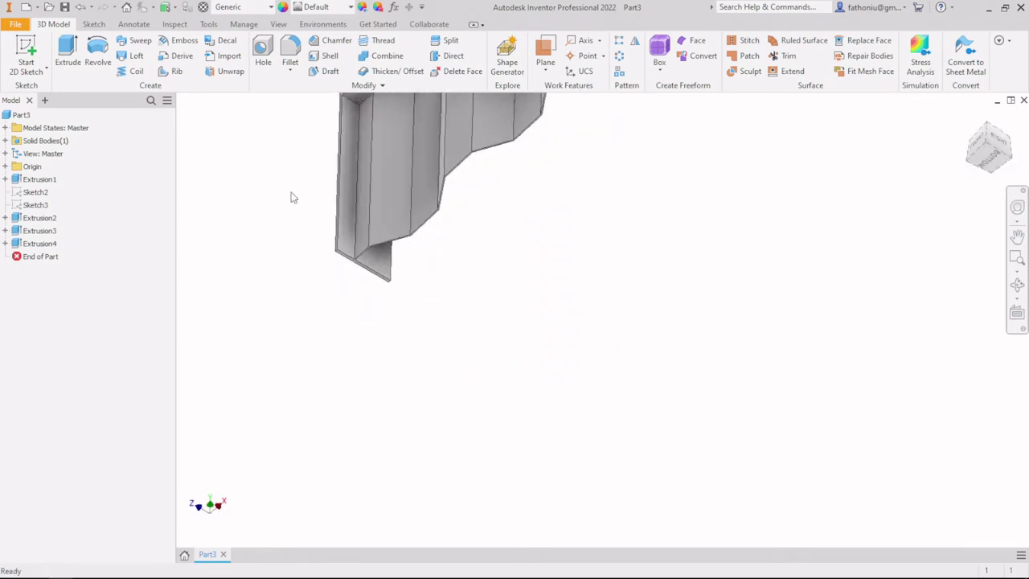
pyautogui.click(26, 56)
pyautogui.keyDown('shift'); pyautogui.moveTo(334, 299); pyautogui.dragTo(344, 292, button='middle'); pyautogui.keyUp('shift')
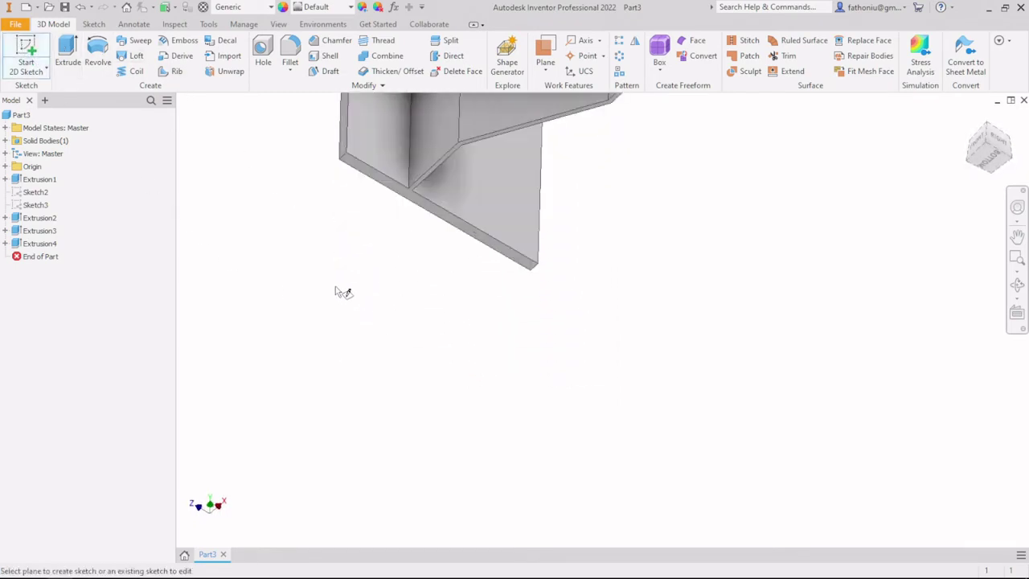
pyautogui.click(413, 198)
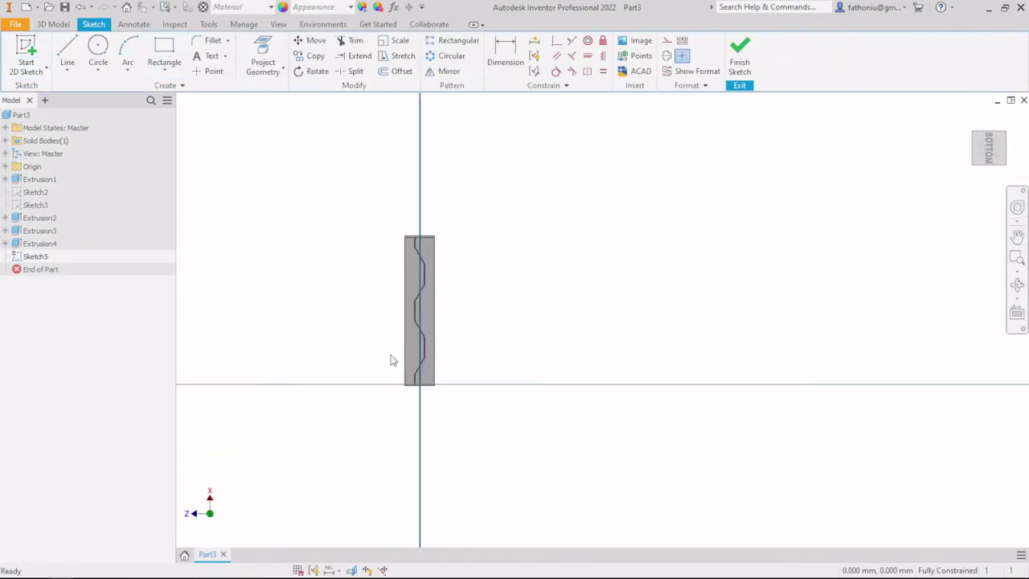
# Draw a 300 mm wide rectangle between opposite outer corners of the panel's bottom outline and finish the sketch
pyautogui.click(164, 56)
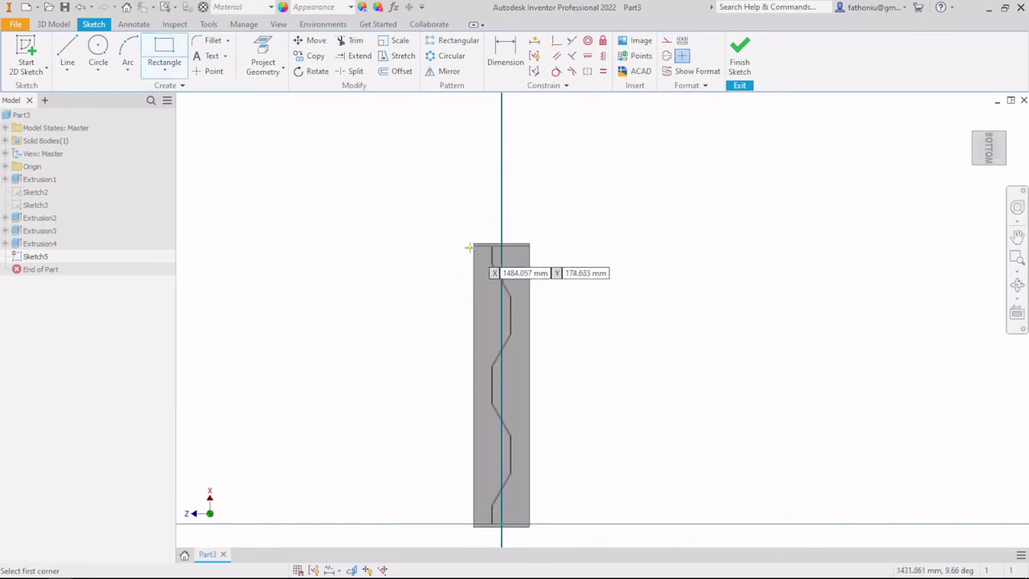
pyautogui.scroll(5, 474, 245)
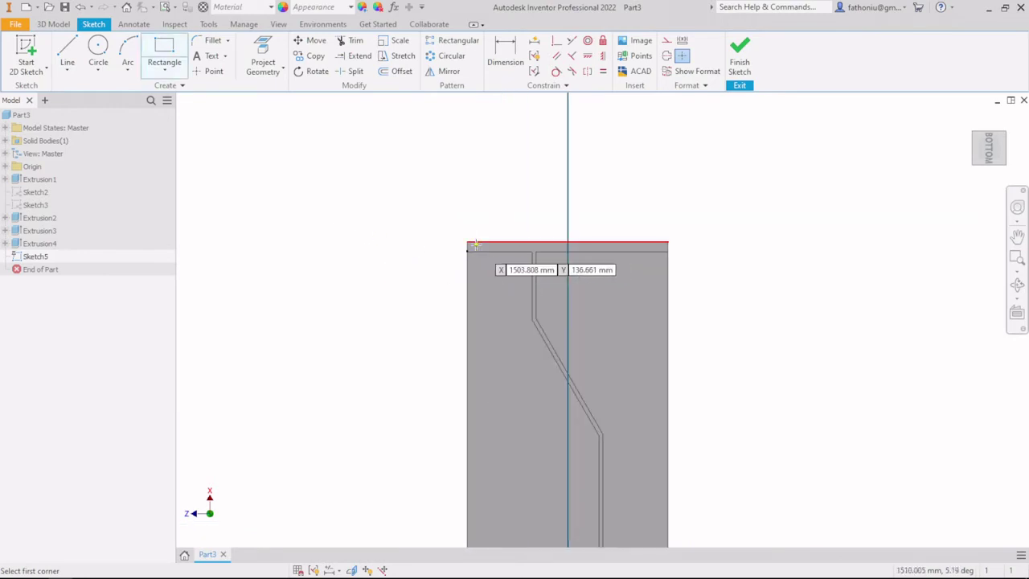
pyautogui.click(458, 239)
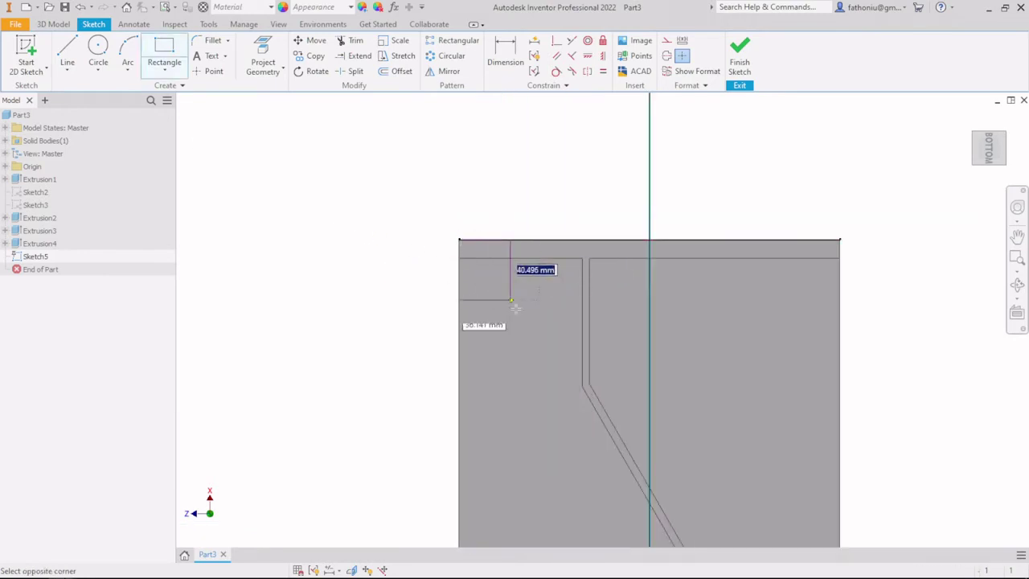
pyautogui.scroll(3, 551, 381)
pyautogui.scroll(-8, 563, 378)
pyautogui.moveTo(563, 378); pyautogui.dragTo(494, 321, button='middle')
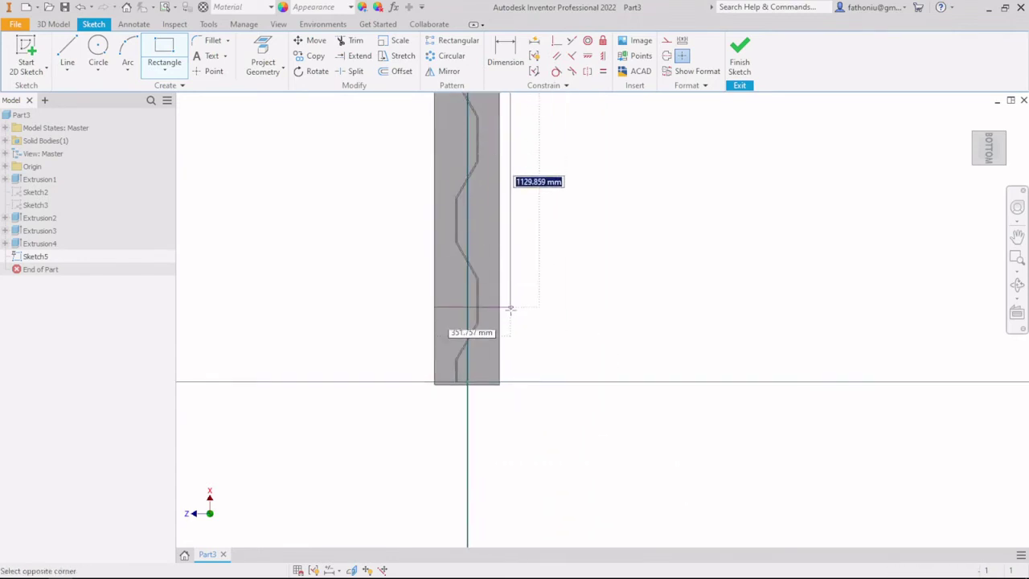
pyautogui.scroll(4, 499, 386)
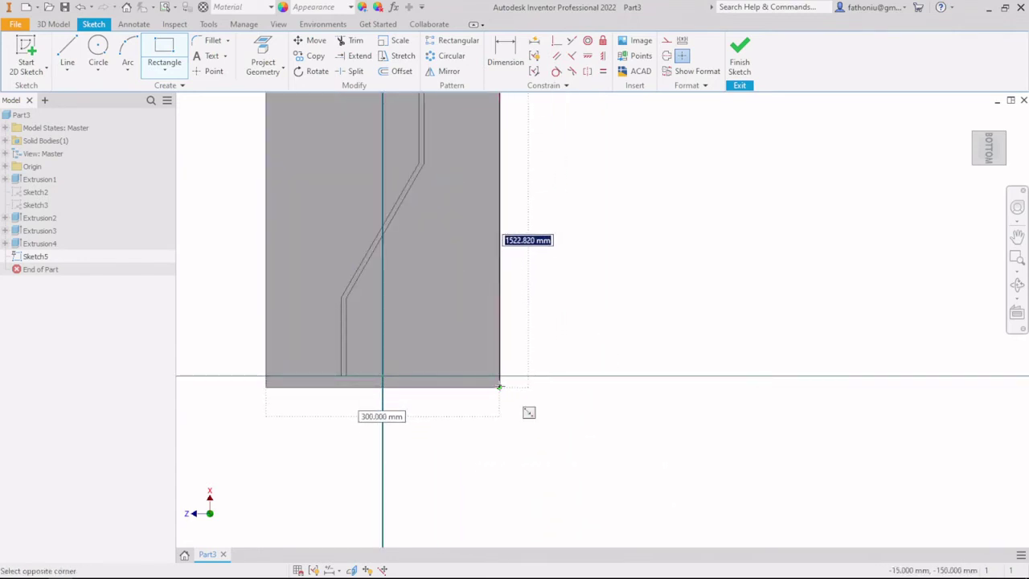
pyautogui.click(499, 387)
pyautogui.click(738, 56)
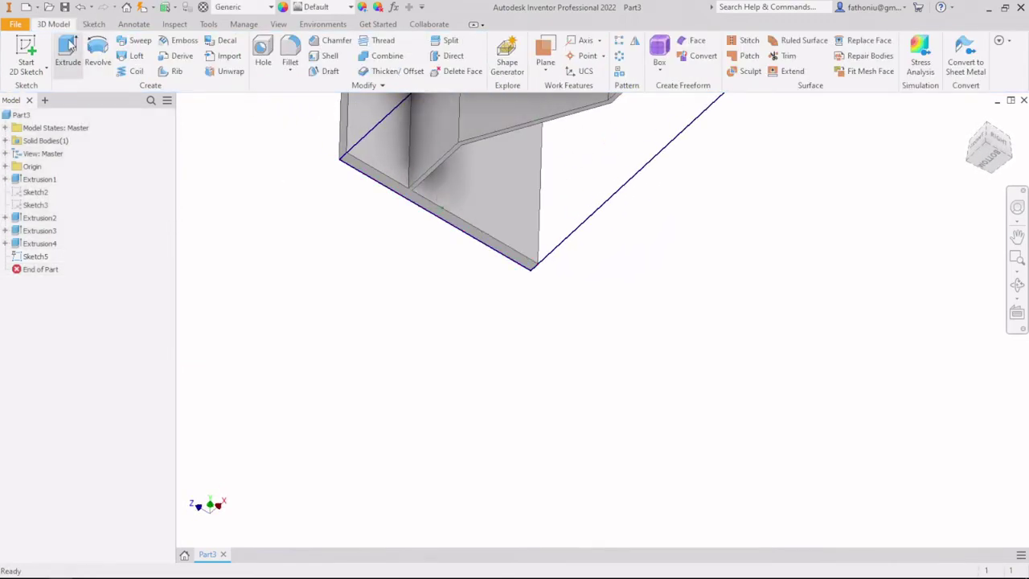
# Extrude the bottom rectangle 30 mm, joined to the body, to form the bottom plate
pyautogui.click(69, 47)
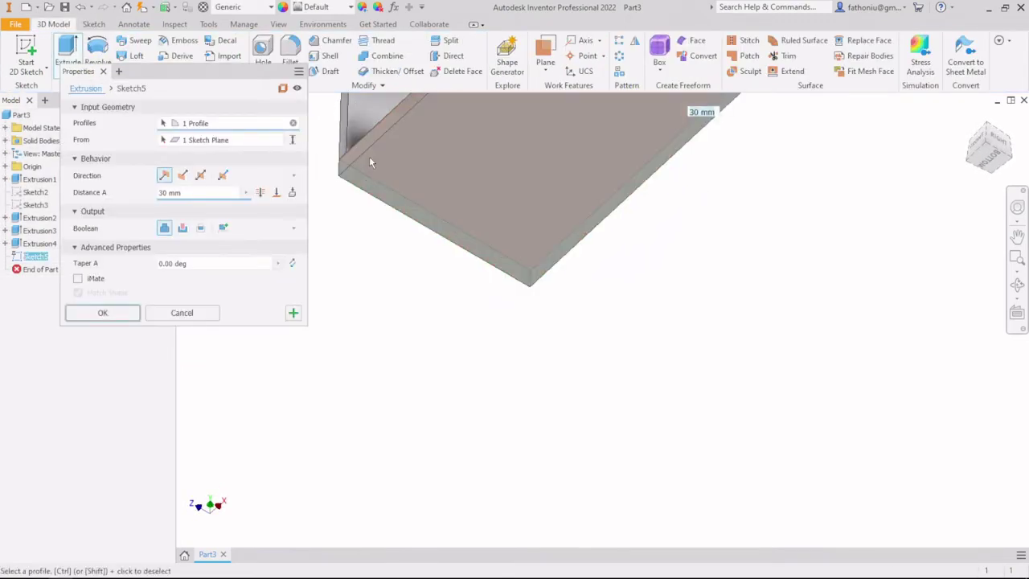
pyautogui.click(119, 313)
# Examine the closed frame and the corrugated web inside it from the front
pyautogui.scroll(5, 319, 292)
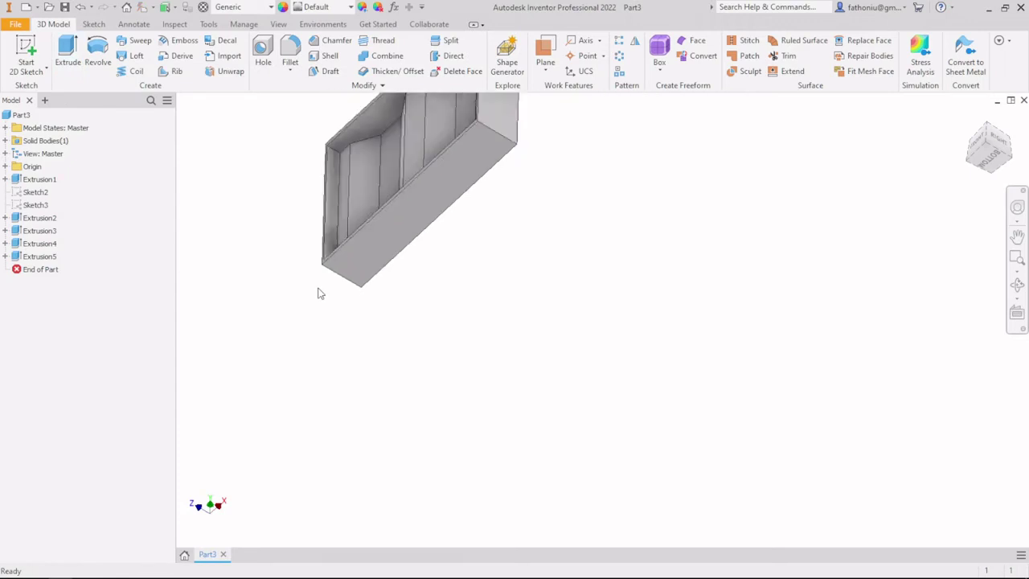
pyautogui.moveTo(319, 291); pyautogui.dragTo(563, 310, button='middle')
pyautogui.scroll(-5, 566, 309)
pyautogui.scroll(5, 450, 337)
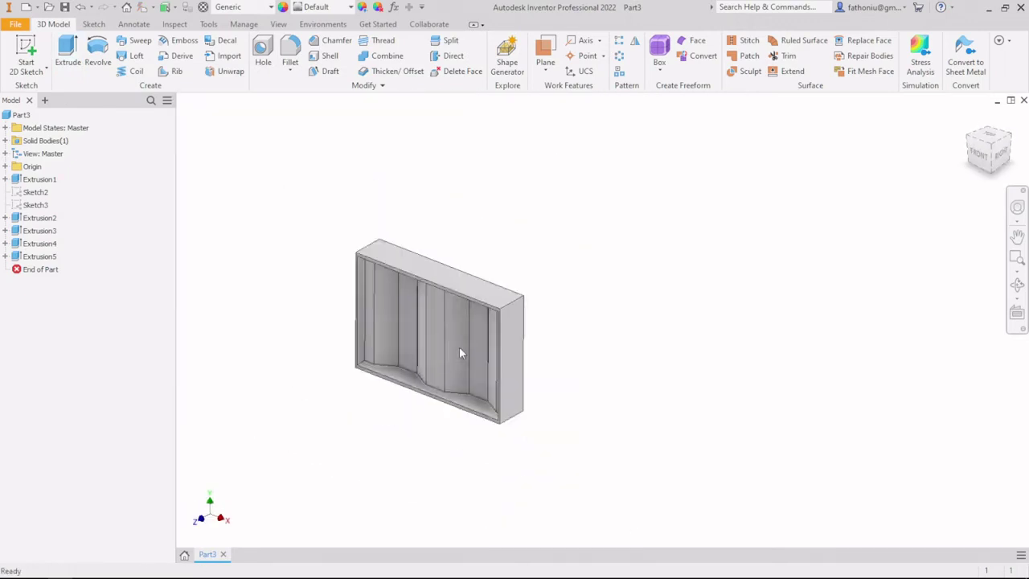
pyautogui.scroll(-3, 515, 378)
pyautogui.moveTo(530, 374); pyautogui.dragTo(641, 335, button='middle')
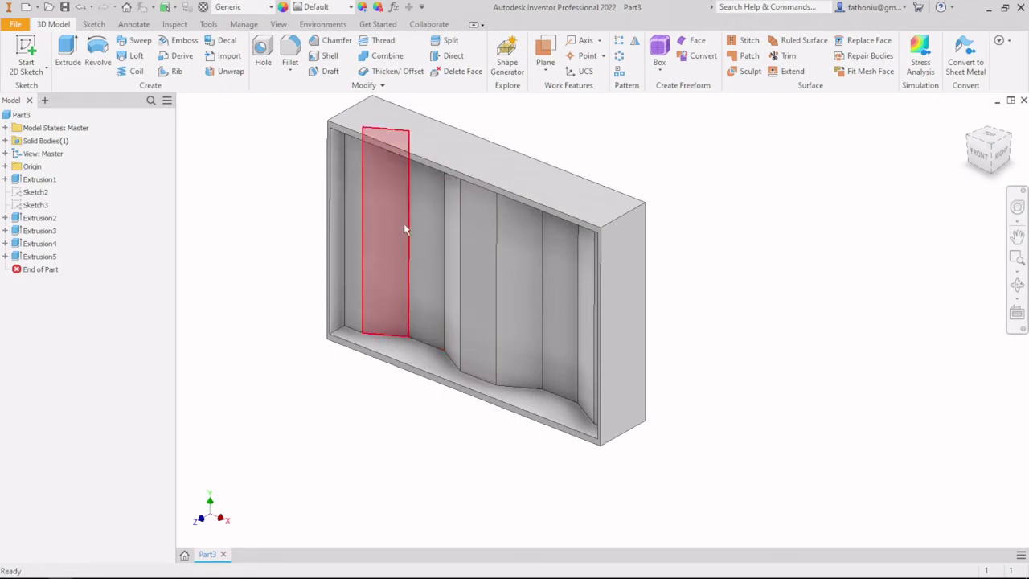
pyautogui.moveTo(423, 244)
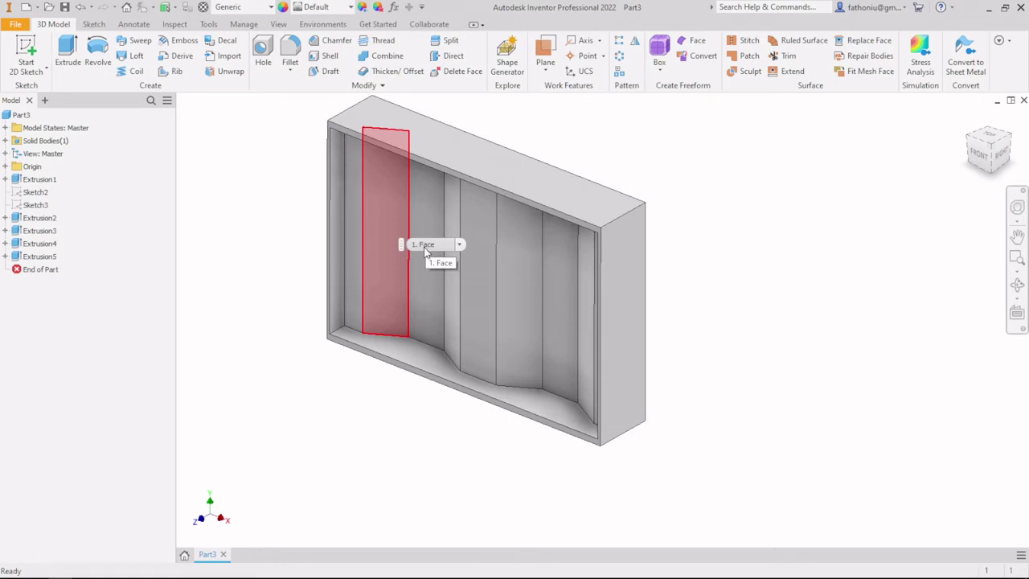
pyautogui.scroll(3, 568, 310)
pyautogui.scroll(-5, 575, 316)
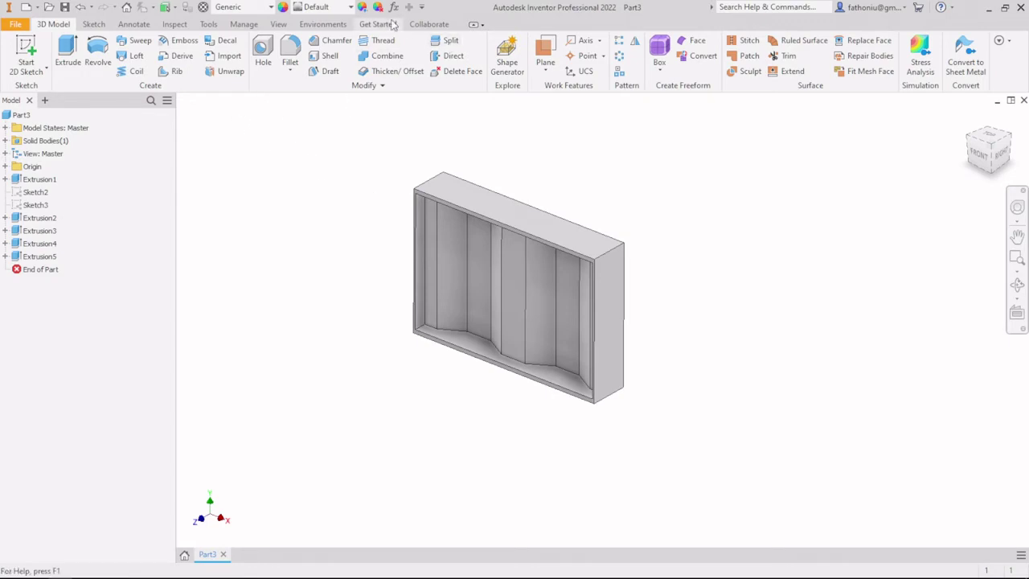
# Enter the Autodesk Inventor Nastran environment and widen the browser showing the analysis model tree
pyautogui.click(323, 24)
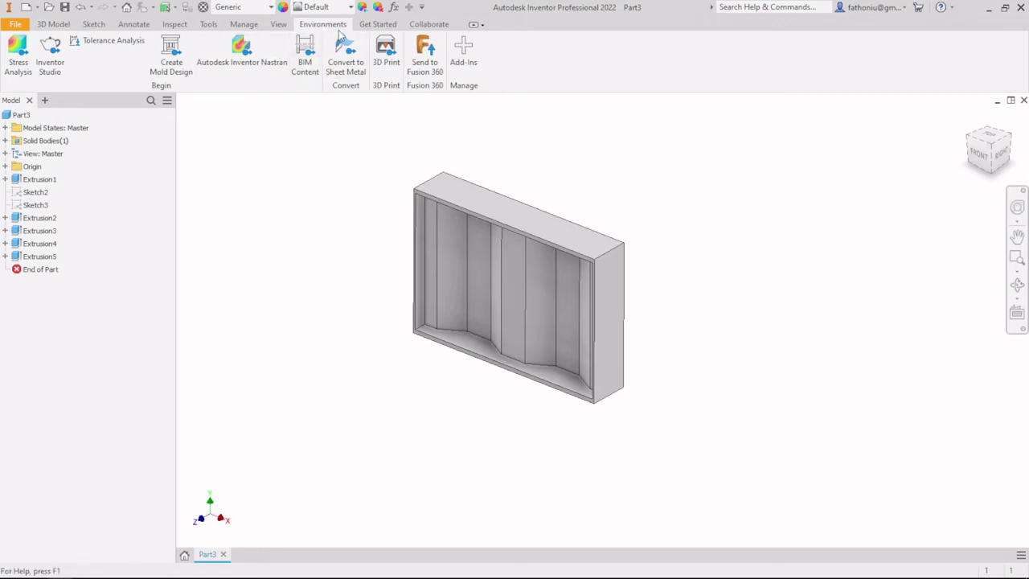
pyautogui.click(242, 50)
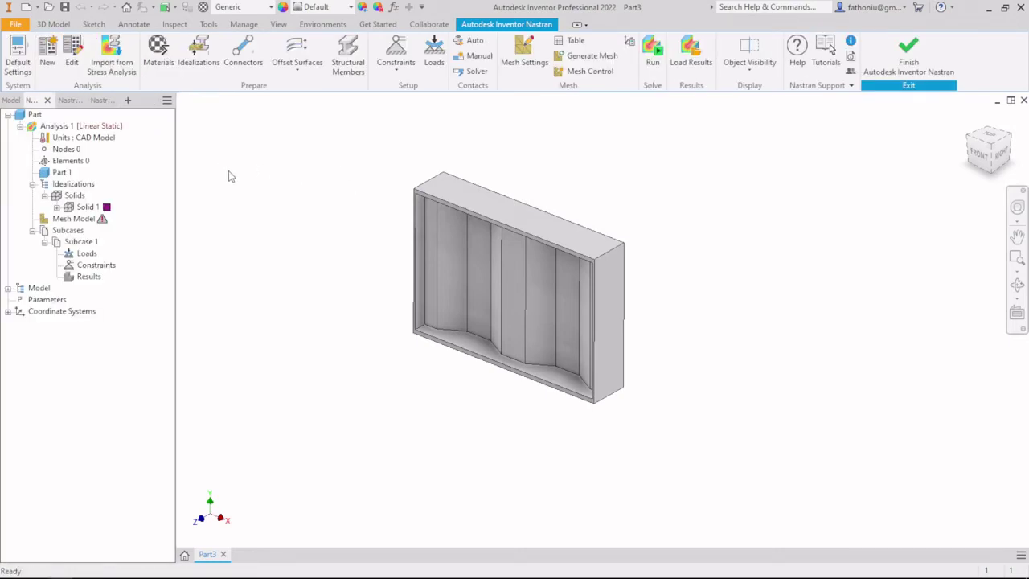
pyautogui.moveTo(255, 174); pyautogui.dragTo(269, 219, button='middle')
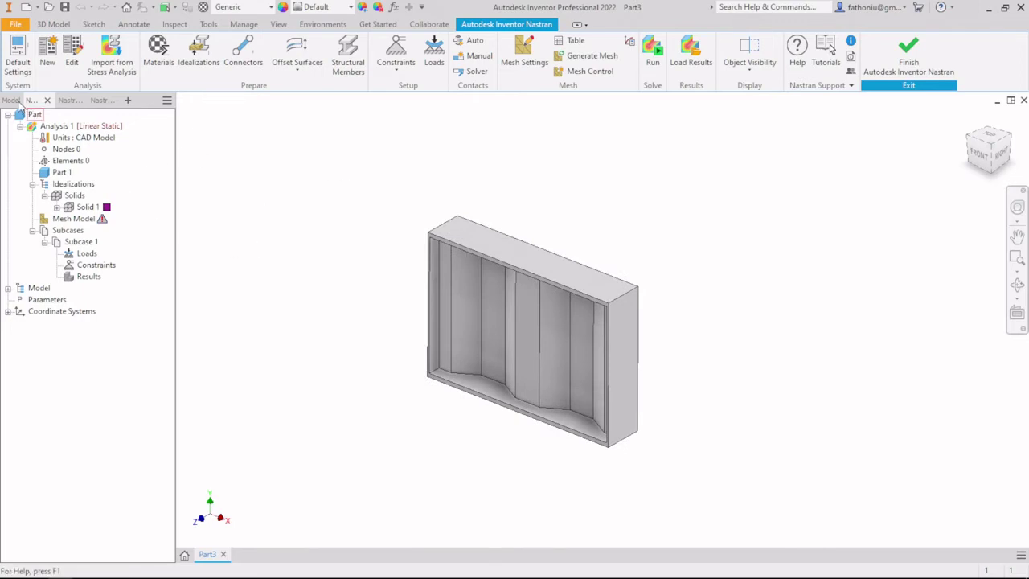
pyautogui.moveTo(174, 160); pyautogui.dragTo(301, 161)
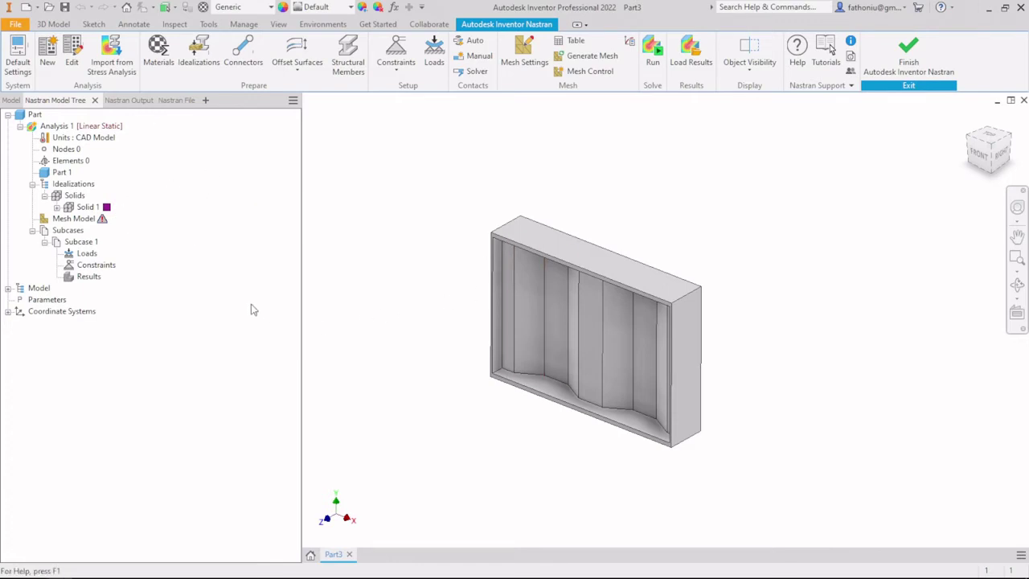
# Change the analysis type of Analysis 1 to Linear Buckling, check its contact and mode options, and accept the settings
pyautogui.doubleClick(107, 130)
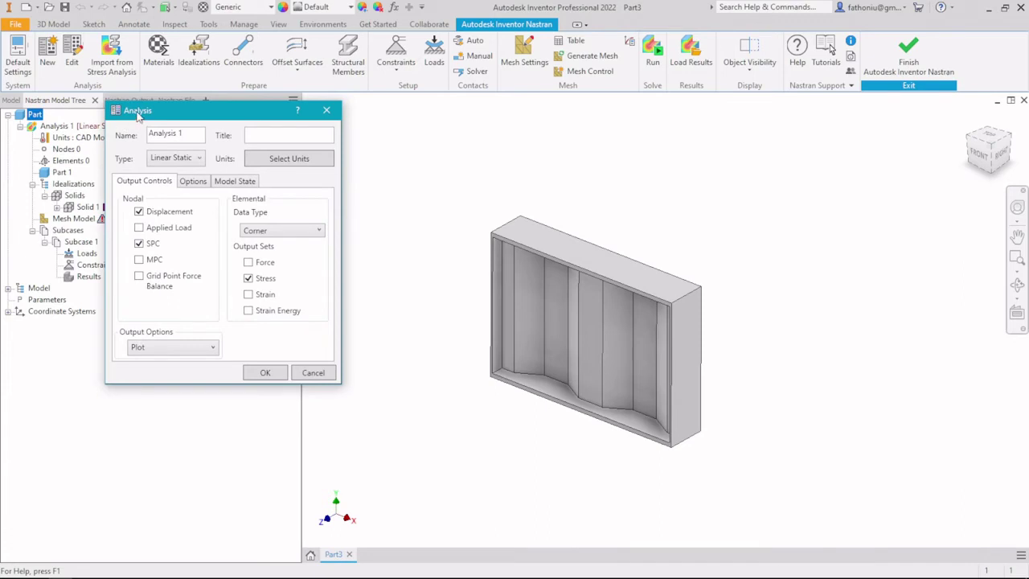
pyautogui.moveTo(140, 113); pyautogui.dragTo(205, 92)
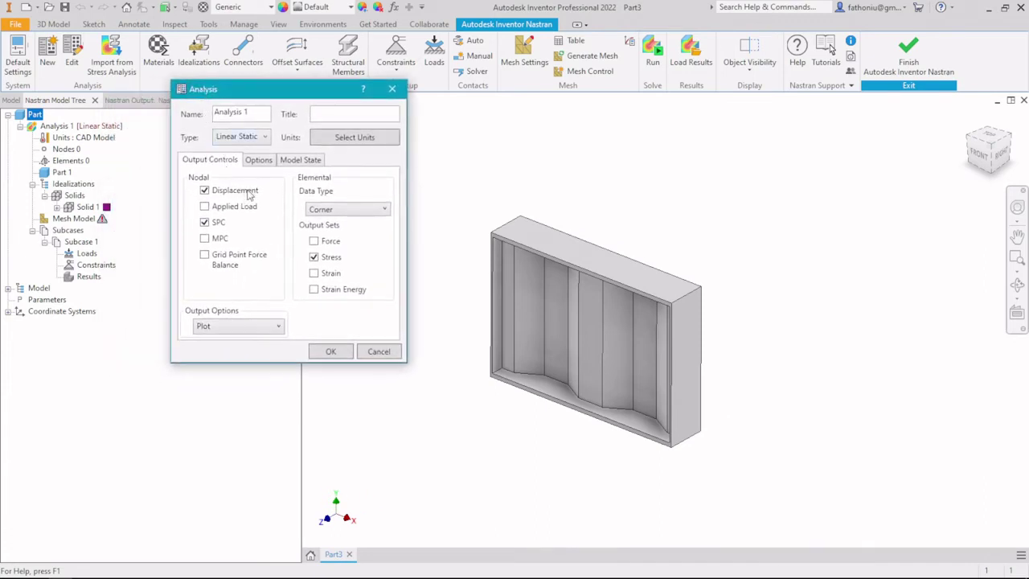
pyautogui.click(256, 137)
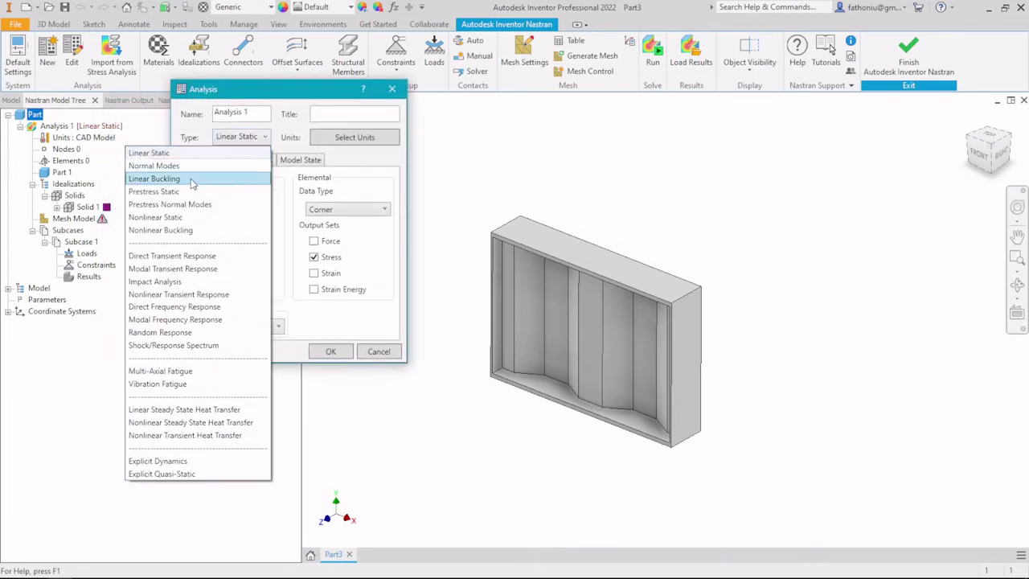
pyautogui.click(178, 181)
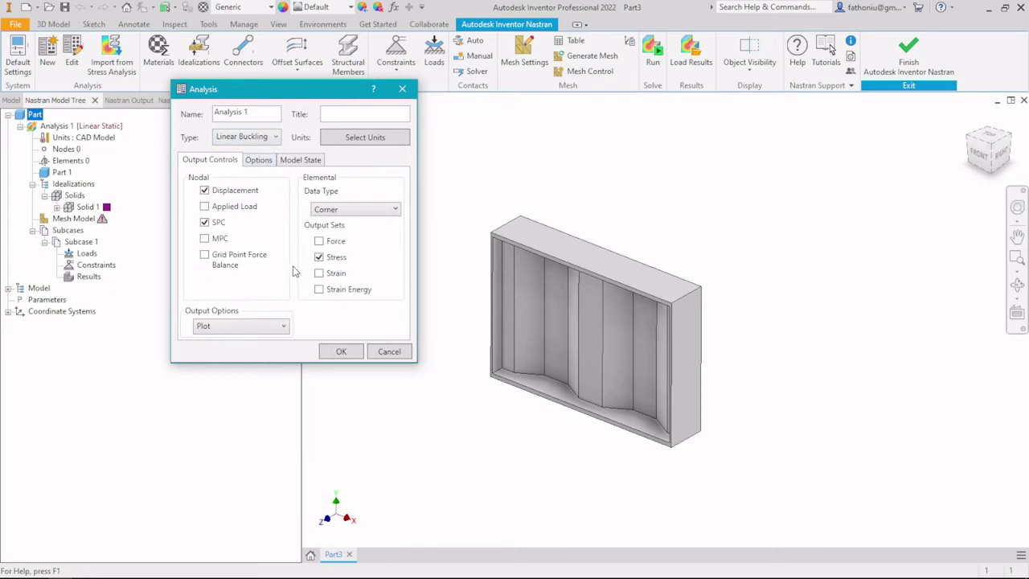
pyautogui.click(259, 161)
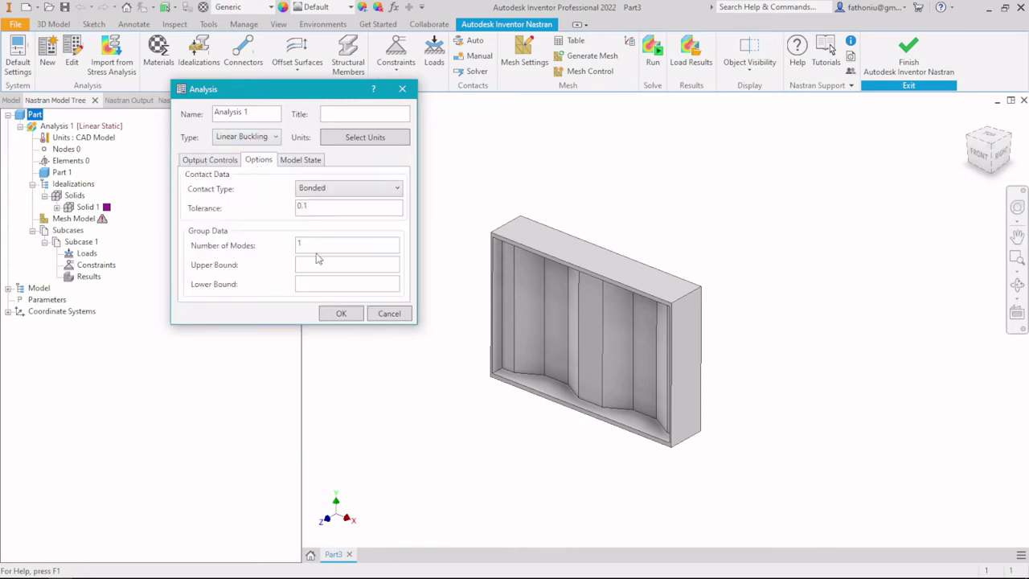
pyautogui.moveTo(315, 247); pyautogui.dragTo(277, 245)
pyautogui.click(341, 313)
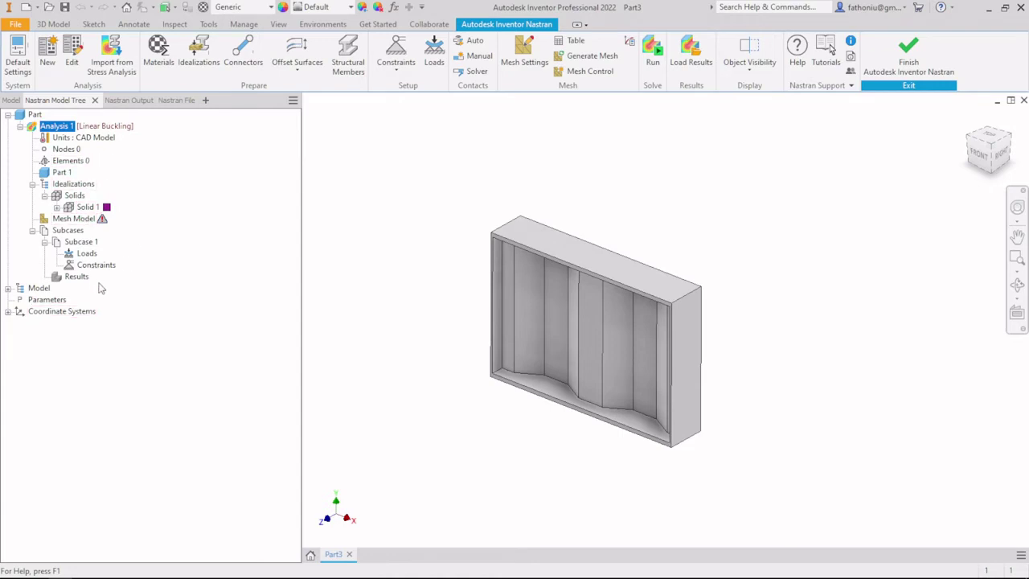
# Replace the Generic material of Solid 1 with S 275 from the Autodesk Material Library
pyautogui.click(57, 207)
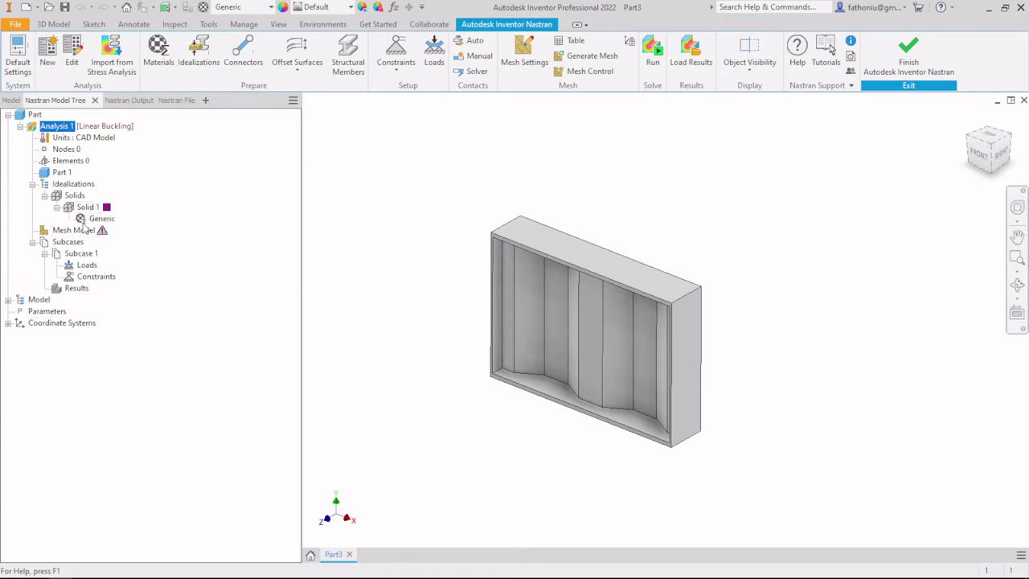
pyautogui.click(88, 208)
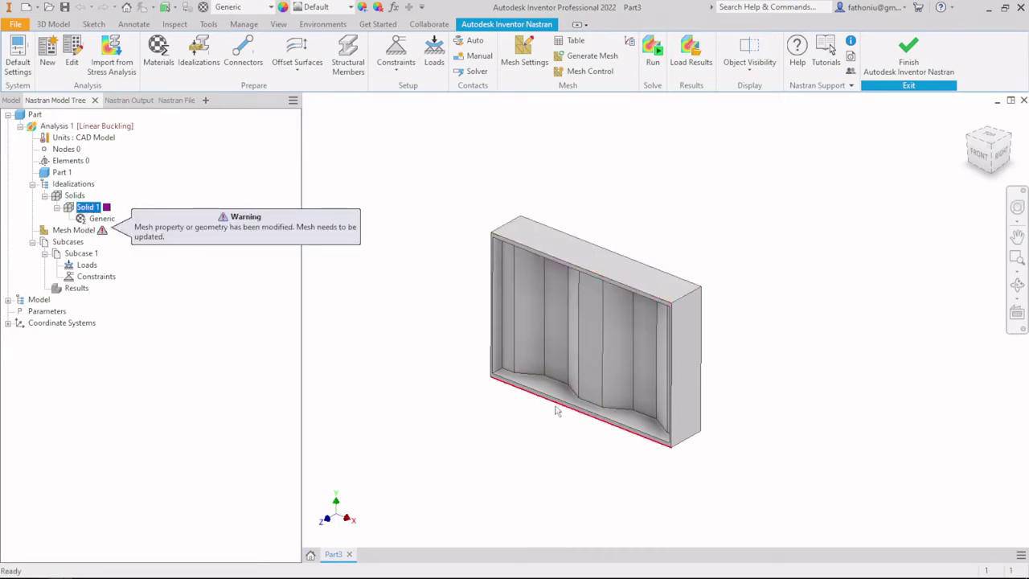
pyautogui.click(89, 208)
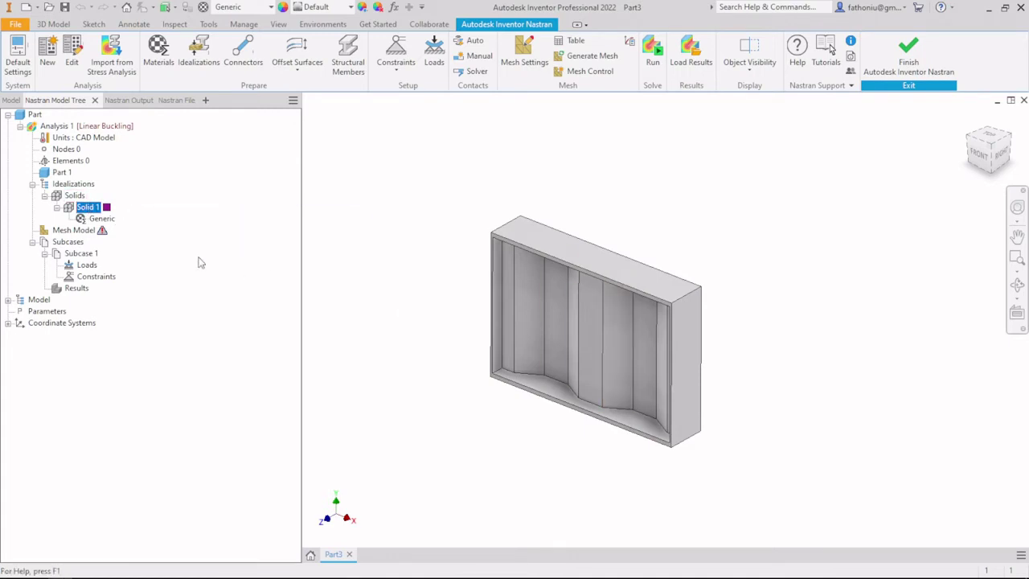
pyautogui.click(94, 224)
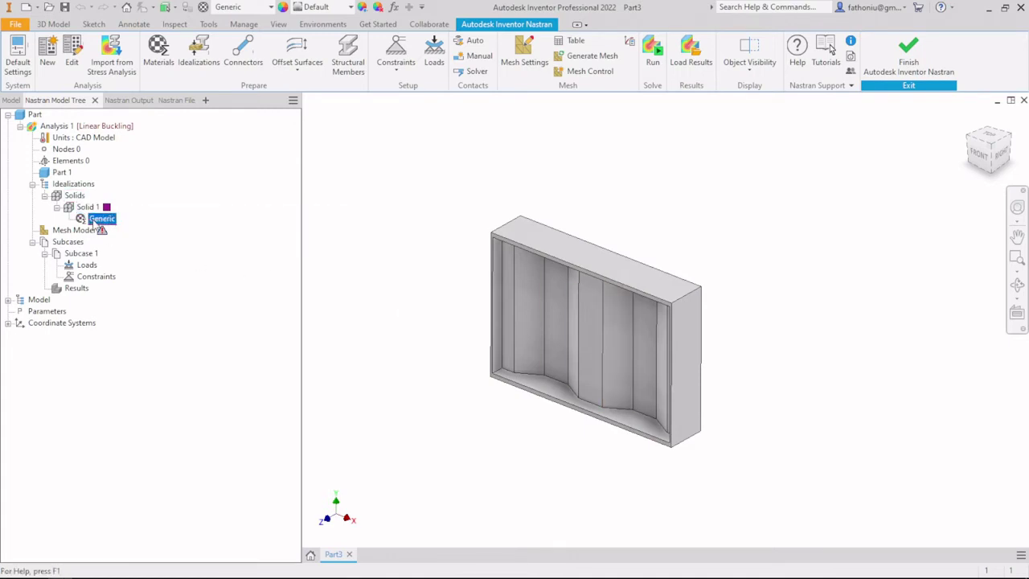
pyautogui.doubleClick(94, 225)
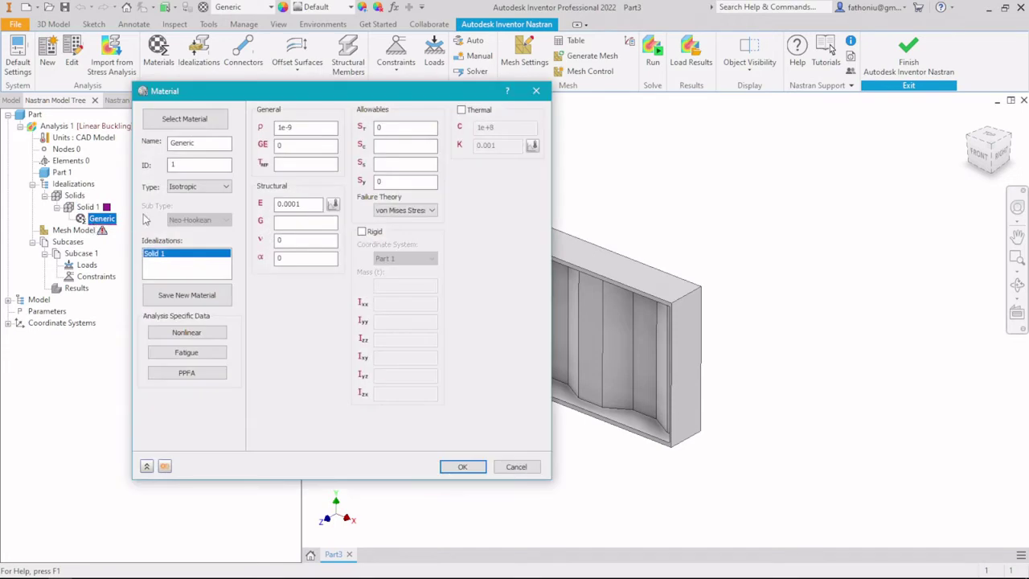
pyautogui.click(181, 119)
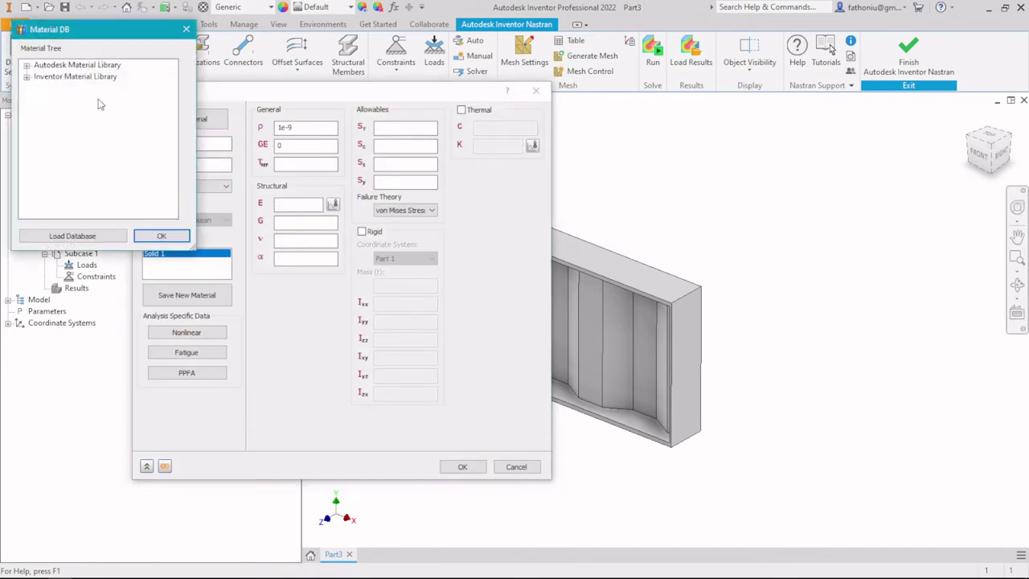
pyautogui.click(26, 66)
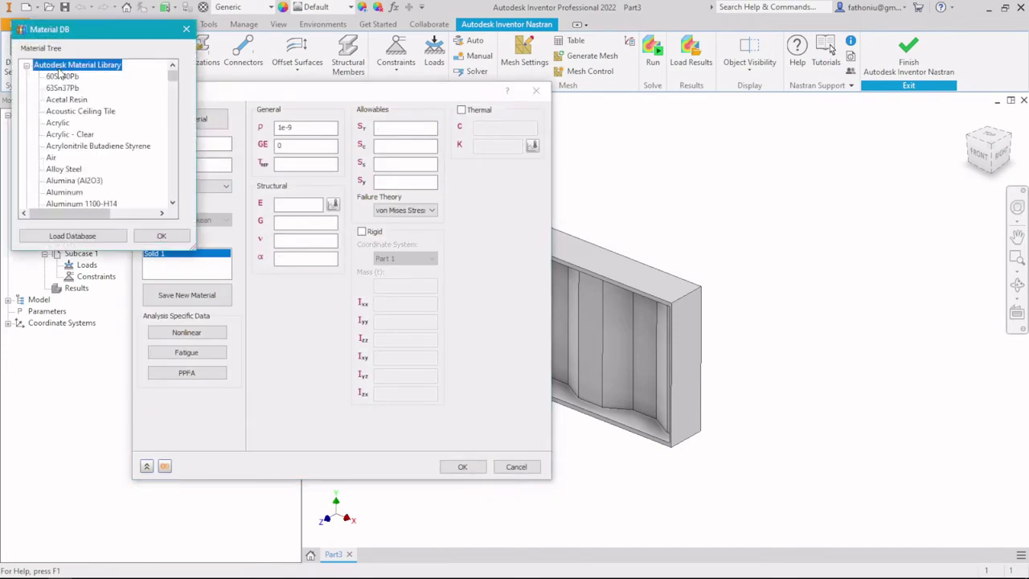
pyautogui.press('s')
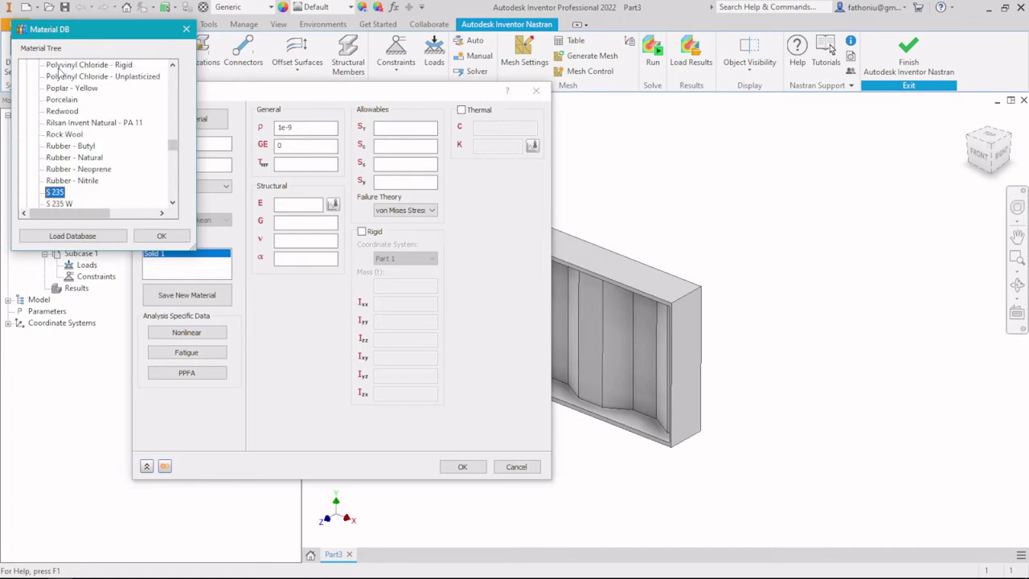
pyautogui.scroll(-1, 72, 144)
pyautogui.scroll(-1, 73, 197)
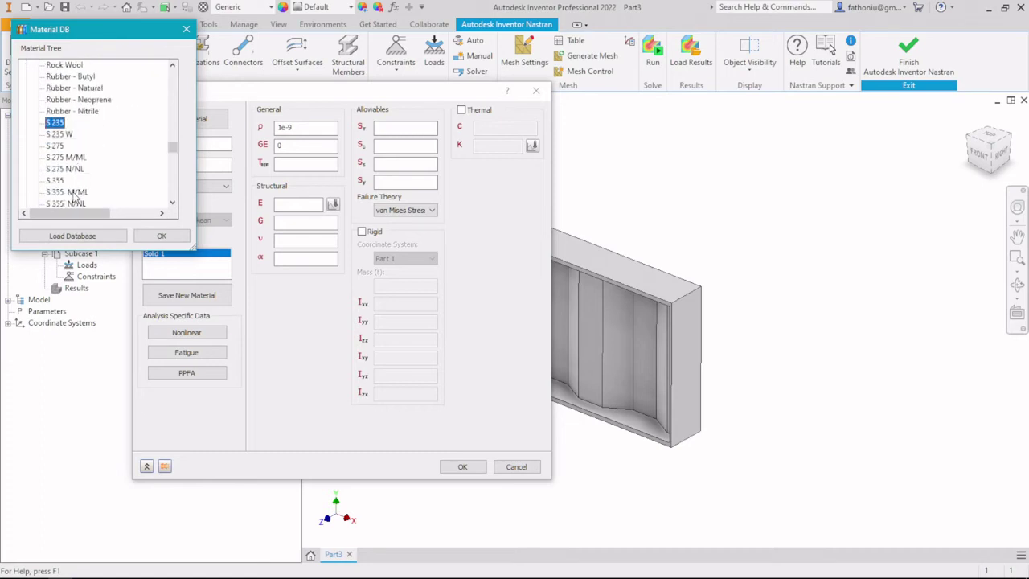
pyautogui.click(59, 145)
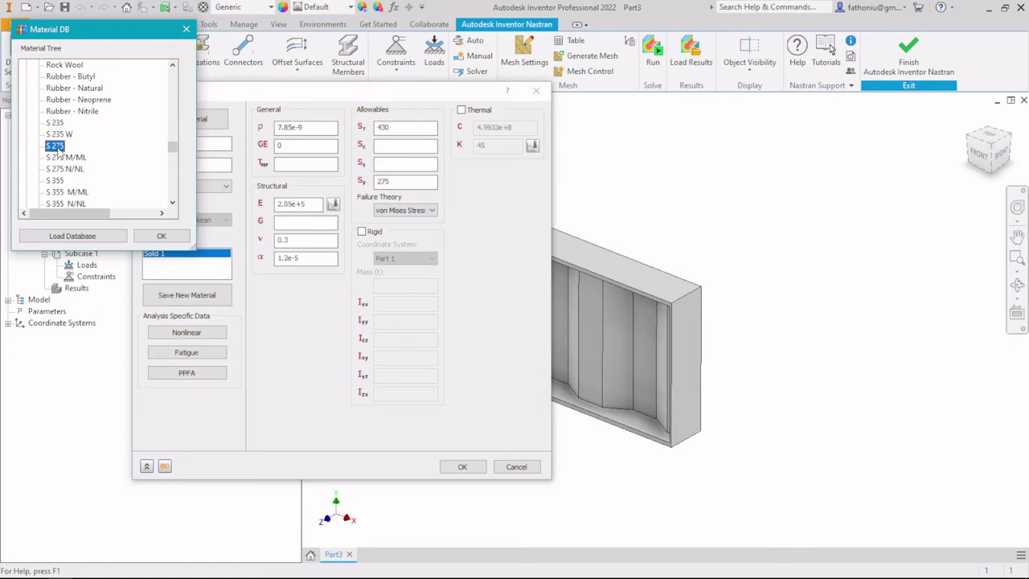
pyautogui.click(161, 238)
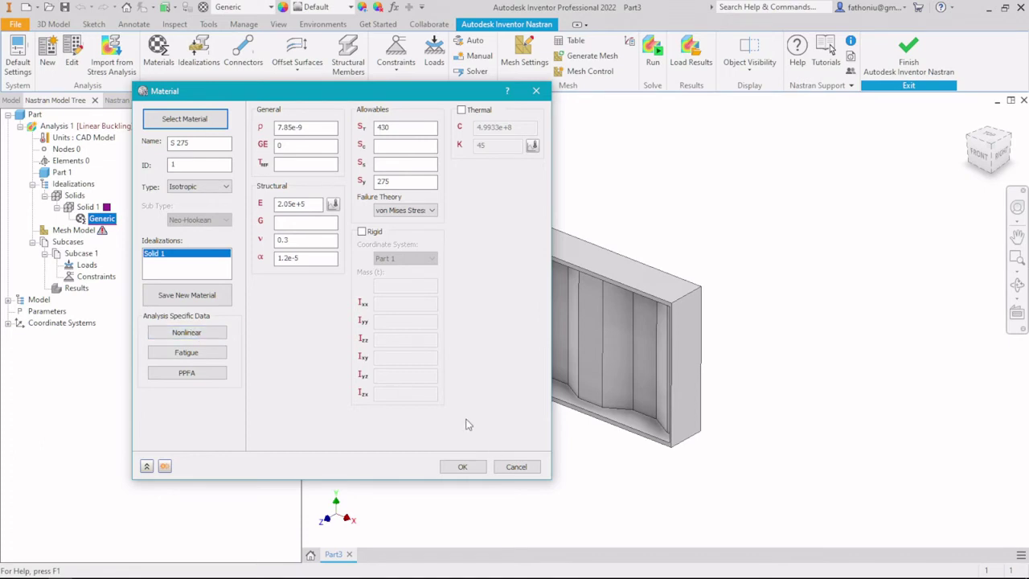
pyautogui.click(464, 468)
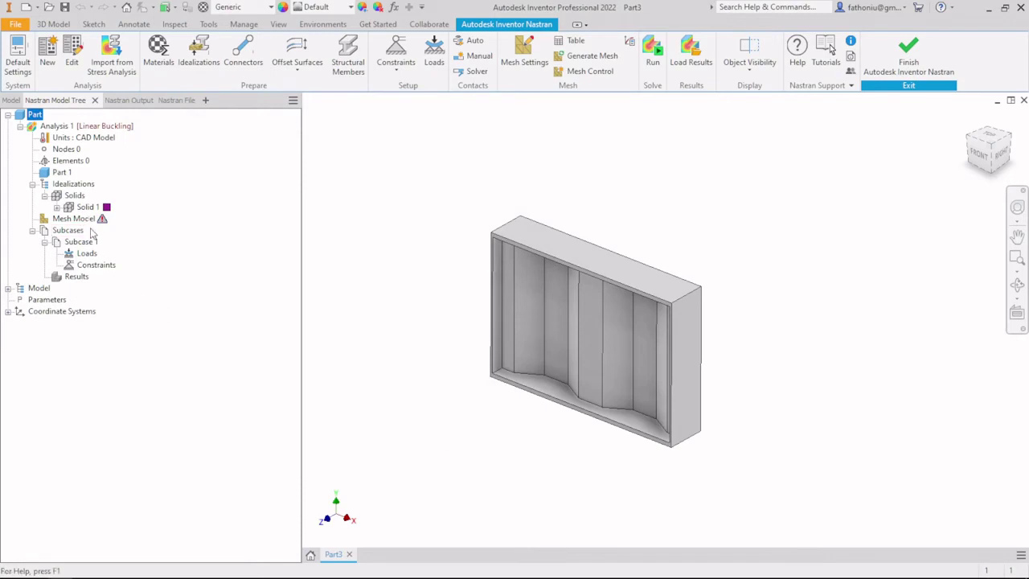
# Add a force load to Subcase 1 with Fy set to -100000 N on the panel's right (+X) end face
pyautogui.moveTo(101, 219)
pyautogui.moveTo(208, 224)
pyautogui.rightClick(90, 257)
pyautogui.click(118, 259)
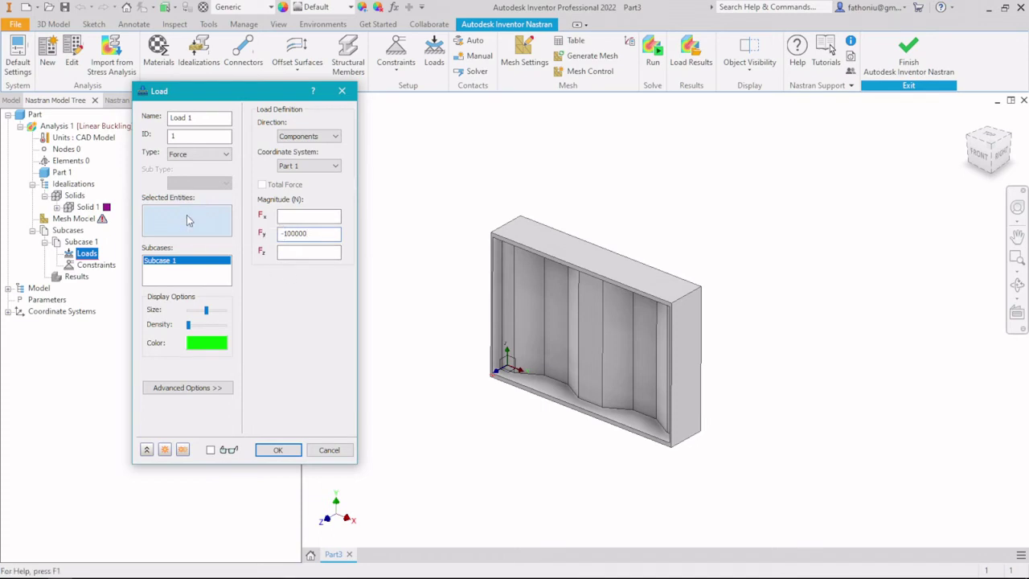
pyautogui.click(694, 373)
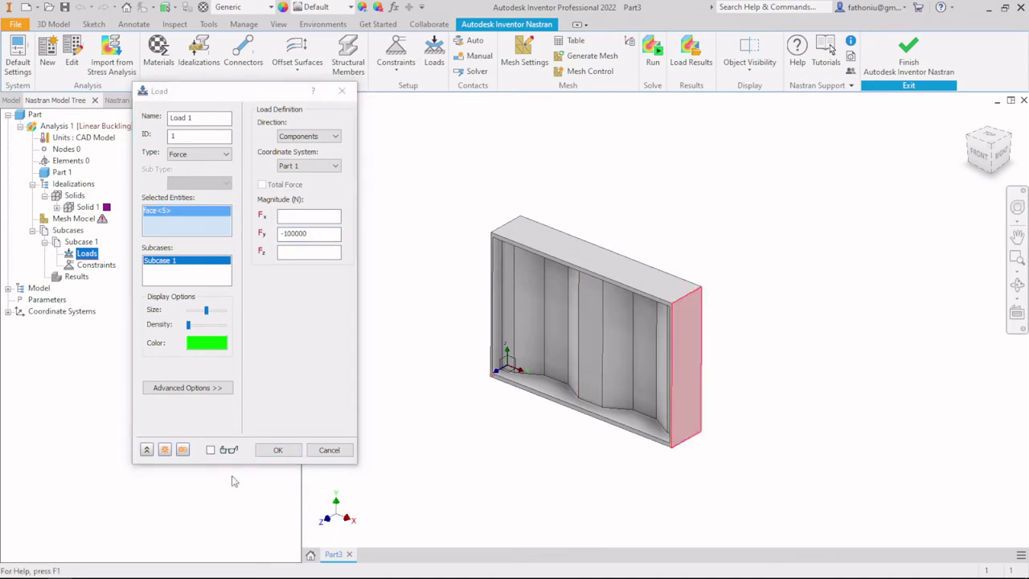
pyautogui.click(278, 449)
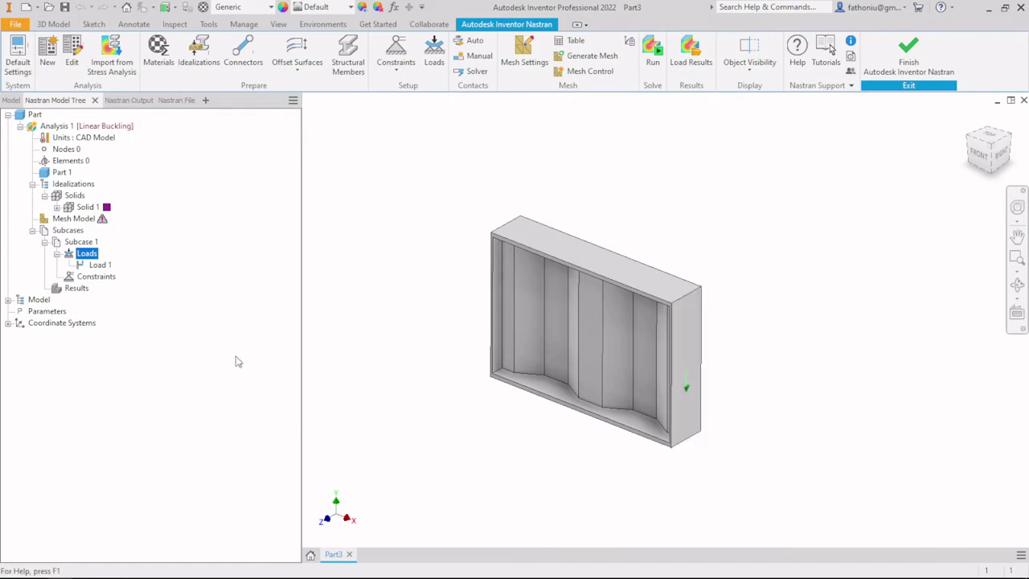
# Add a structural constraint on the loaded right end face restraining only Tx and Tz, leaving Ty and all rotations free
pyautogui.click(108, 278)
pyautogui.rightClick(109, 278)
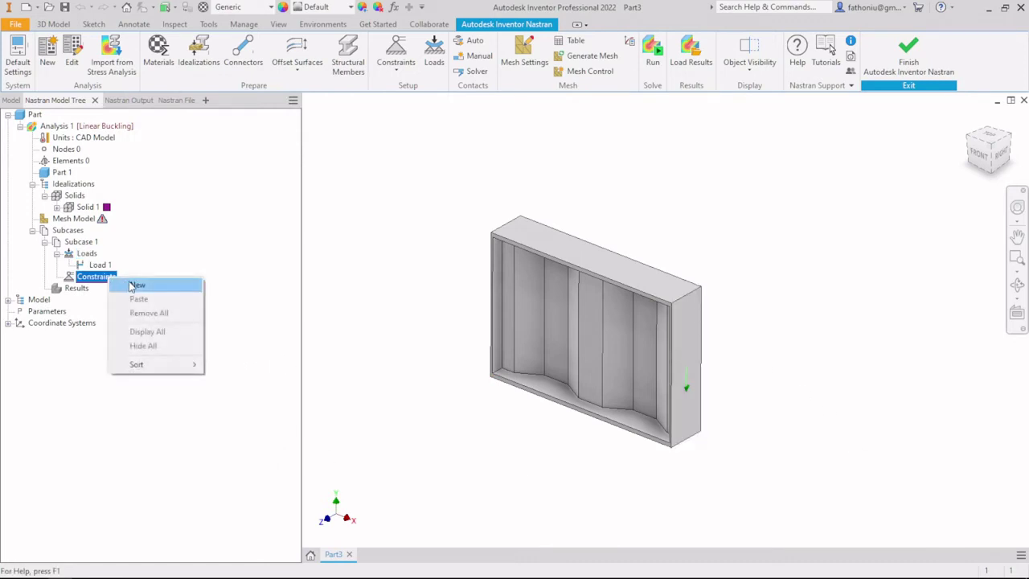
pyautogui.click(136, 286)
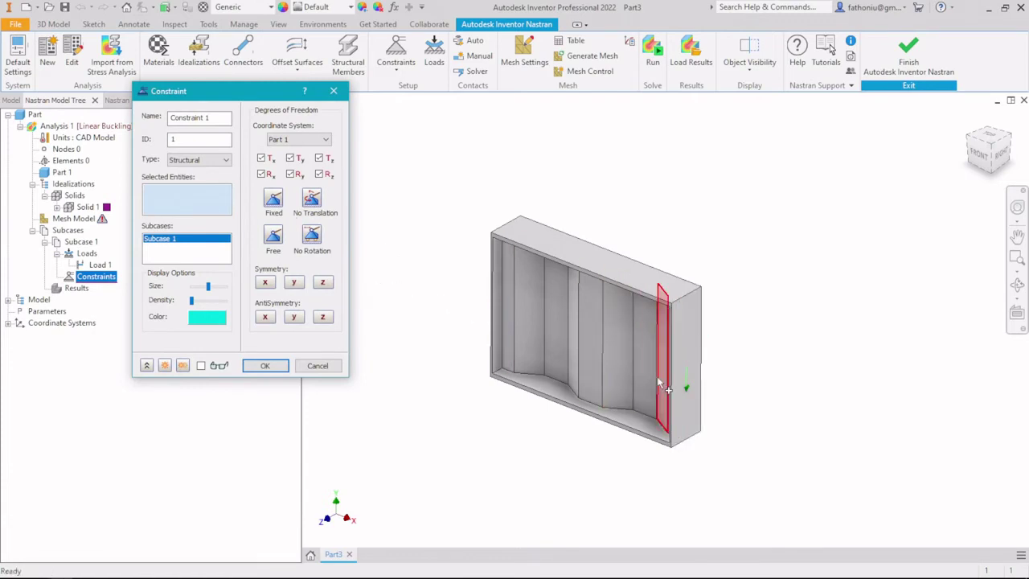
pyautogui.moveTo(679, 402)
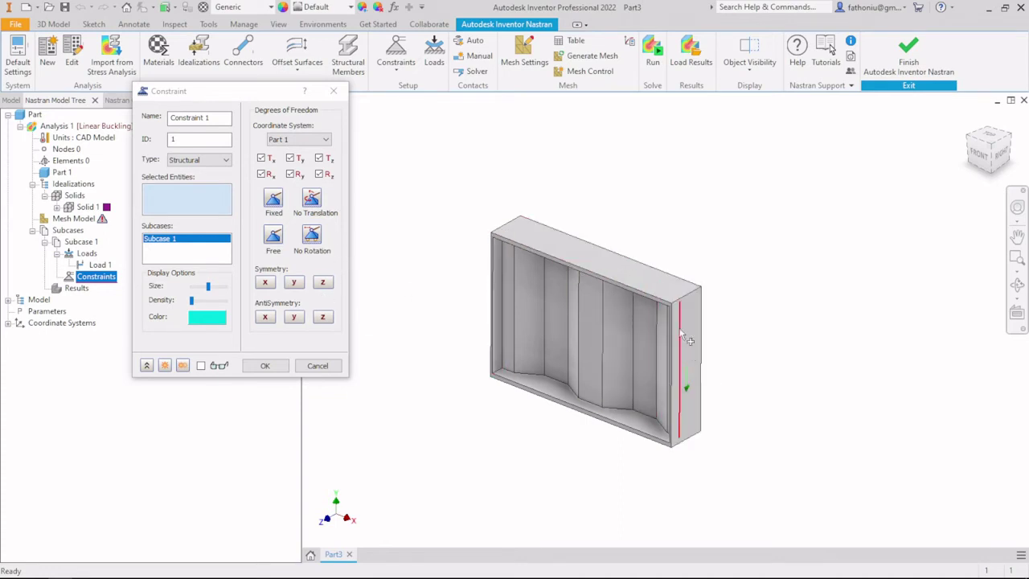
pyautogui.click(260, 174)
pyautogui.click(290, 173)
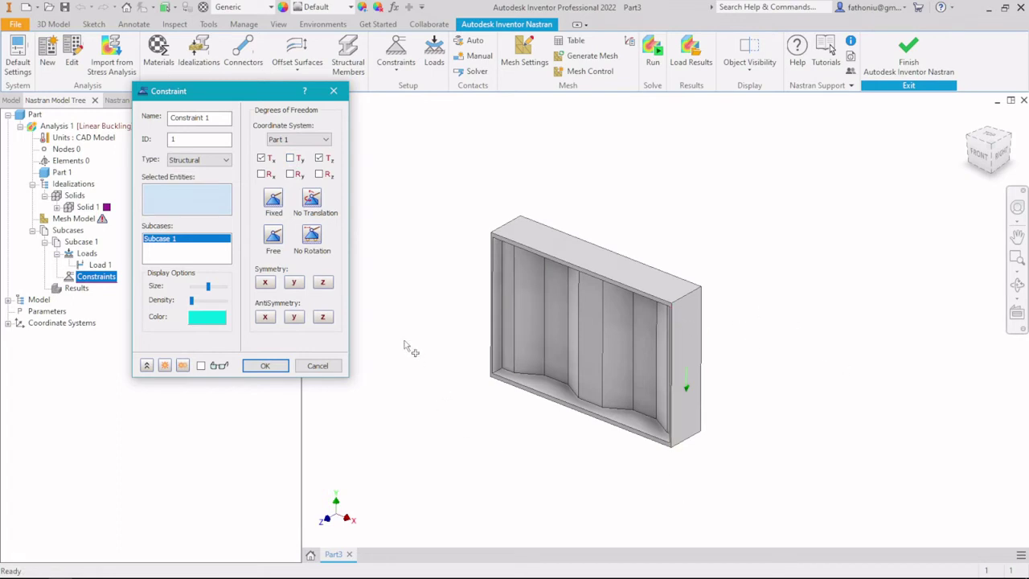
pyautogui.click(686, 344)
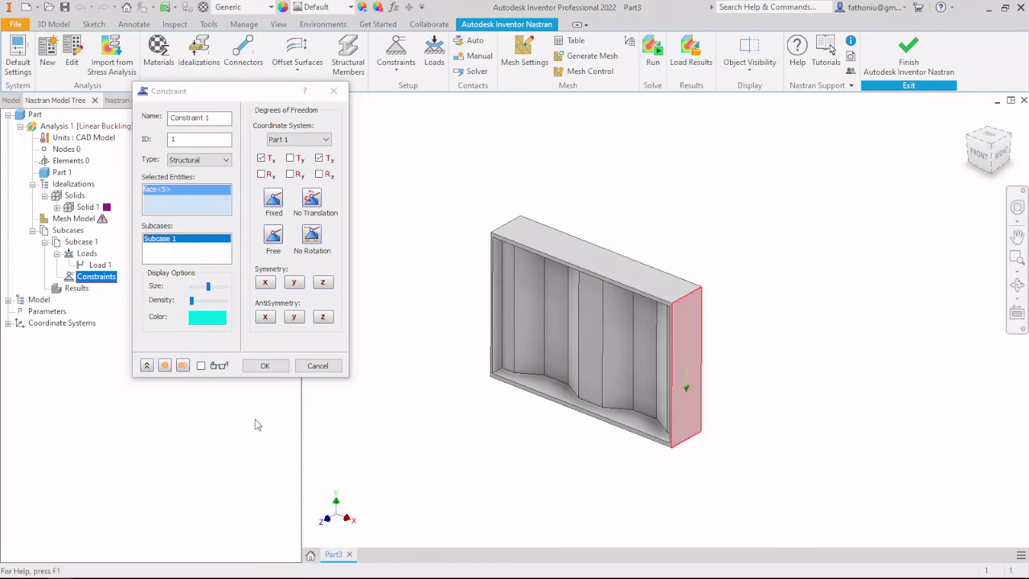
pyautogui.click(264, 366)
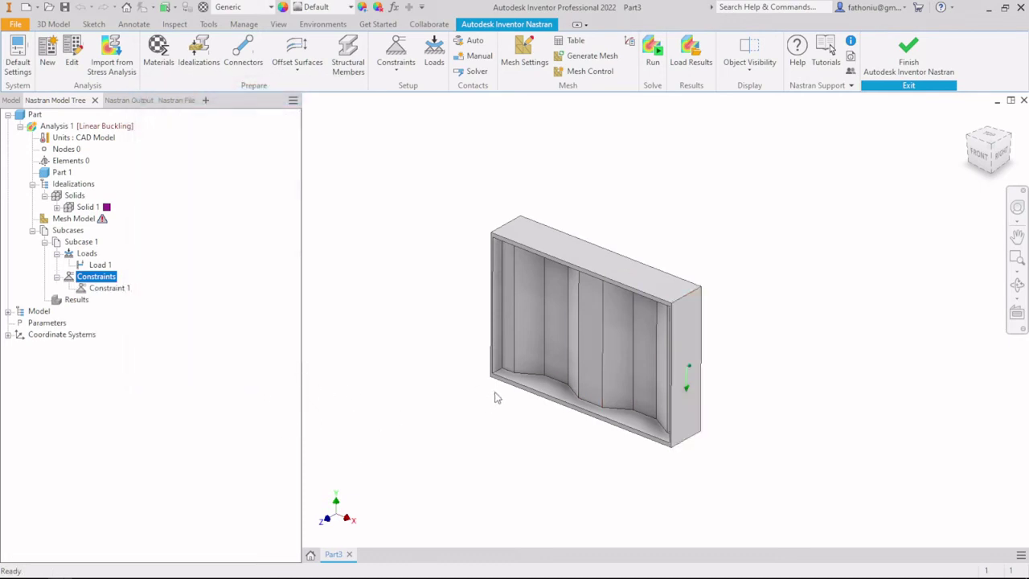
# Add a second structural constraint on the panel's left end face with all translations and rotations fixed
pyautogui.keyDown('shift'); pyautogui.moveTo(514, 406); pyautogui.dragTo(391, 298, button='middle'); pyautogui.keyUp('shift')
pyautogui.rightClick(96, 283)
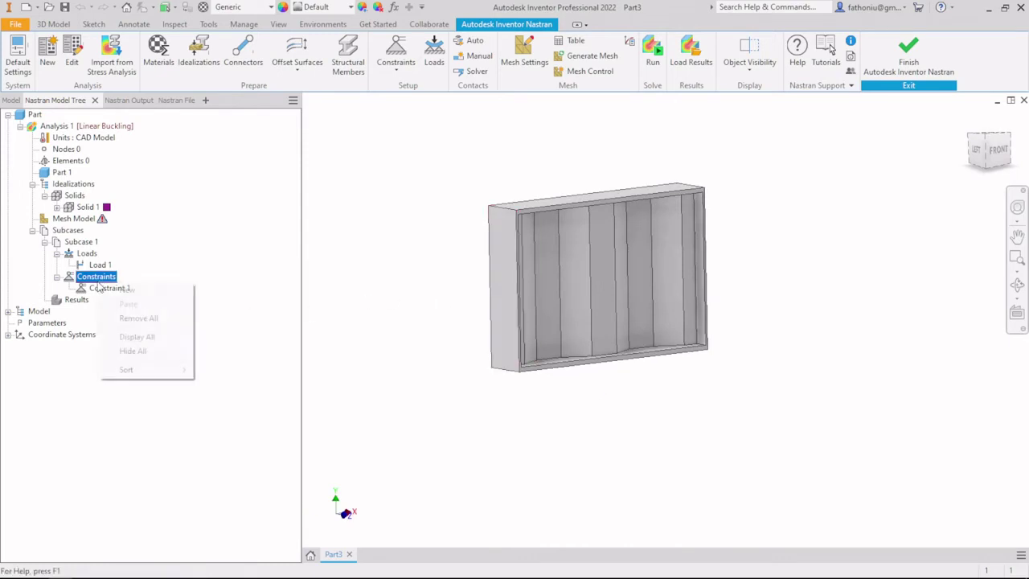
pyautogui.click(119, 289)
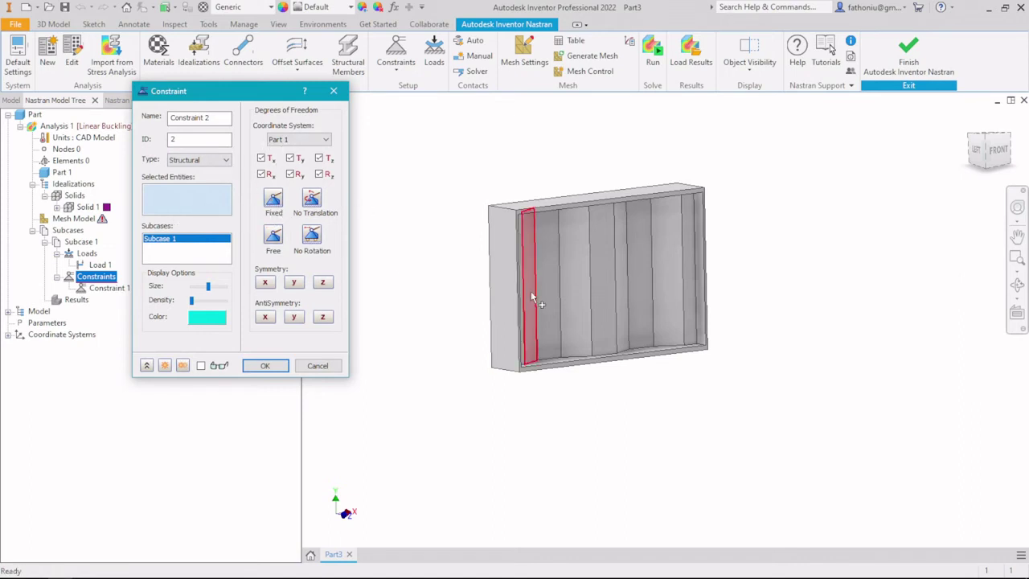
pyautogui.click(495, 272)
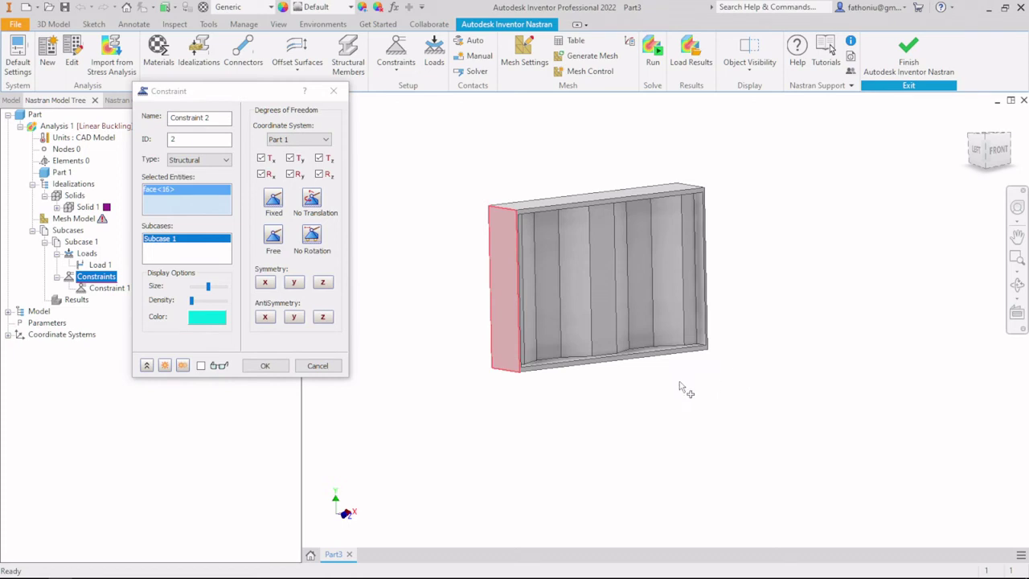
pyautogui.click(266, 366)
pyautogui.keyDown('shift'); pyautogui.moveTo(859, 442); pyautogui.dragTo(764, 441, button='middle'); pyautogui.keyUp('shift')
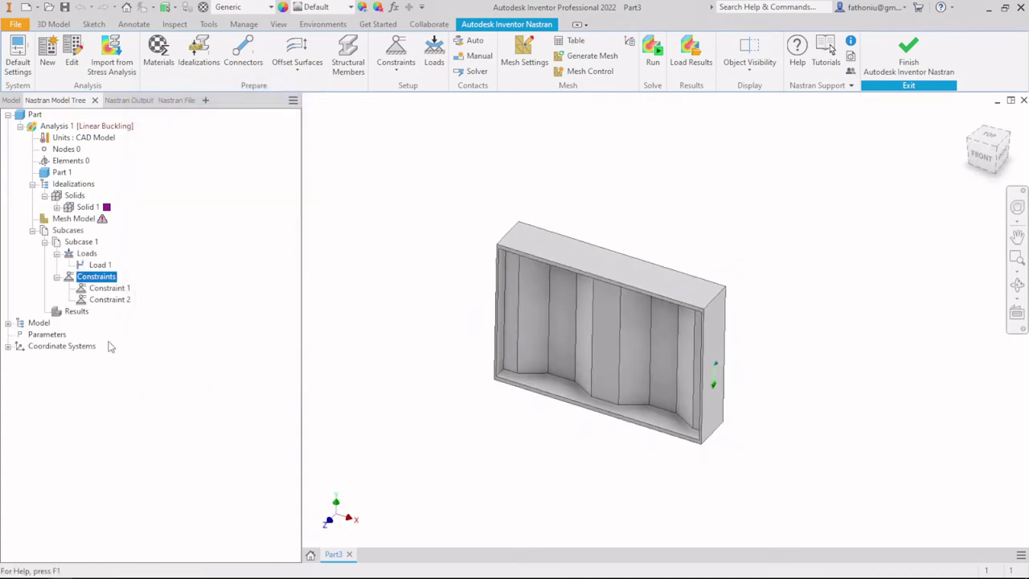
# Generate the mesh of the panel with the current mesh settings and inspect its elements up close
pyautogui.rightClick(74, 226)
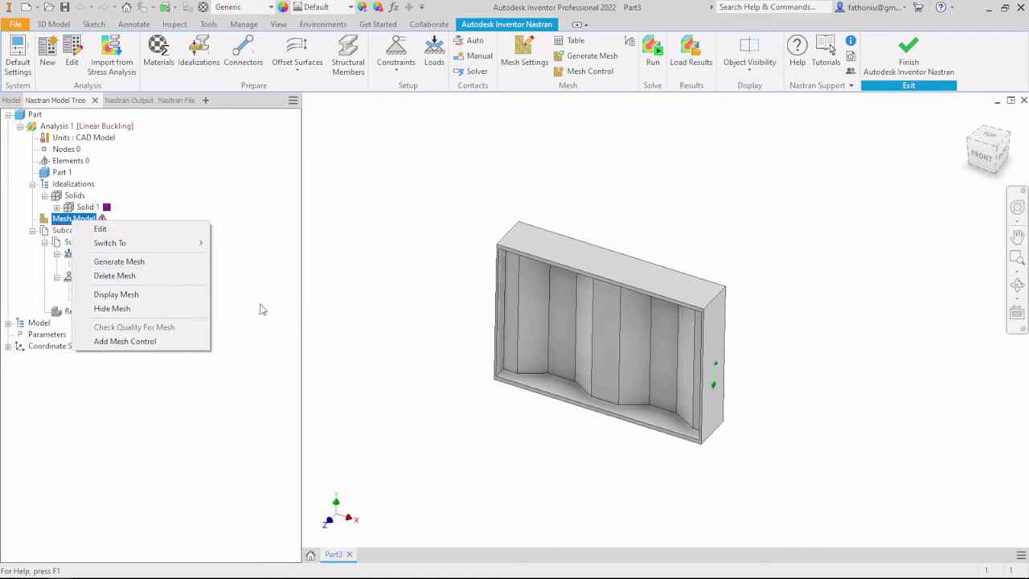
pyautogui.click(142, 262)
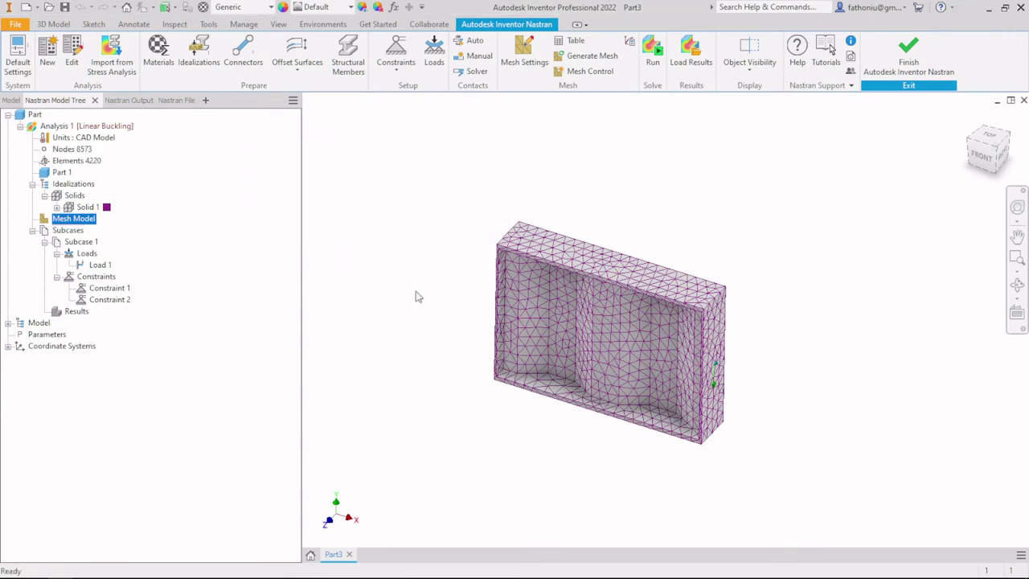
pyautogui.scroll(-3, 551, 313)
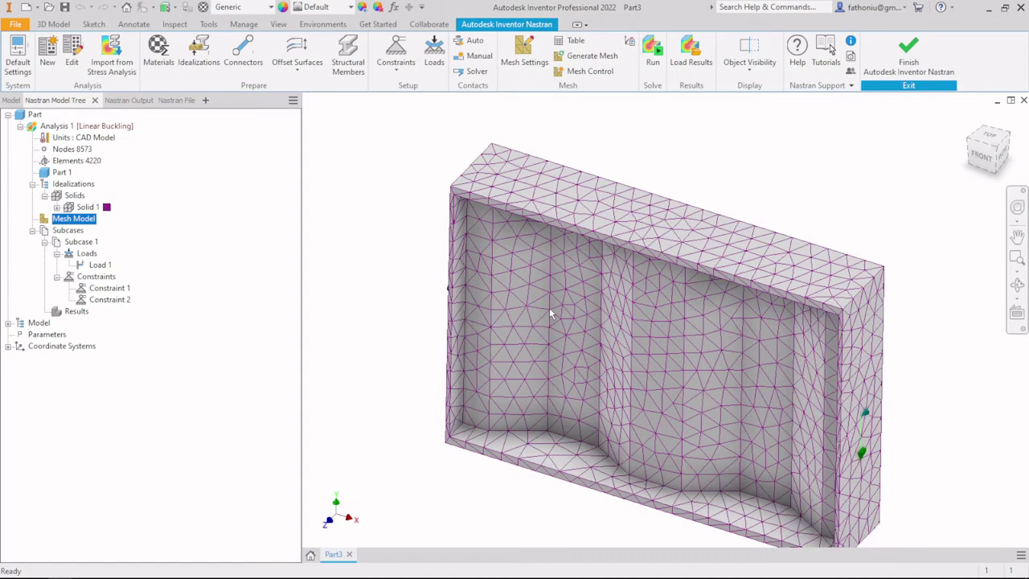
pyautogui.scroll(3, 549, 310)
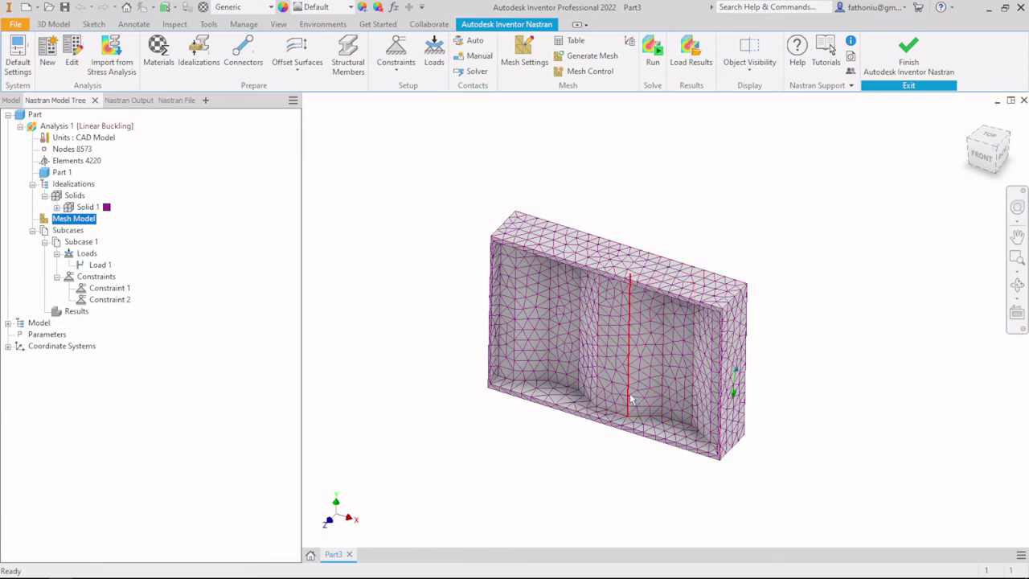
# Inspect the panel's mesh up close and review its element size and element order in the mesh settings
pyautogui.scroll(-5, 568, 328)
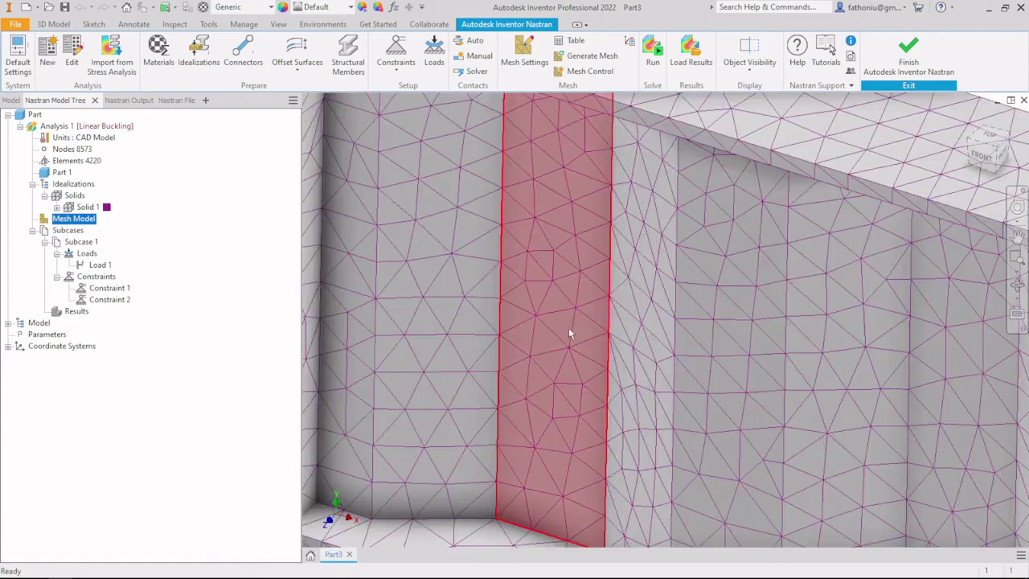
pyautogui.scroll(4, 568, 328)
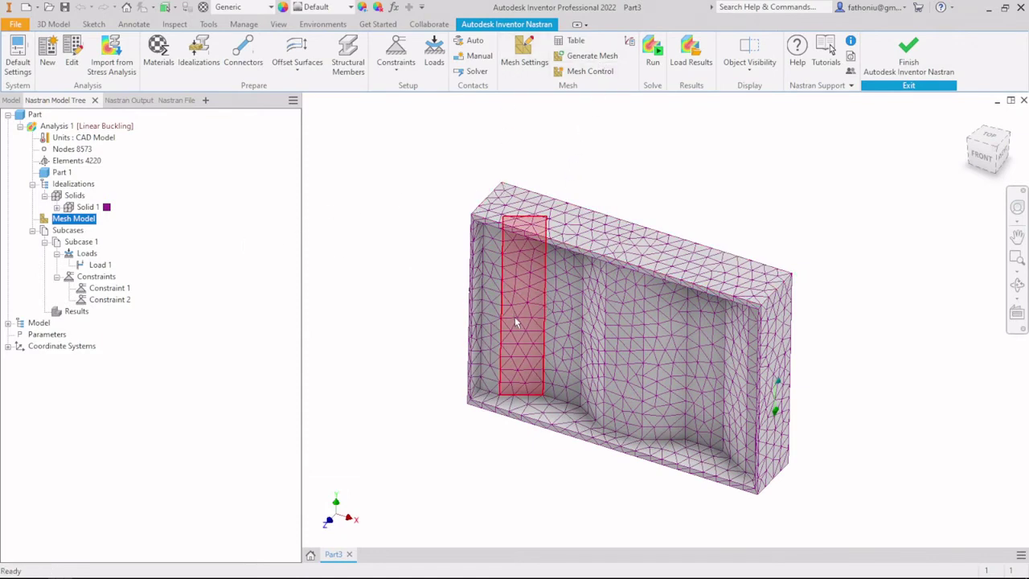
pyautogui.click(524, 53)
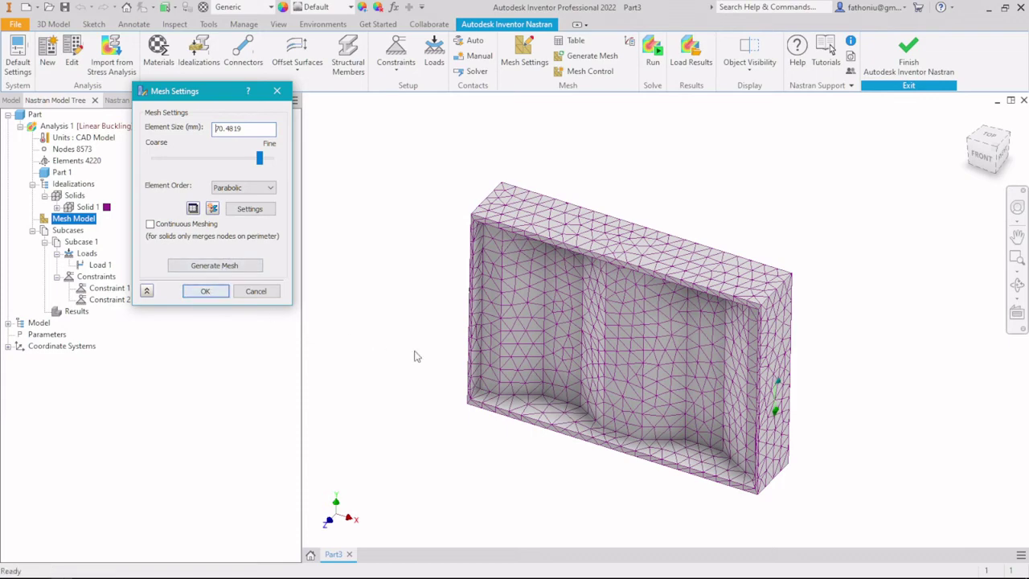
pyautogui.click(217, 292)
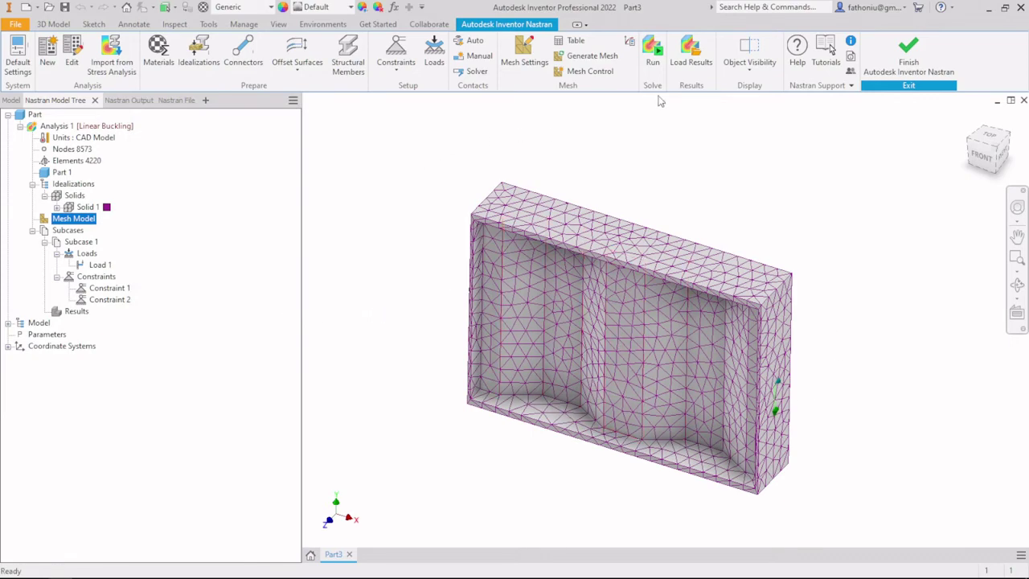
# Run the linear buckling analysis, saving the part as Part3.ipt in the PackNGo folder outside the active project
pyautogui.click(651, 47)
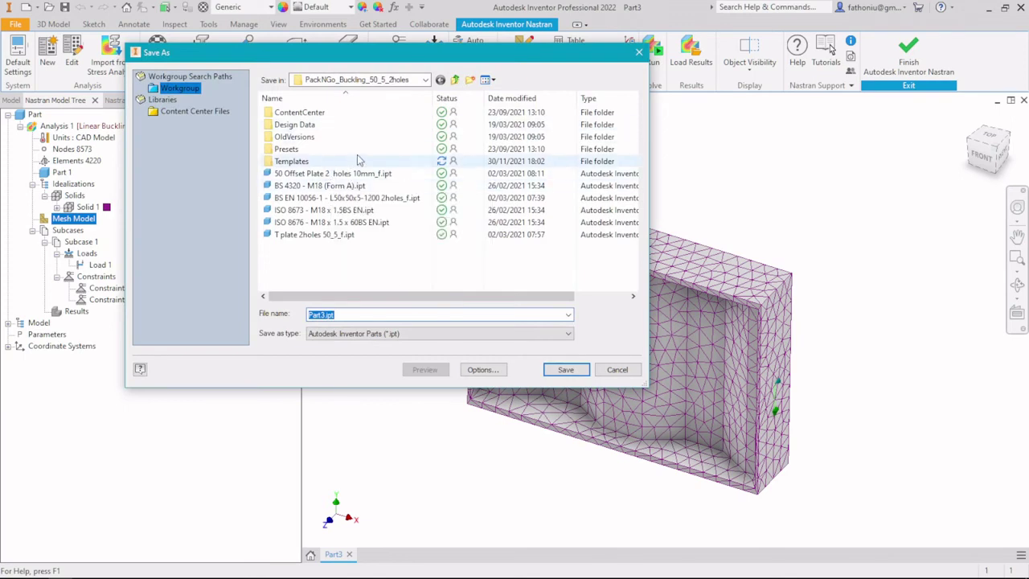
pyautogui.click(454, 80)
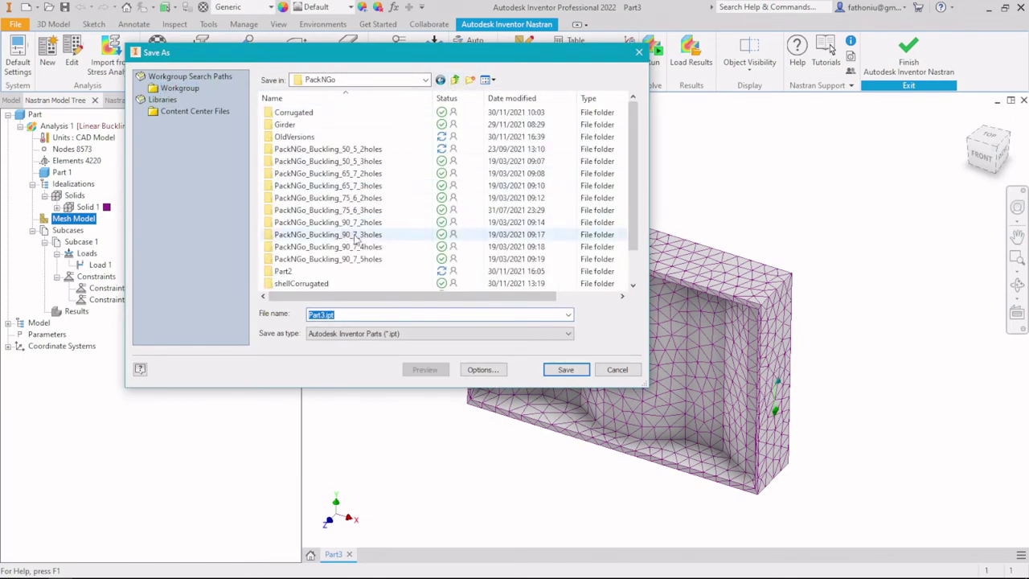
pyautogui.click(356, 316)
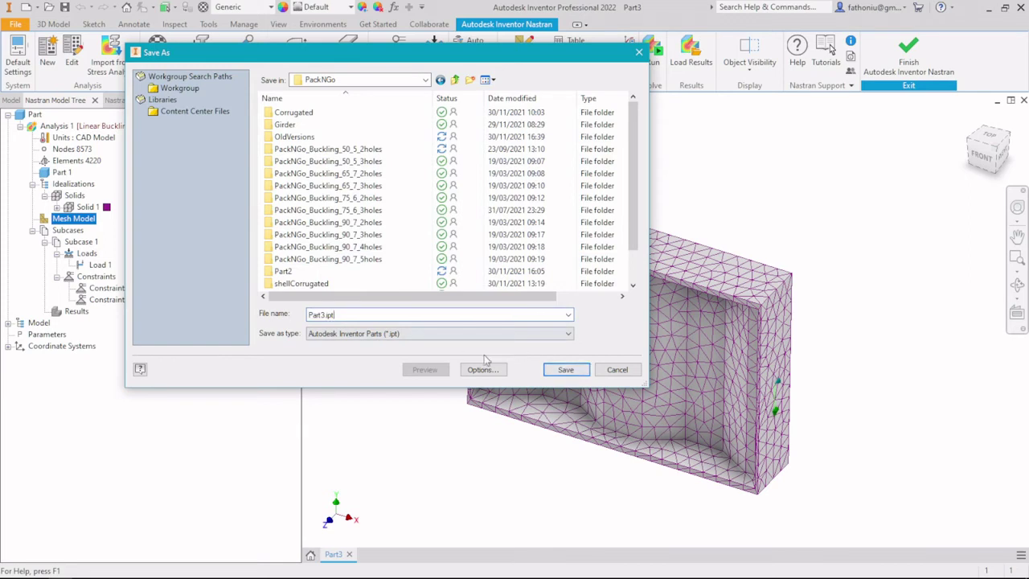
pyautogui.click(331, 318)
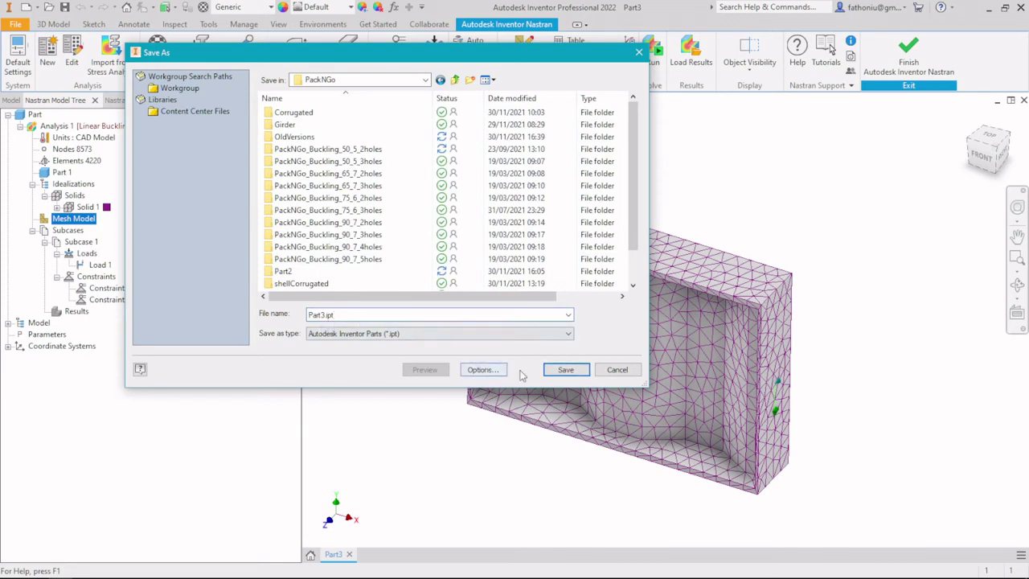
pyautogui.click(561, 370)
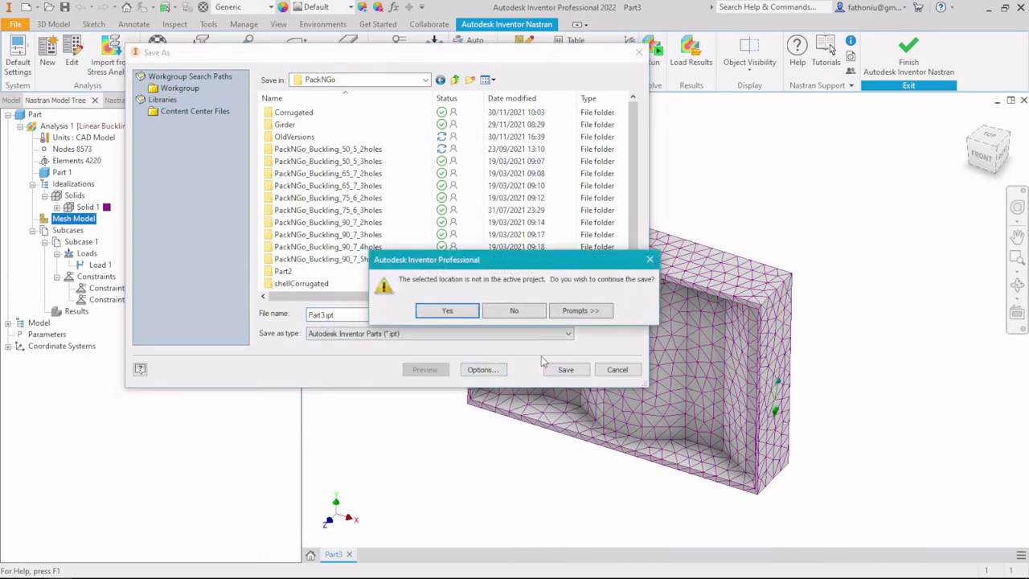
pyautogui.click(447, 311)
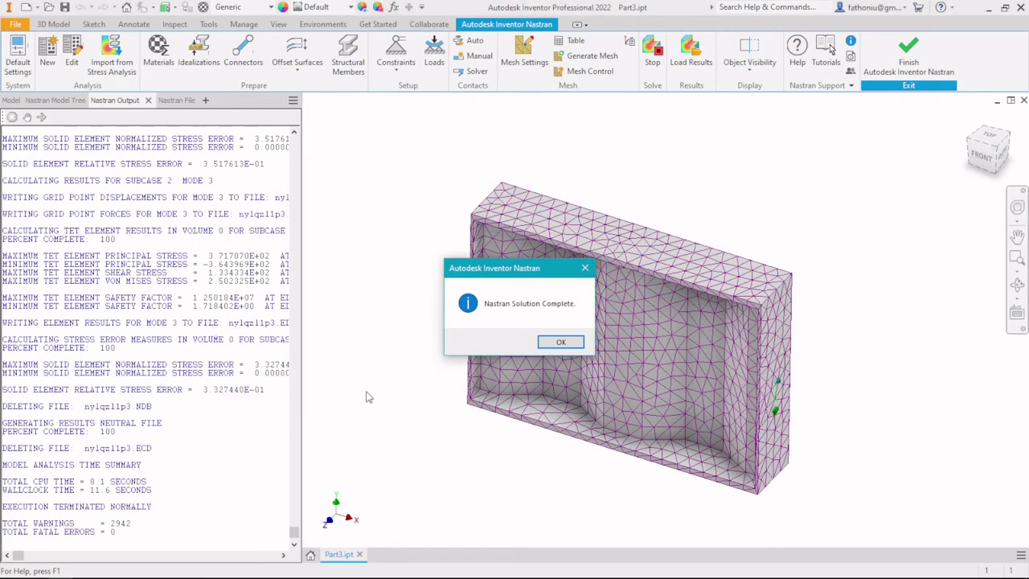
pyautogui.click(556, 344)
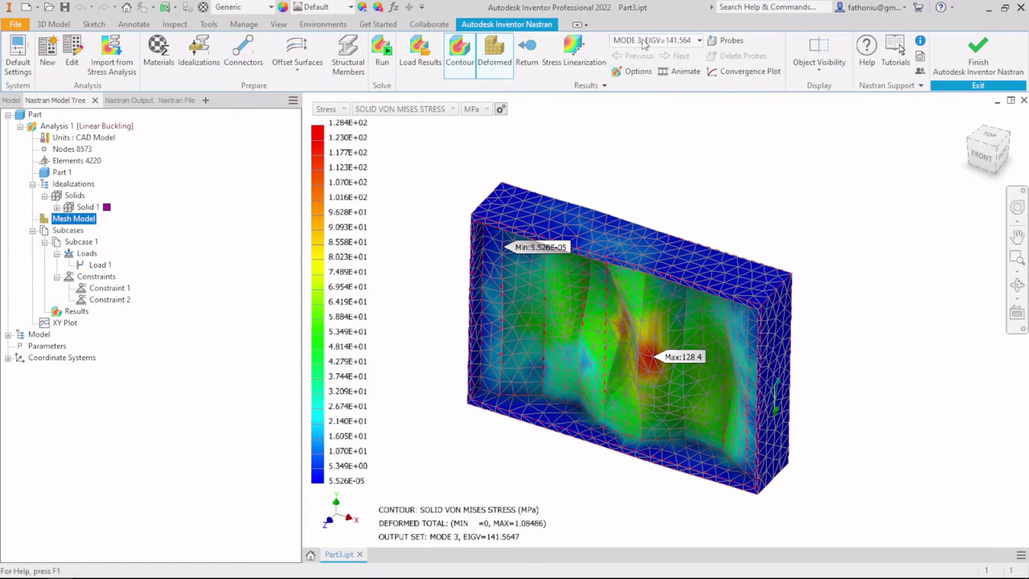
# Display the MODE 1 von Mises stress result and examine the panel's buckled shape and stress distribution from several views
pyautogui.click(699, 40)
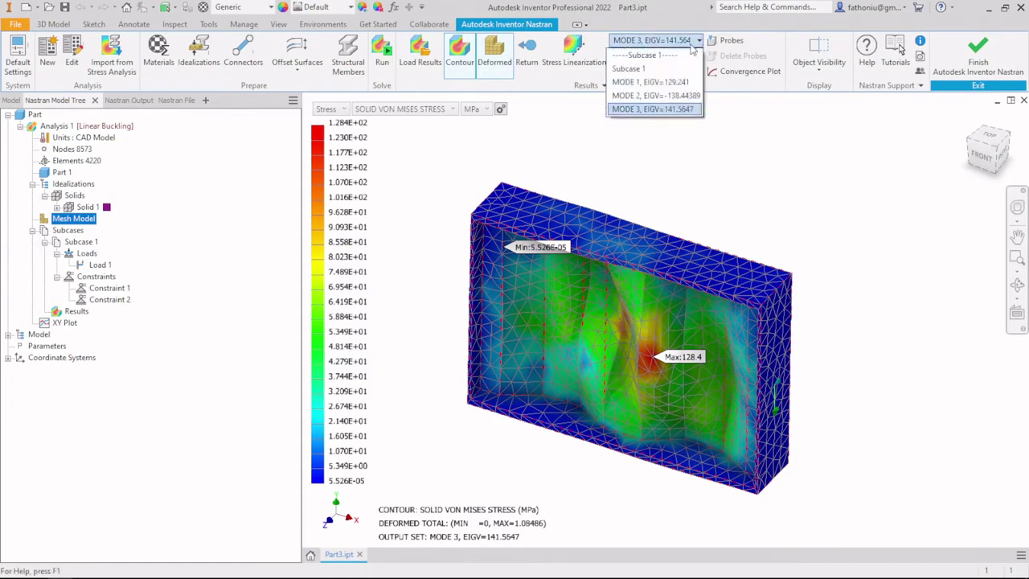
pyautogui.click(655, 109)
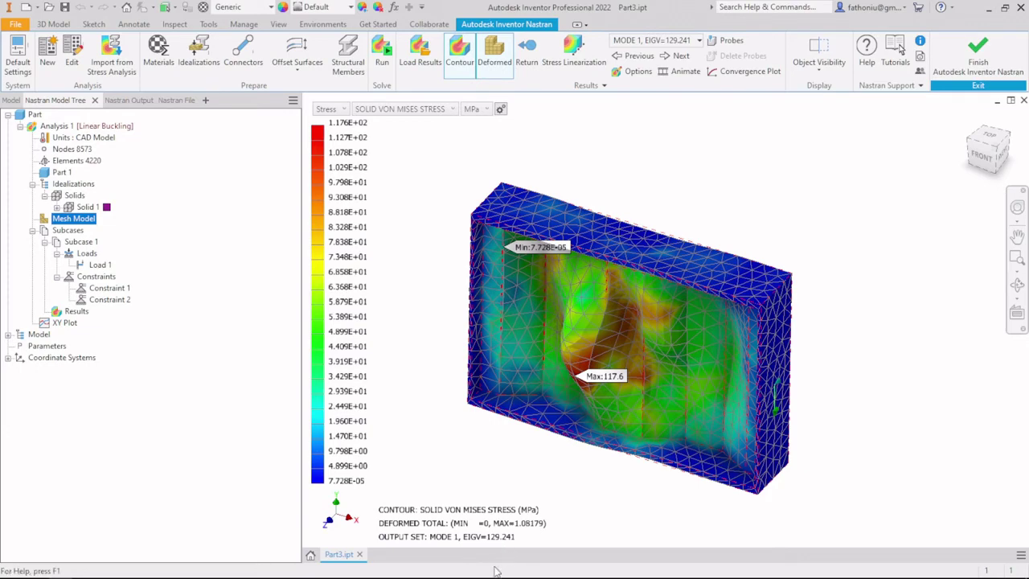
pyautogui.moveTo(506, 577)
pyautogui.scroll(3, 629, 235)
pyautogui.scroll(-3, 633, 264)
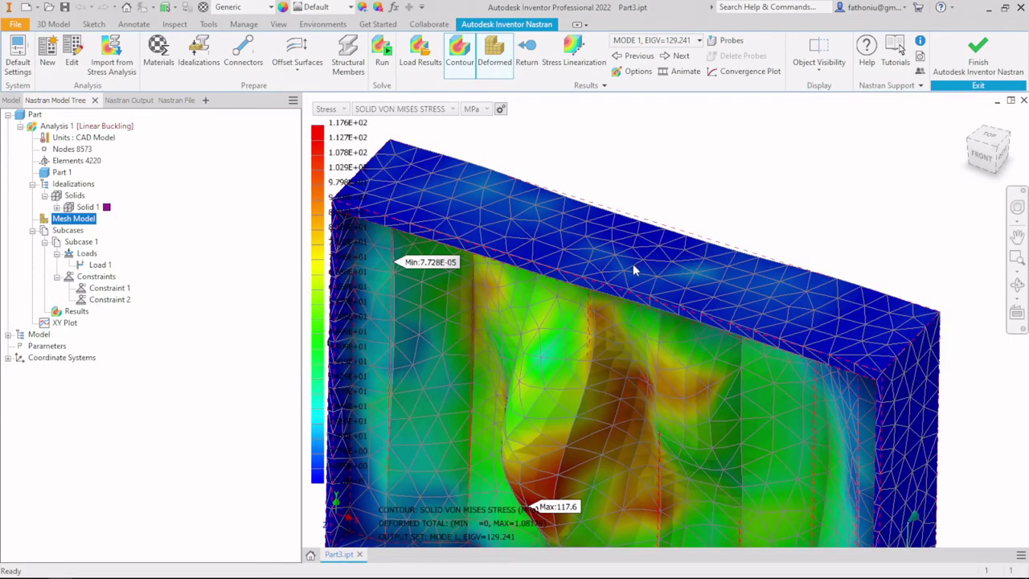
pyautogui.scroll(-2, 643, 272)
pyautogui.moveTo(641, 270); pyautogui.dragTo(661, 202, button='middle')
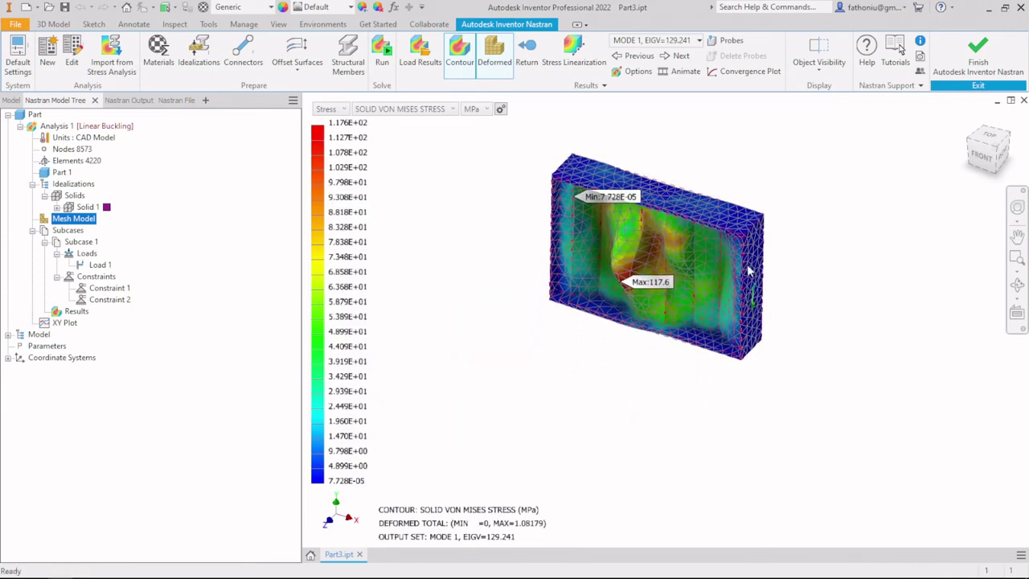
pyautogui.scroll(3, 748, 273)
pyautogui.scroll(-3, 741, 286)
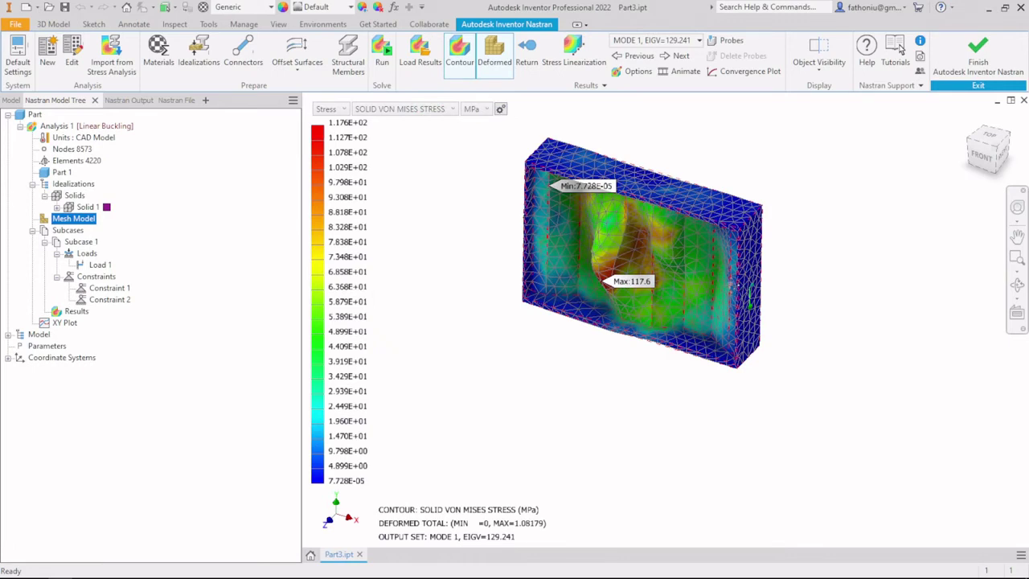
pyautogui.moveTo(732, 291); pyautogui.dragTo(772, 302, button='middle')
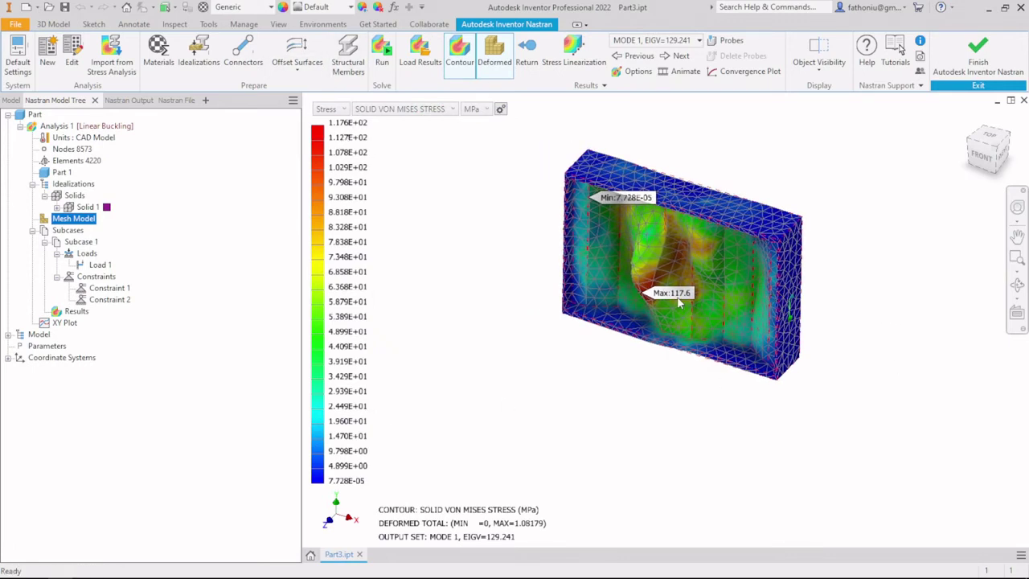
pyautogui.keyDown('shift'); pyautogui.moveTo(678, 302); pyautogui.dragTo(631, 297, button='middle'); pyautogui.keyUp('shift')
pyautogui.click(639, 71)
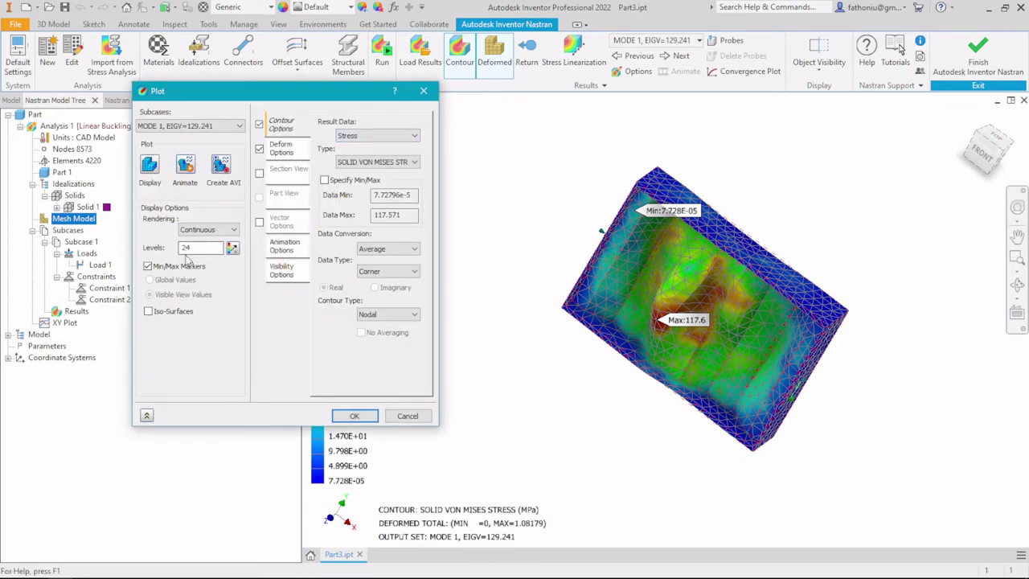
pyautogui.click(278, 157)
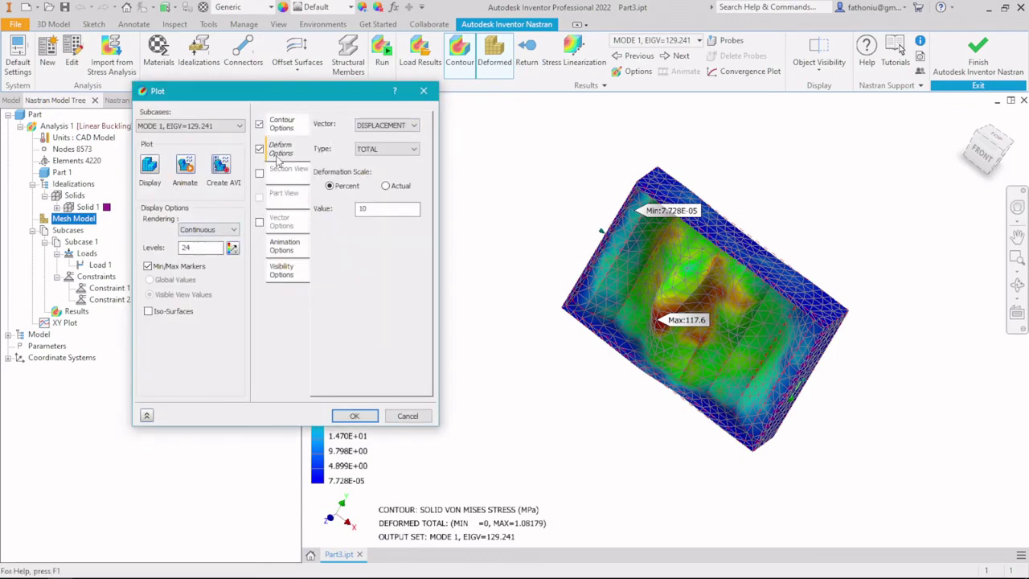
pyautogui.click(421, 90)
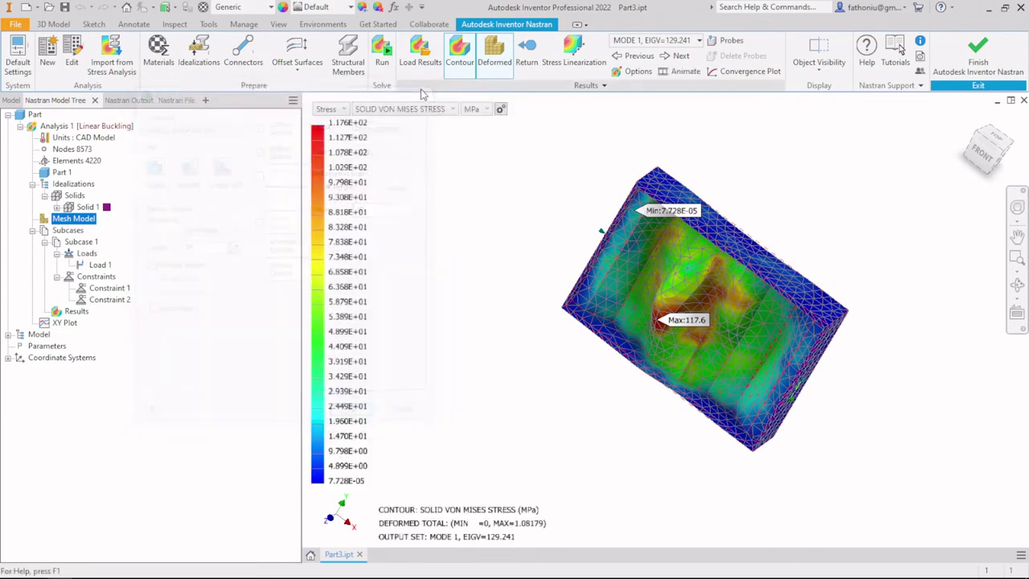
# Set the deformation scale of the MODE 1 result plot to 5 percent
pyautogui.click(634, 71)
pyautogui.click(286, 150)
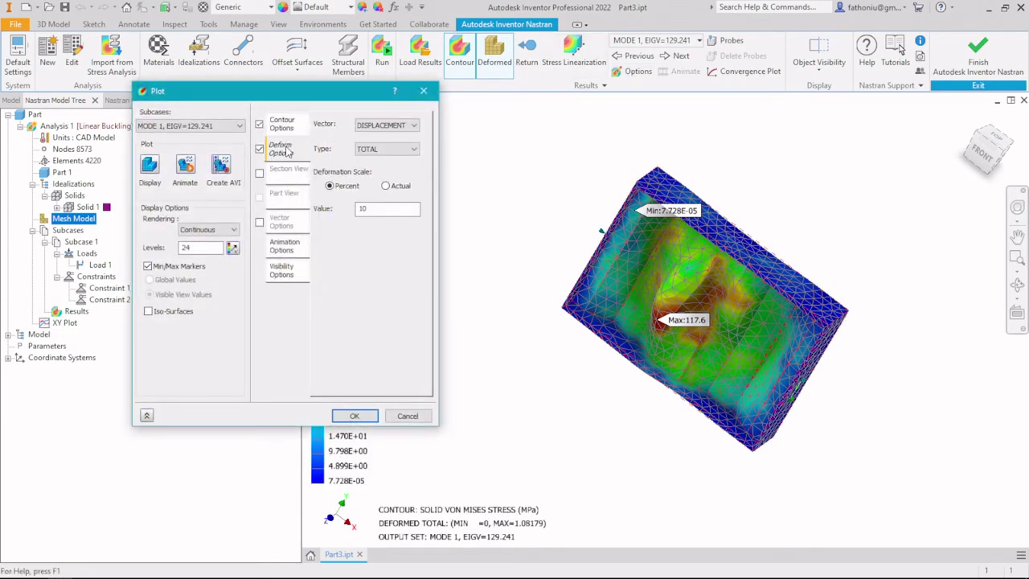
pyautogui.doubleClick(387, 209)
pyautogui.write('1.0')
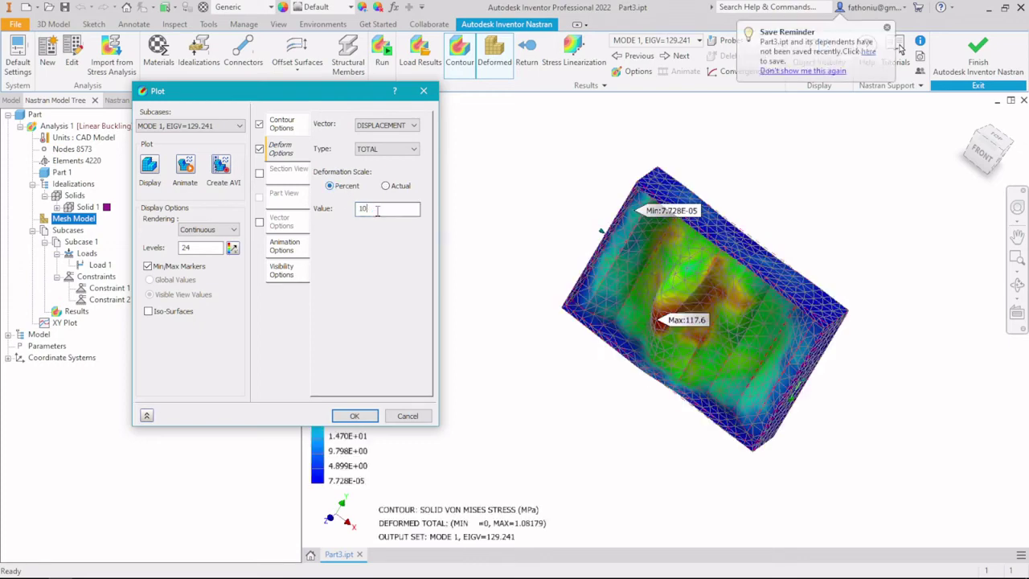
pyautogui.moveTo(375, 209); pyautogui.dragTo(351, 211)
pyautogui.write('5')
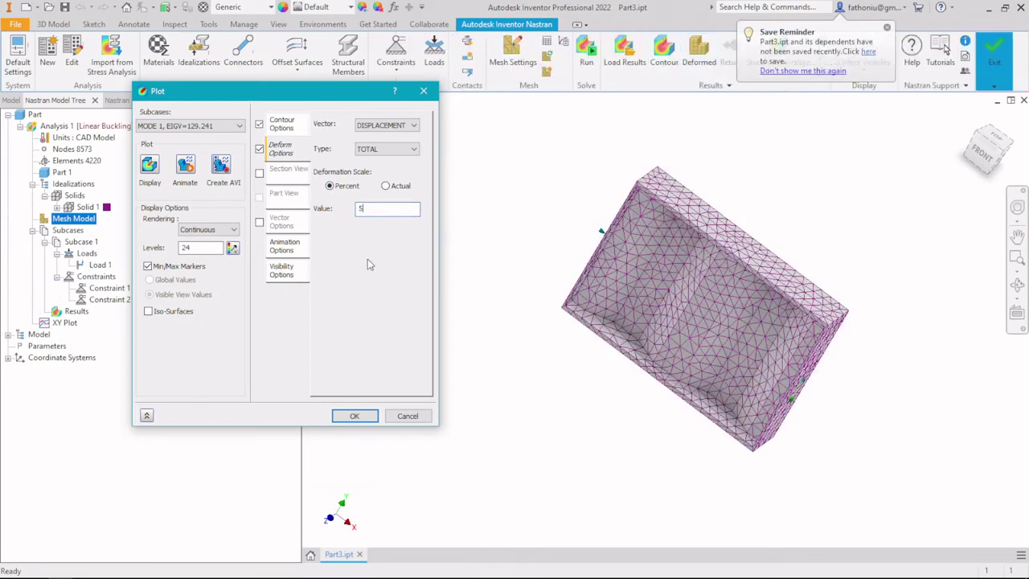
pyautogui.click(366, 415)
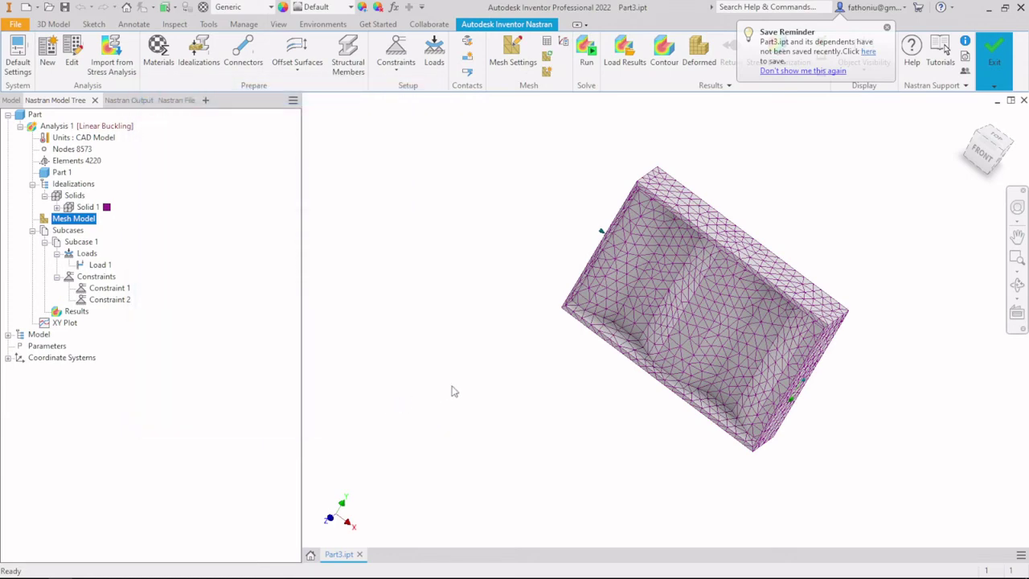
# Show the deformed shape of MODE 1 without stress contours and examine the buckled corrugated web from both ends
pyautogui.click(698, 64)
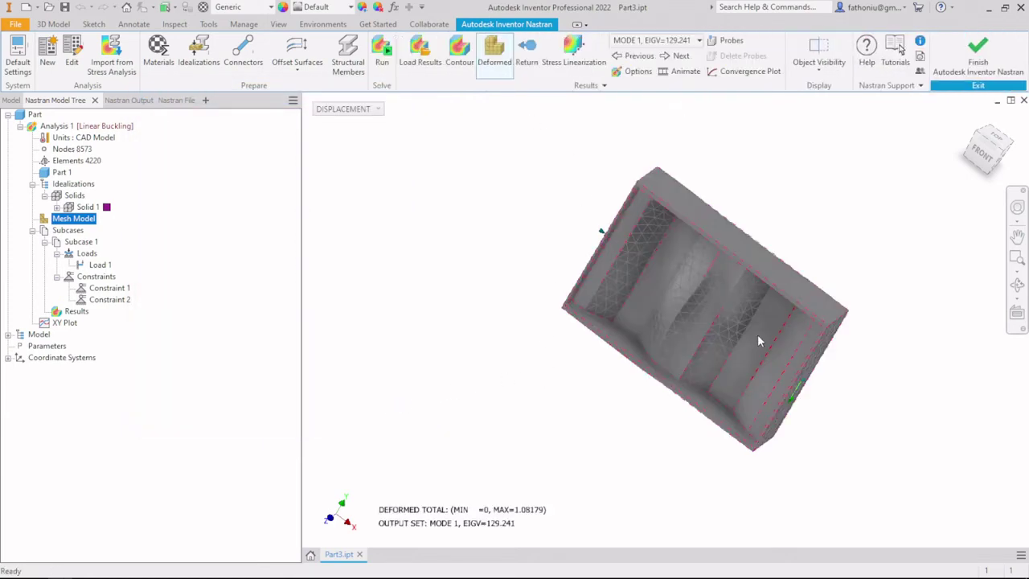
pyautogui.keyDown('shift'); pyautogui.moveTo(739, 320); pyautogui.dragTo(638, 210, button='middle'); pyautogui.keyUp('shift')
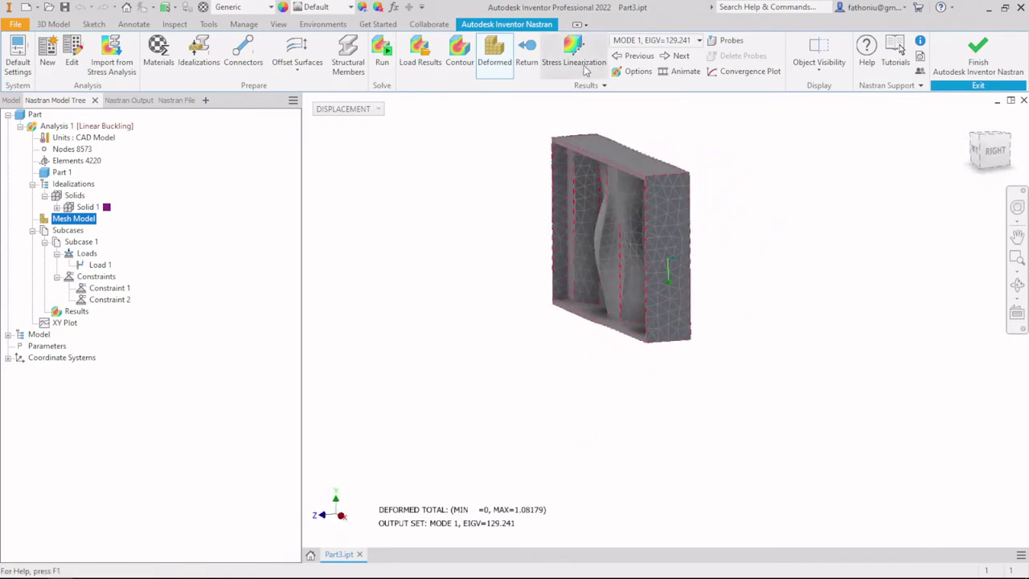
pyautogui.scroll(5, 638, 210)
pyautogui.scroll(-3, 615, 230)
pyautogui.keyDown('shift'); pyautogui.moveTo(626, 272); pyautogui.dragTo(516, 261, button='middle'); pyautogui.keyUp('shift')
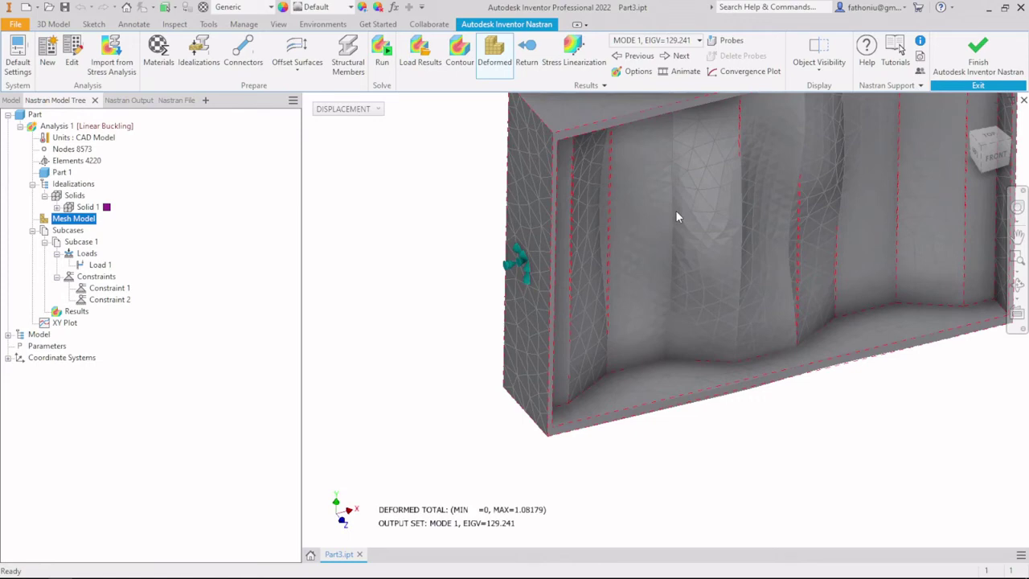
pyautogui.scroll(3, 676, 212)
pyautogui.scroll(-2, 672, 220)
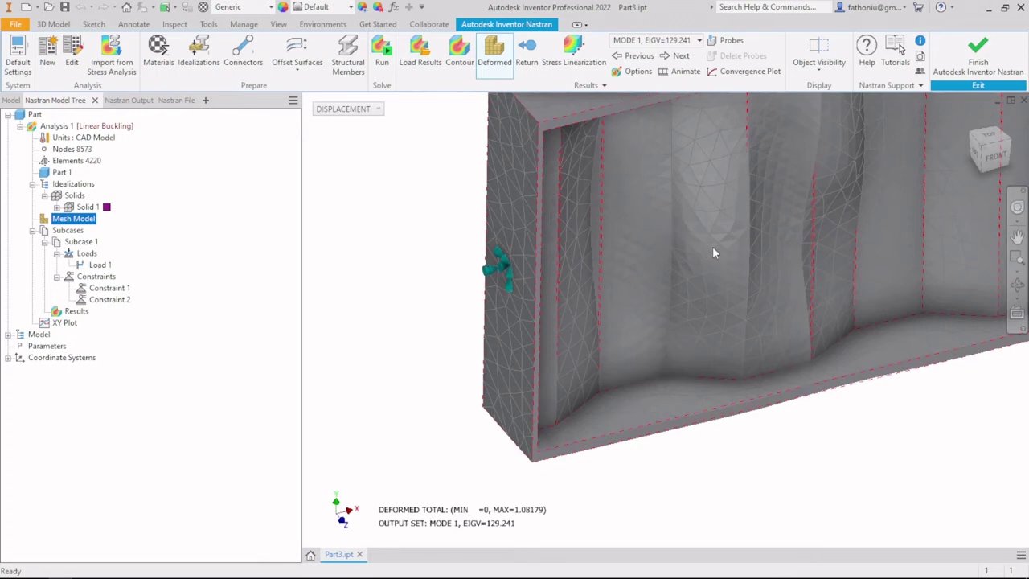
pyautogui.scroll(-4, 713, 250)
pyautogui.scroll(5, 724, 238)
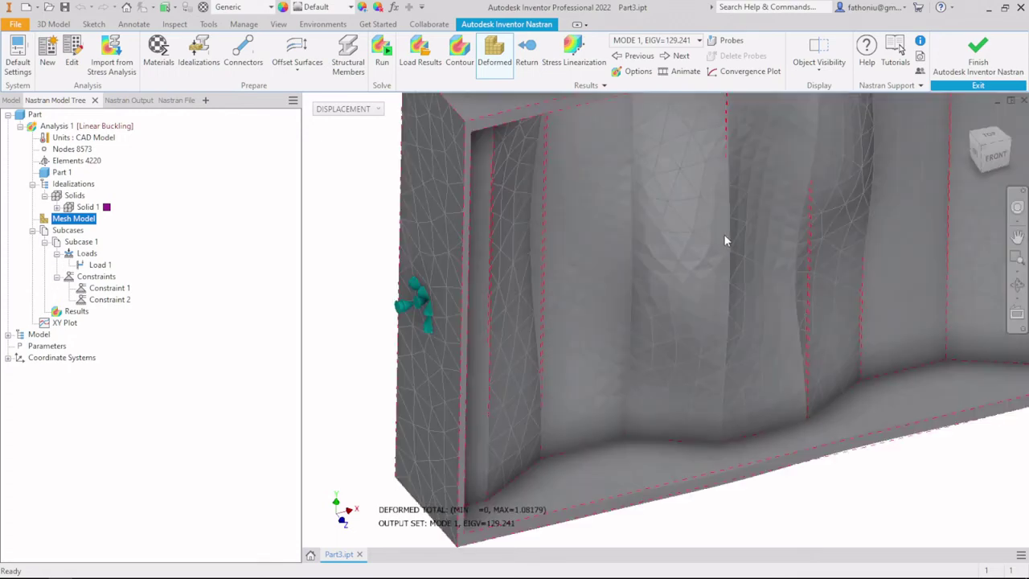
pyautogui.scroll(-5, 727, 238)
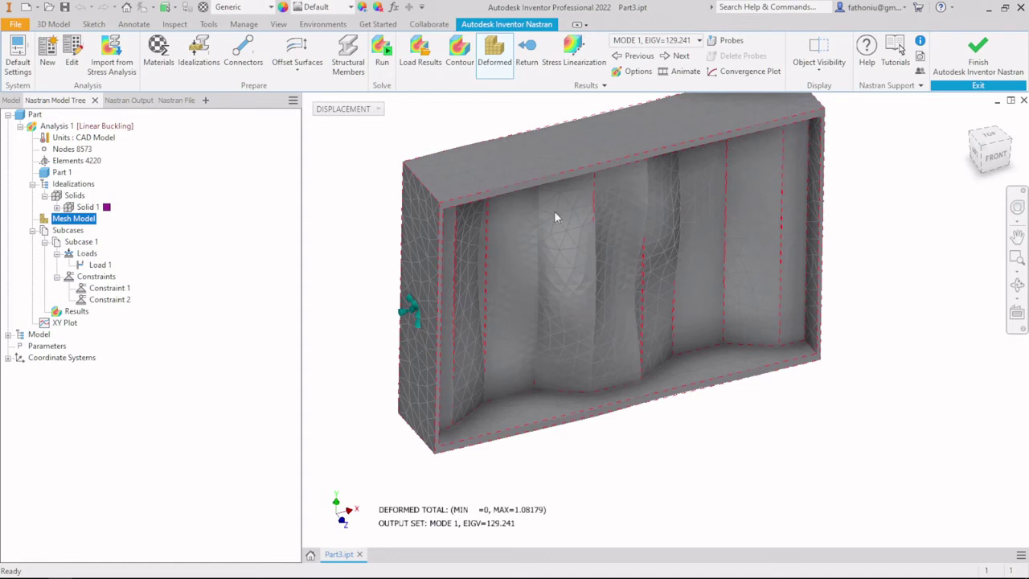
pyautogui.keyDown('shift'); pyautogui.moveTo(688, 148); pyautogui.dragTo(621, 186, button='middle'); pyautogui.keyUp('shift')
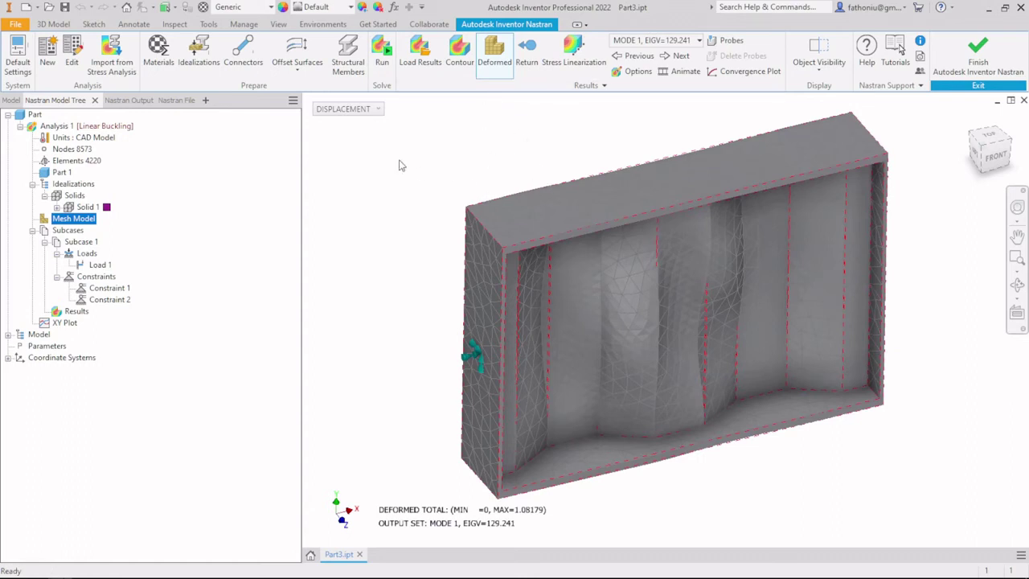
pyautogui.keyDown('shift'); pyautogui.moveTo(468, 229); pyautogui.dragTo(491, 219, button='middle'); pyautogui.keyUp('shift')
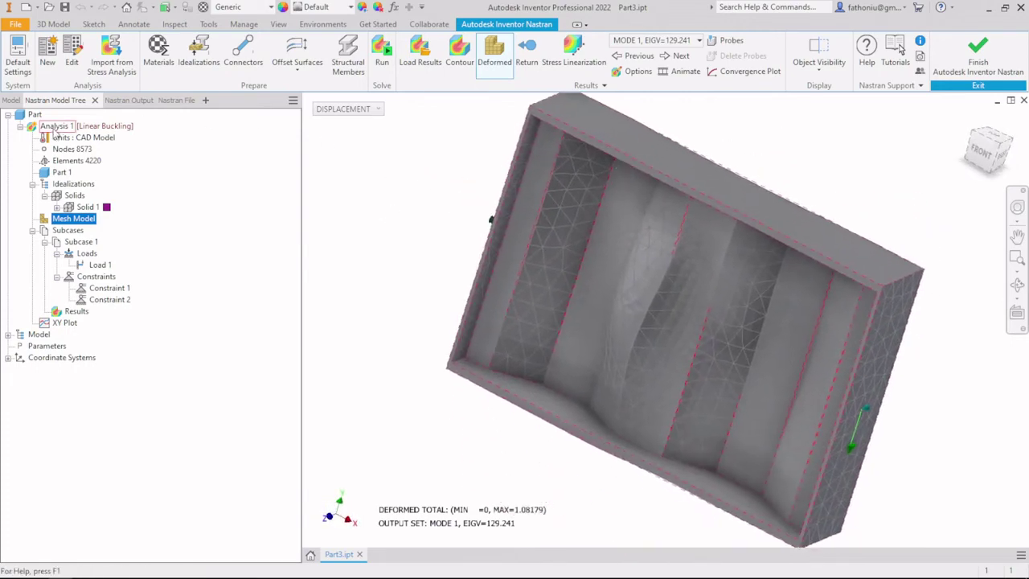
pyautogui.click(54, 127)
pyautogui.rightClick(58, 129)
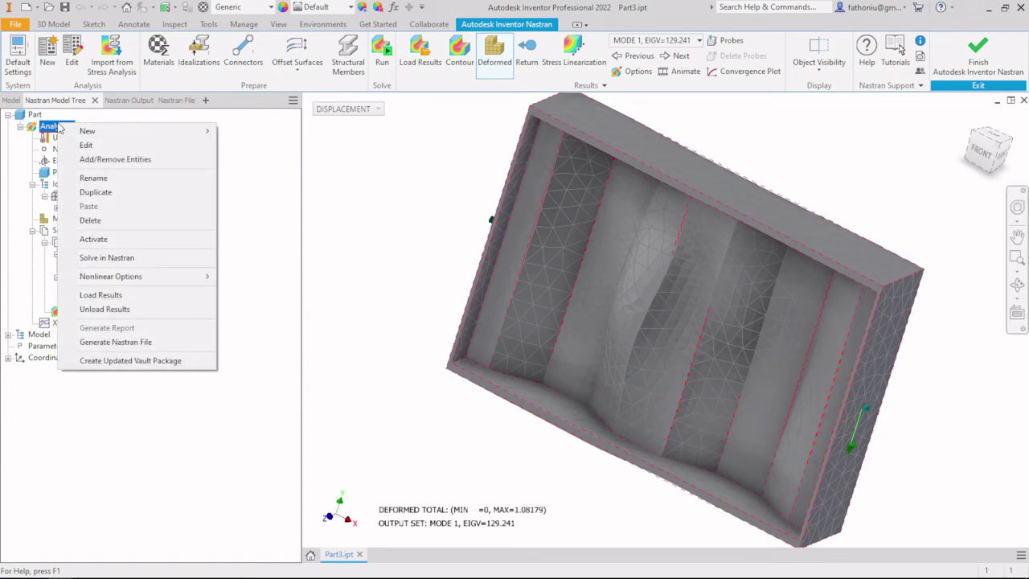
pyautogui.moveTo(93, 135)
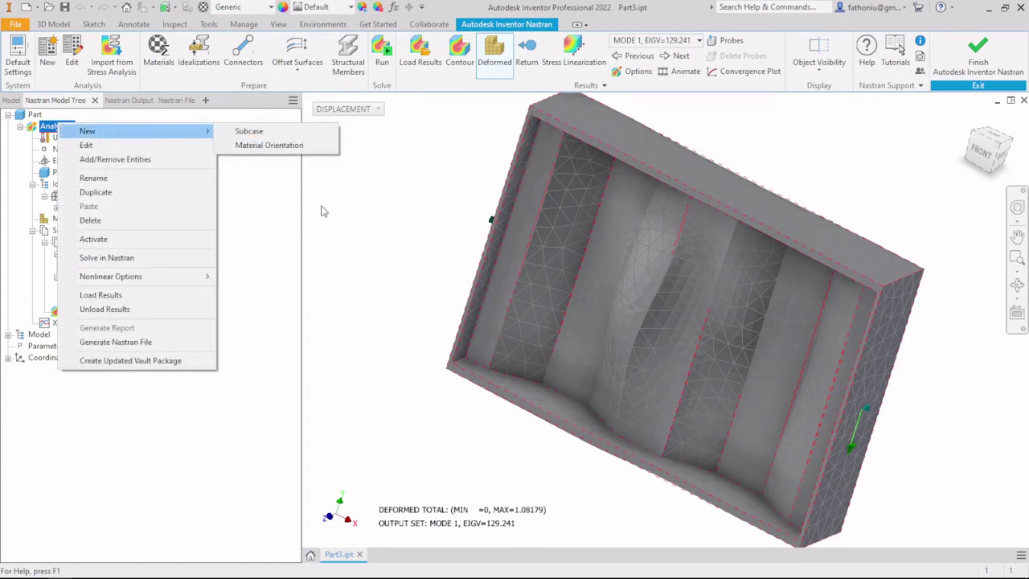
pyautogui.click(325, 210)
# Create a second analysis of type Nonlinear Static, keeping the default output controls, options and model state
pyautogui.rightClick(35, 115)
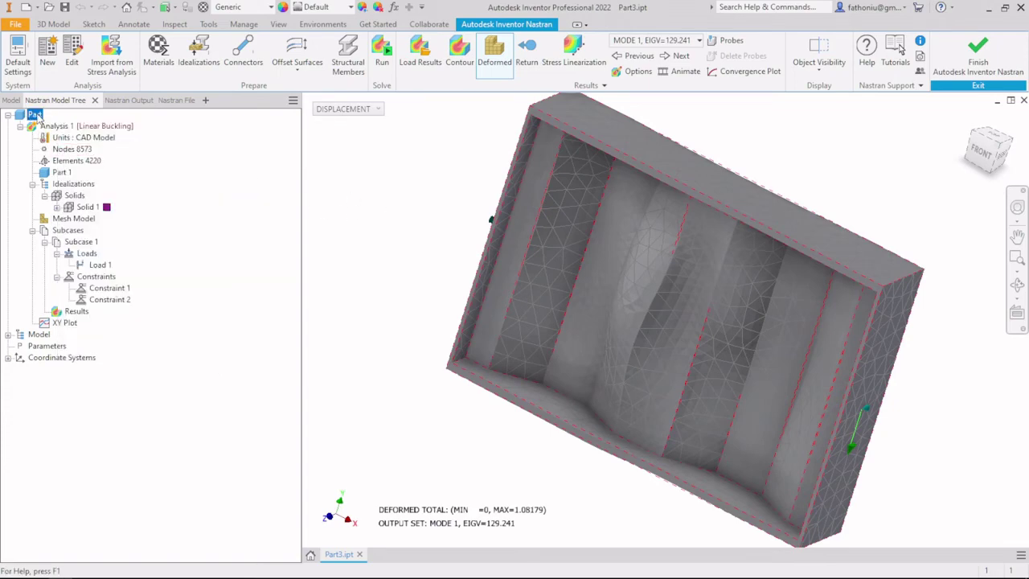
pyautogui.click(82, 123)
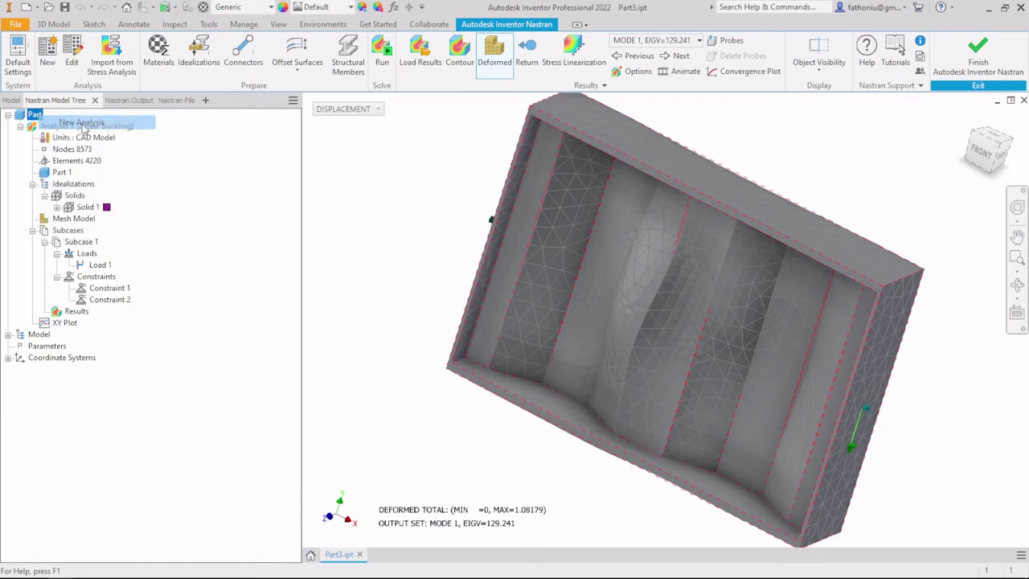
pyautogui.click(185, 160)
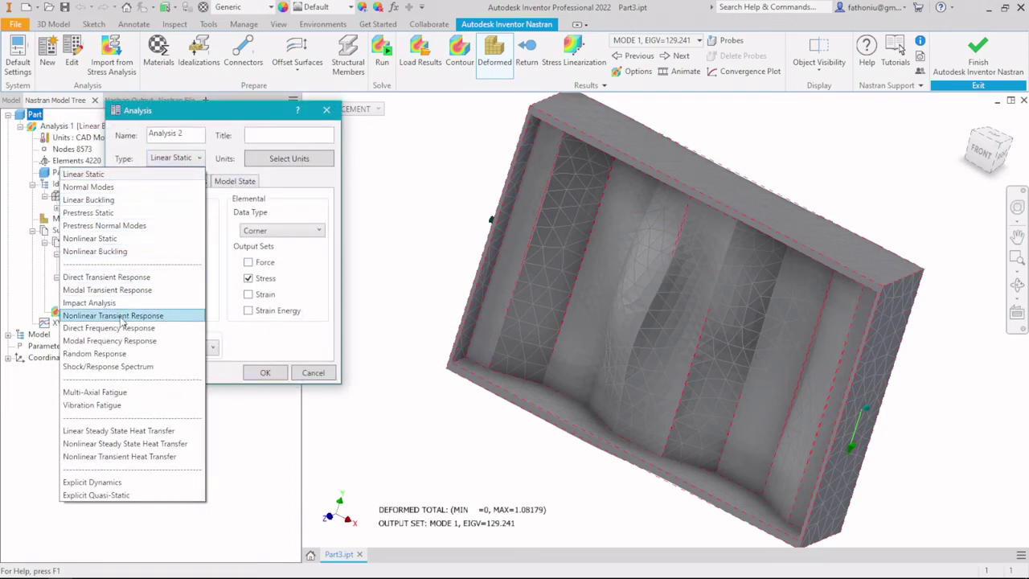
pyautogui.click(103, 239)
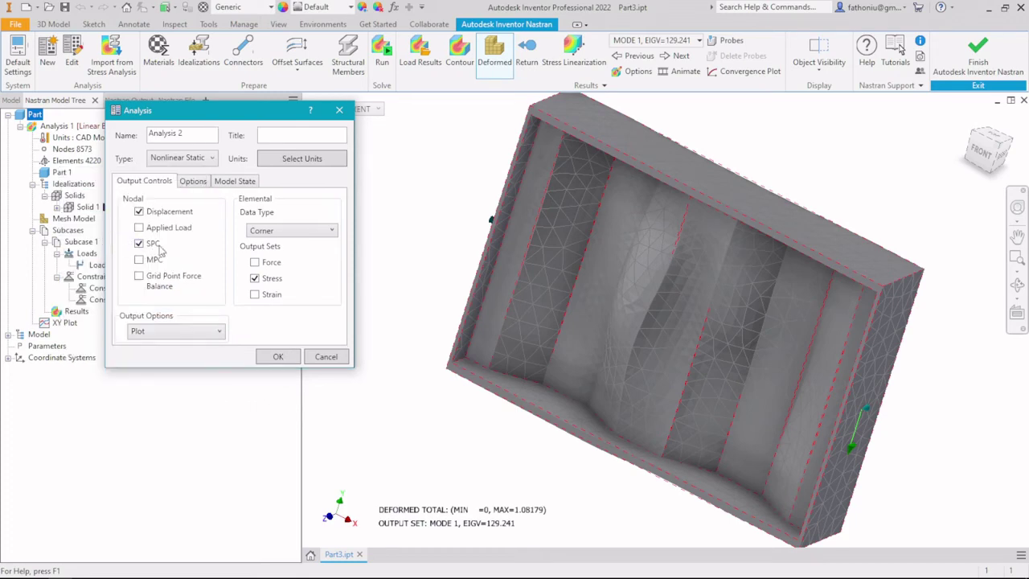
pyautogui.click(193, 182)
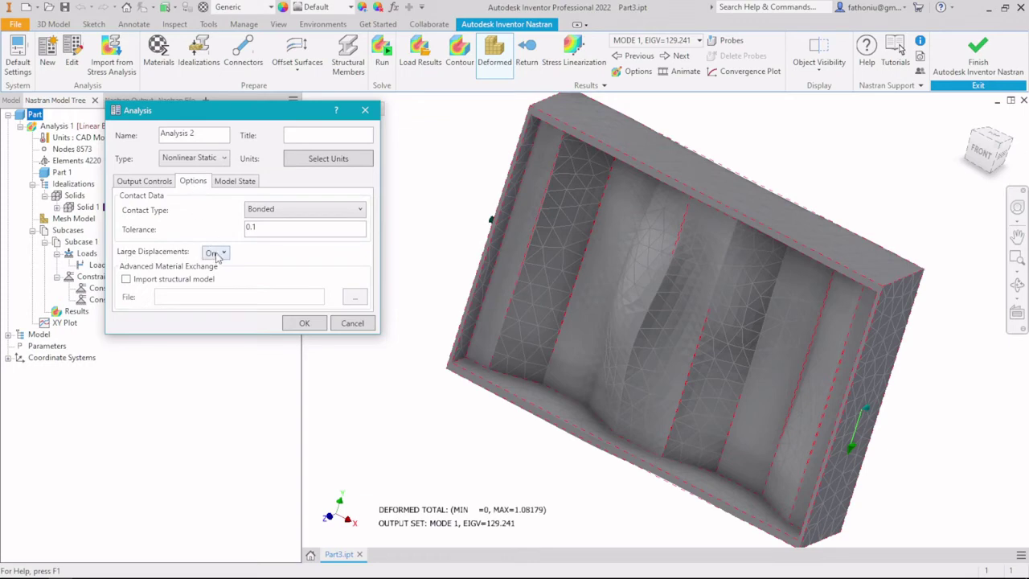
pyautogui.click(234, 182)
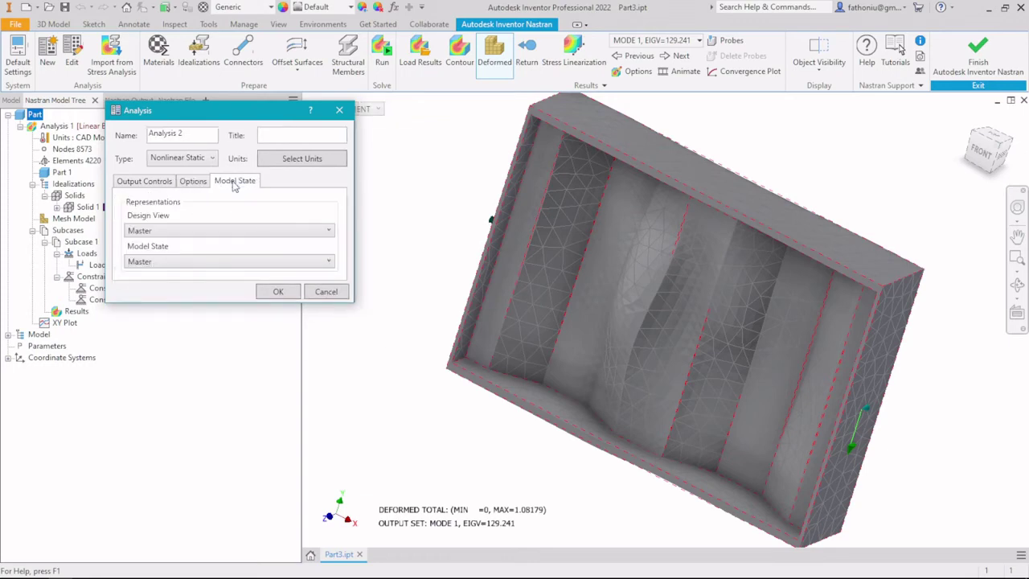
pyautogui.click(152, 182)
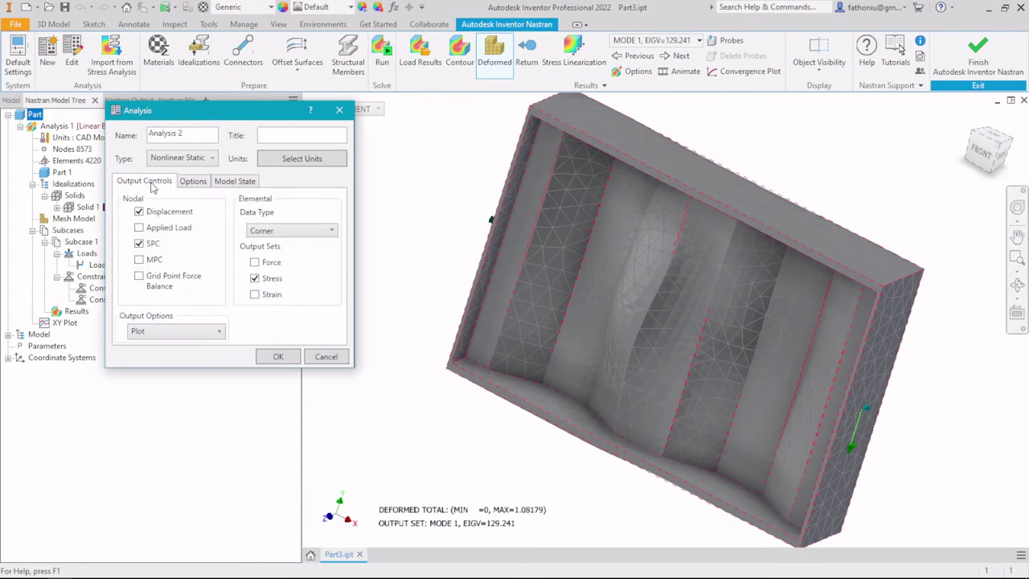
pyautogui.click(277, 358)
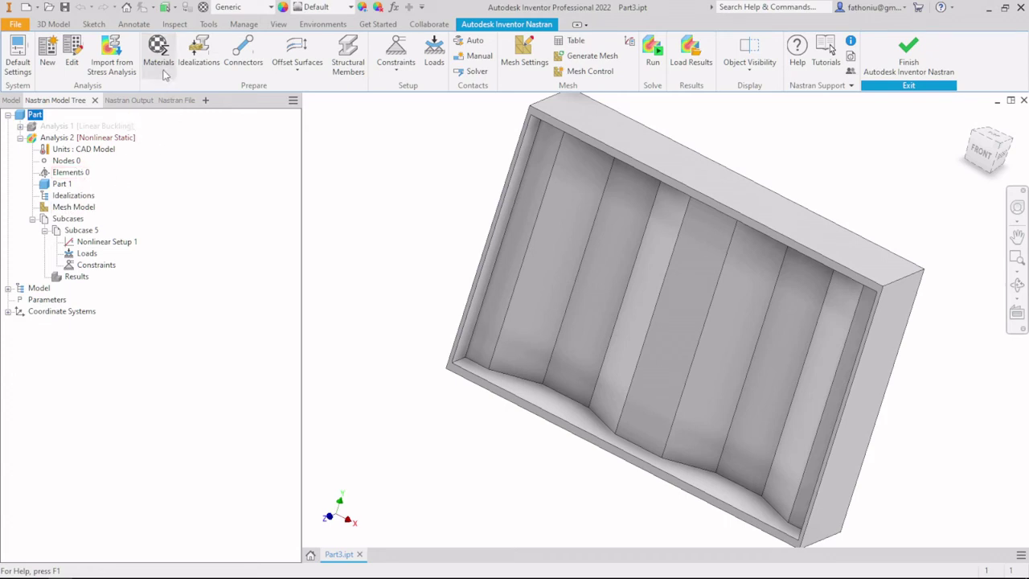
# Add a solid elements idealization with the S 275 material to the nonlinear static analysis
pyautogui.click(197, 51)
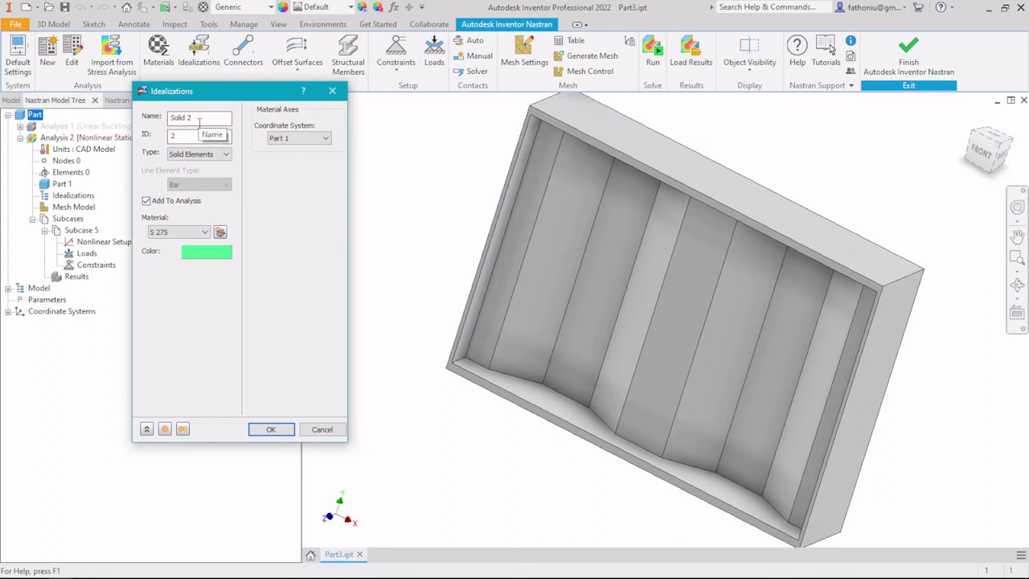
pyautogui.click(193, 233)
pyautogui.click(173, 242)
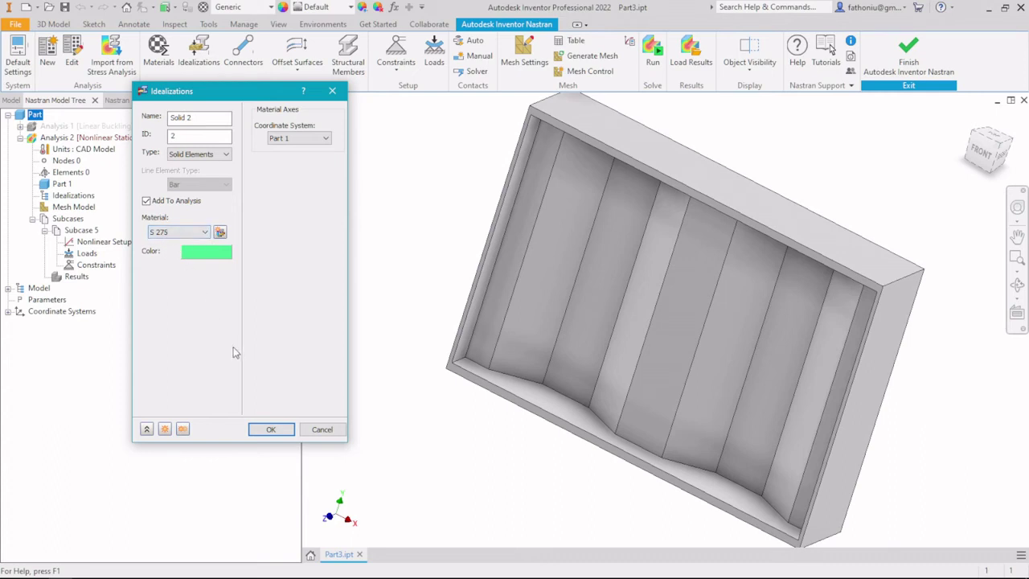
pyautogui.click(271, 429)
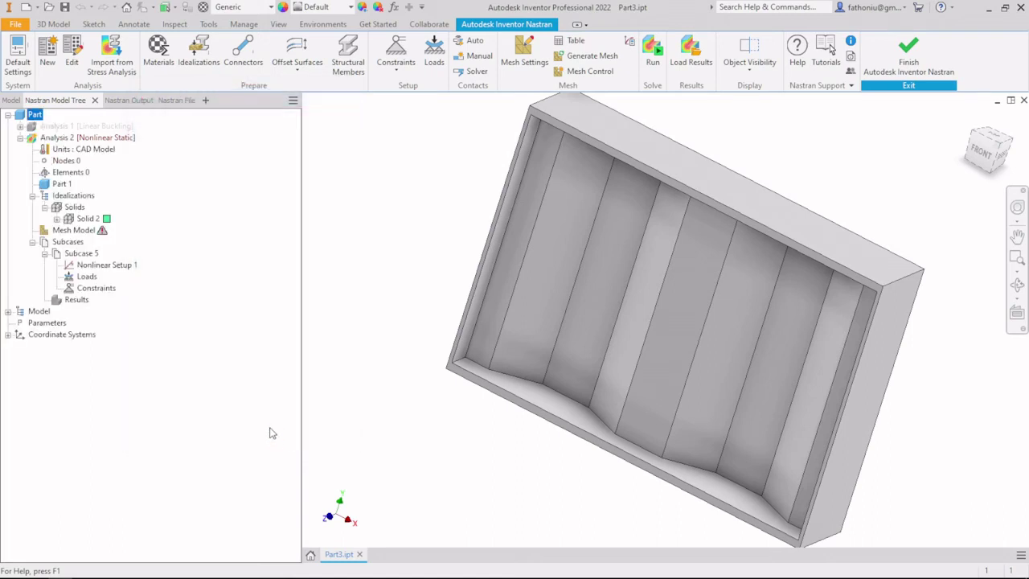
# Edit the S 275 material of the new solid idealization and set its nonlinear type to Elasto-Plastic (Bi-Linear)
pyautogui.click(56, 218)
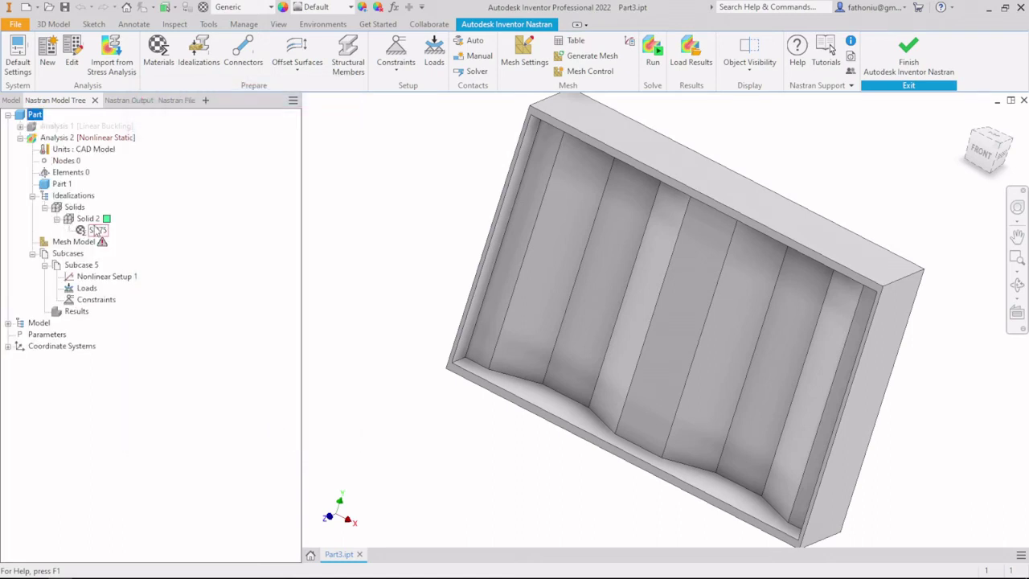
pyautogui.click(96, 230)
pyautogui.doubleClick(96, 230)
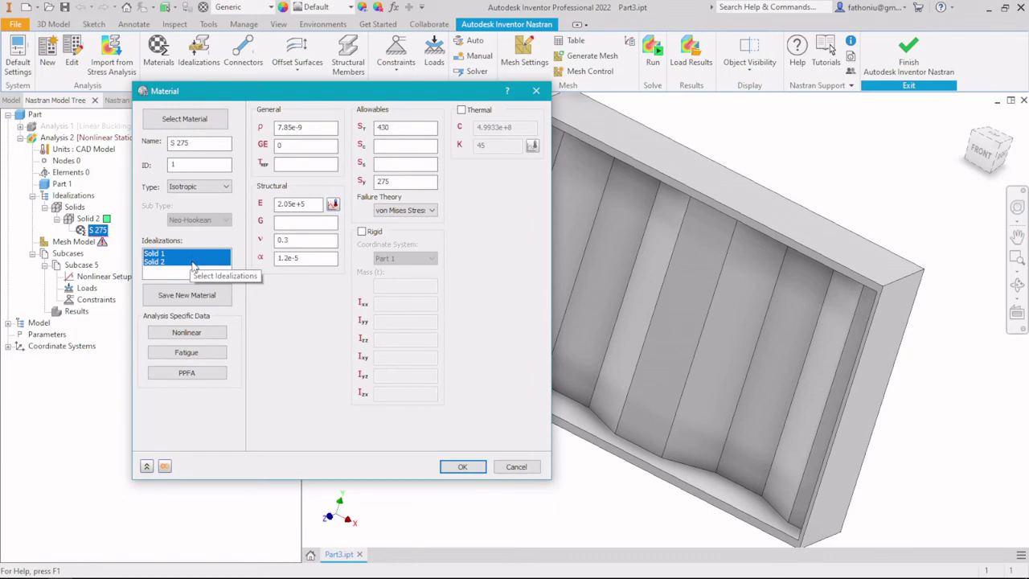
pyautogui.click(186, 255)
pyautogui.click(183, 255)
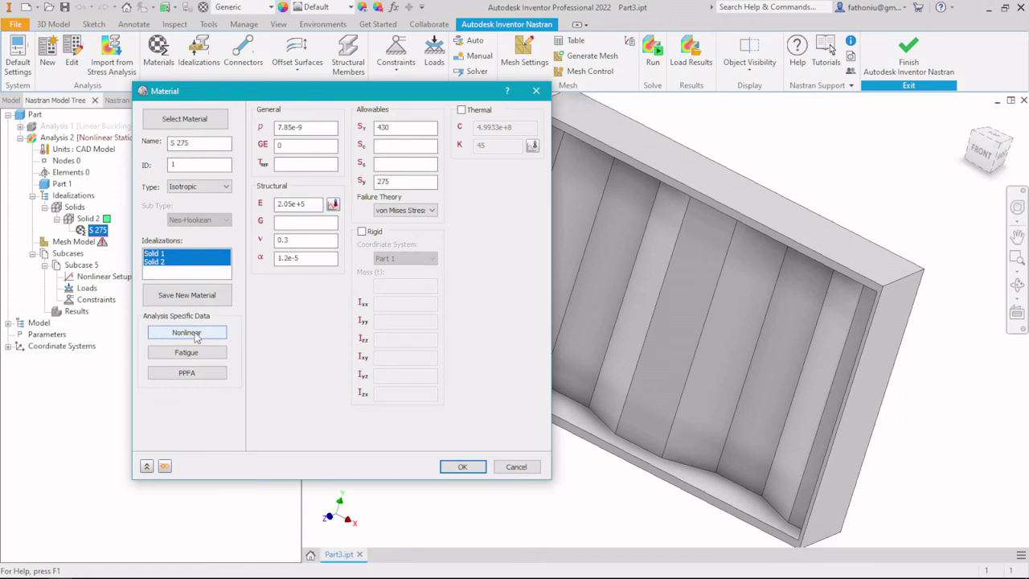
pyautogui.click(194, 332)
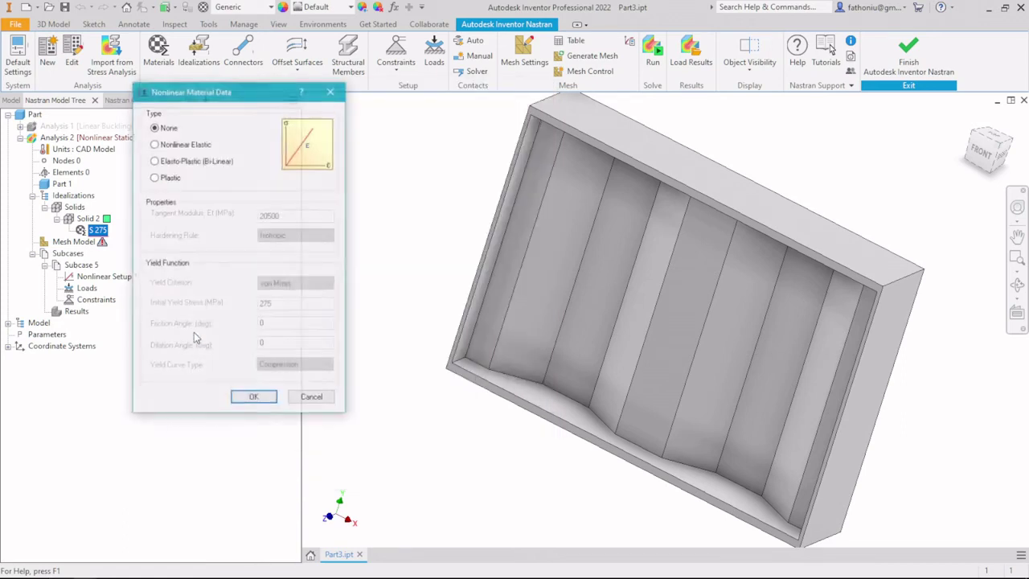
pyautogui.click(154, 161)
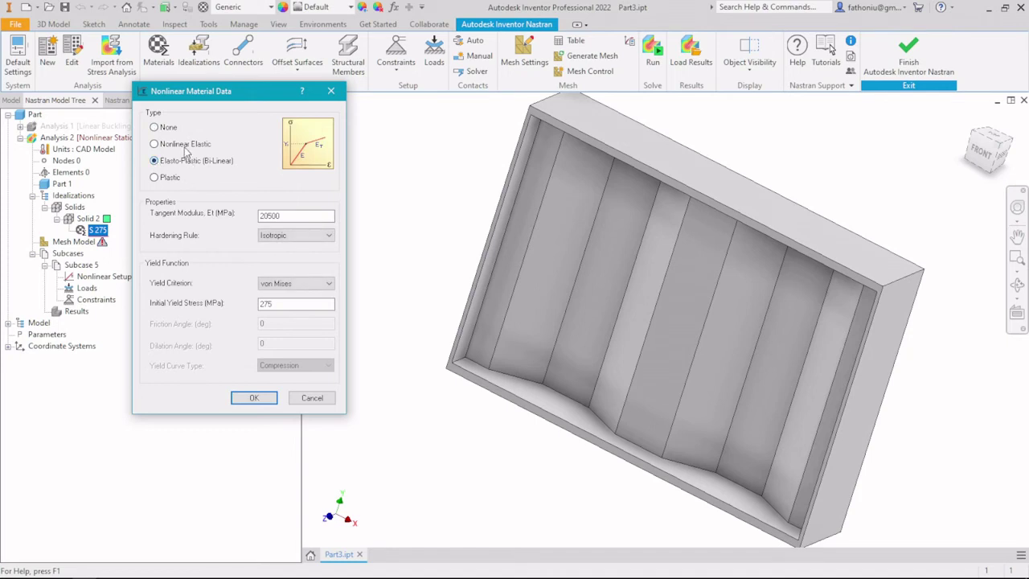
pyautogui.click(170, 179)
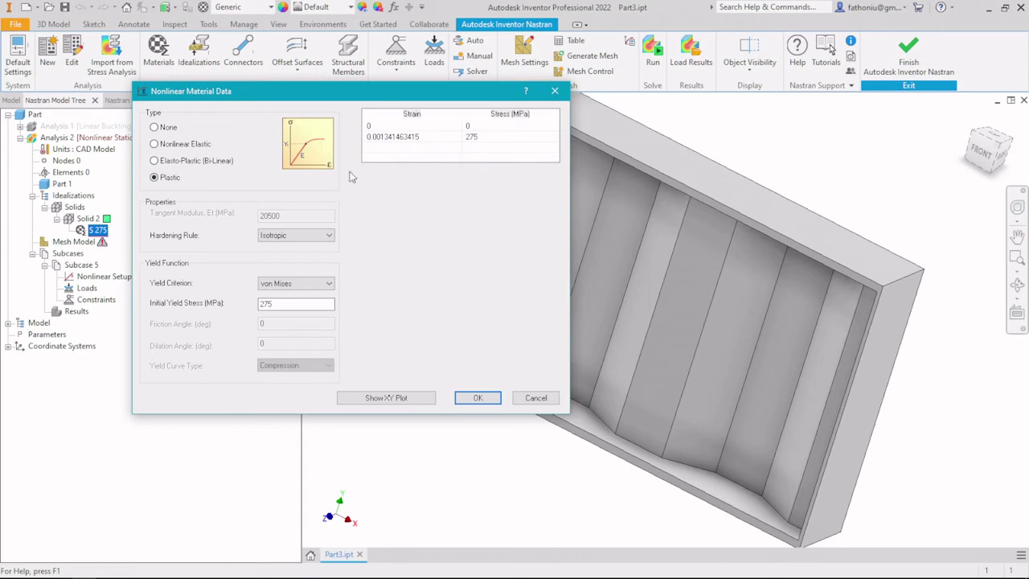
pyautogui.click(186, 162)
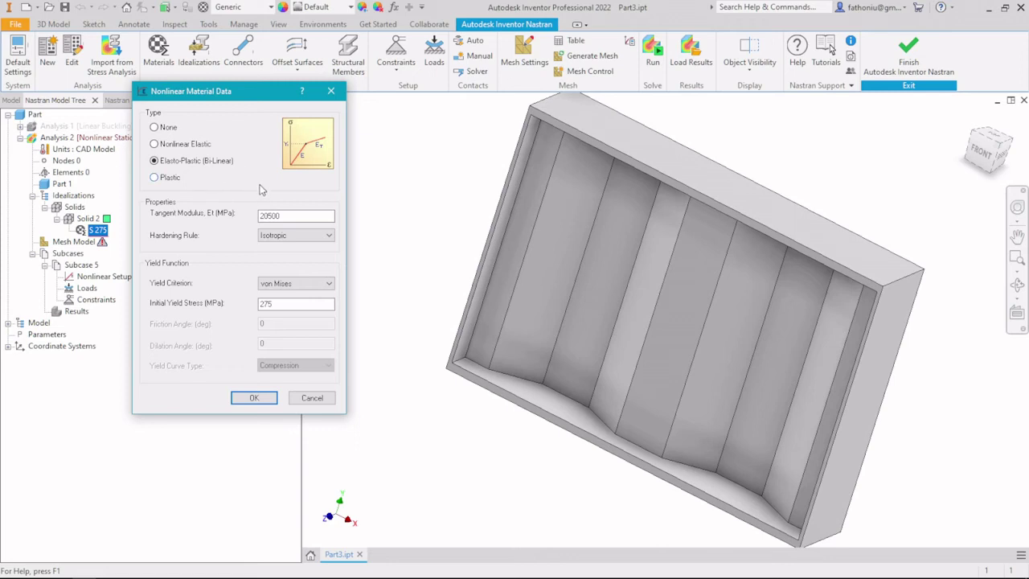
# Use a tangent modulus of 20500 MPa and an initial yield stress of 275 MPa, and apply the nonlinear data to S 275
pyautogui.doubleClick(285, 215)
pyautogui.write('20500')
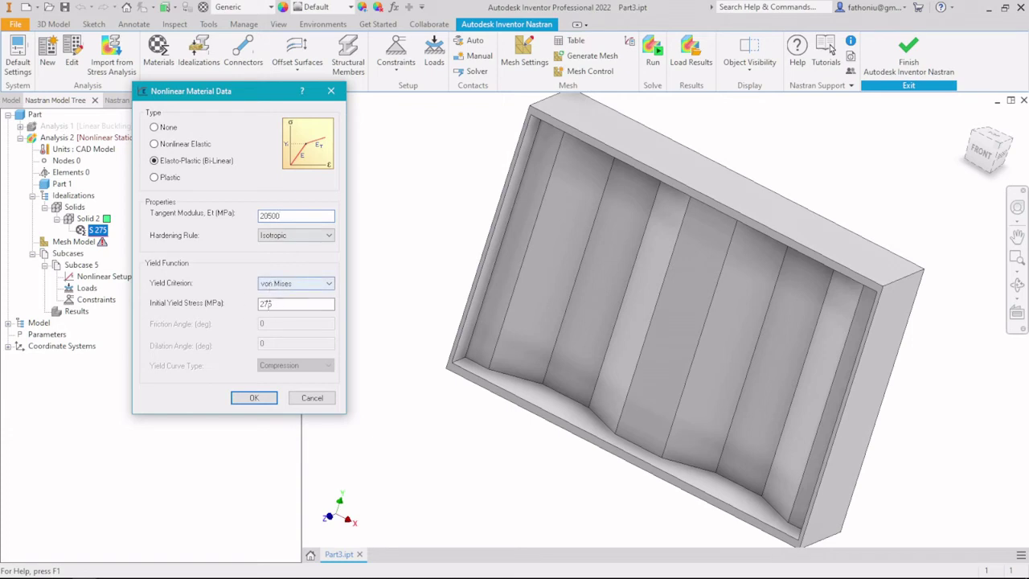
pyautogui.doubleClick(269, 304)
pyautogui.press('BackSpace')
pyautogui.hotkey('ctrl', 'z')
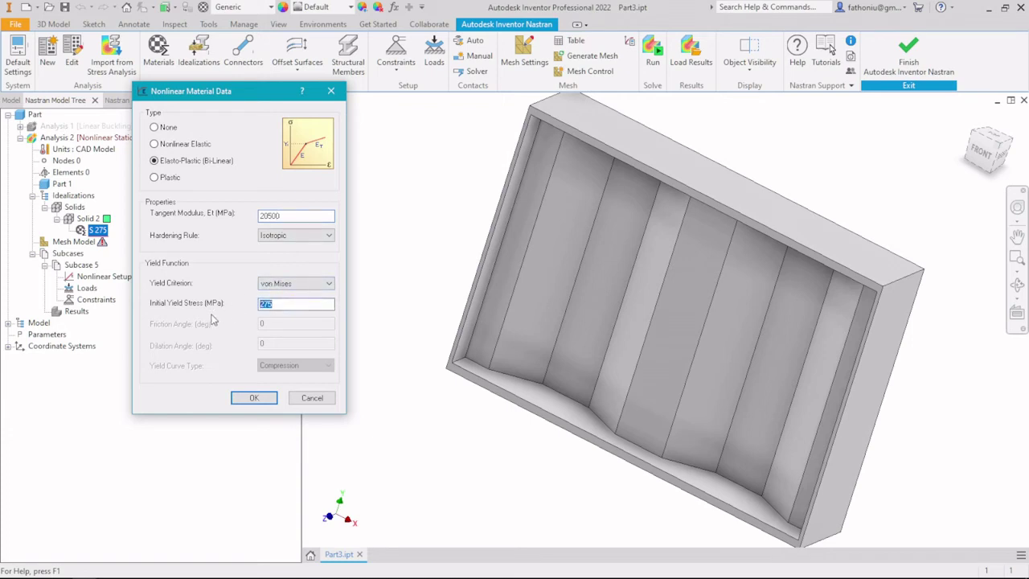
pyautogui.click(285, 215)
pyautogui.click(254, 398)
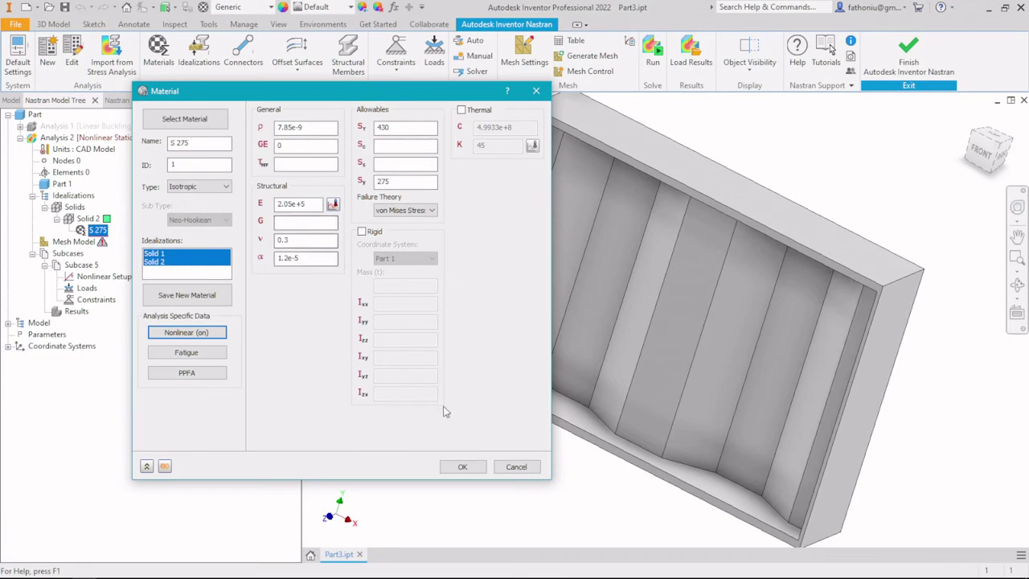
pyautogui.click(474, 468)
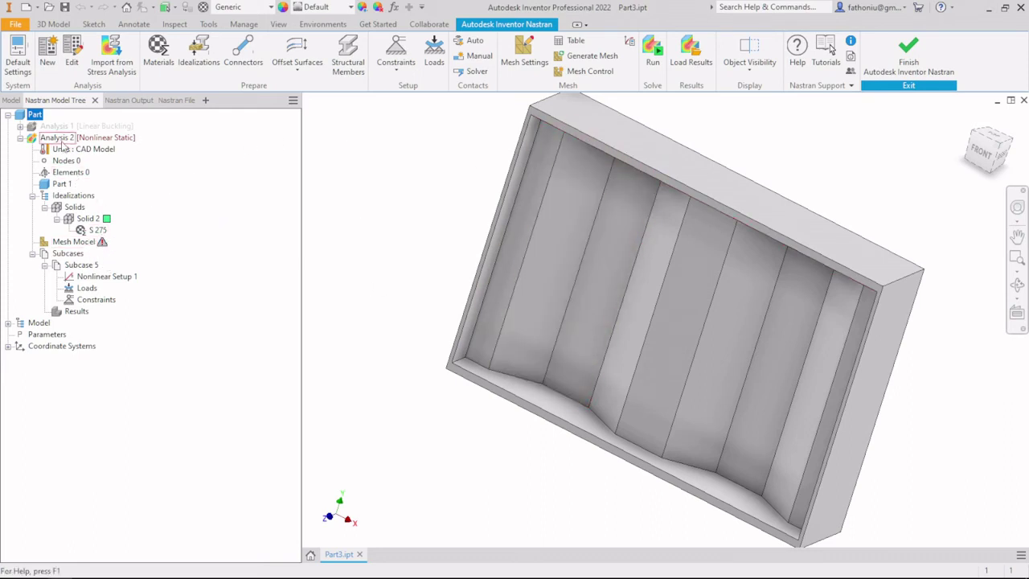
# Edit Nonlinear Setup 1 to turn intermediate output on and use 10 increments
pyautogui.moveTo(121, 278); pyautogui.dragTo(118, 279)
pyautogui.doubleClick(118, 278)
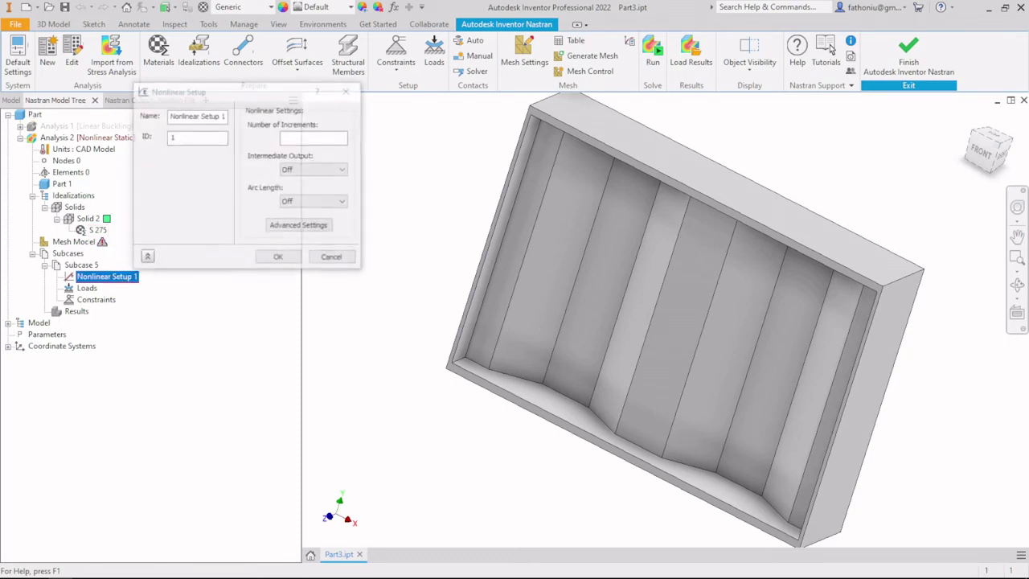
pyautogui.click(296, 171)
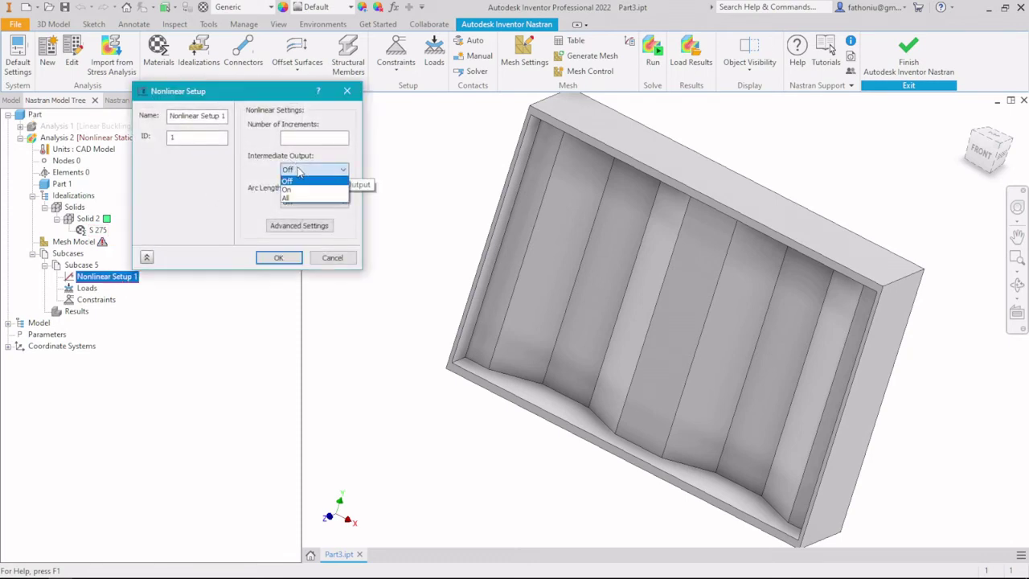
pyautogui.click(296, 186)
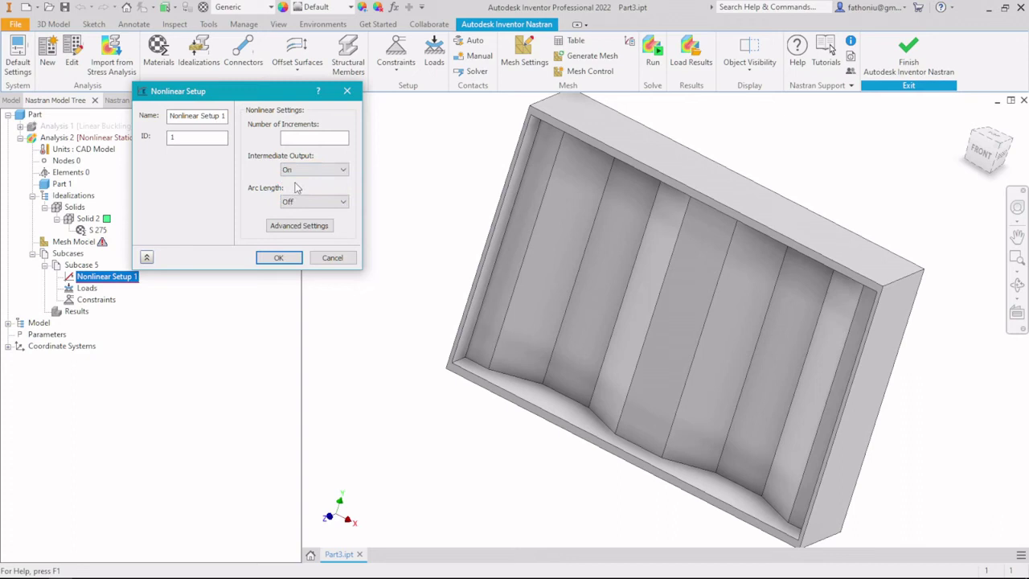
pyautogui.click(298, 138)
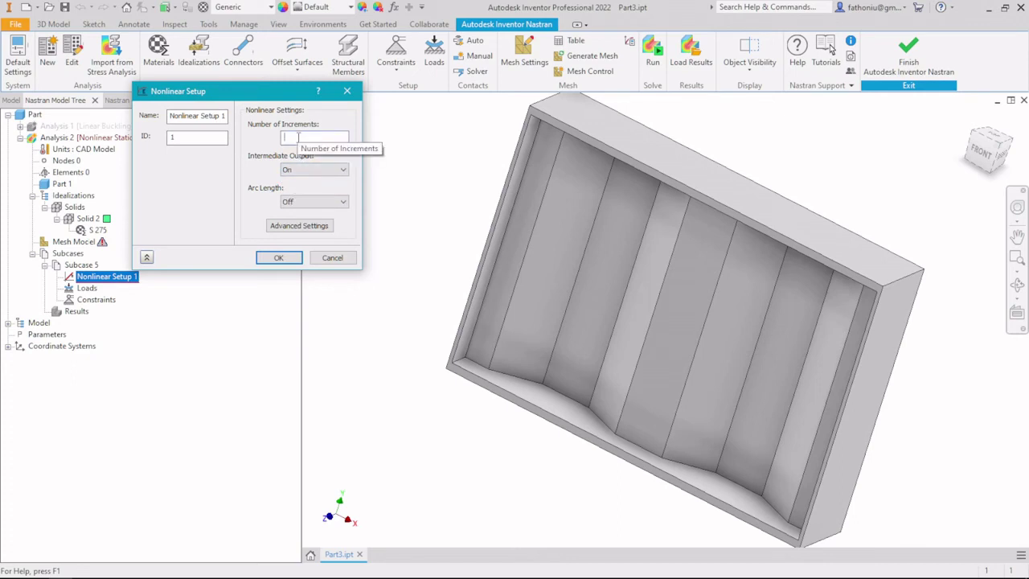
pyautogui.write('10')
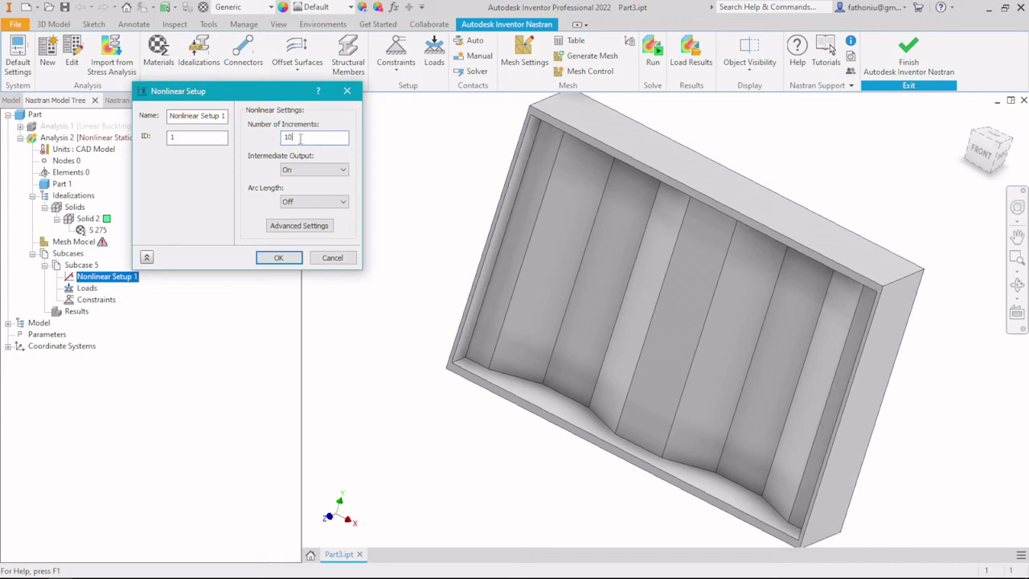
# In the setup's advanced settings, choose the AUTO stiffness update method, a load convergence tolerance of 0.1 and 40 maximum bisections per increment
pyautogui.click(299, 226)
pyautogui.click(304, 129)
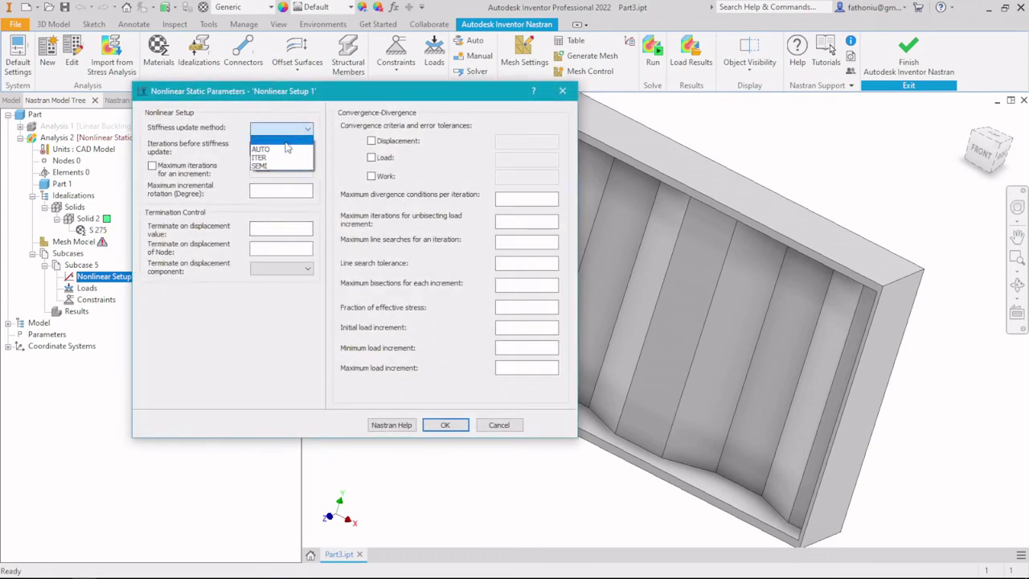
pyautogui.click(283, 149)
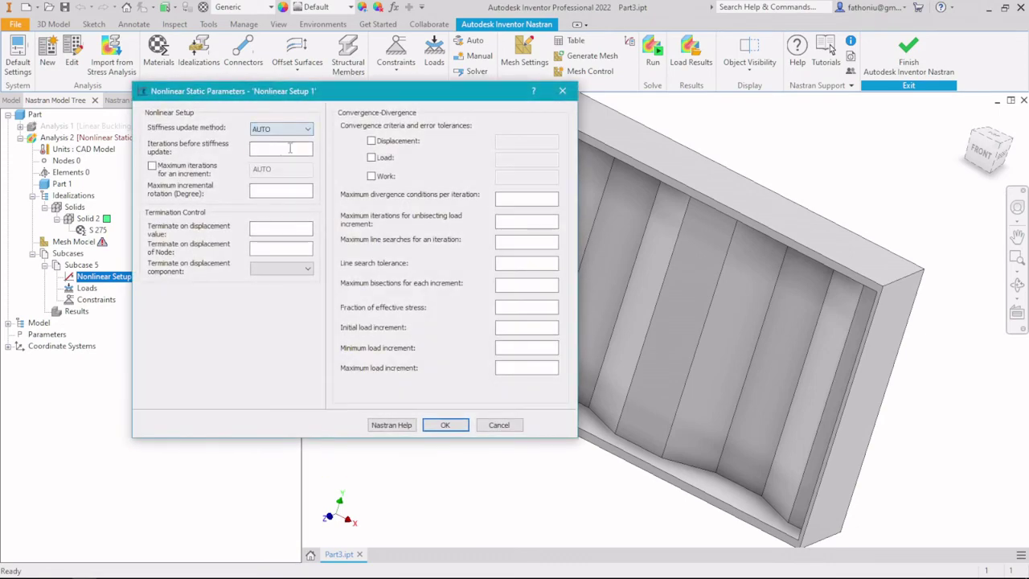
pyautogui.click(372, 159)
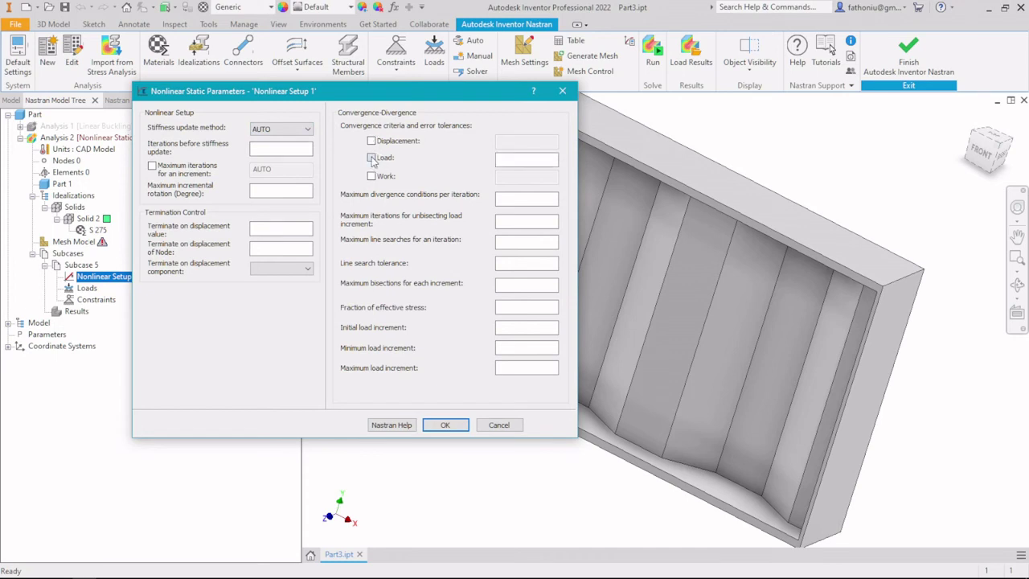
pyautogui.click(523, 160)
pyautogui.write('0.1')
pyautogui.click(536, 284)
pyautogui.write('40')
pyautogui.click(451, 428)
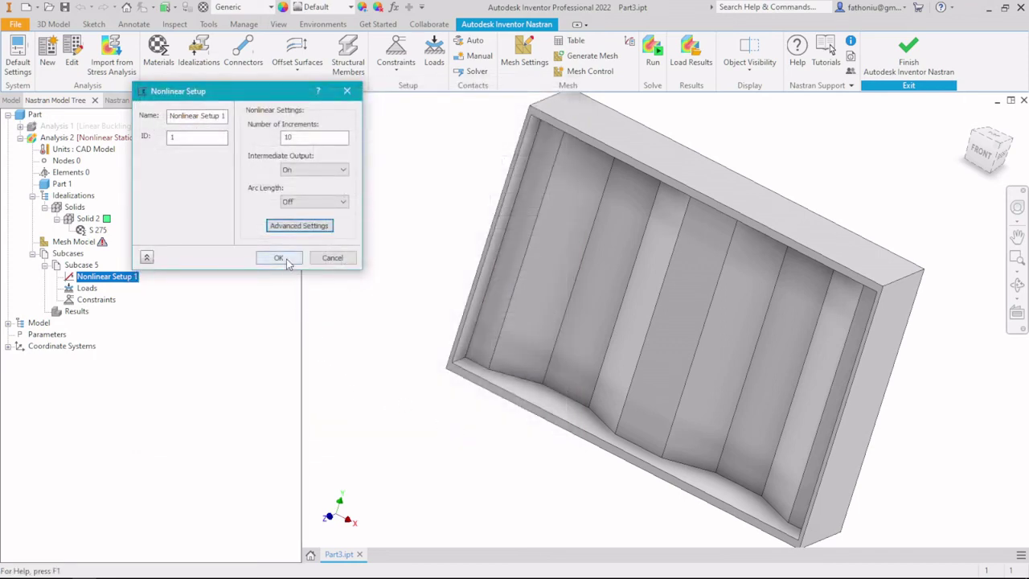
pyautogui.click(286, 261)
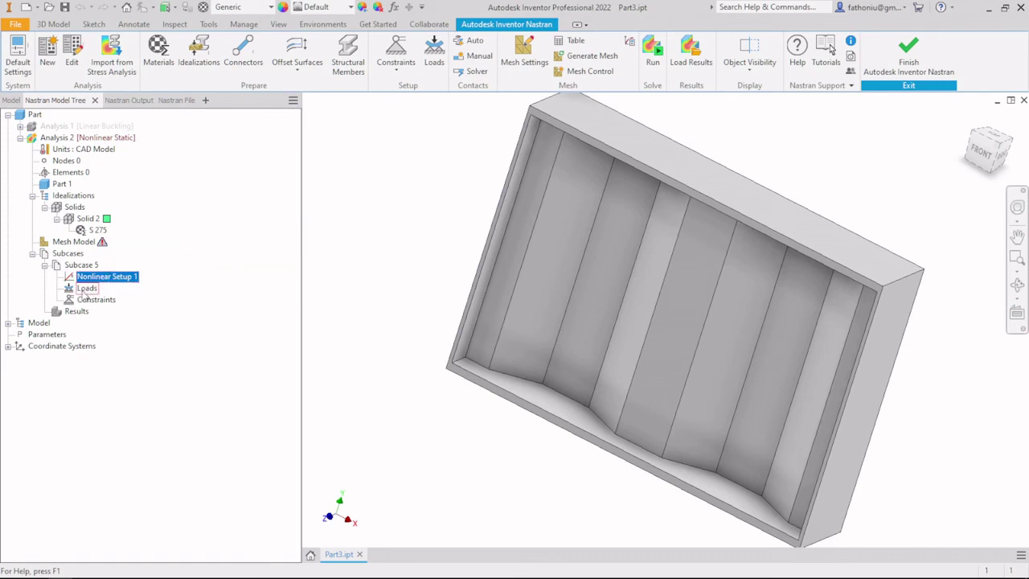
# Add a force load of -13000000 N in Fy on the panel's outer right end face for Subcase 5
pyautogui.rightClick(87, 290)
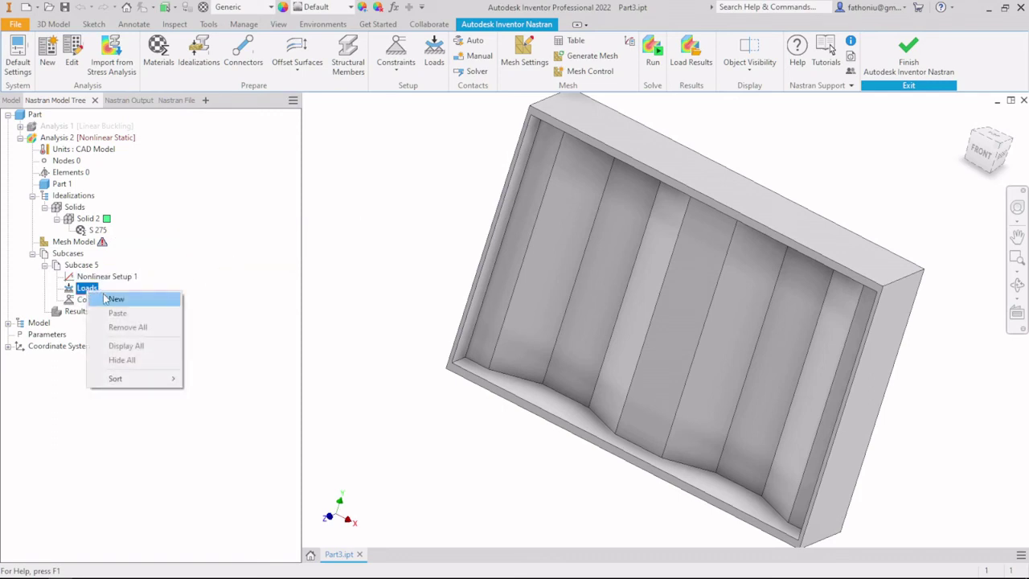
pyautogui.click(114, 299)
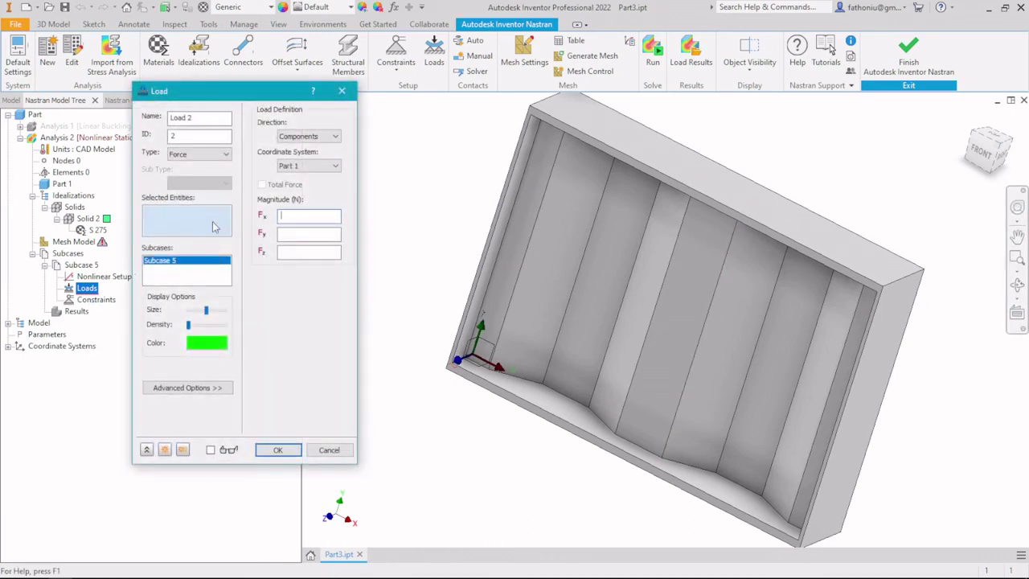
pyautogui.click(287, 233)
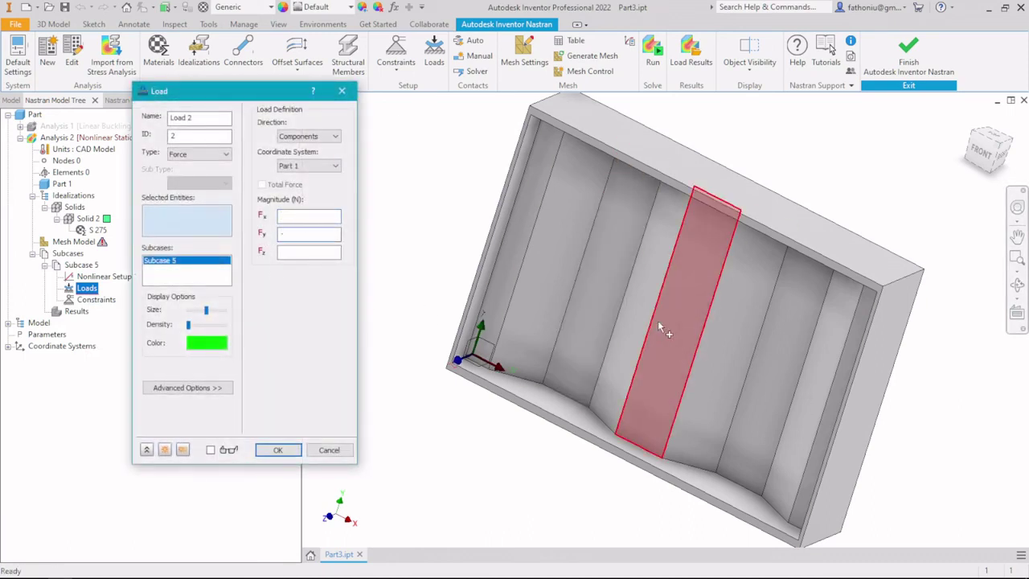
pyautogui.write('-12900')
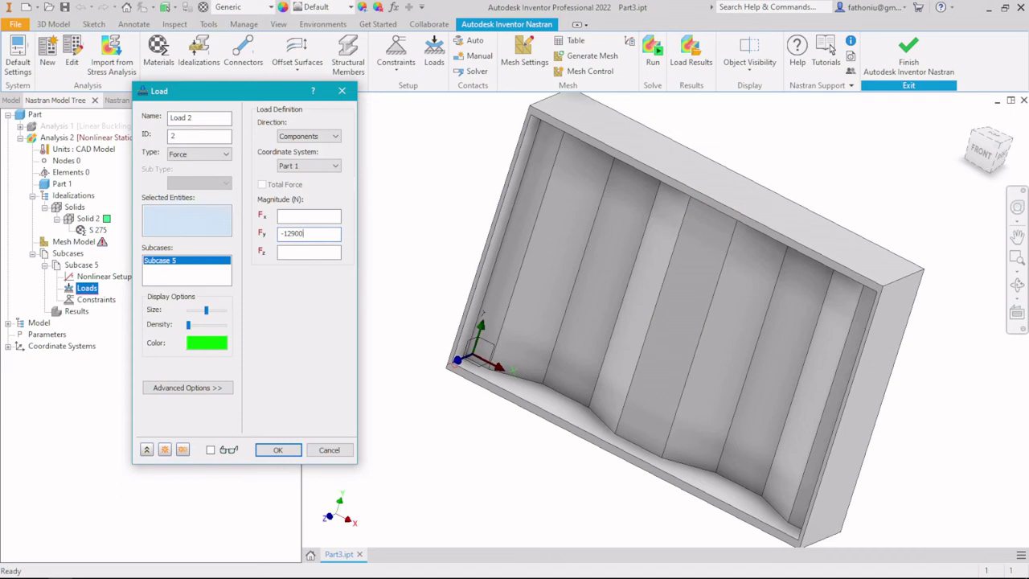
pyautogui.write('.00')
pyautogui.moveTo(298, 233); pyautogui.dragTo(290, 233)
pyautogui.write('3000000')
pyautogui.moveTo(304, 233); pyautogui.dragTo(320, 236)
pyautogui.click(201, 227)
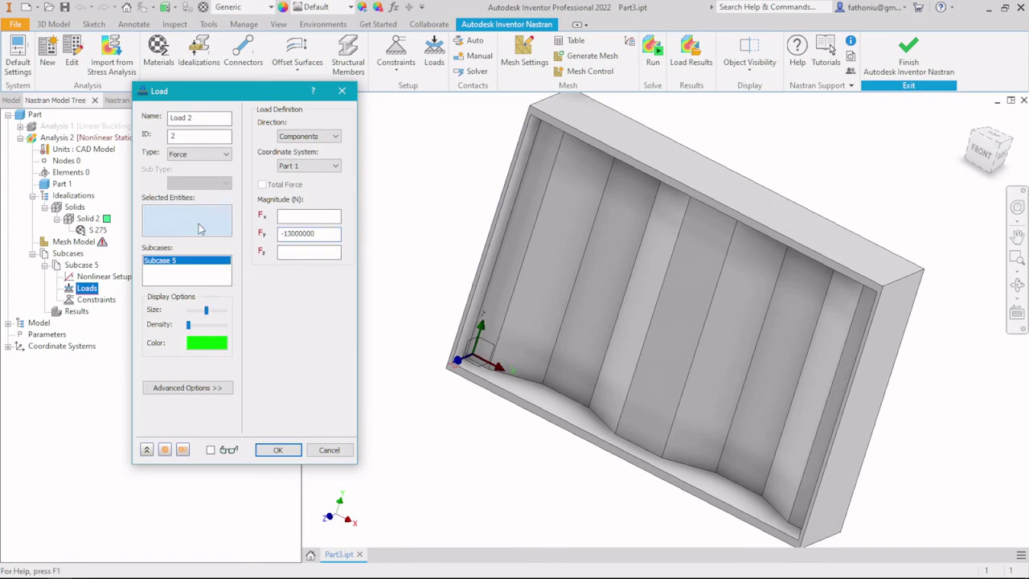
pyautogui.click(883, 359)
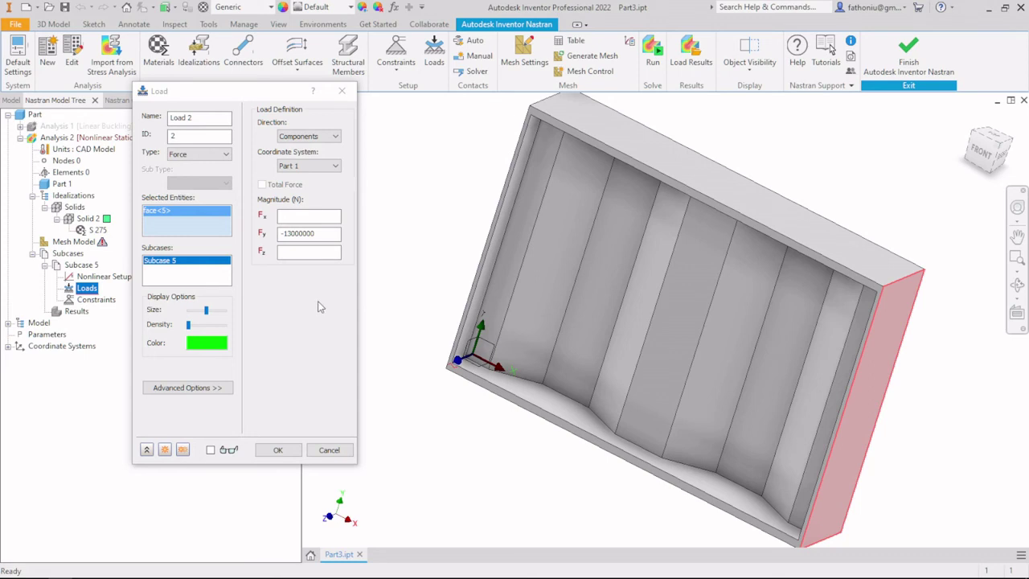
pyautogui.click(279, 451)
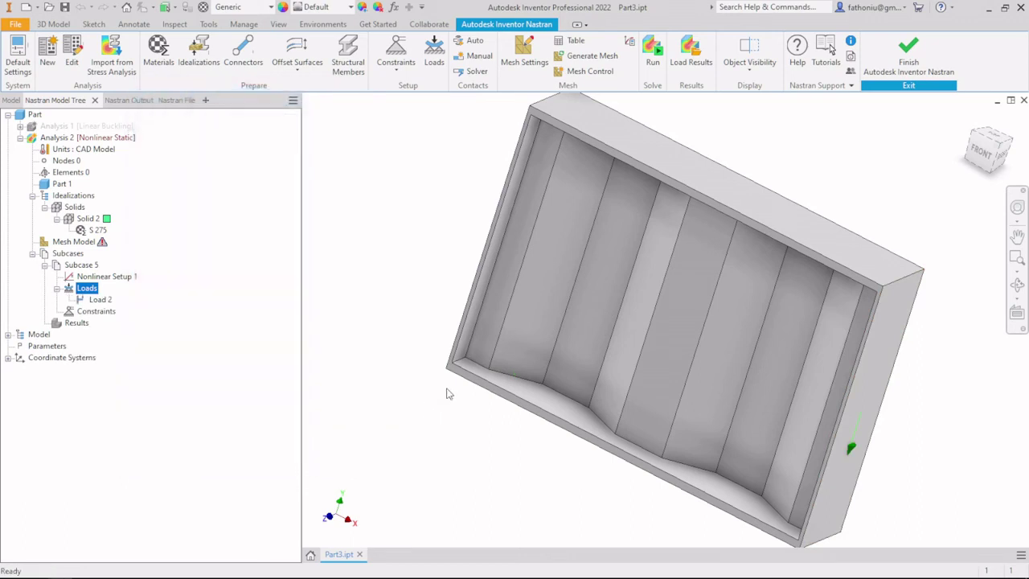
# Constrain the loaded right end face in Tx and Tz only, leaving Ty and all rotations free
pyautogui.rightClick(111, 311)
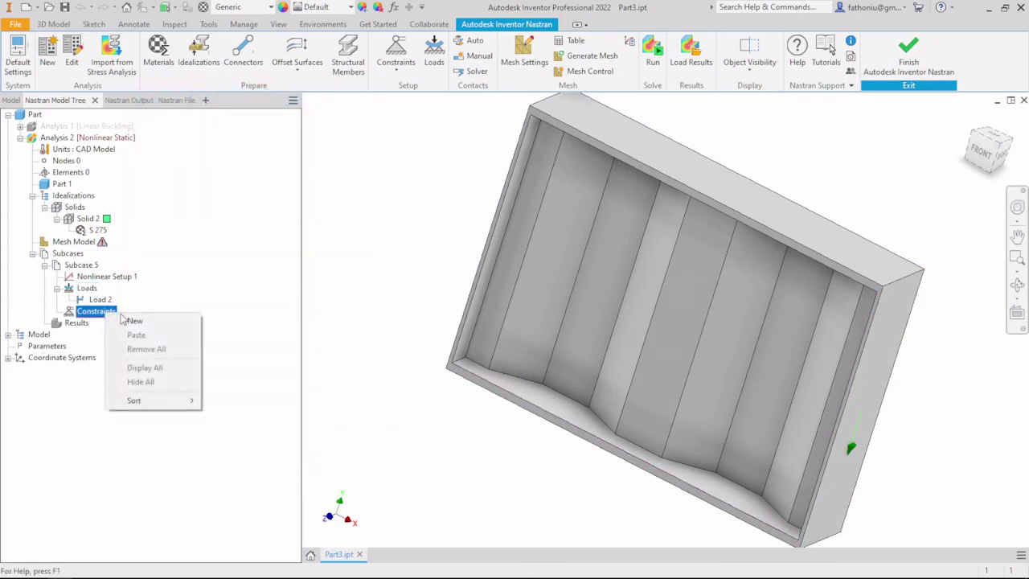
pyautogui.click(131, 321)
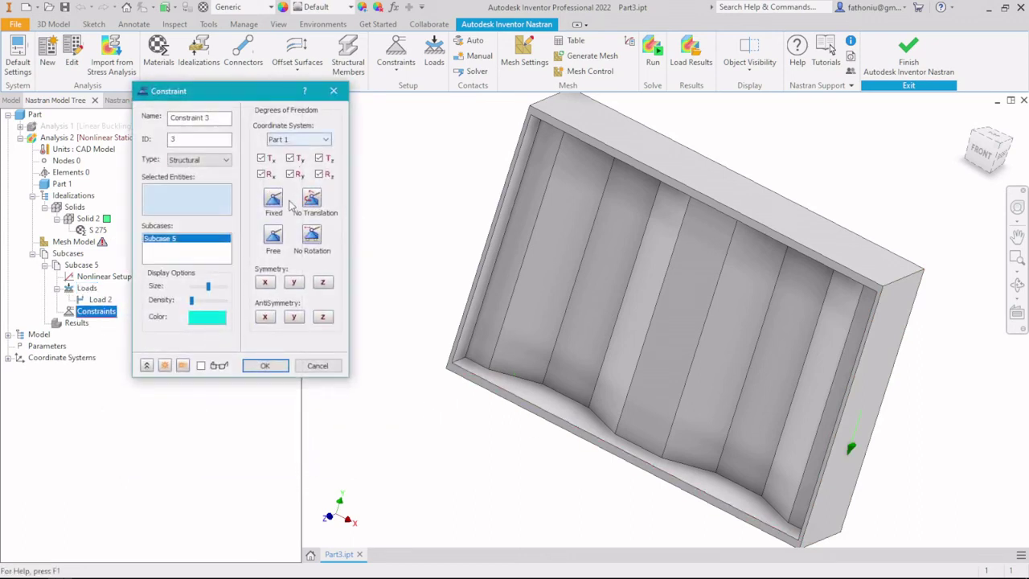
pyautogui.click(290, 158)
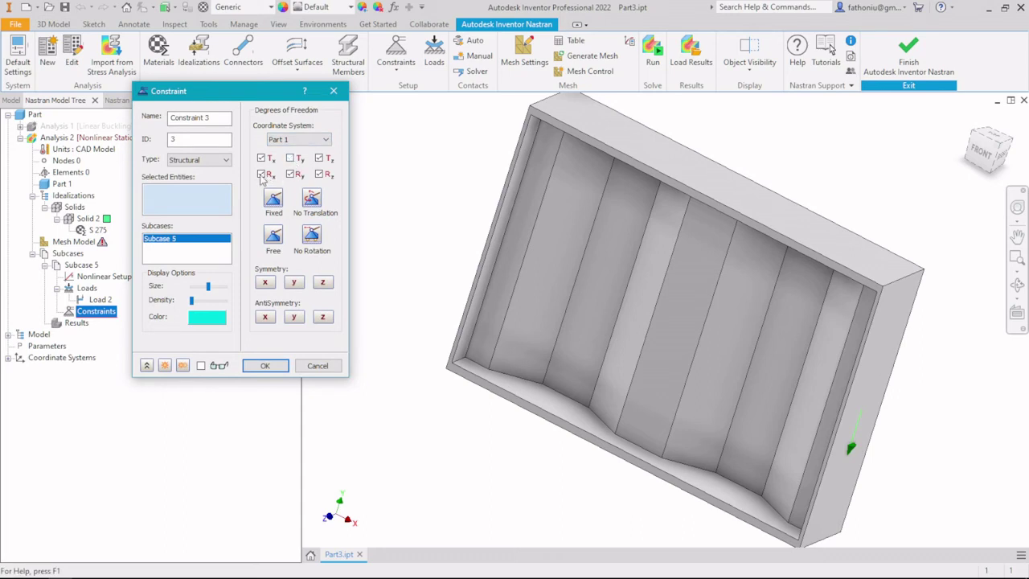
pyautogui.click(260, 174)
pyautogui.click(319, 174)
pyautogui.click(888, 367)
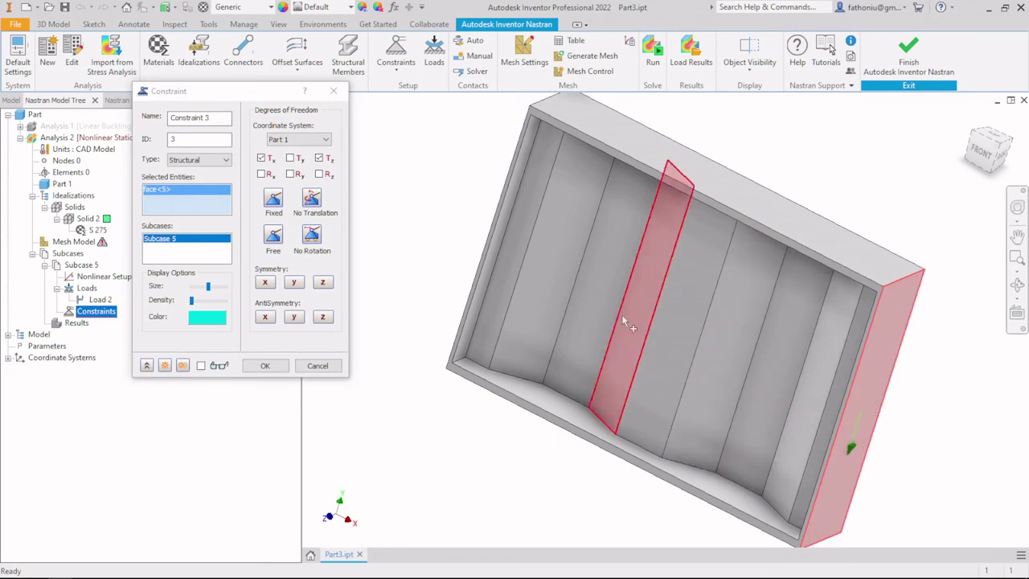
pyautogui.click(270, 366)
# Add a fully fixed structural constraint, with all translations and rotations restrained, on the panel's left end face
pyautogui.rightClick(115, 312)
pyautogui.click(161, 317)
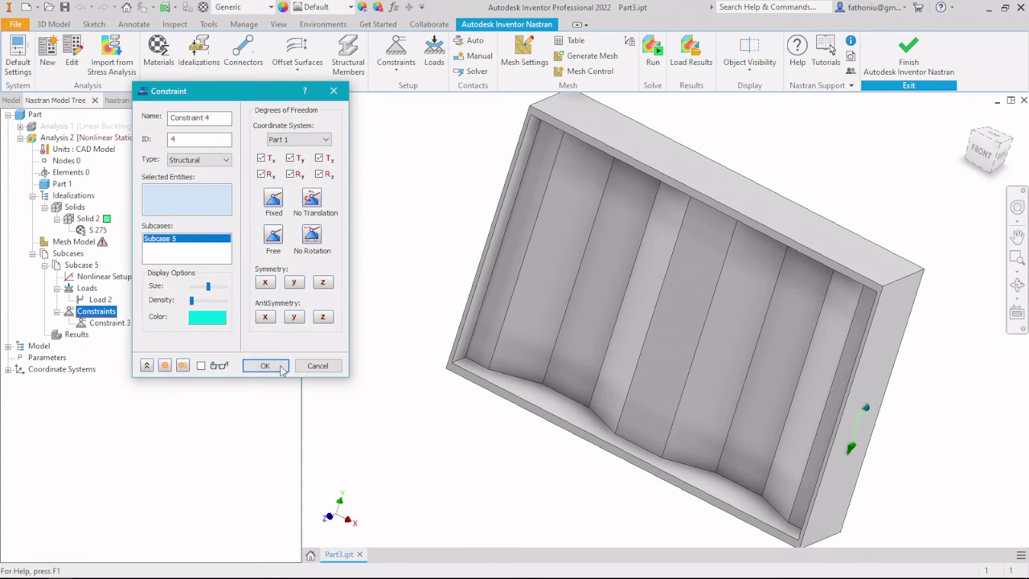
pyautogui.moveTo(429, 244); pyautogui.dragTo(489, 292, button='middle')
pyautogui.click(561, 296)
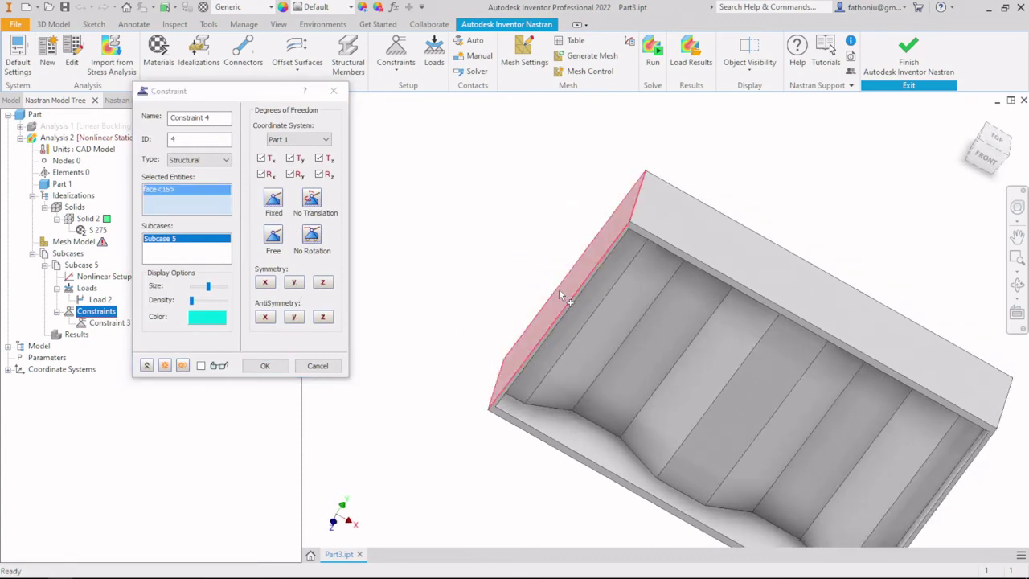
pyautogui.click(265, 365)
# Generate the mesh for the nonlinear static analysis model
pyautogui.scroll(-3, 415, 302)
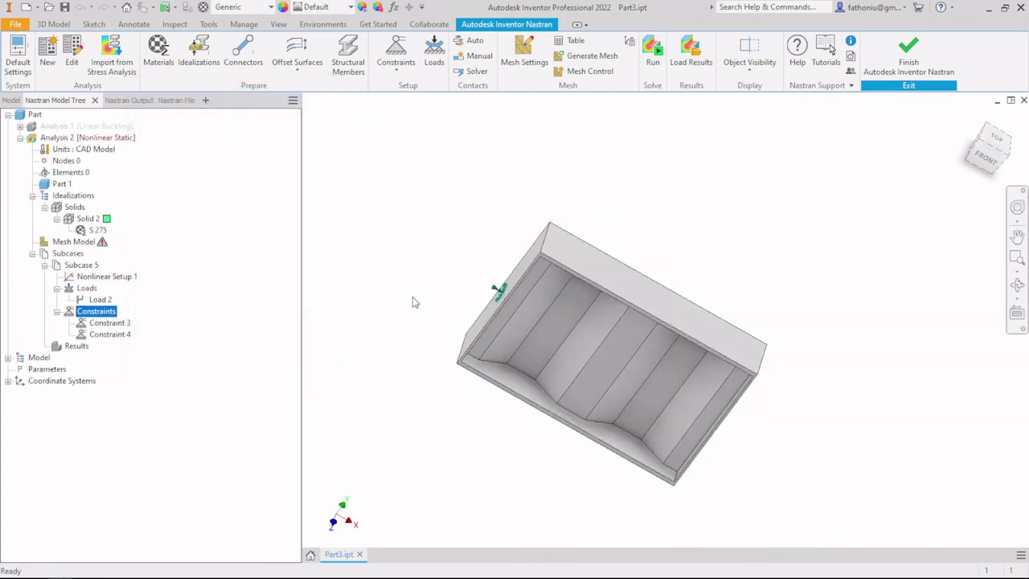
pyautogui.scroll(3, 407, 299)
pyautogui.scroll(-3, 428, 209)
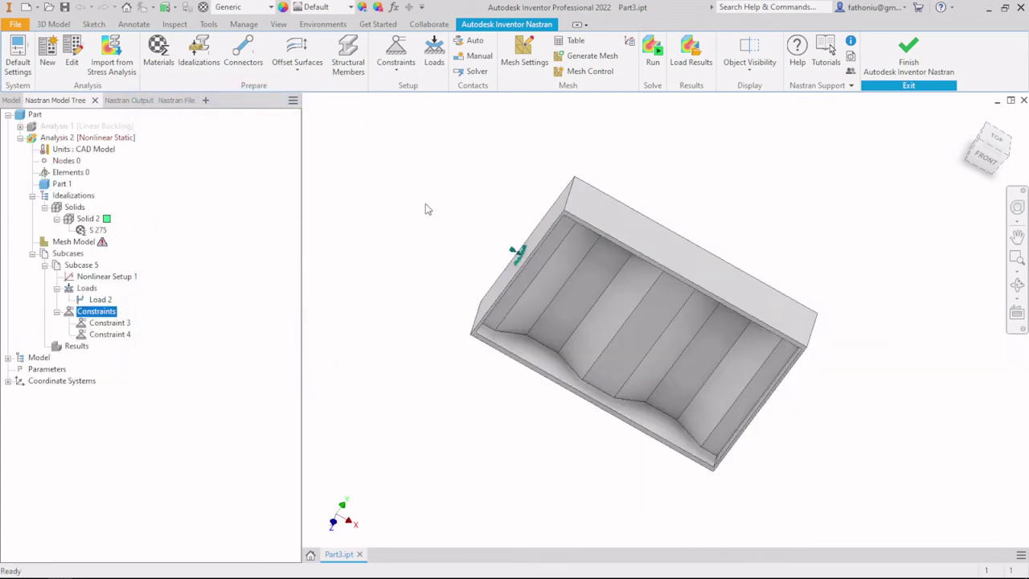
pyautogui.moveTo(428, 209); pyautogui.dragTo(324, 184, button='middle')
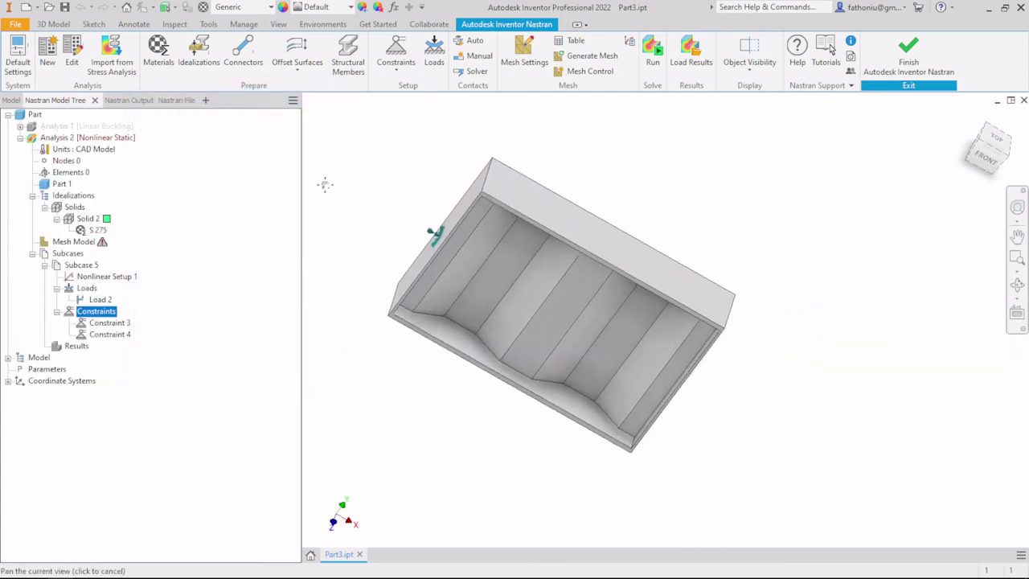
pyautogui.rightClick(86, 249)
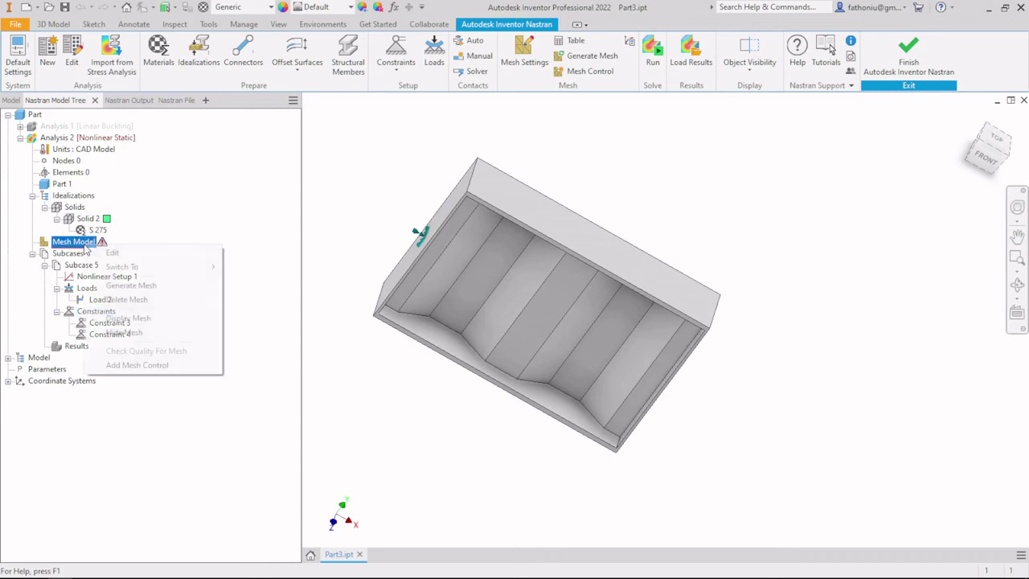
pyautogui.click(126, 287)
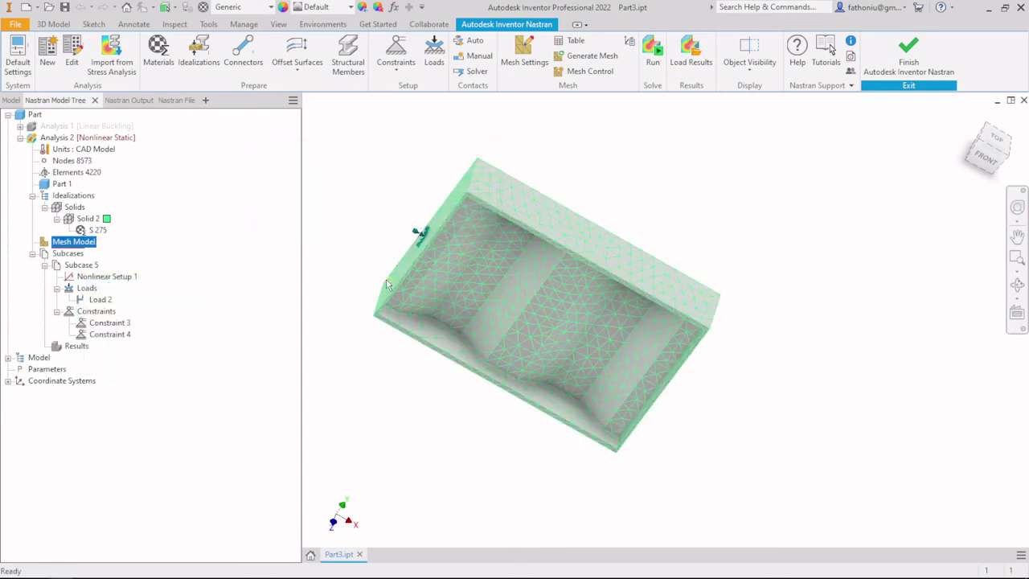
pyautogui.keyDown('shift'); pyautogui.moveTo(537, 278); pyautogui.dragTo(466, 226, button='middle'); pyautogui.keyUp('shift')
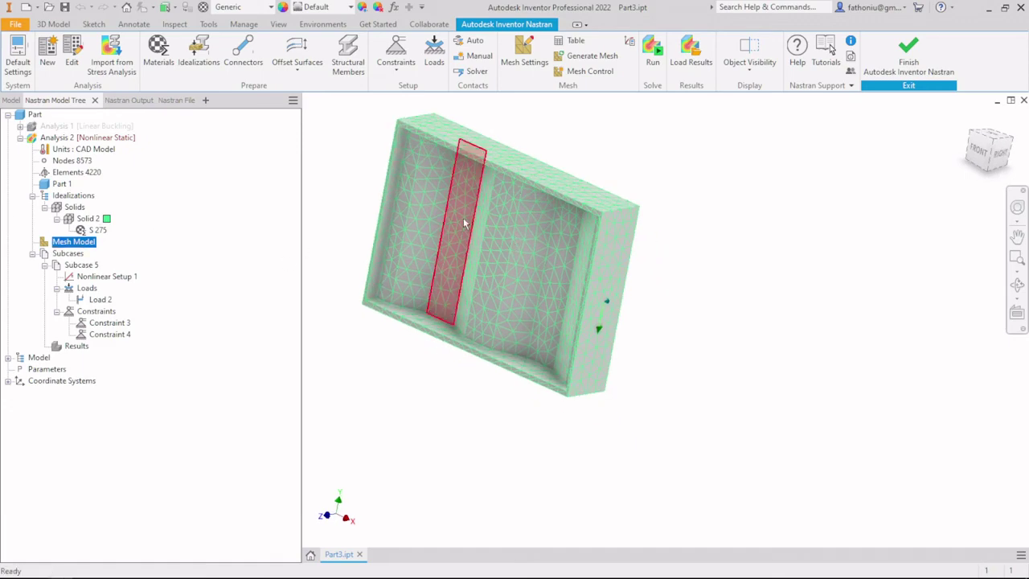
# Change the display colour of the Solid 2 idealization to dark blue
pyautogui.click(107, 219)
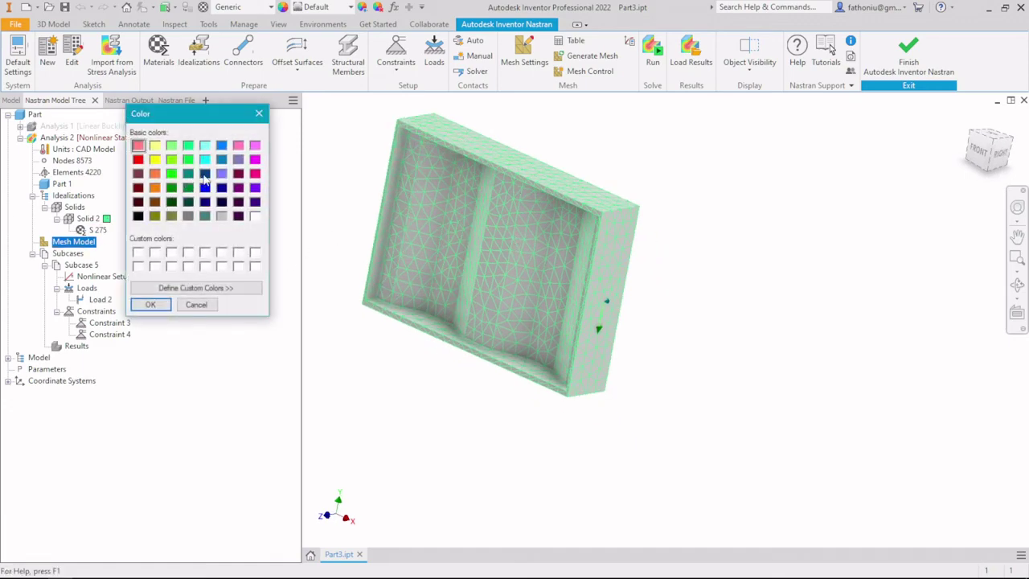
pyautogui.click(259, 113)
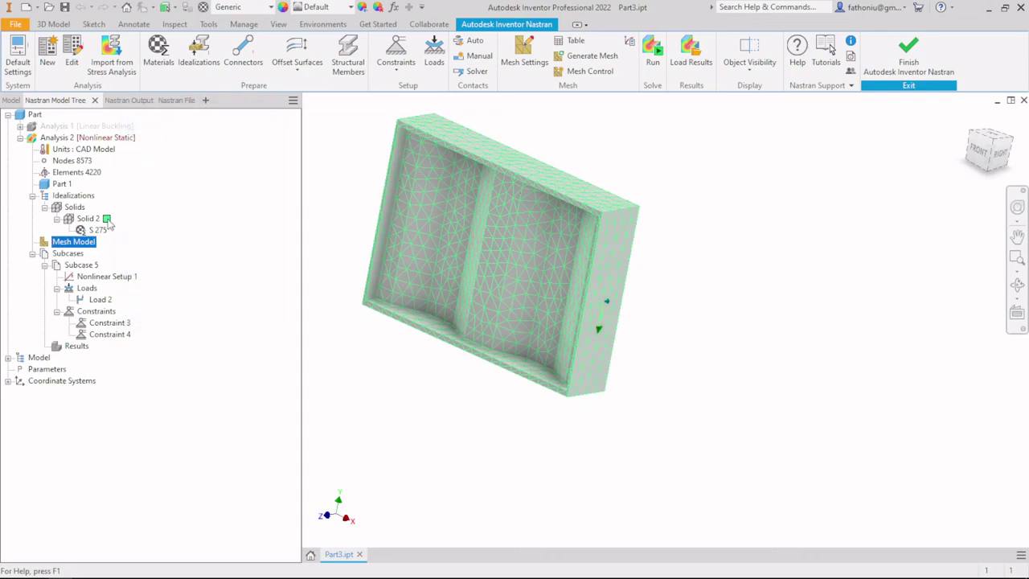
pyautogui.click(107, 218)
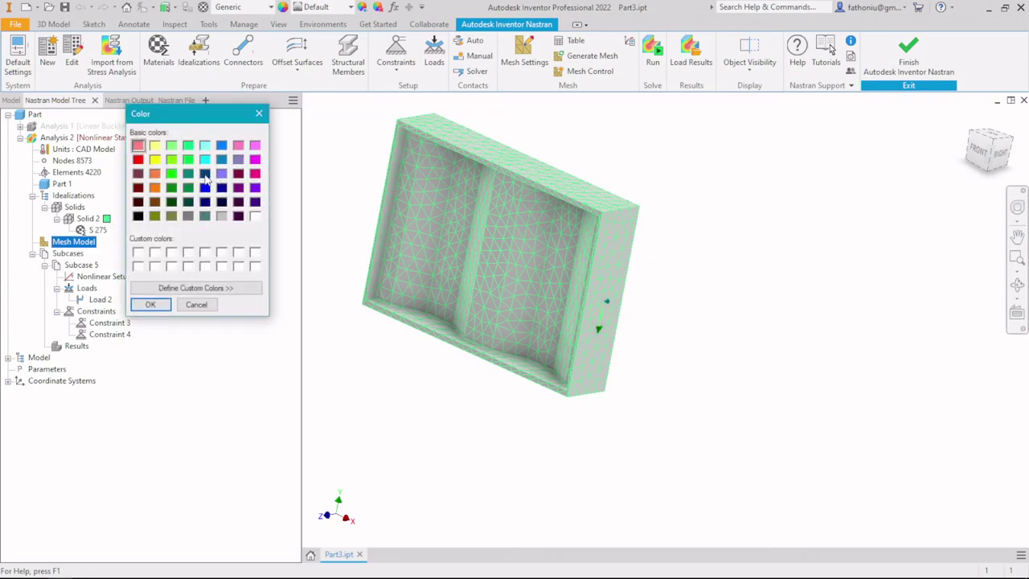
pyautogui.click(205, 174)
pyautogui.click(149, 304)
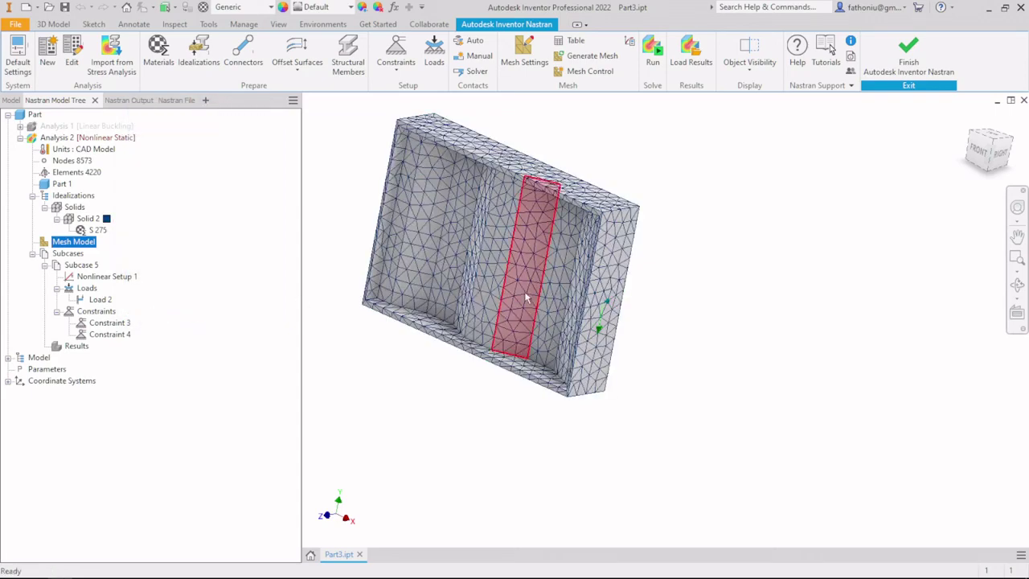
# Inspect the meshed panel in the home view, comparing perspective with orthographic projection
pyautogui.keyDown('shift'); pyautogui.moveTo(687, 426); pyautogui.dragTo(732, 409, button='middle'); pyautogui.keyUp('shift')
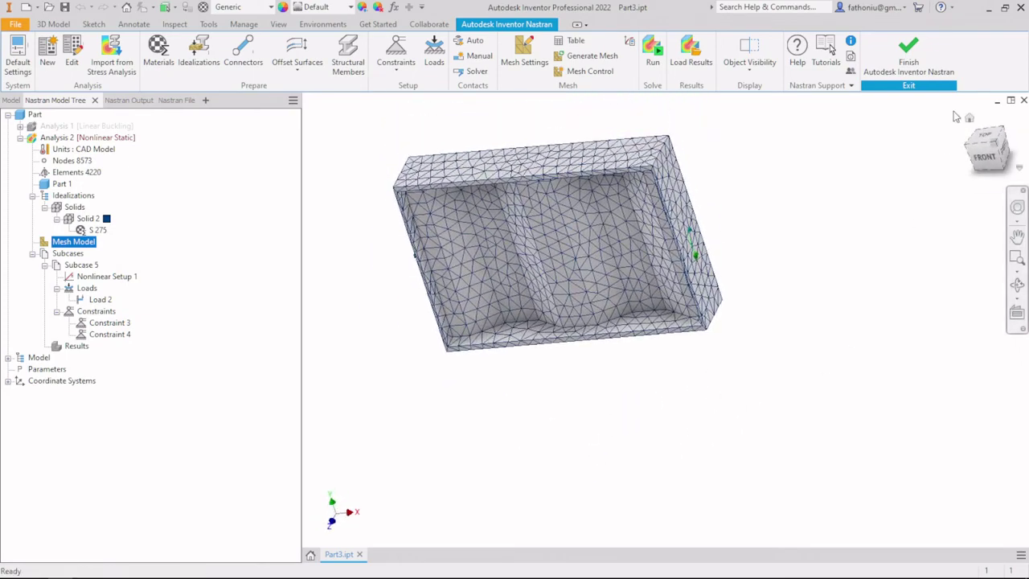
pyautogui.click(969, 119)
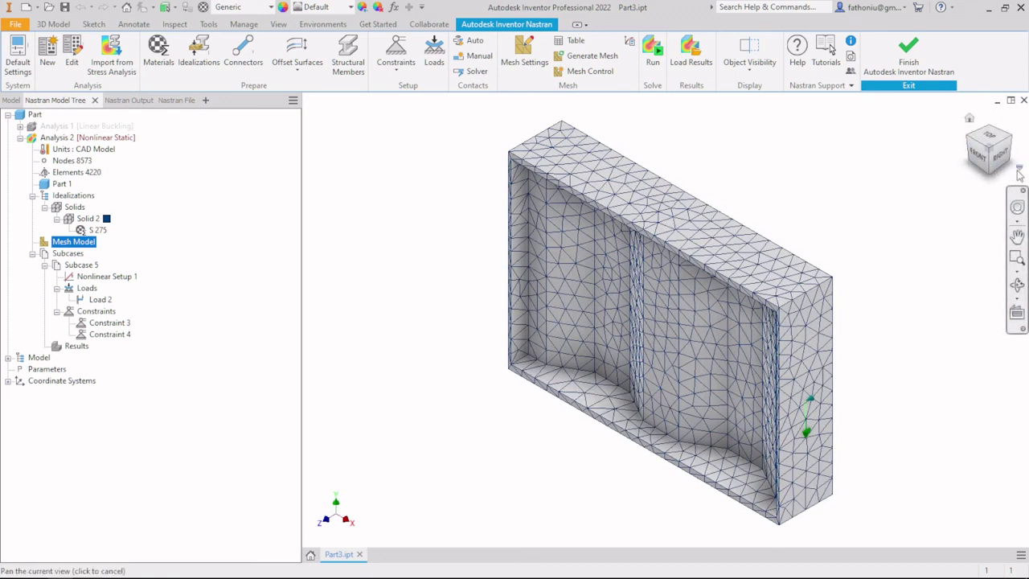
pyautogui.click(1018, 169)
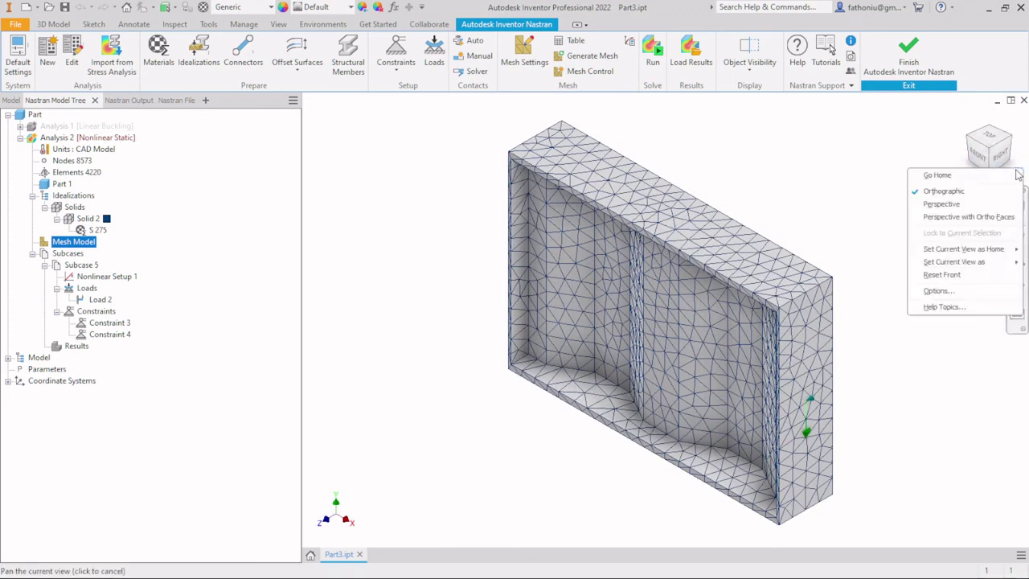
pyautogui.click(953, 206)
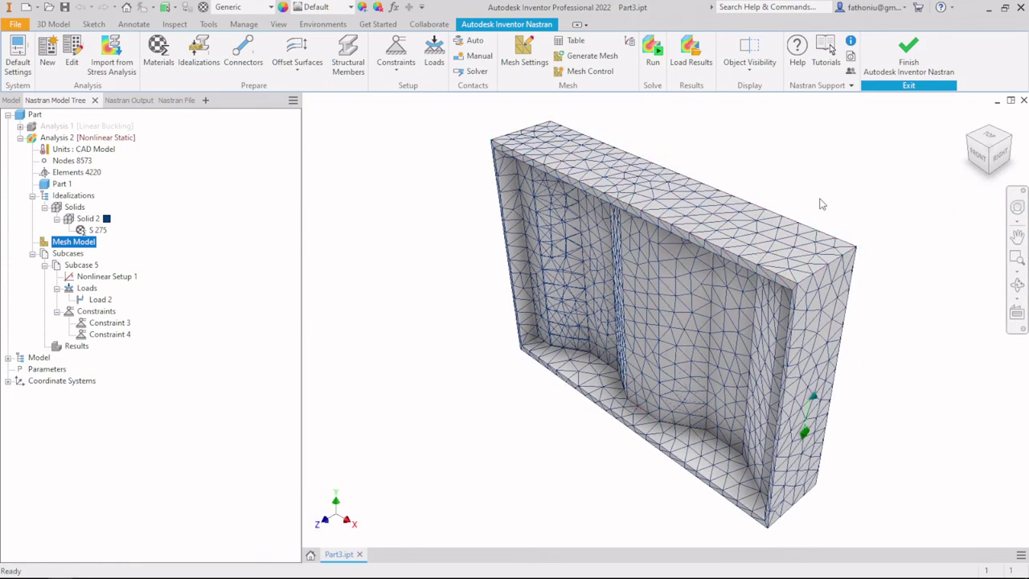
pyautogui.click(1019, 172)
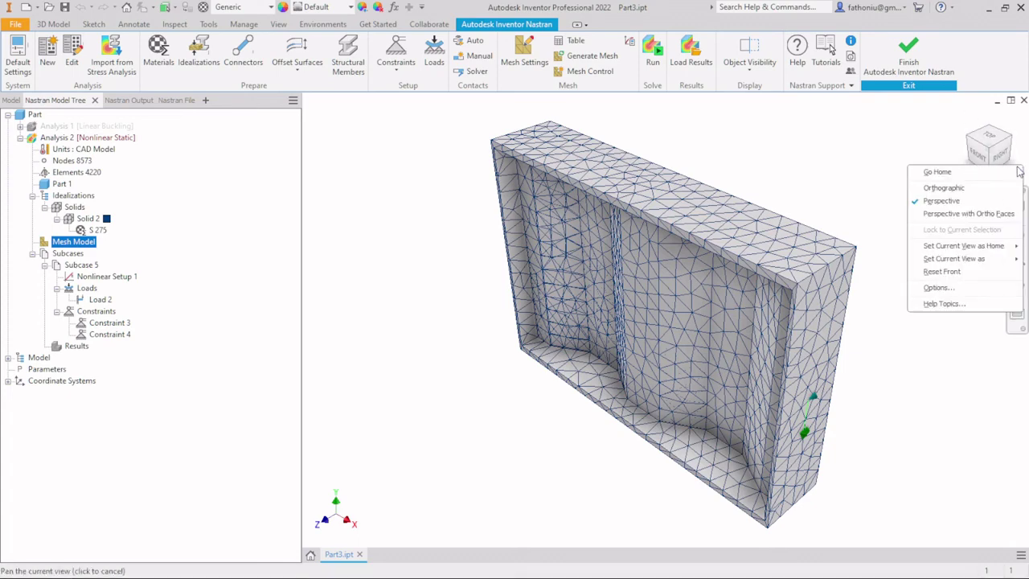
pyautogui.click(965, 188)
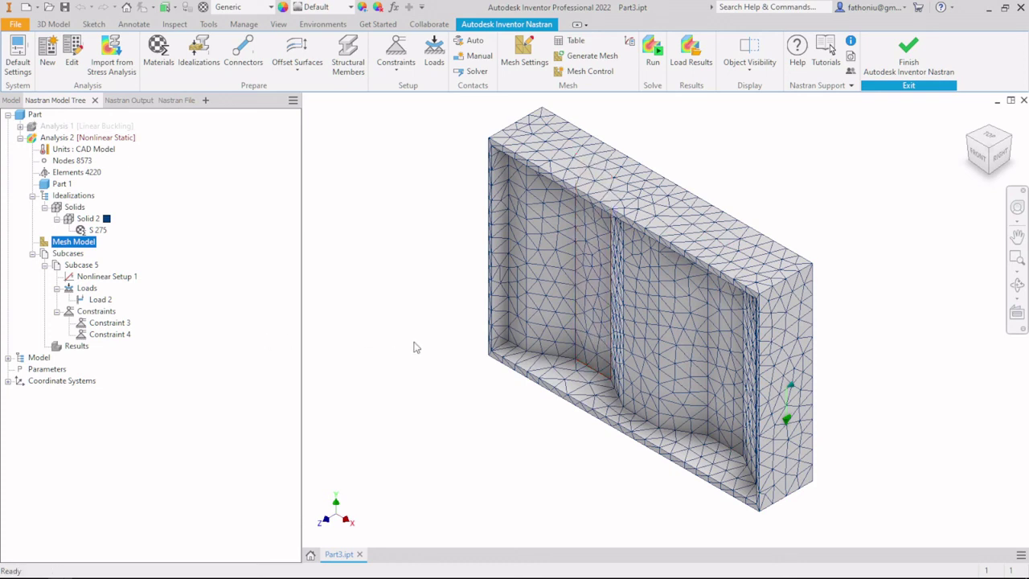
pyautogui.scroll(-3, 415, 347)
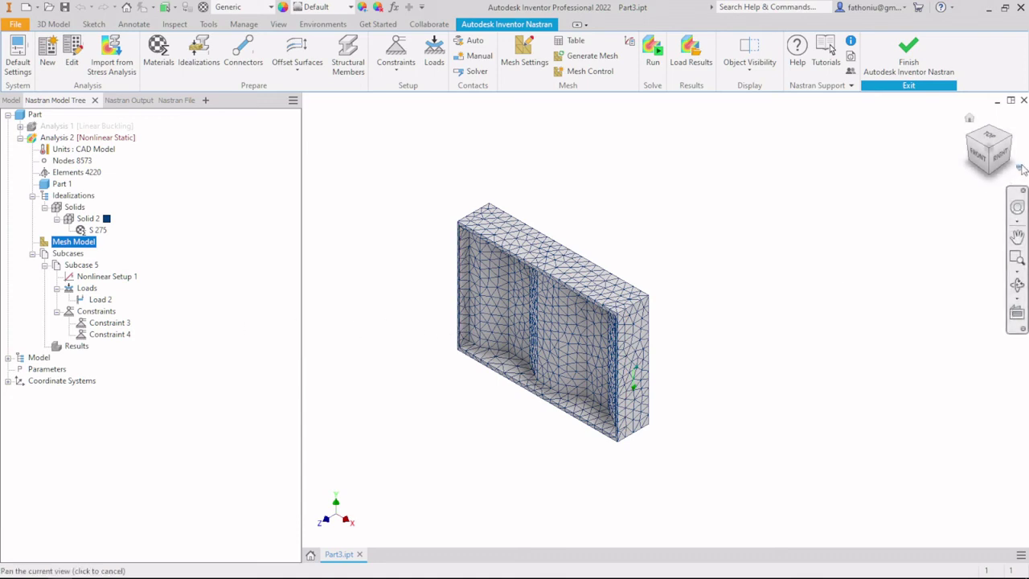
pyautogui.click(1023, 169)
pyautogui.click(638, 227)
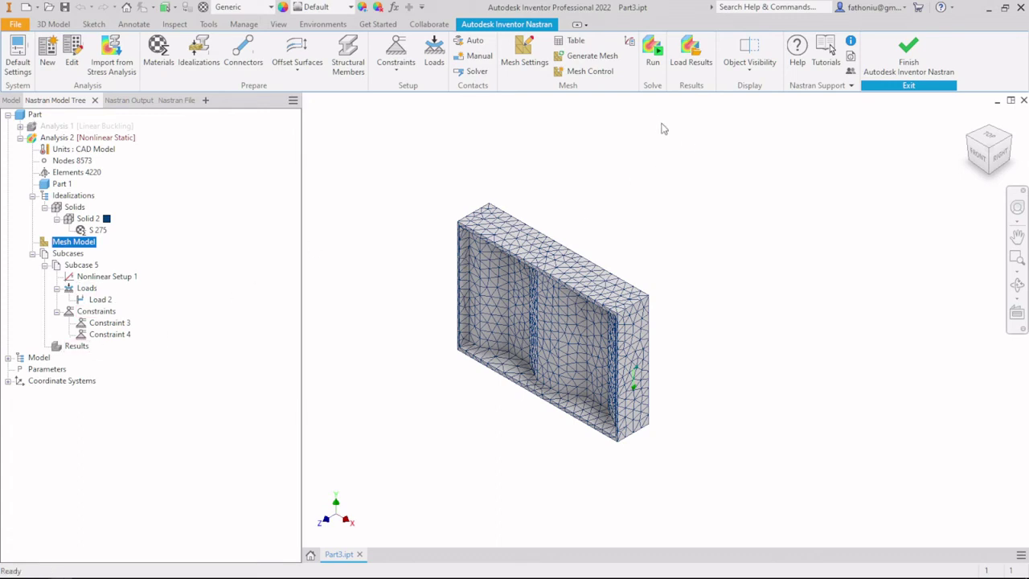
# Run the nonlinear static analysis and kill the solver during its later load increments
pyautogui.click(652, 52)
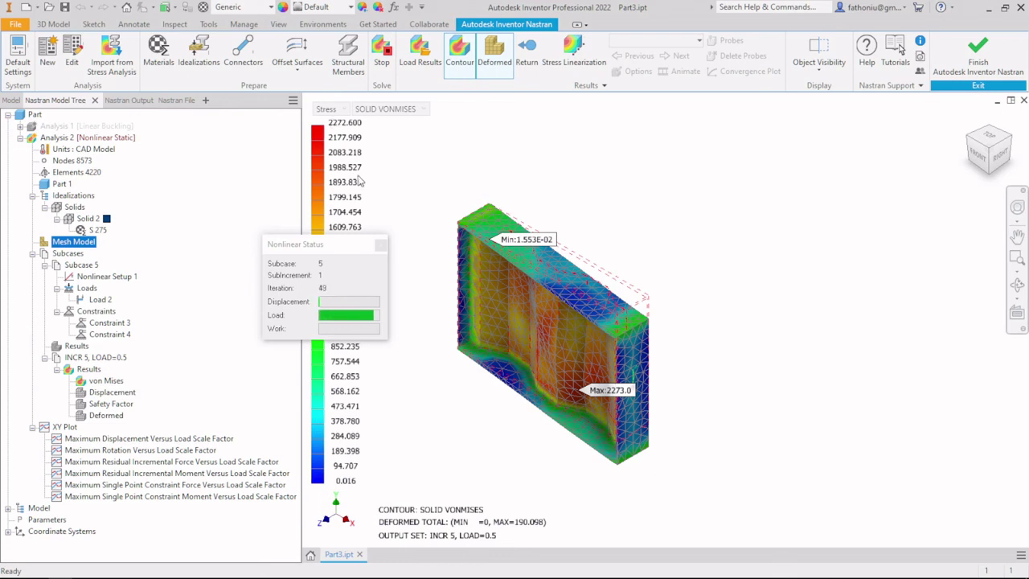
pyautogui.click(132, 103)
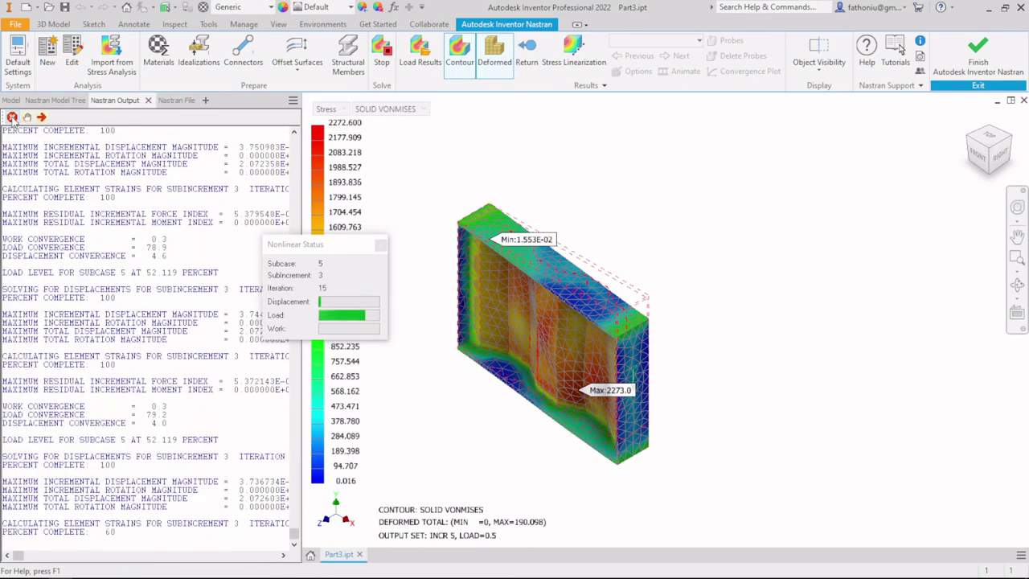
pyautogui.click(12, 118)
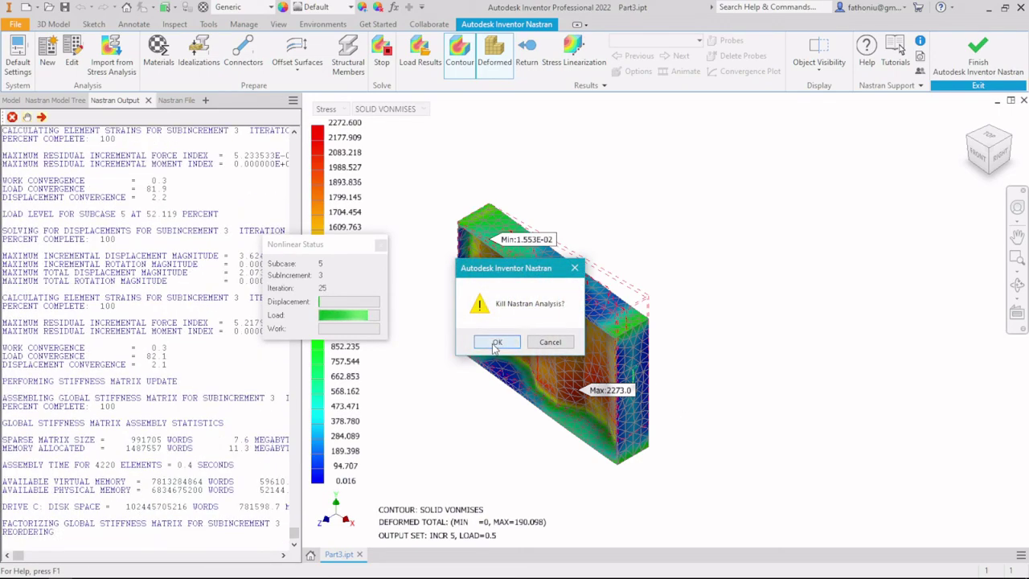
pyautogui.click(497, 342)
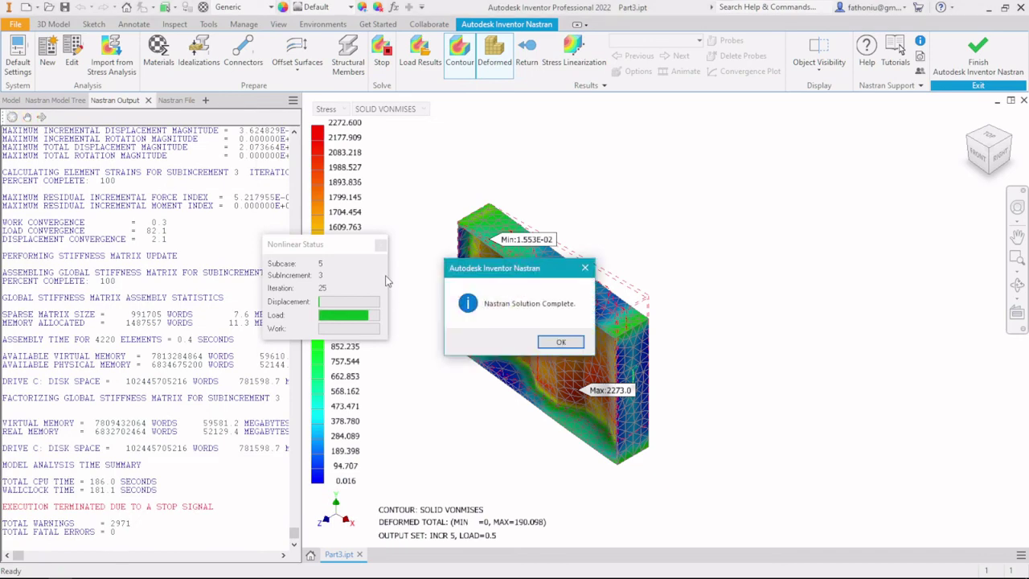
# Dismiss the solver notice and set the Fy component of Load 2 in Subcase 5 to -1300000 N
pyautogui.click(561, 342)
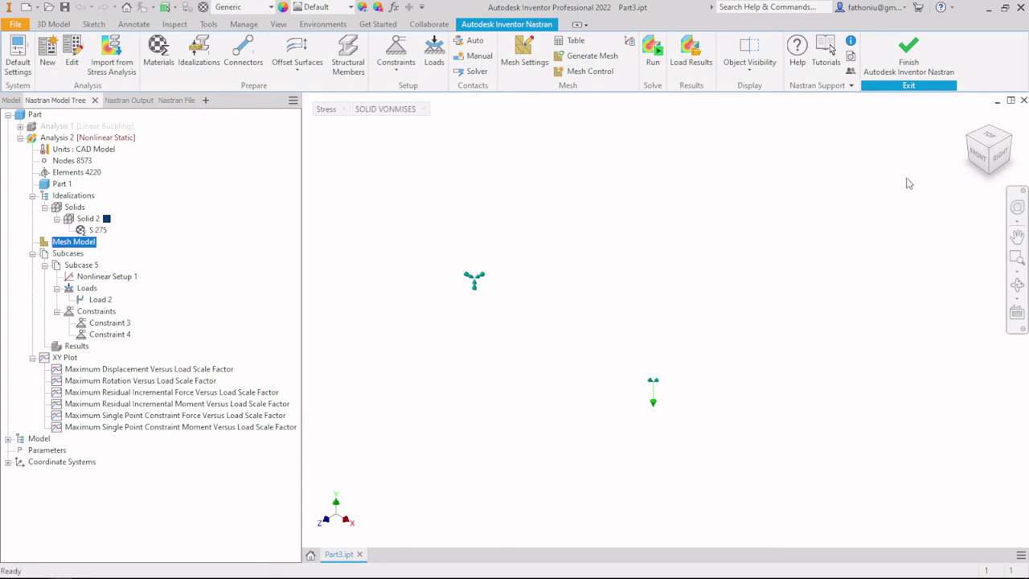
pyautogui.click(969, 119)
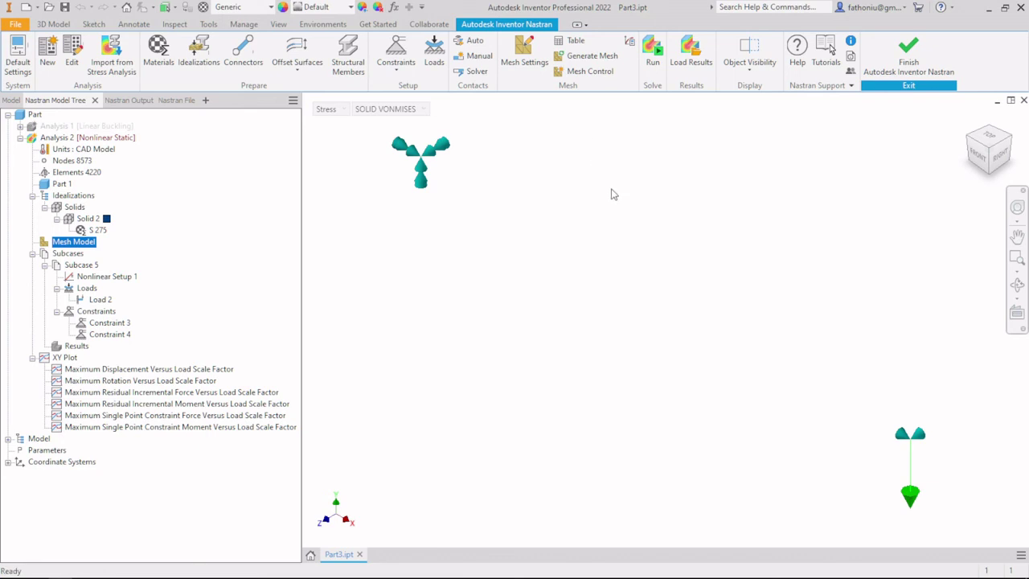
pyautogui.scroll(-5, 611, 193)
pyautogui.moveTo(615, 168); pyautogui.dragTo(615, 207, button='middle')
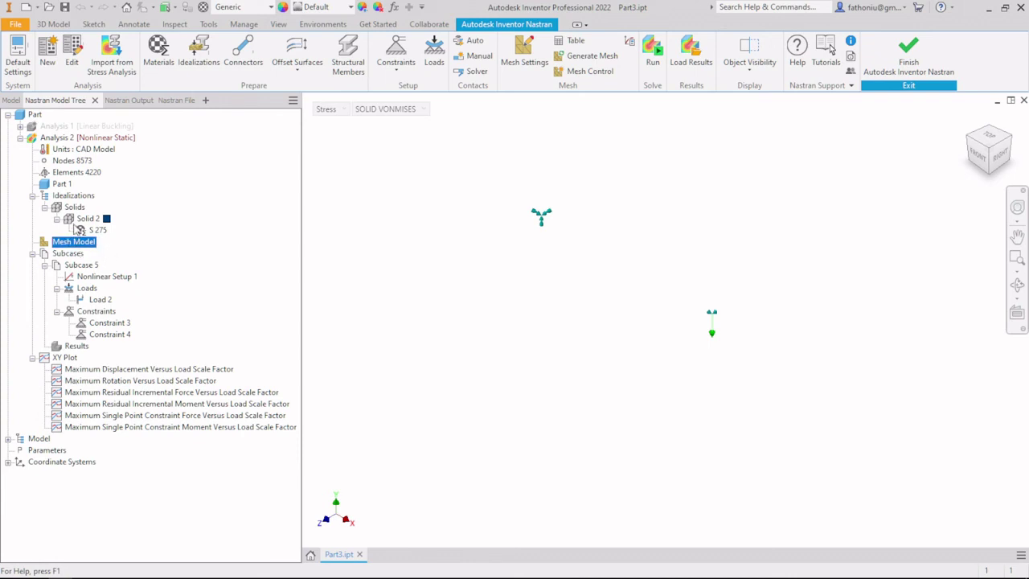
pyautogui.click(100, 299)
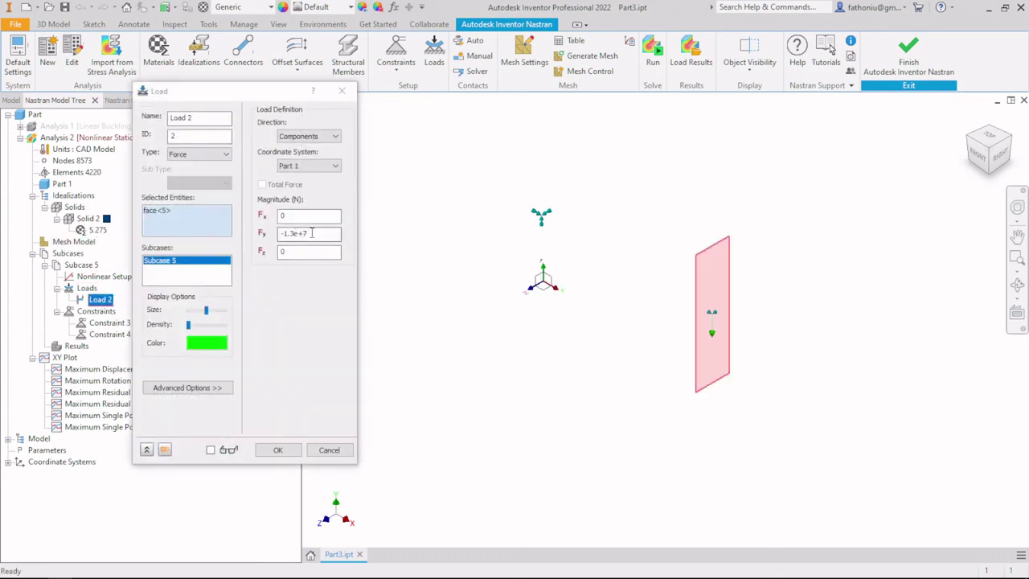
pyautogui.moveTo(312, 232); pyautogui.dragTo(280, 233)
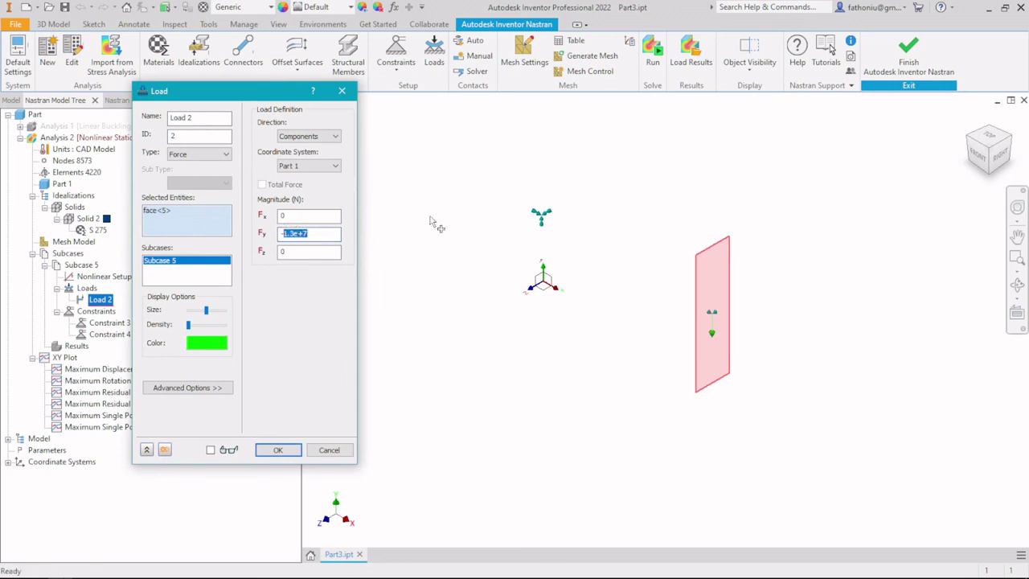
pyautogui.write('-12')
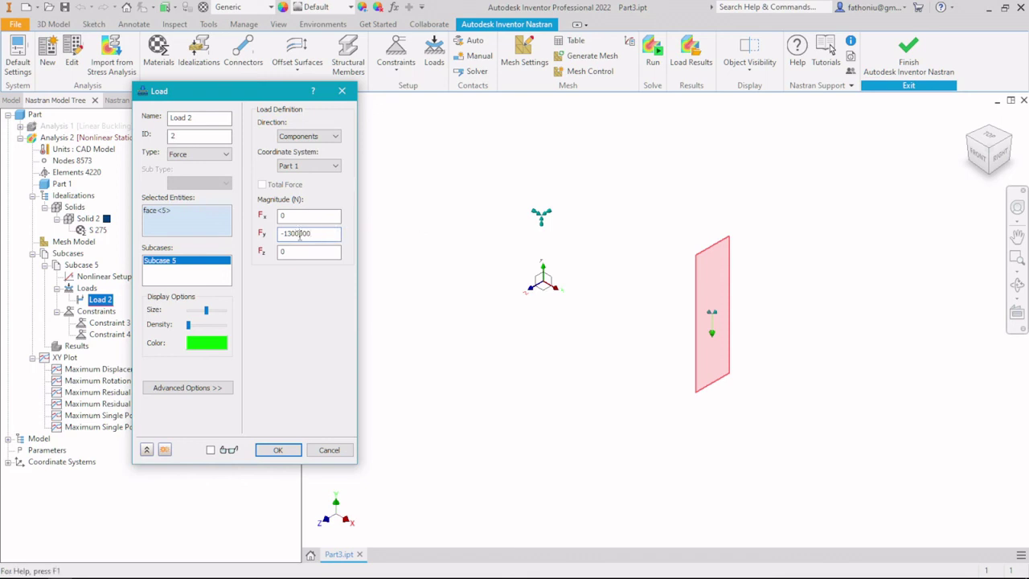
pyautogui.moveTo(299, 233); pyautogui.dragTo(324, 234)
pyautogui.click(282, 452)
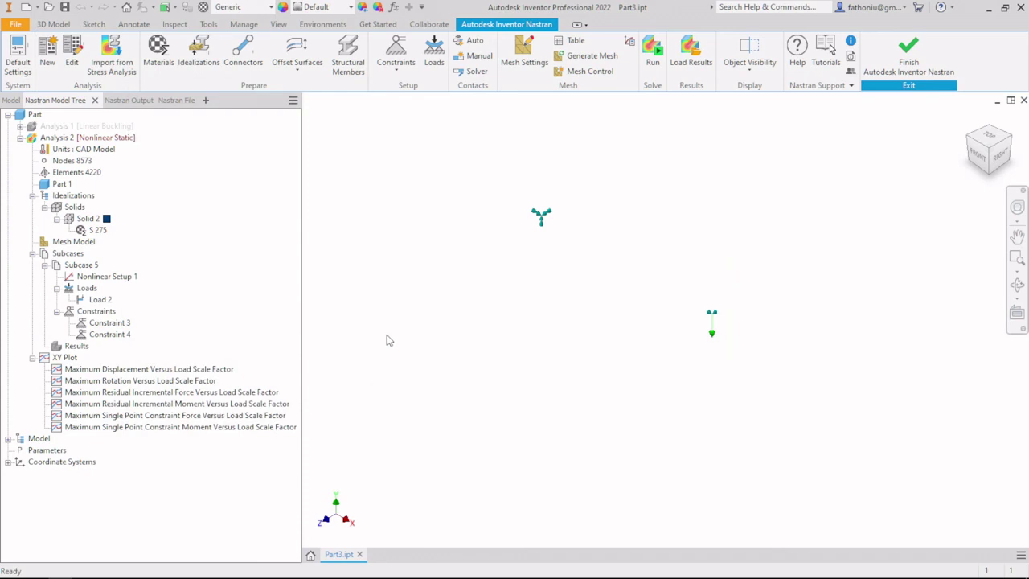
# Run the nonlinear static analysis to completion and inspect the von Mises stress contour on the panel
pyautogui.click(650, 54)
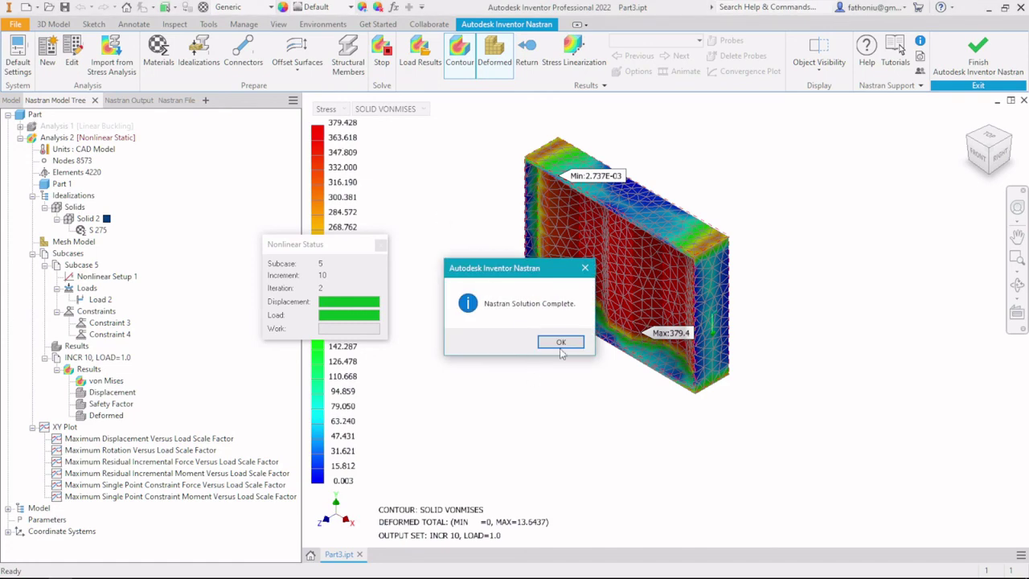
pyautogui.click(562, 343)
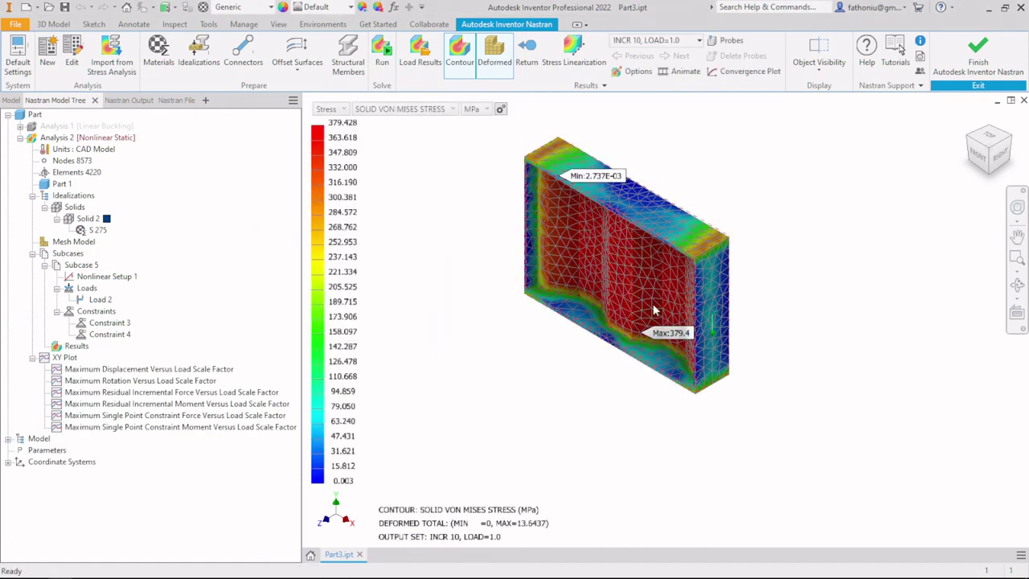
pyautogui.scroll(3, 653, 305)
pyautogui.scroll(2, 653, 310)
pyautogui.scroll(-5, 654, 310)
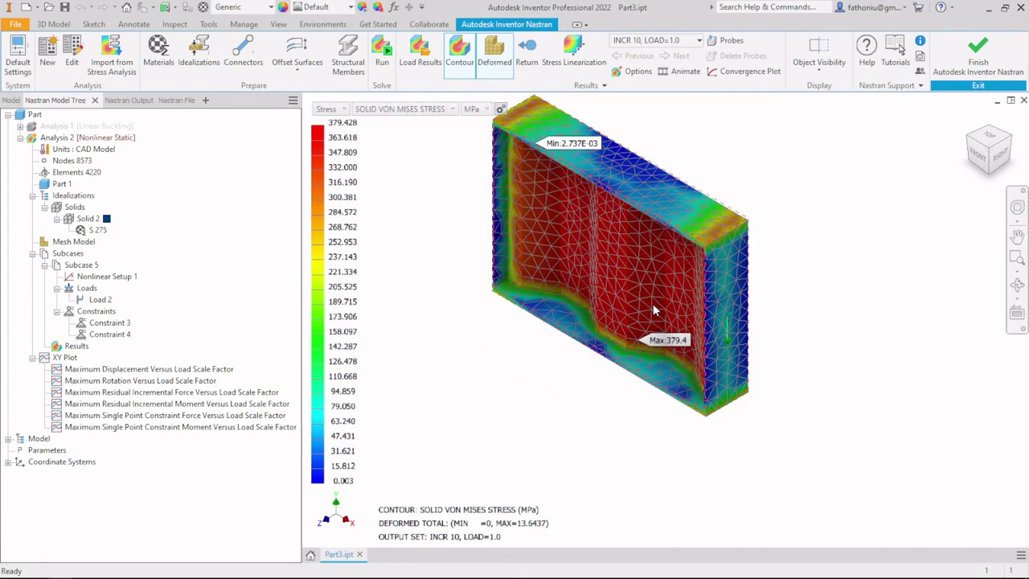
pyautogui.keyDown('shift'); pyautogui.moveTo(674, 309); pyautogui.dragTo(721, 283, button='middle'); pyautogui.keyUp('shift')
# Set the deformation scale of the result plot to Percent with a value of 10
pyautogui.click(635, 72)
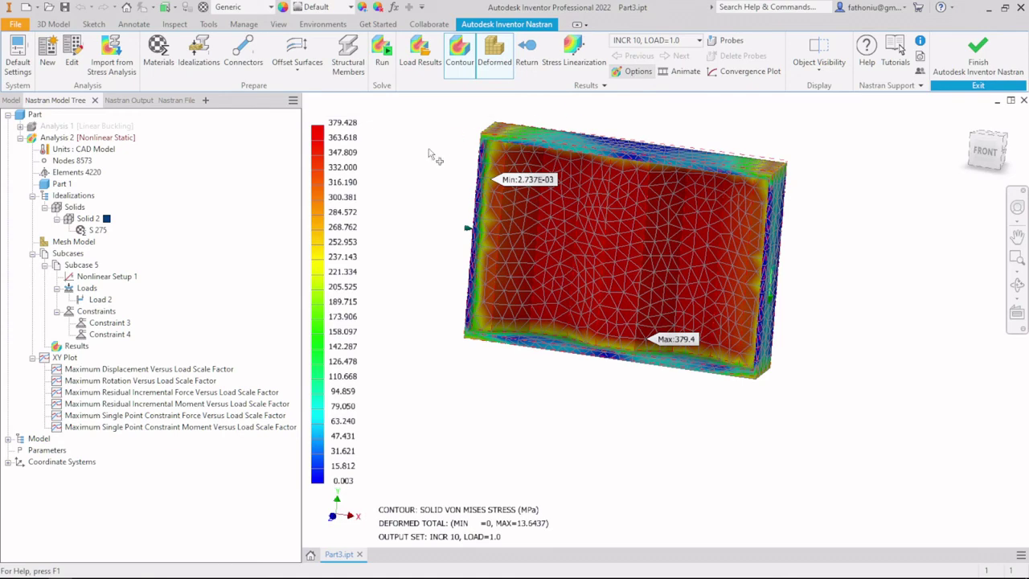
pyautogui.click(281, 148)
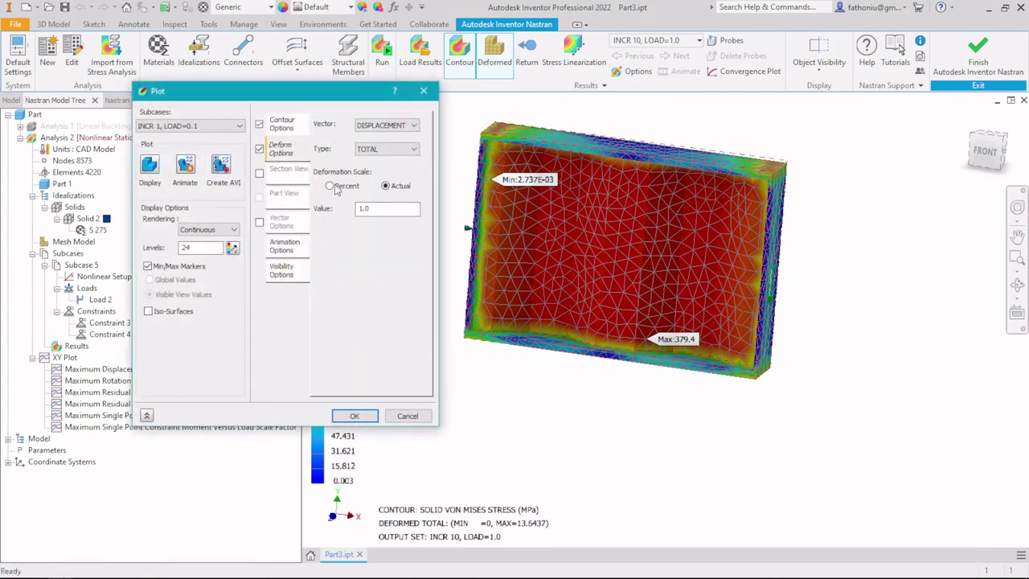
pyautogui.click(333, 185)
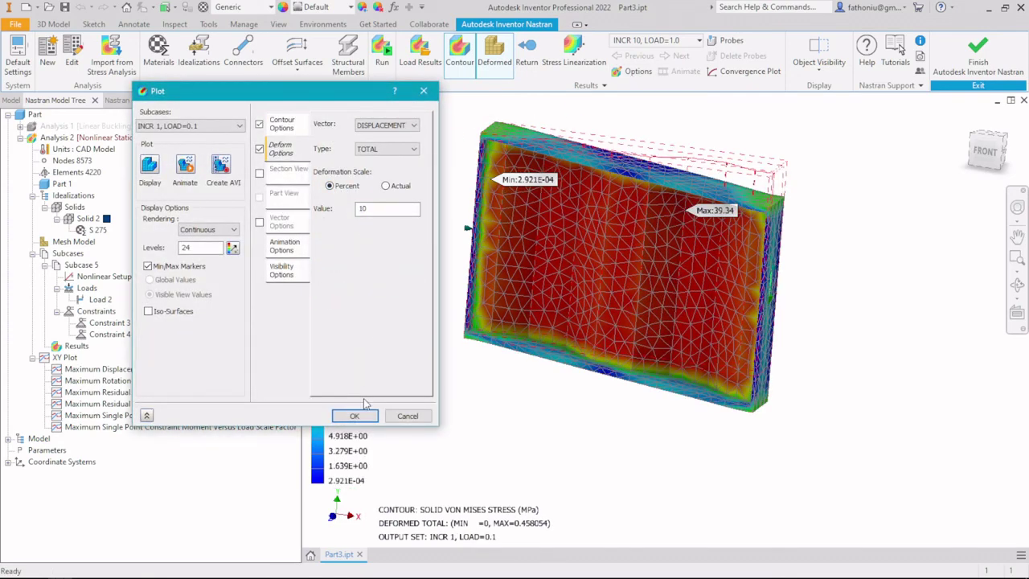
pyautogui.click(355, 417)
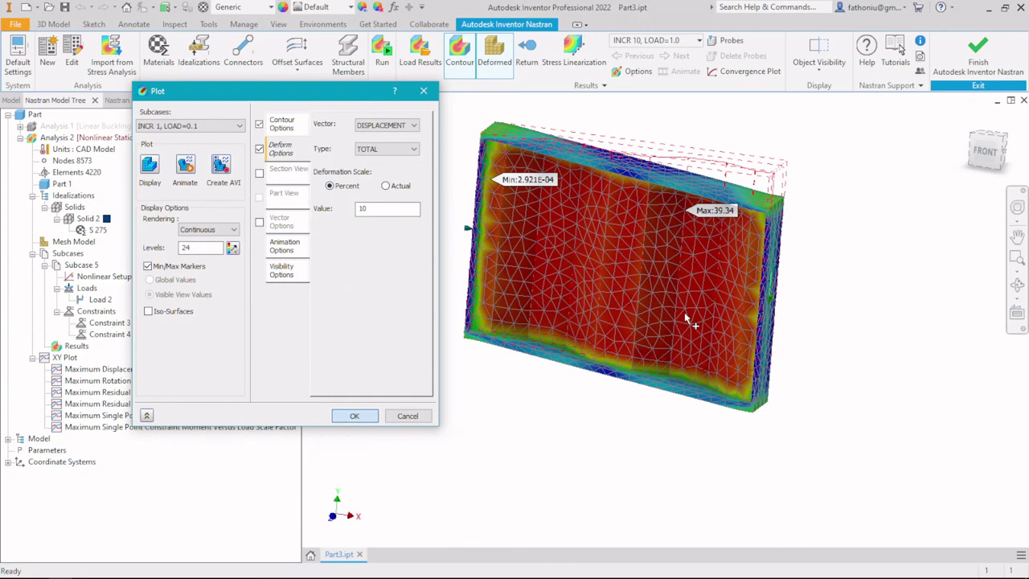
# Display the von Mises stress results for INCR 10, LOAD=1.0 and examine the deformed panel
pyautogui.keyDown('shift'); pyautogui.moveTo(684, 312); pyautogui.dragTo(648, 314, button='middle'); pyautogui.keyUp('shift')
pyautogui.click(697, 40)
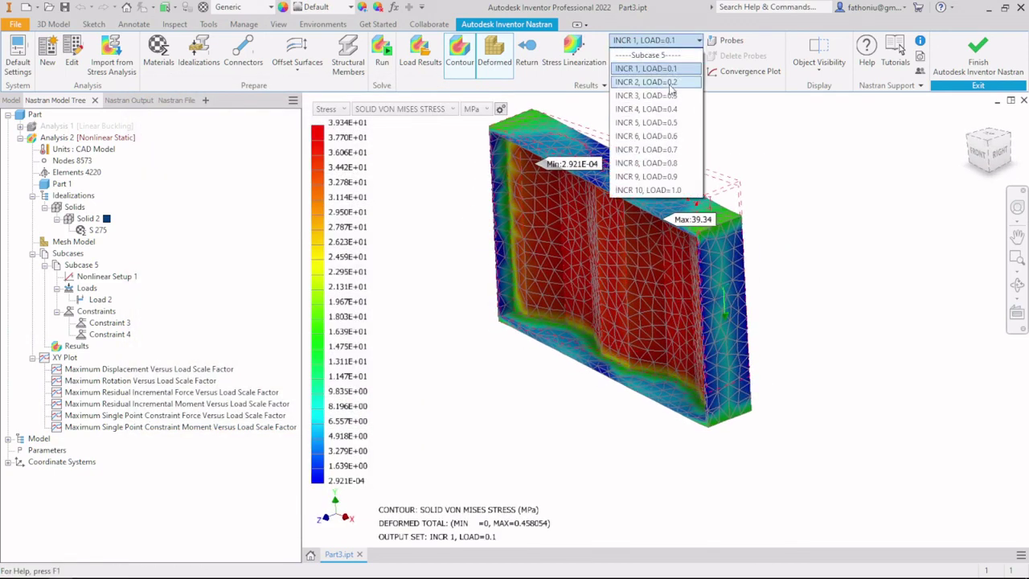
pyautogui.click(678, 191)
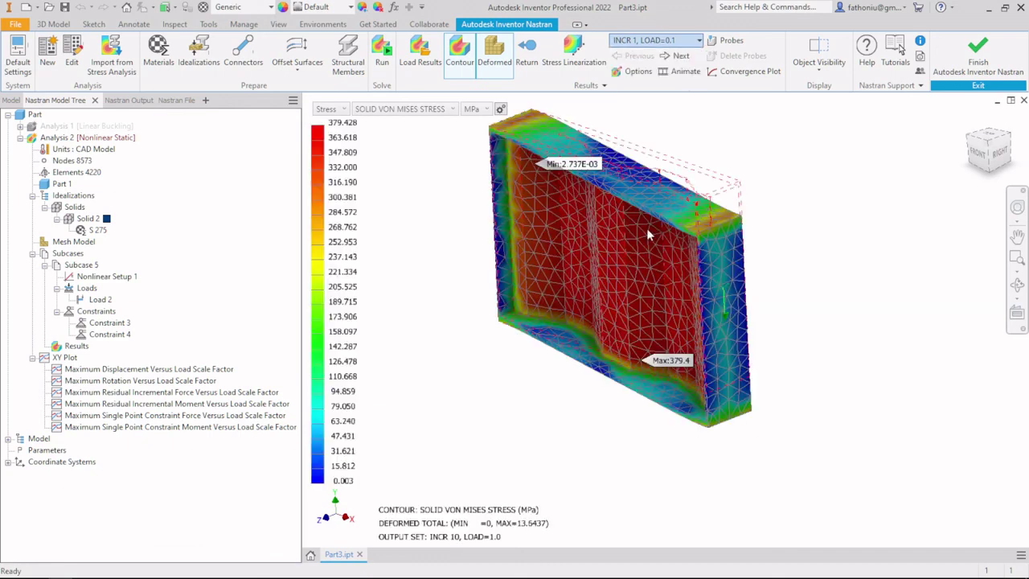
pyautogui.moveTo(623, 267)
pyautogui.keyDown('shift'); pyautogui.mouseDown(button='middle')
pyautogui.moveTo(632, 241)
pyautogui.moveTo(623, 254)
pyautogui.moveTo(558, 231)
pyautogui.moveTo(630, 281)
pyautogui.mouseUp(button='middle'); pyautogui.keyUp('shift')
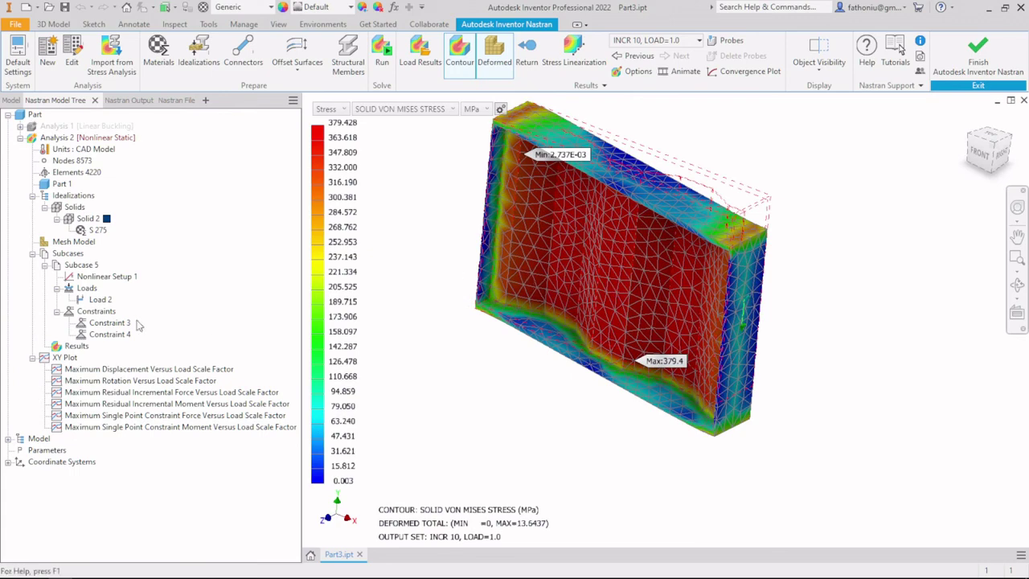
# Examine the Maximum Displacement Versus Load Scale Factor plot for the slope change, then close it
pyautogui.click(98, 369)
pyautogui.doubleClick(98, 368)
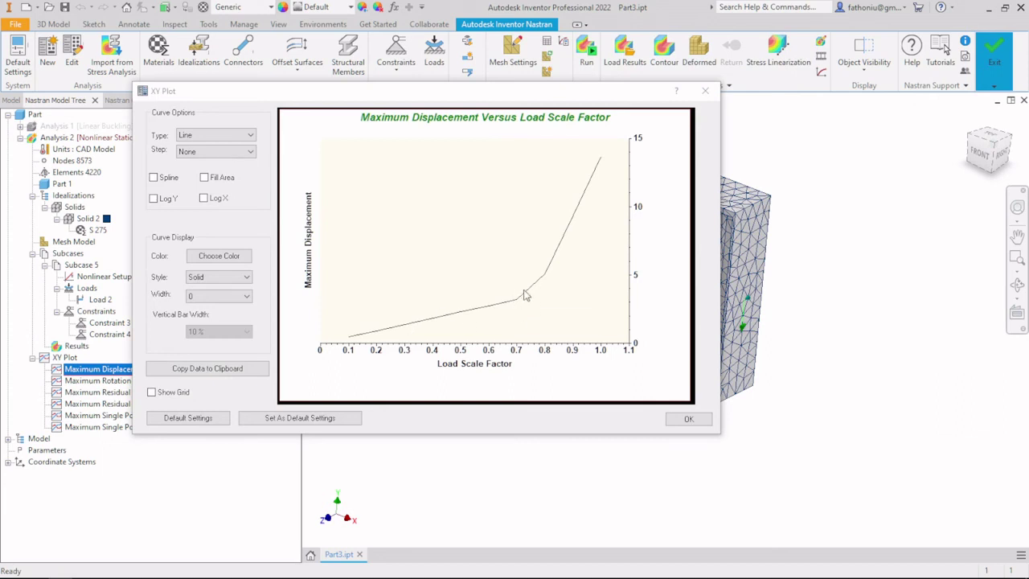
pyautogui.moveTo(515, 299)
pyautogui.moveTo(492, 96); pyautogui.dragTo(547, 135)
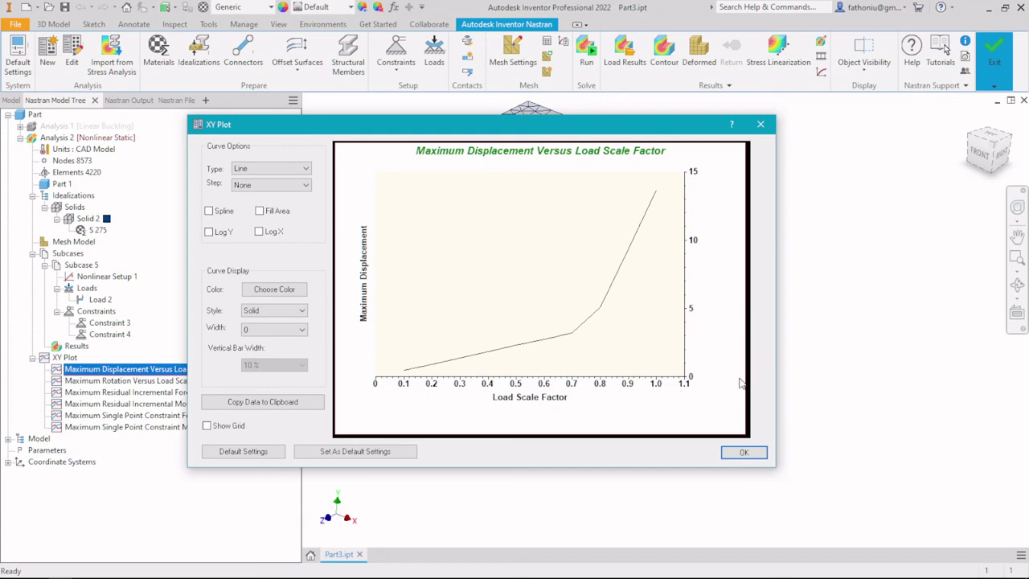
pyautogui.click(743, 453)
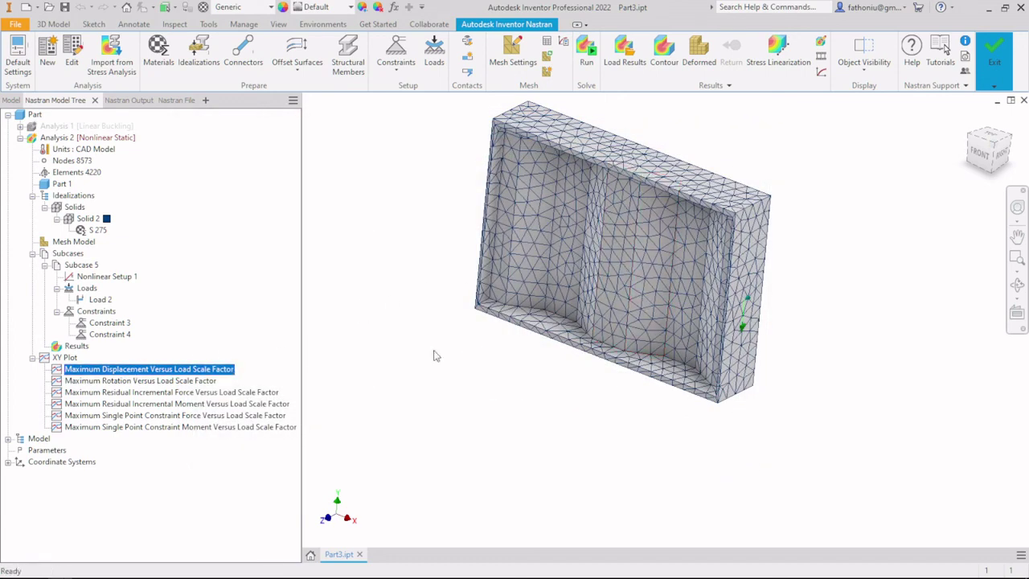
# Start a new element-based XY plot and add a solid von Mises stress curve for element 3640 on the web
pyautogui.click(66, 358)
pyautogui.rightClick(69, 364)
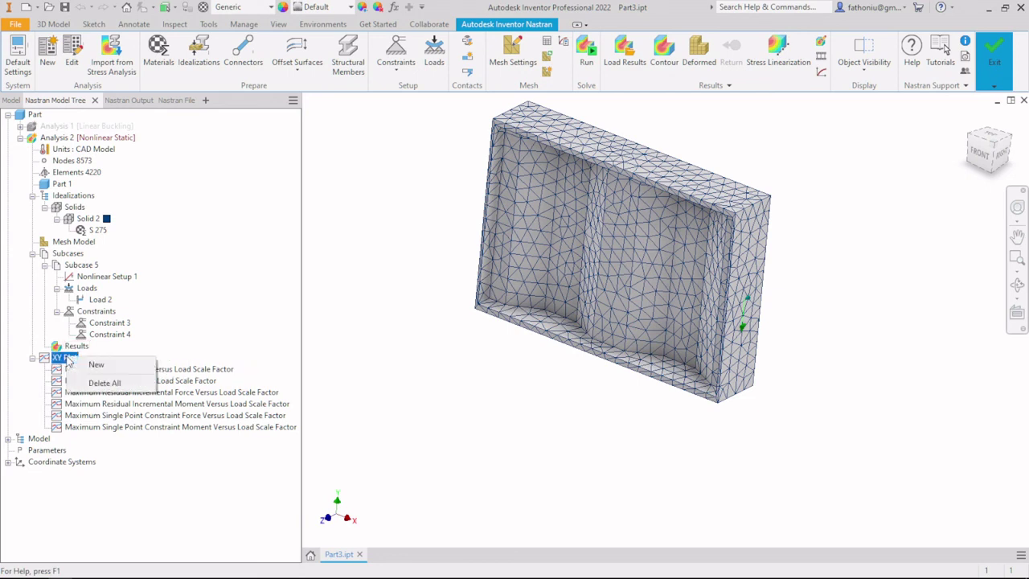
pyautogui.click(90, 364)
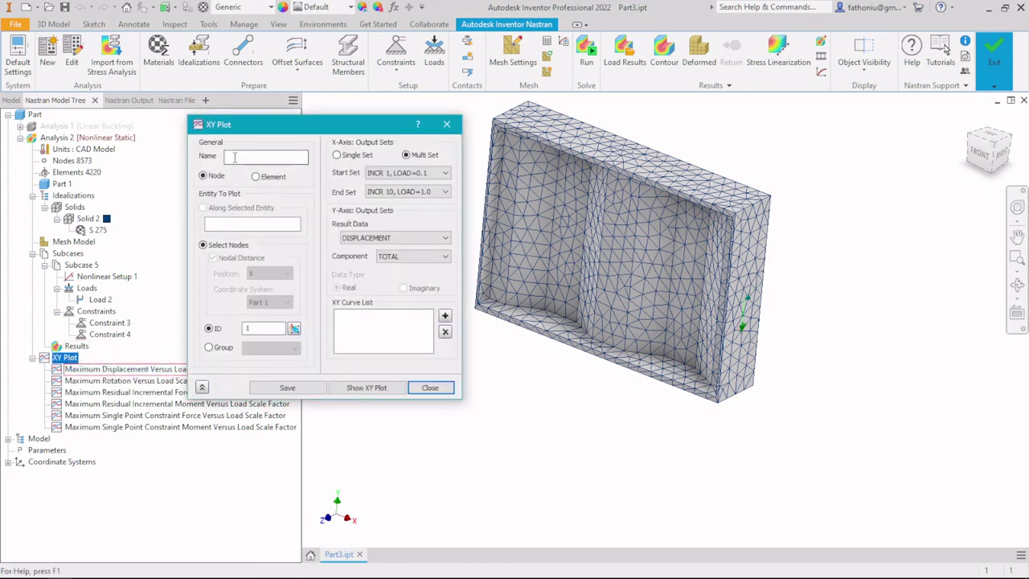
pyautogui.click(256, 177)
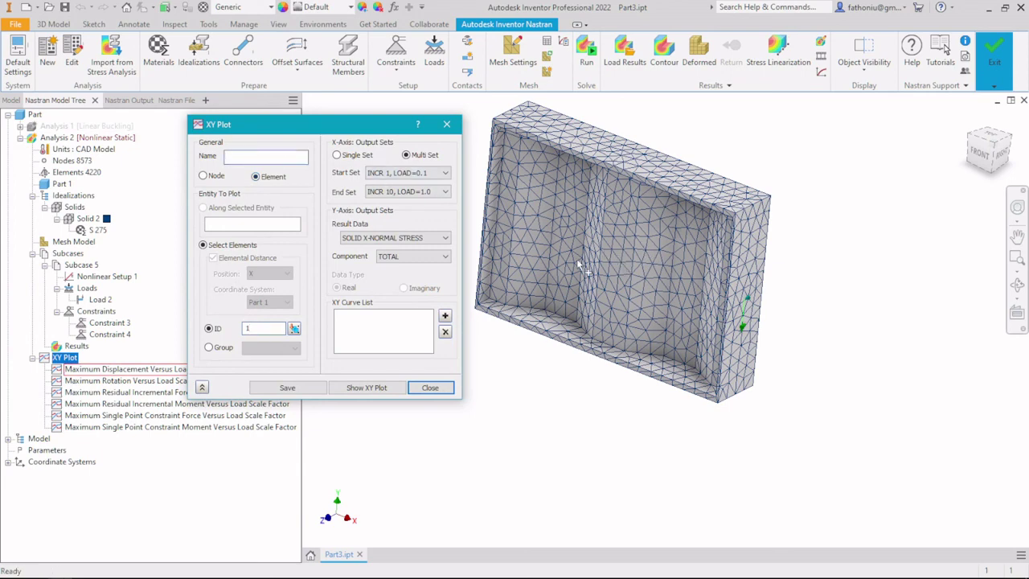
pyautogui.click(617, 266)
pyautogui.click(385, 240)
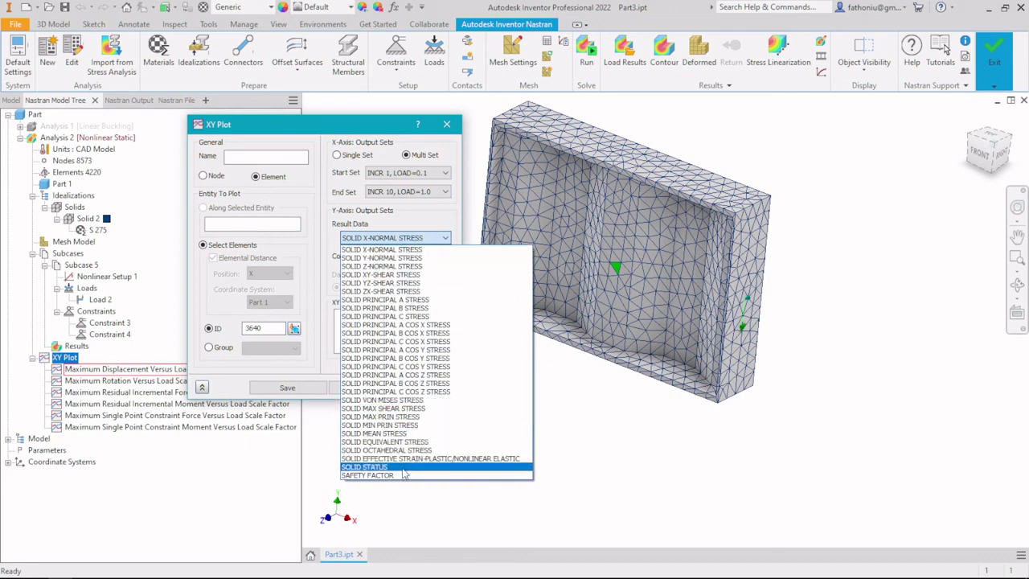
pyautogui.click(405, 400)
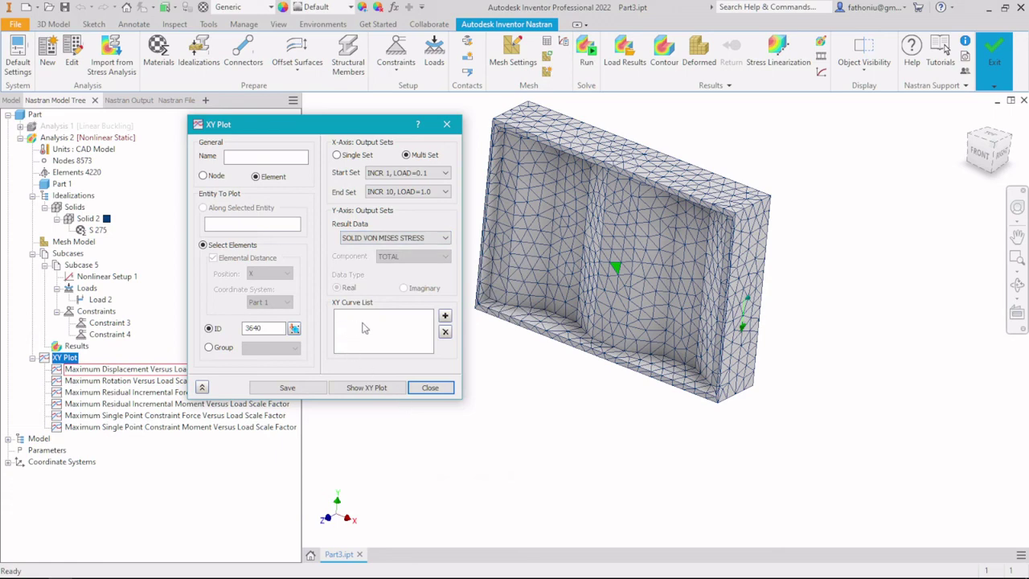
pyautogui.click(445, 316)
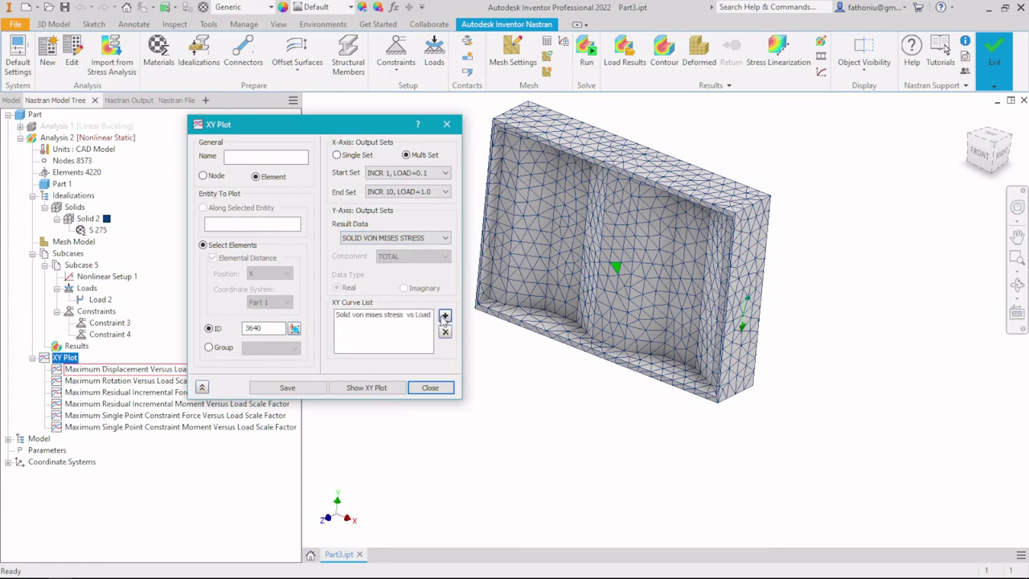
# Show the von Mises stress versus load scale factor plot for element 3640, check the curve and close the graph
pyautogui.click(380, 315)
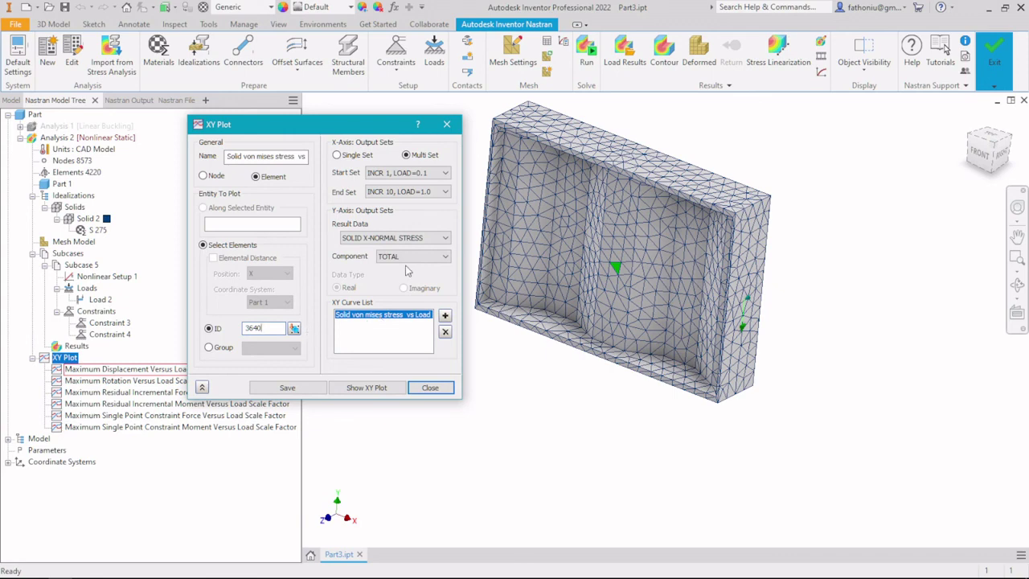
pyautogui.click(441, 238)
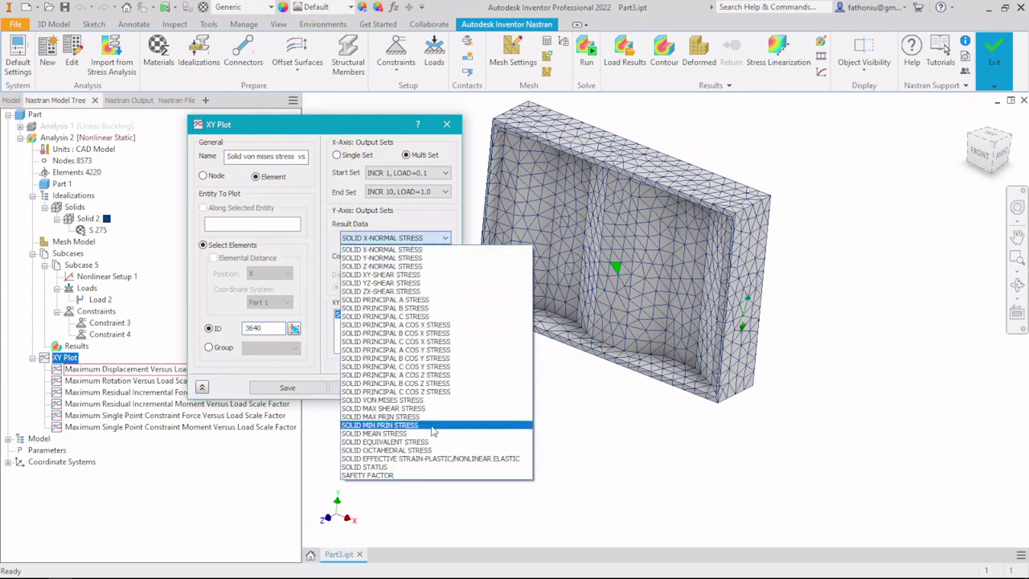
pyautogui.click(419, 400)
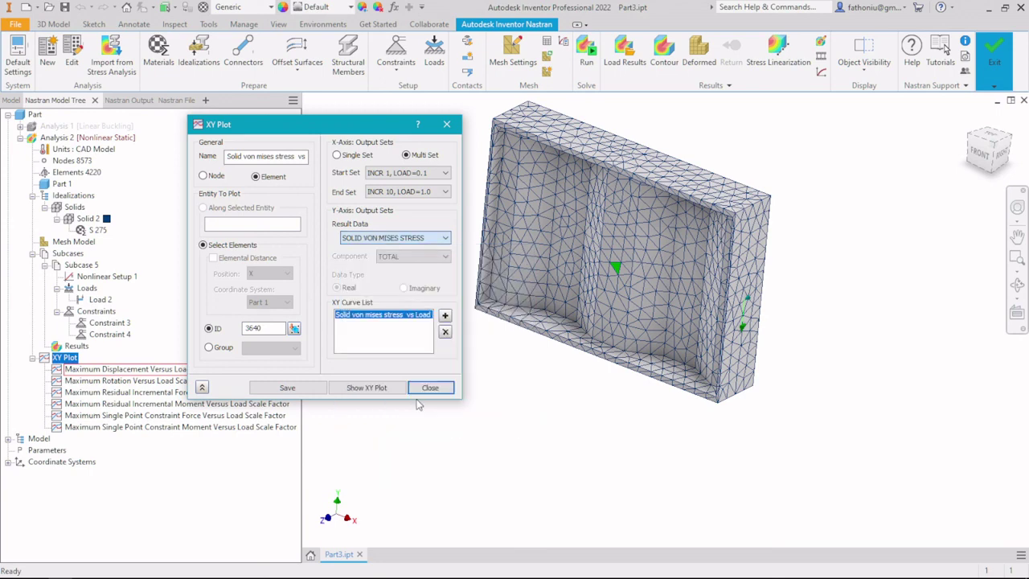
pyautogui.click(396, 340)
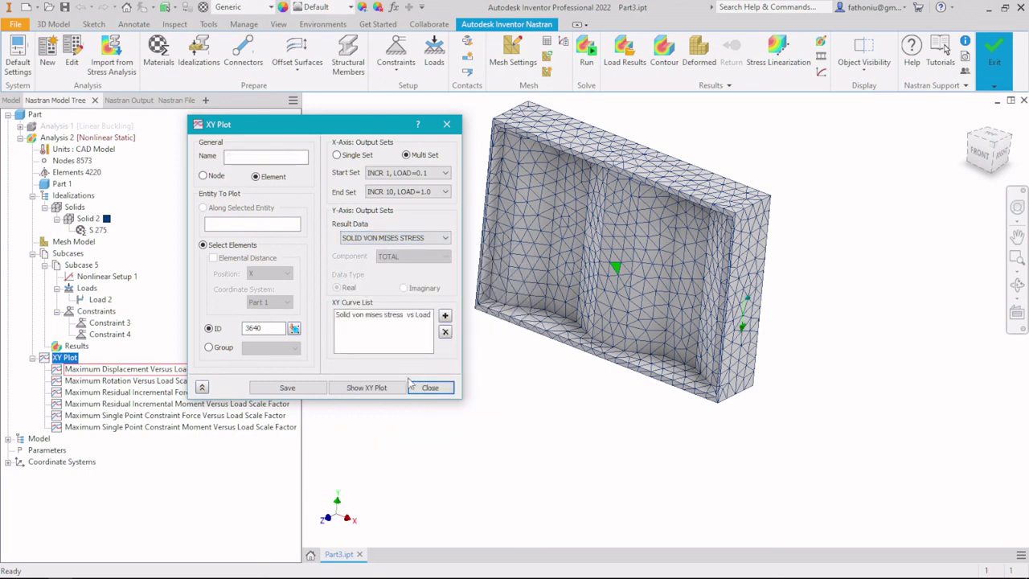
pyautogui.click(380, 390)
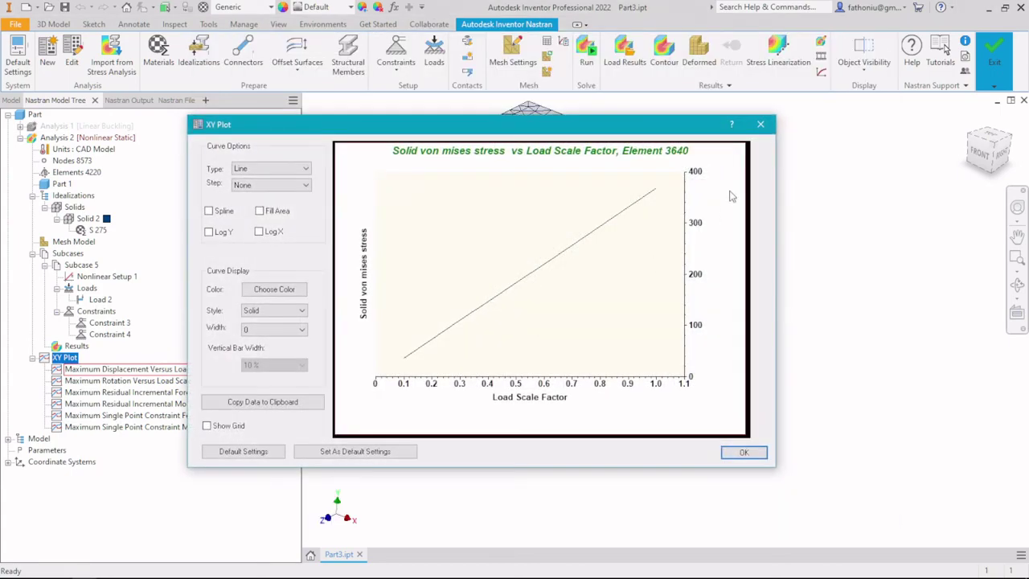
pyautogui.click(760, 124)
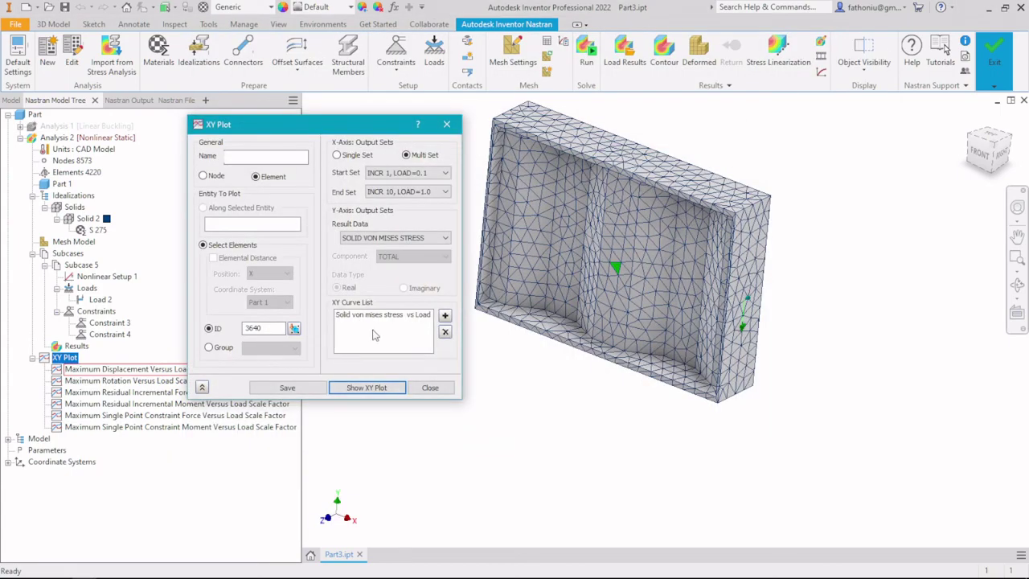
# Remove the existing curve from the XY plot and add a new solid von Mises stress curve for element 3640
pyautogui.click(378, 318)
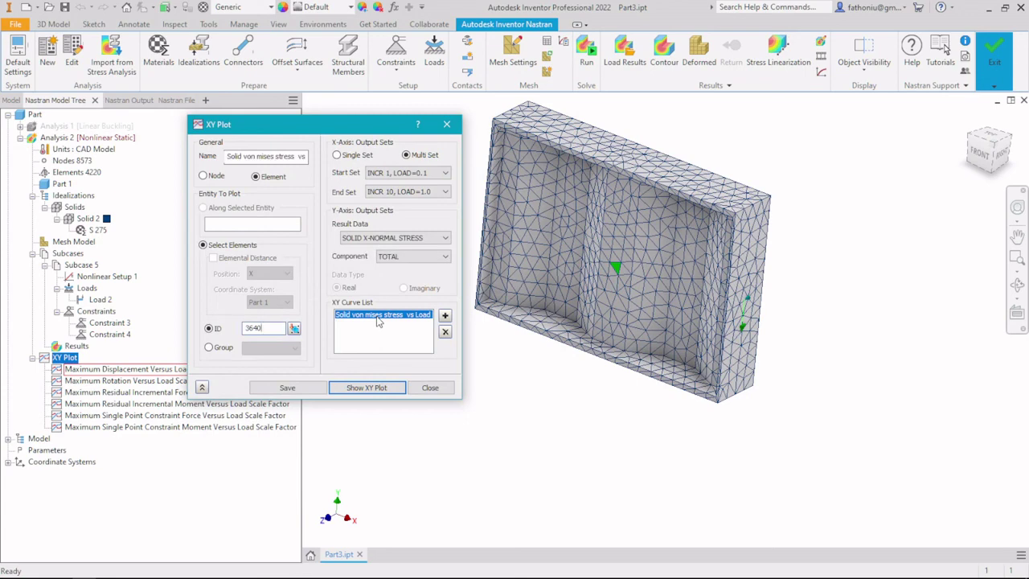
pyautogui.click(444, 331)
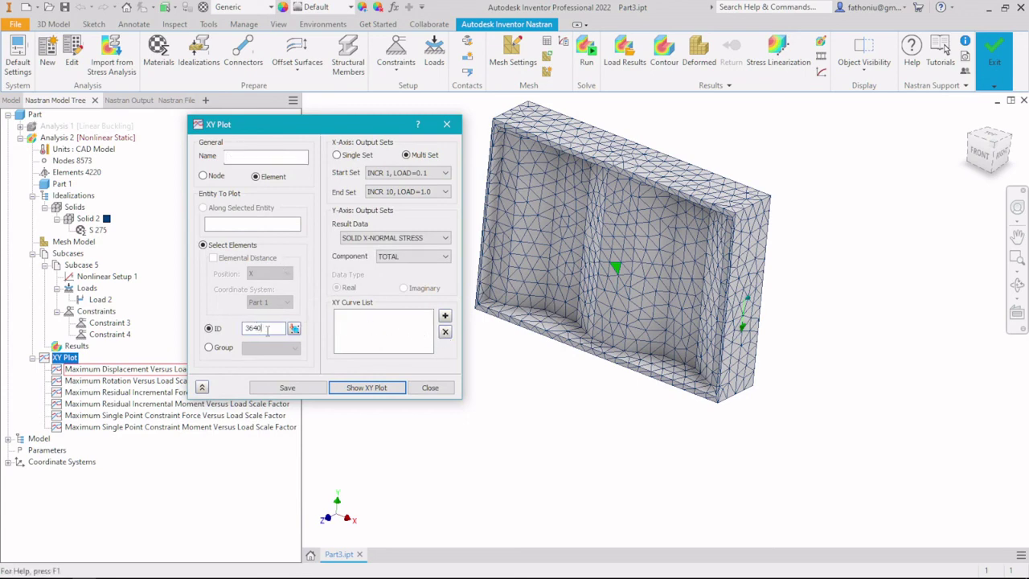
pyautogui.click(444, 238)
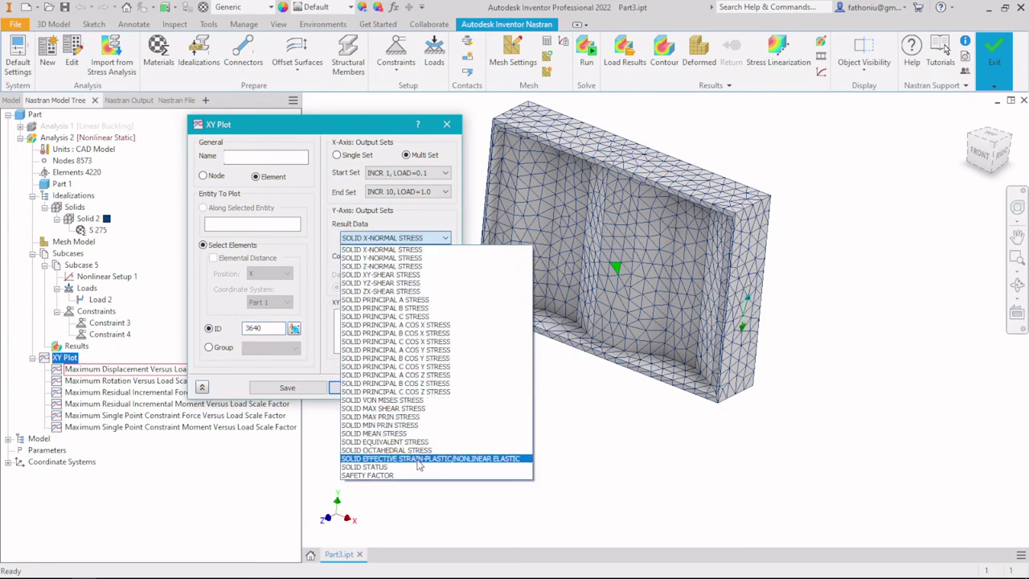
pyautogui.click(383, 399)
pyautogui.click(445, 315)
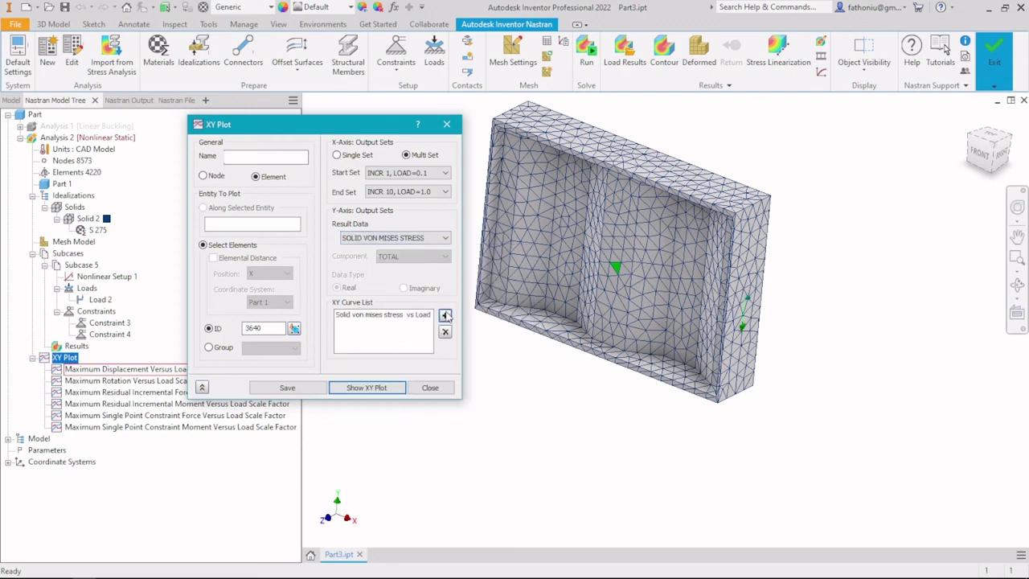
# Show the stress versus load scale factor graph for the re-added curve, examine its shape, and close the graph and XY plot setup
pyautogui.click(362, 389)
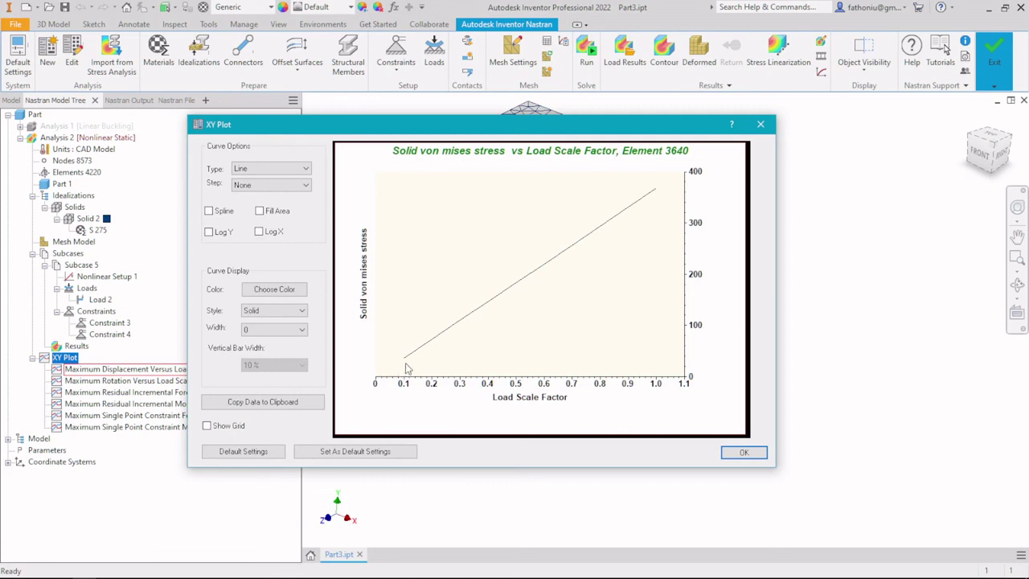
pyautogui.moveTo(640, 125); pyautogui.dragTo(655, 271)
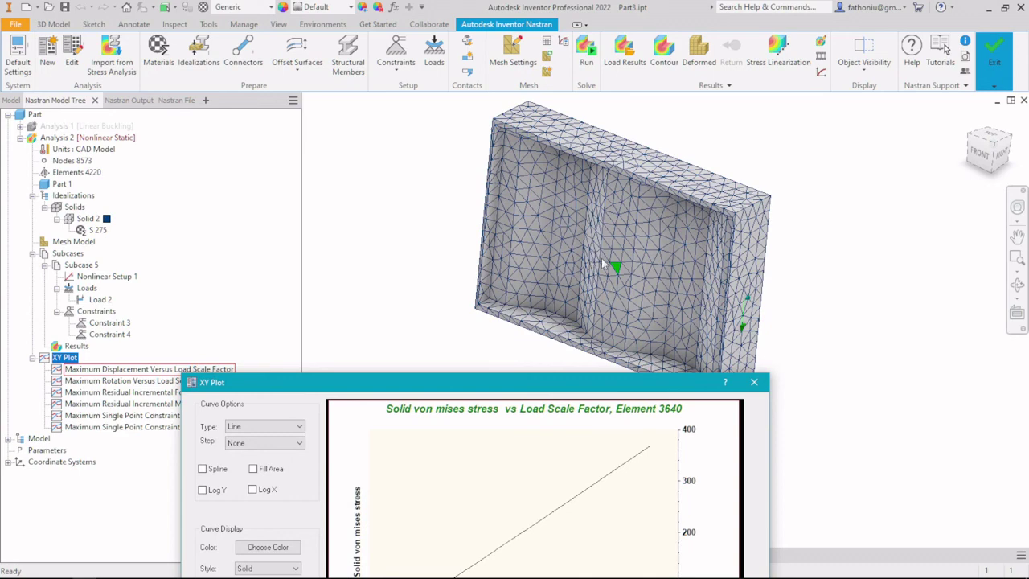
pyautogui.moveTo(589, 380); pyautogui.dragTo(546, 193)
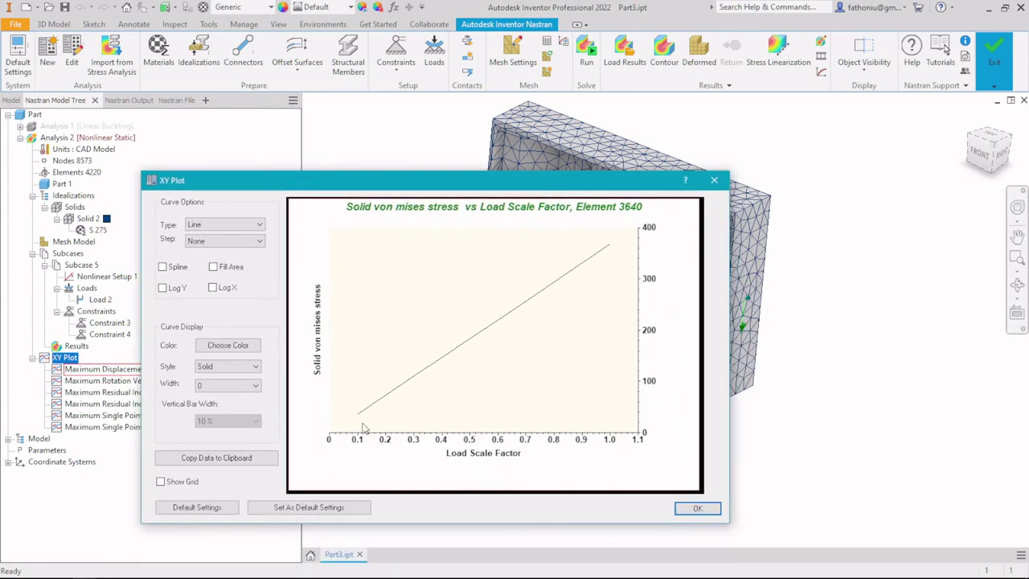
pyautogui.moveTo(563, 186); pyautogui.dragTo(484, 271)
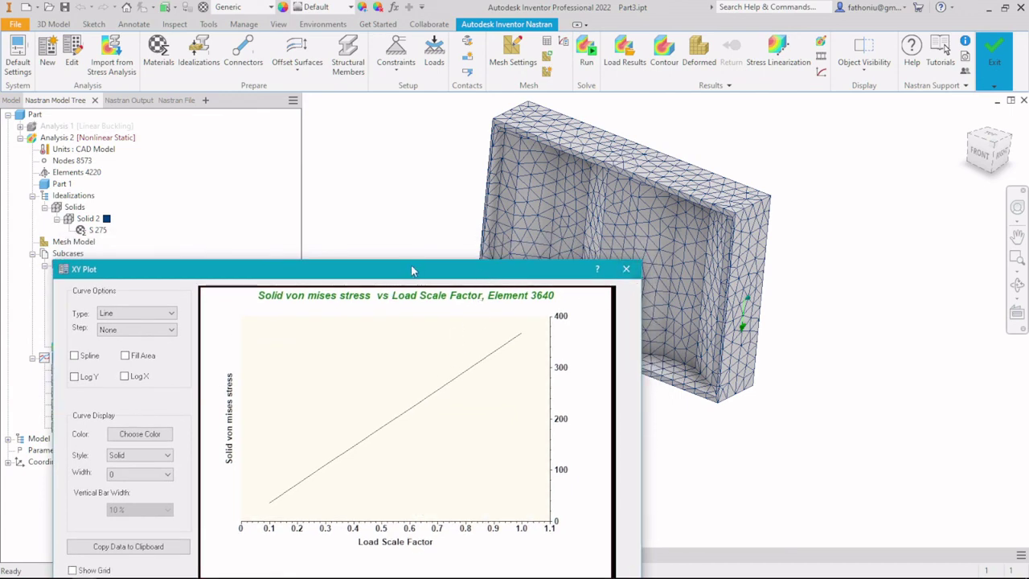
pyautogui.moveTo(595, 264); pyautogui.dragTo(645, 186)
pyautogui.click(677, 193)
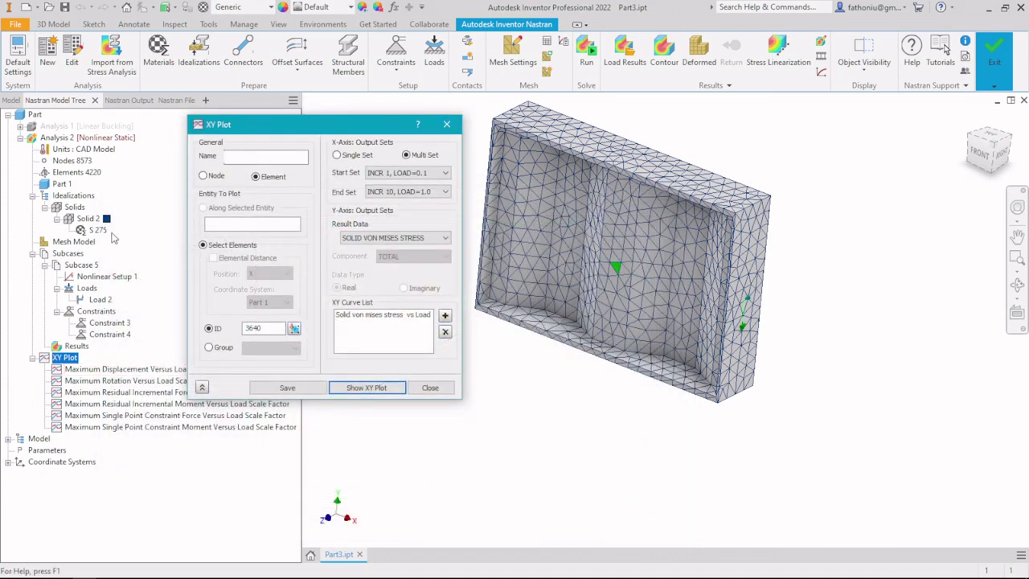
pyautogui.click(447, 124)
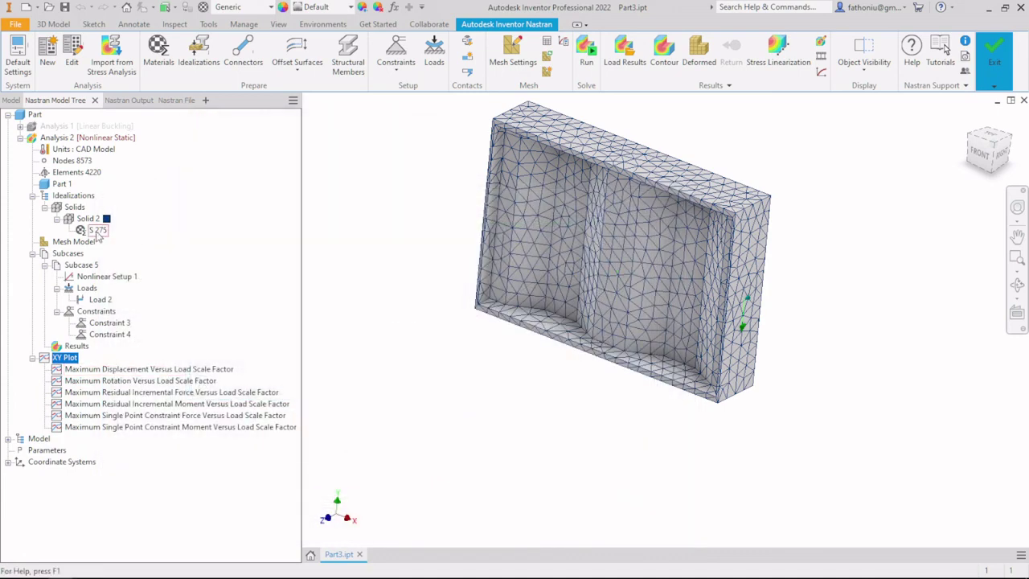
# Check and confirm the Elasto-Plastic (Bi-Linear) data of material S 275, and rerun the nonlinear static analysis to completion
pyautogui.doubleClick(97, 231)
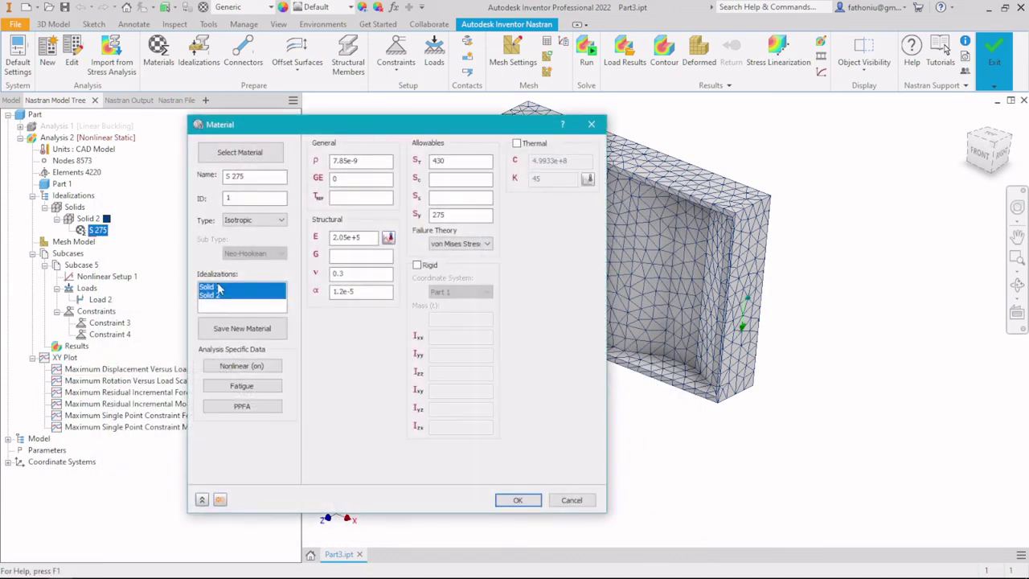
pyautogui.click(242, 367)
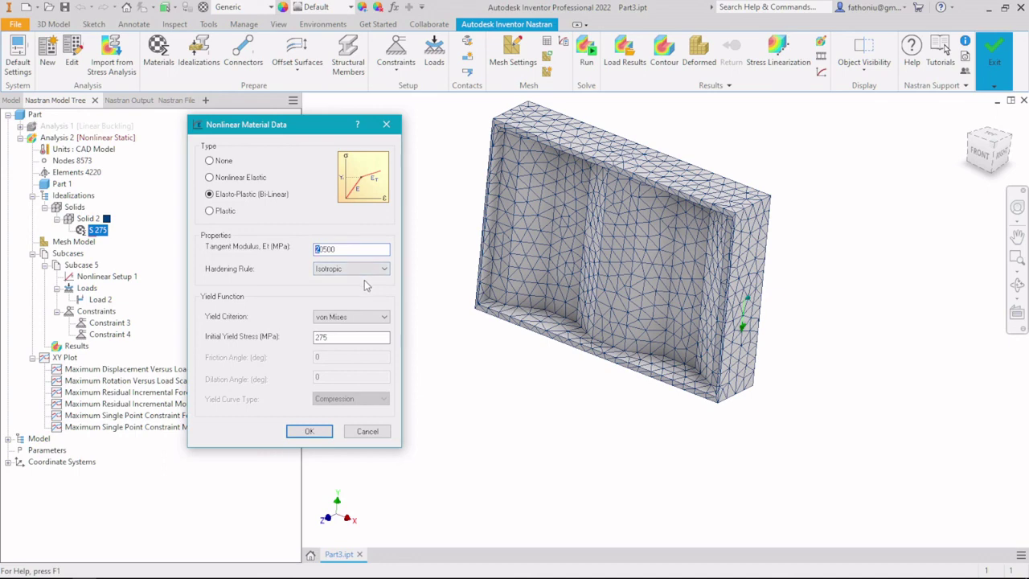
pyautogui.click(322, 432)
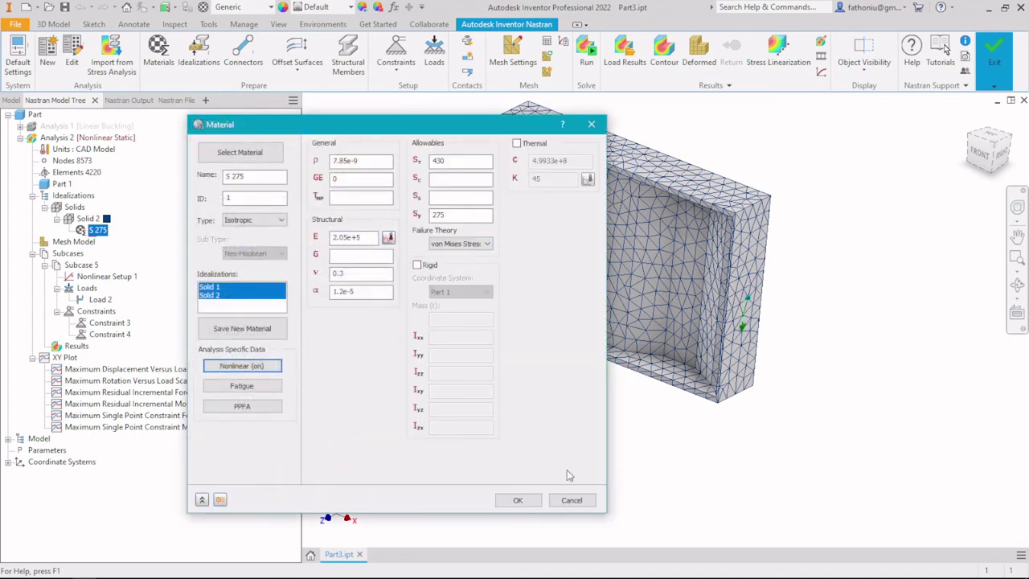
pyautogui.click(519, 500)
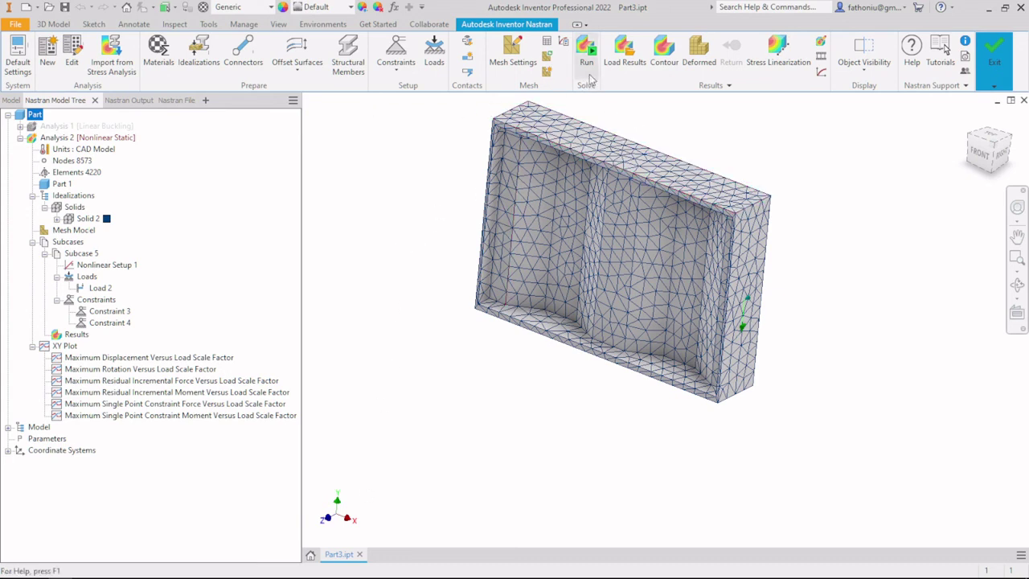
pyautogui.click(587, 47)
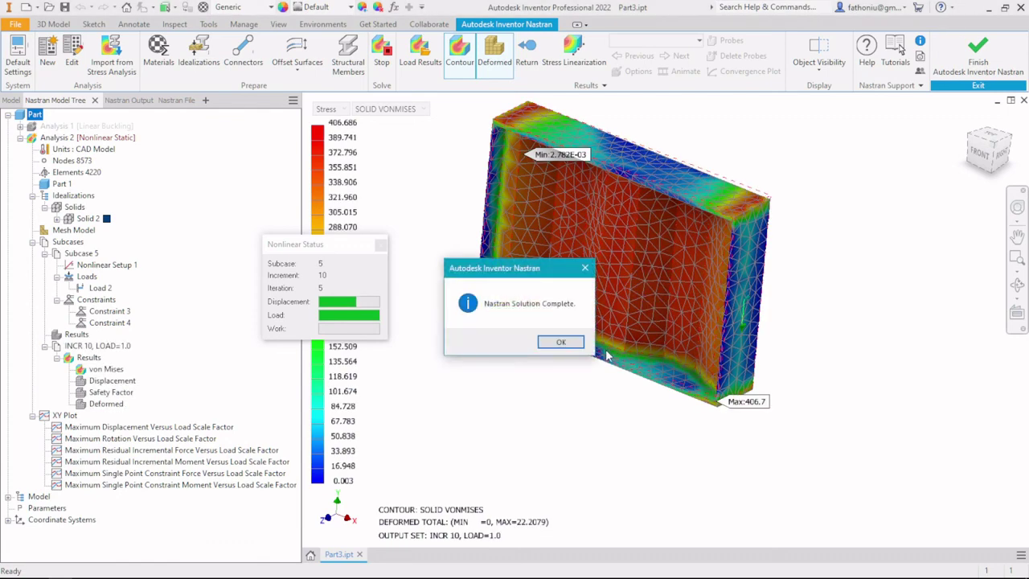
pyautogui.click(561, 342)
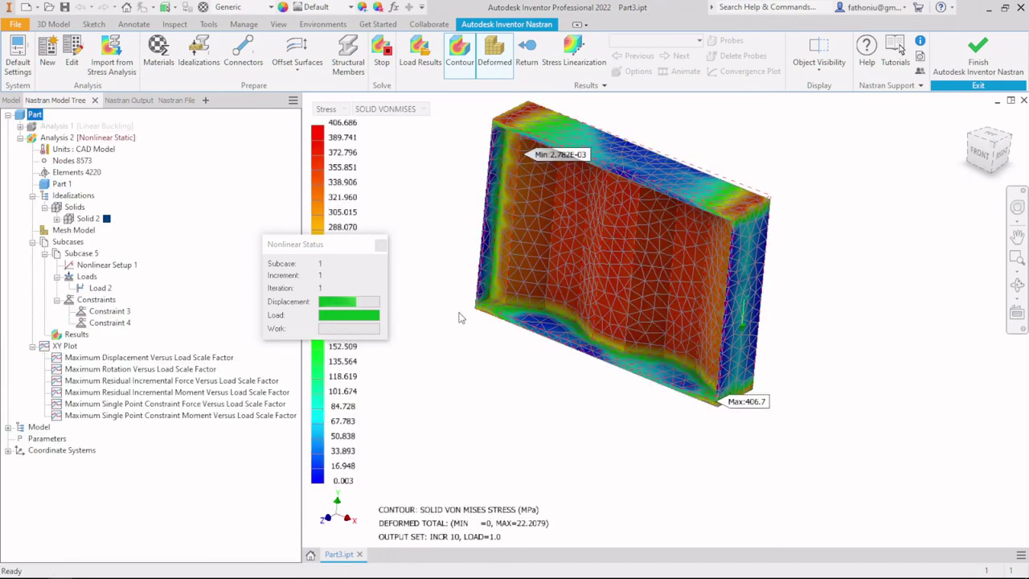
# Examine the von Mises stress contour and deformed shape of the corrugated web and its surrounding frame from several views
pyautogui.click(993, 144)
pyautogui.scroll(4, 674, 360)
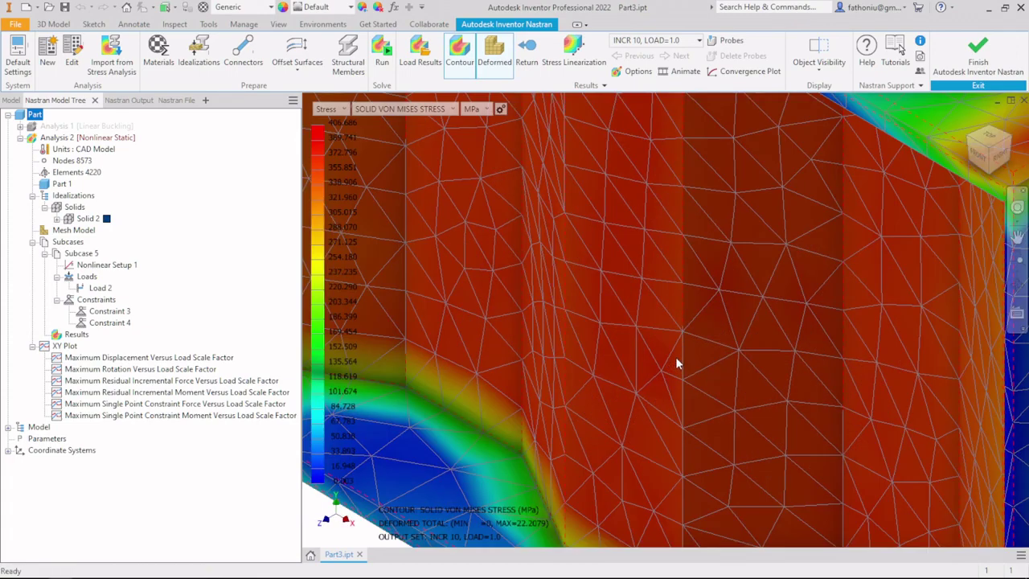
pyautogui.scroll(-3, 675, 356)
pyautogui.scroll(-3, 696, 346)
pyautogui.keyDown('shift'); pyautogui.moveTo(702, 331); pyautogui.dragTo(829, 341, button='middle'); pyautogui.keyUp('shift')
pyautogui.scroll(5, 809, 333)
pyautogui.scroll(-5, 593, 367)
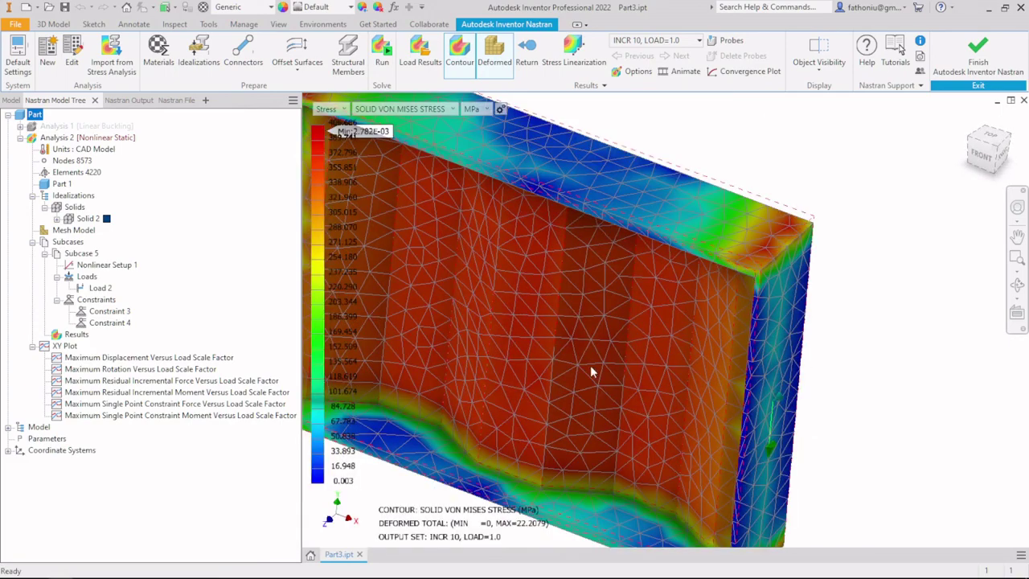
pyautogui.moveTo(557, 377); pyautogui.dragTo(672, 307, button='middle')
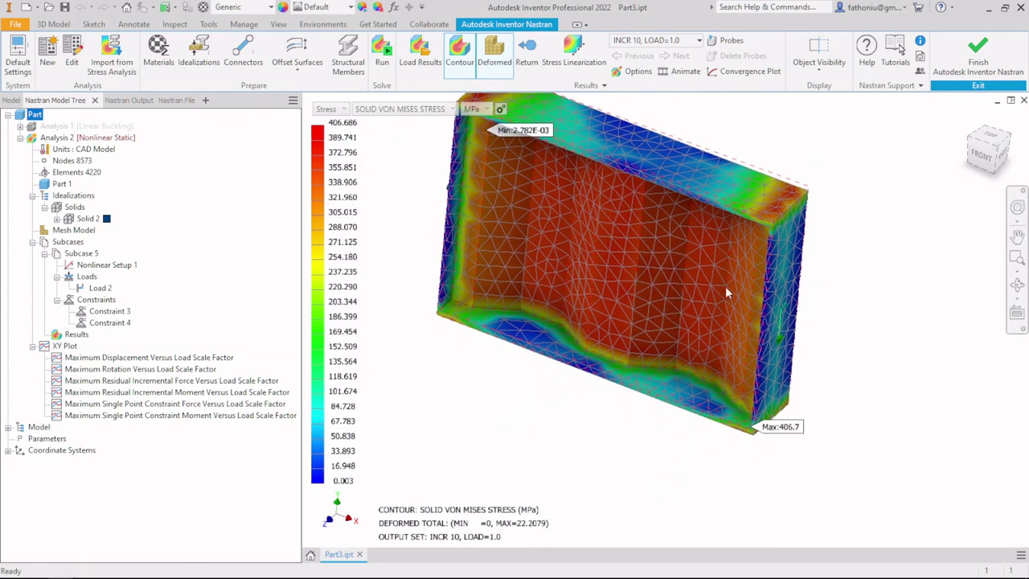
pyautogui.moveTo(836, 287); pyautogui.dragTo(884, 343, button='middle')
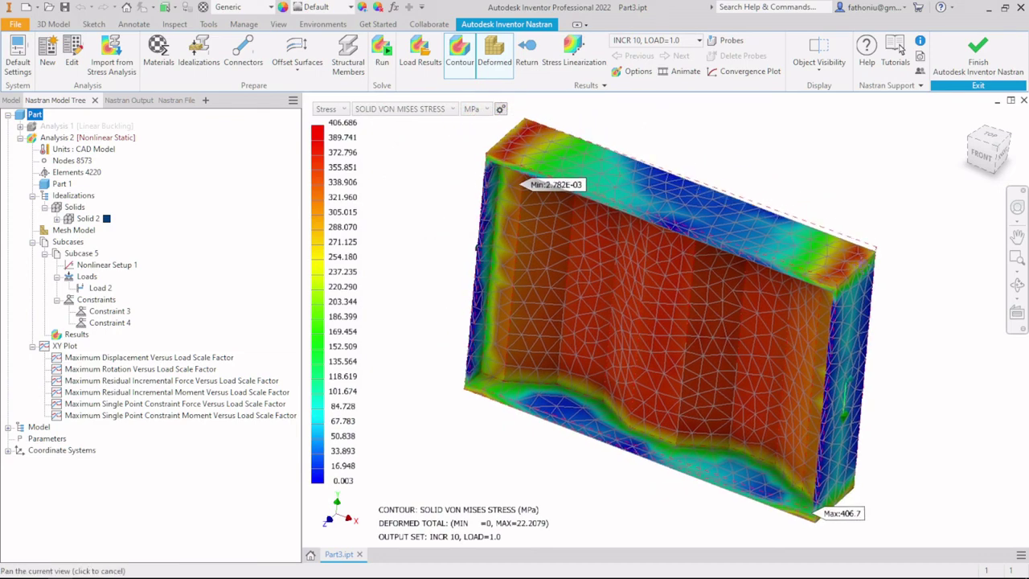
pyautogui.moveTo(634, 285); pyautogui.dragTo(616, 257, button='middle')
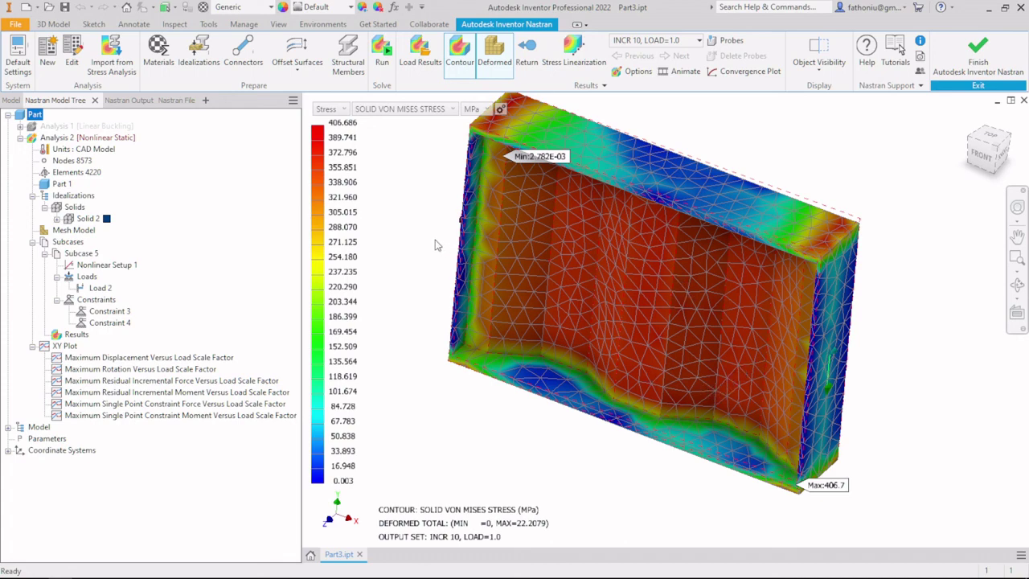
pyautogui.moveTo(424, 219); pyautogui.dragTo(427, 241, button='middle')
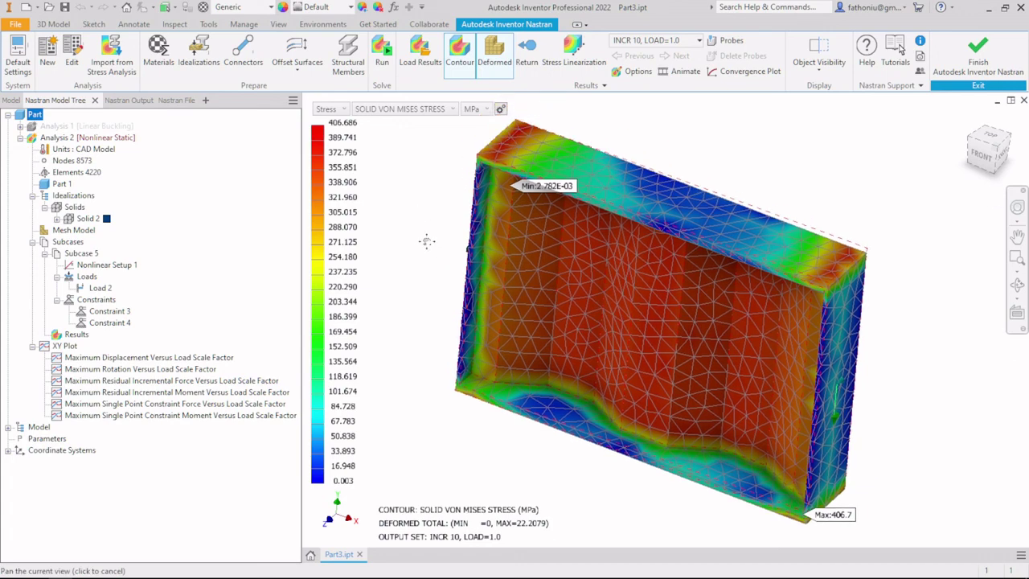